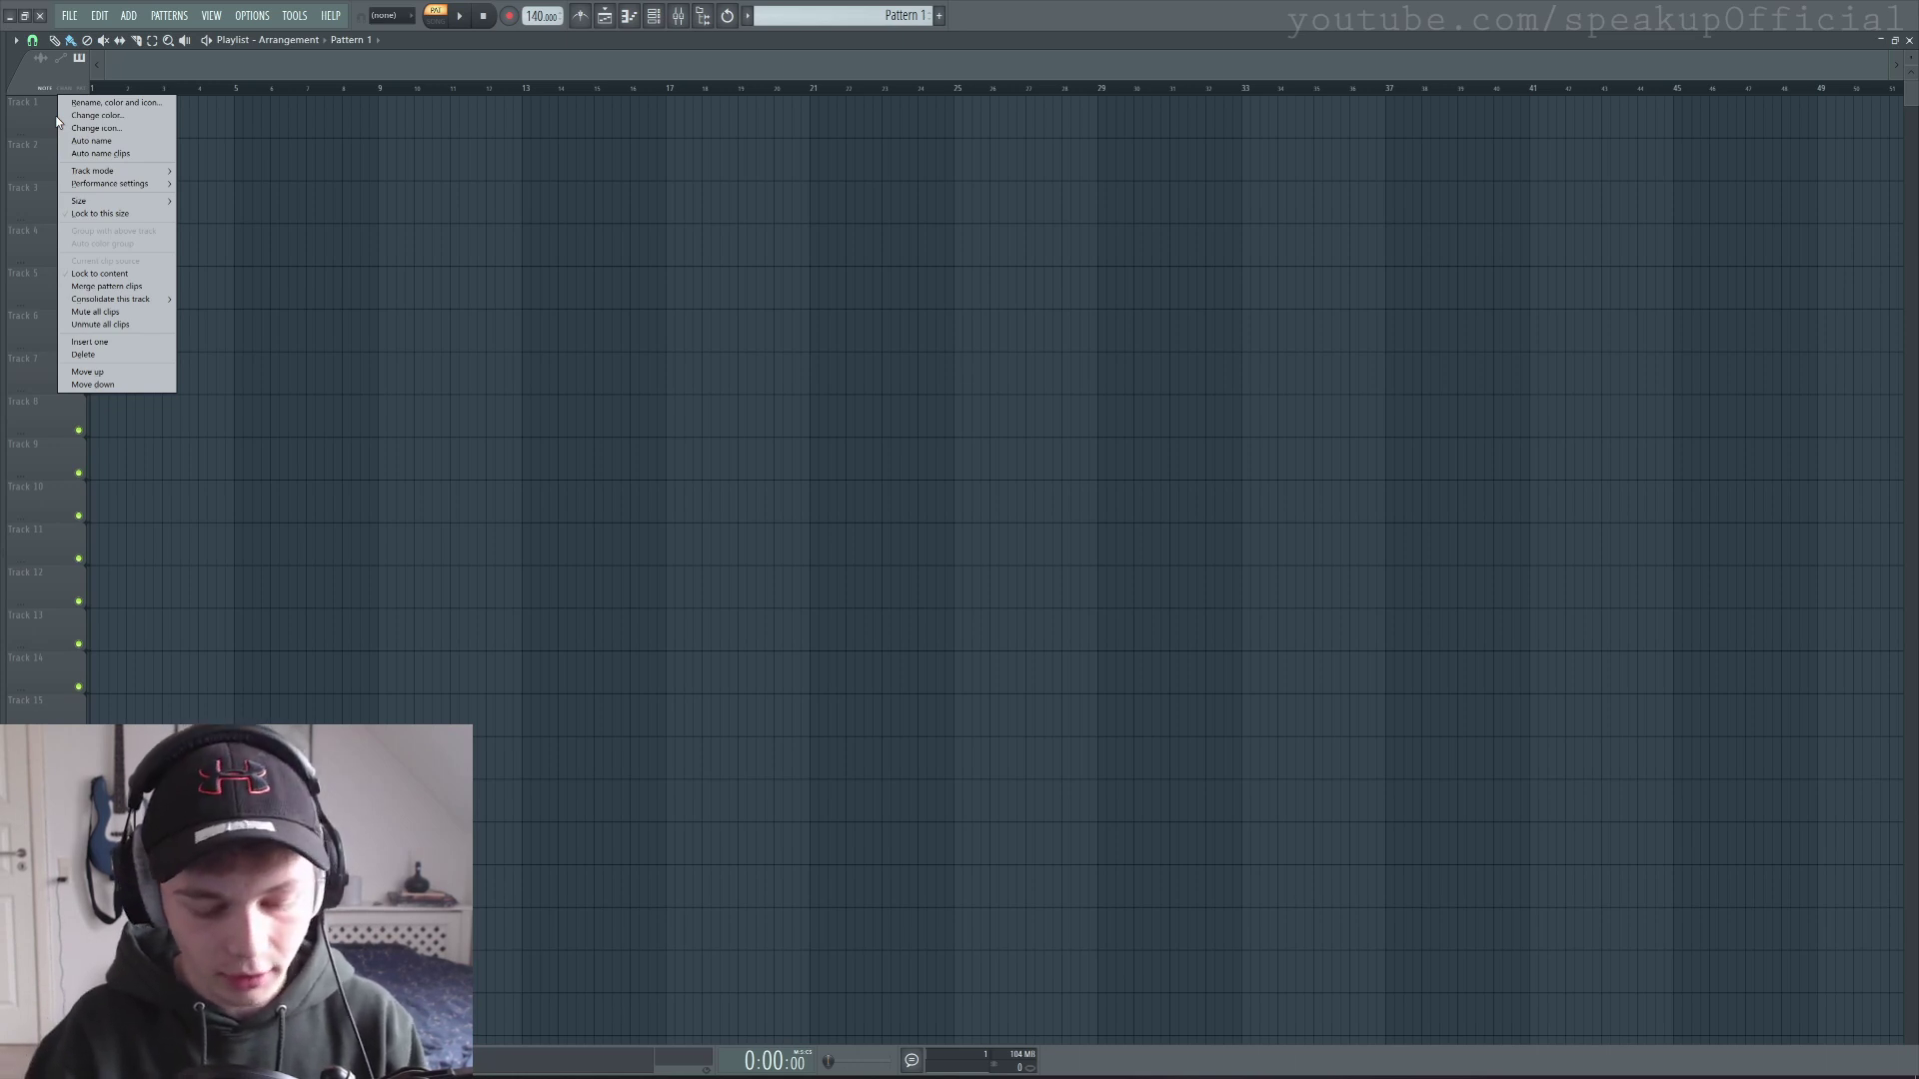
Add Vital as an instrument track on Track 1 and place its plugin window over the middle of the playlist.
mouse_move(110, 171)
mouse_move(215, 196)
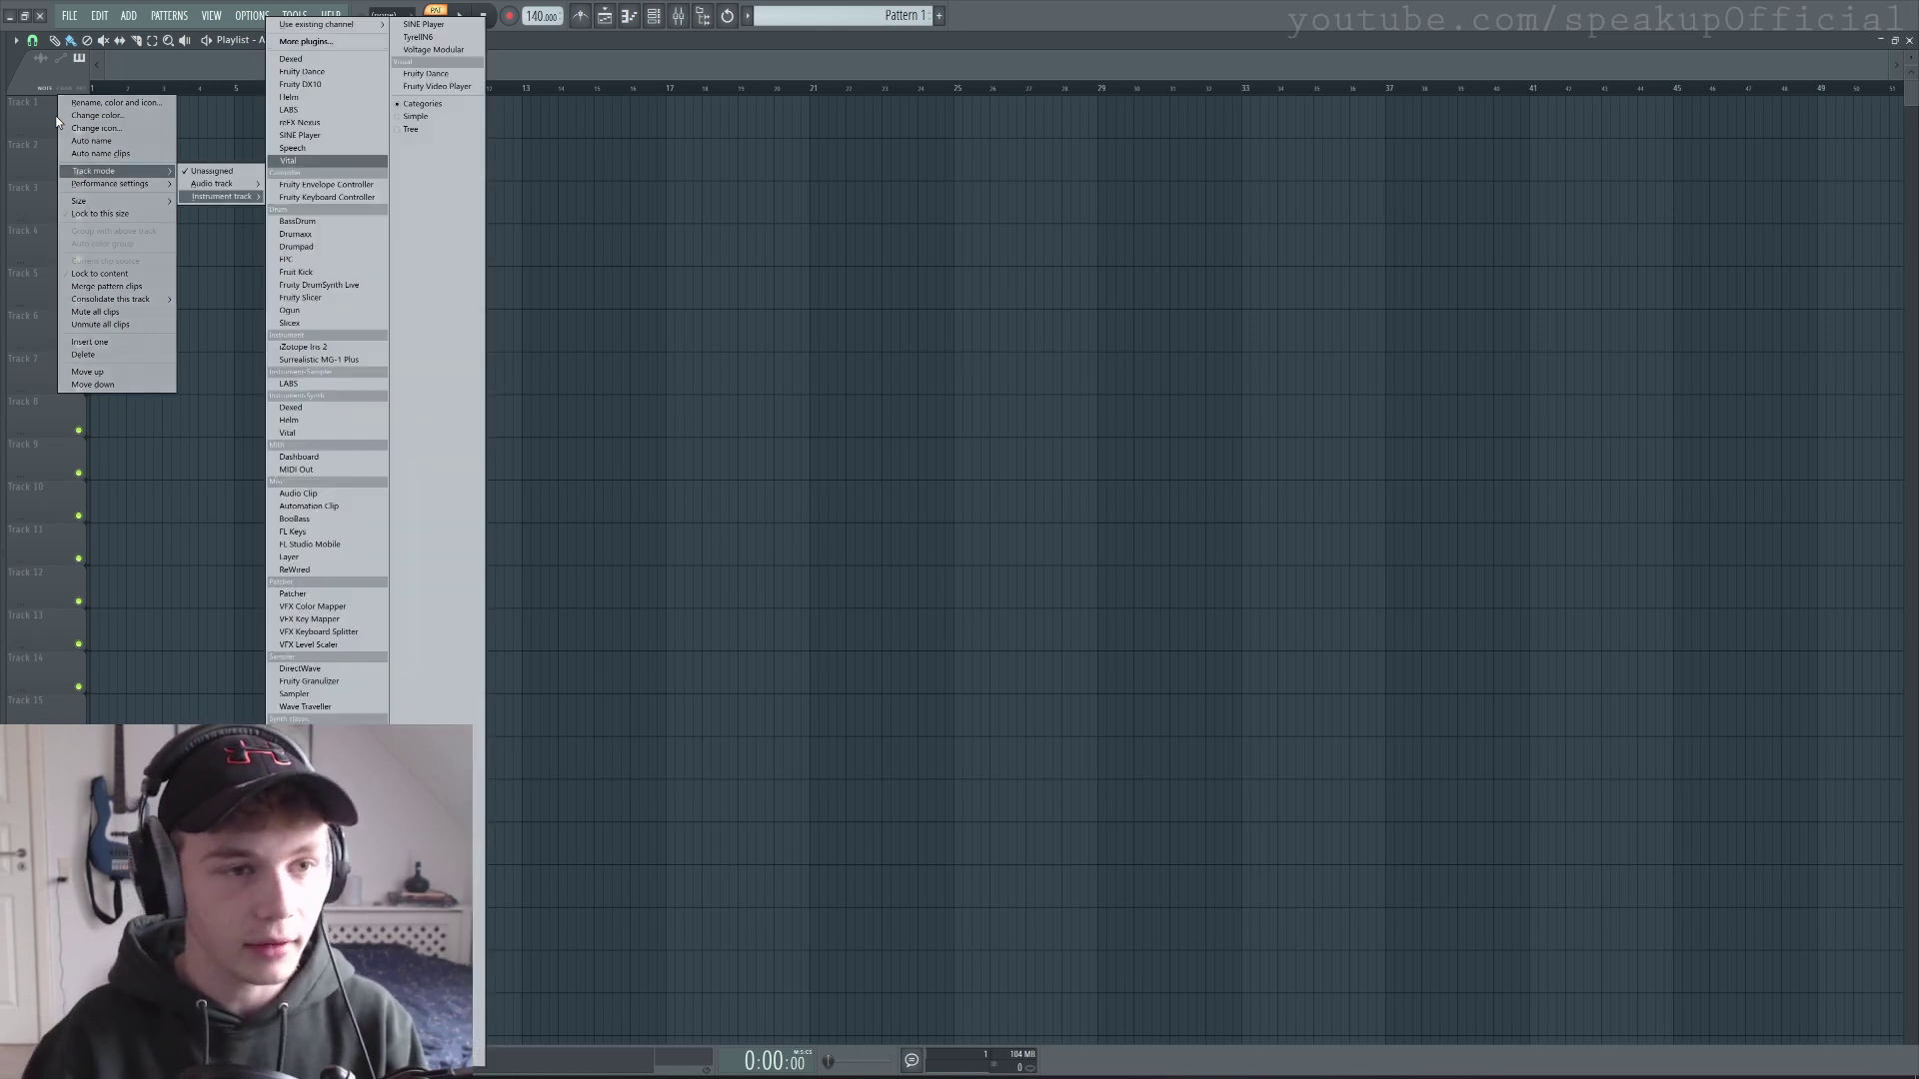
click(300, 161)
key(F9)
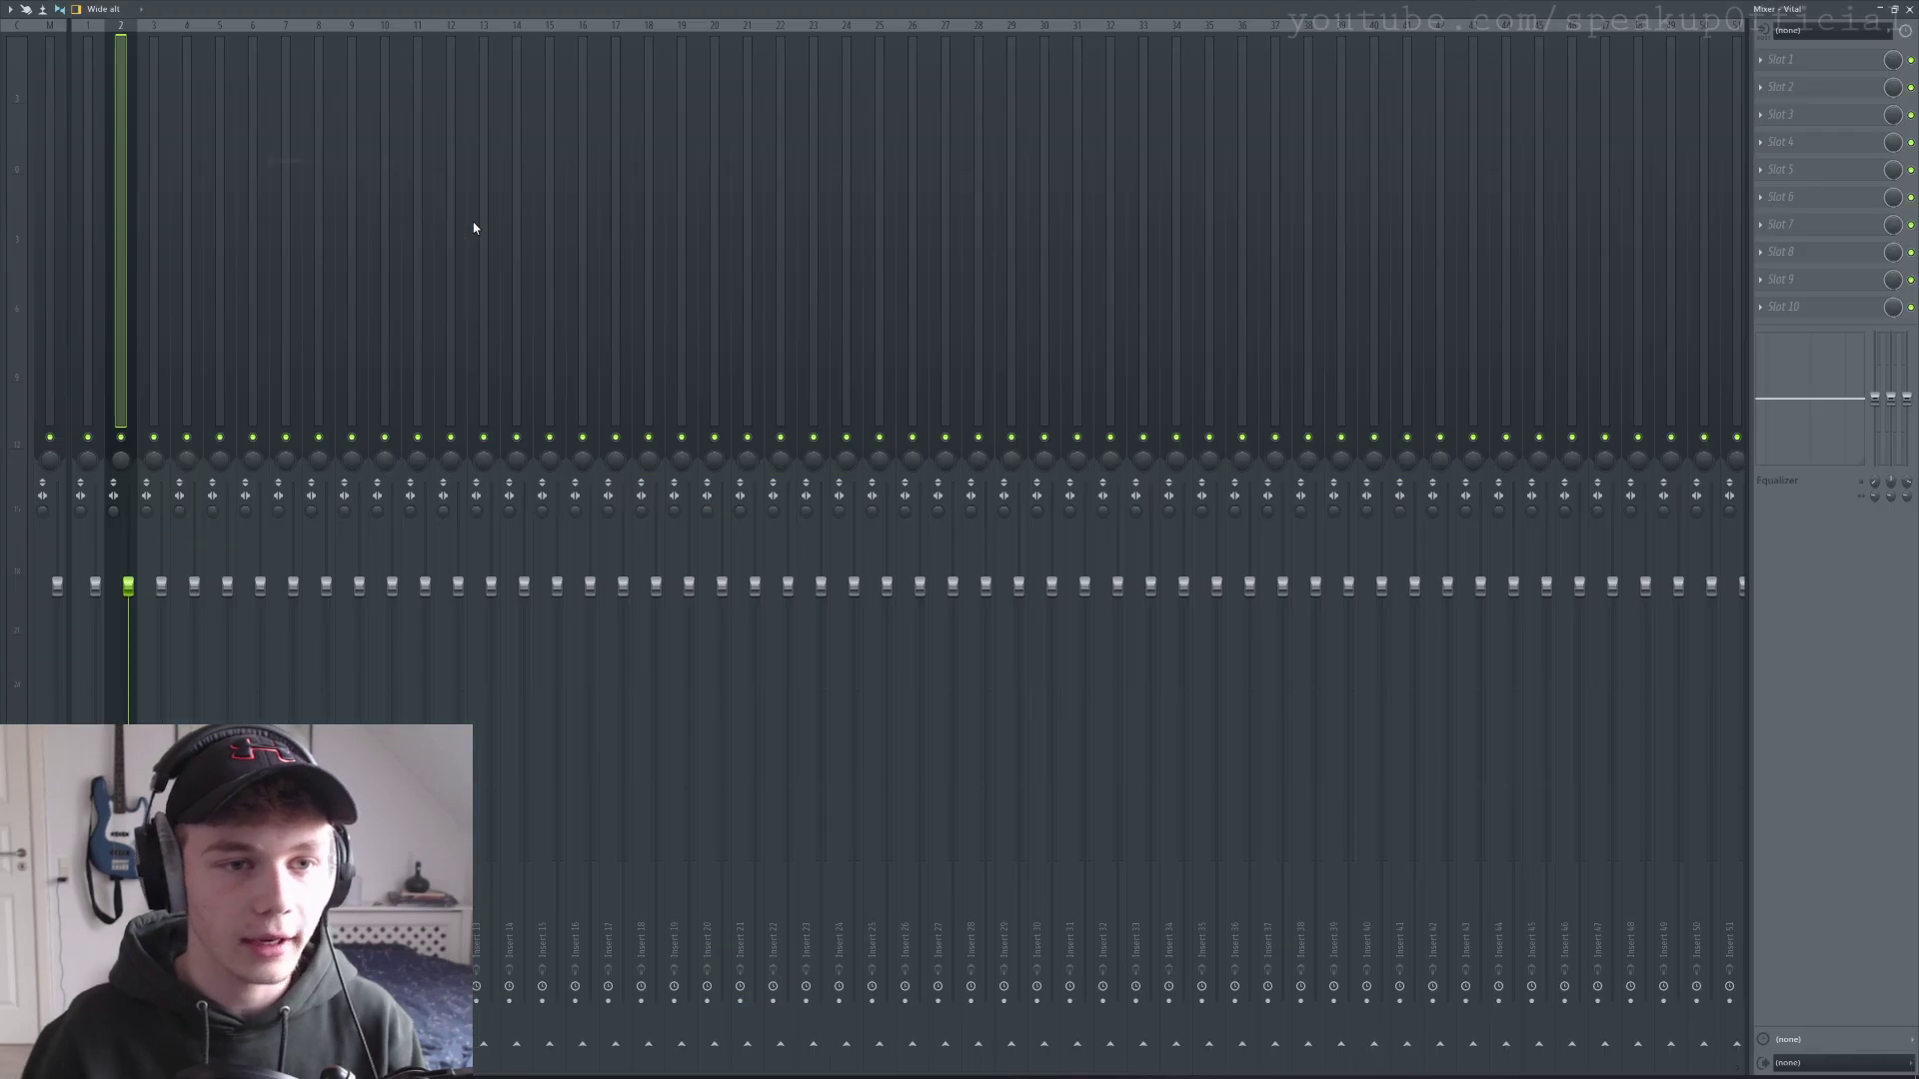
click(1909, 9)
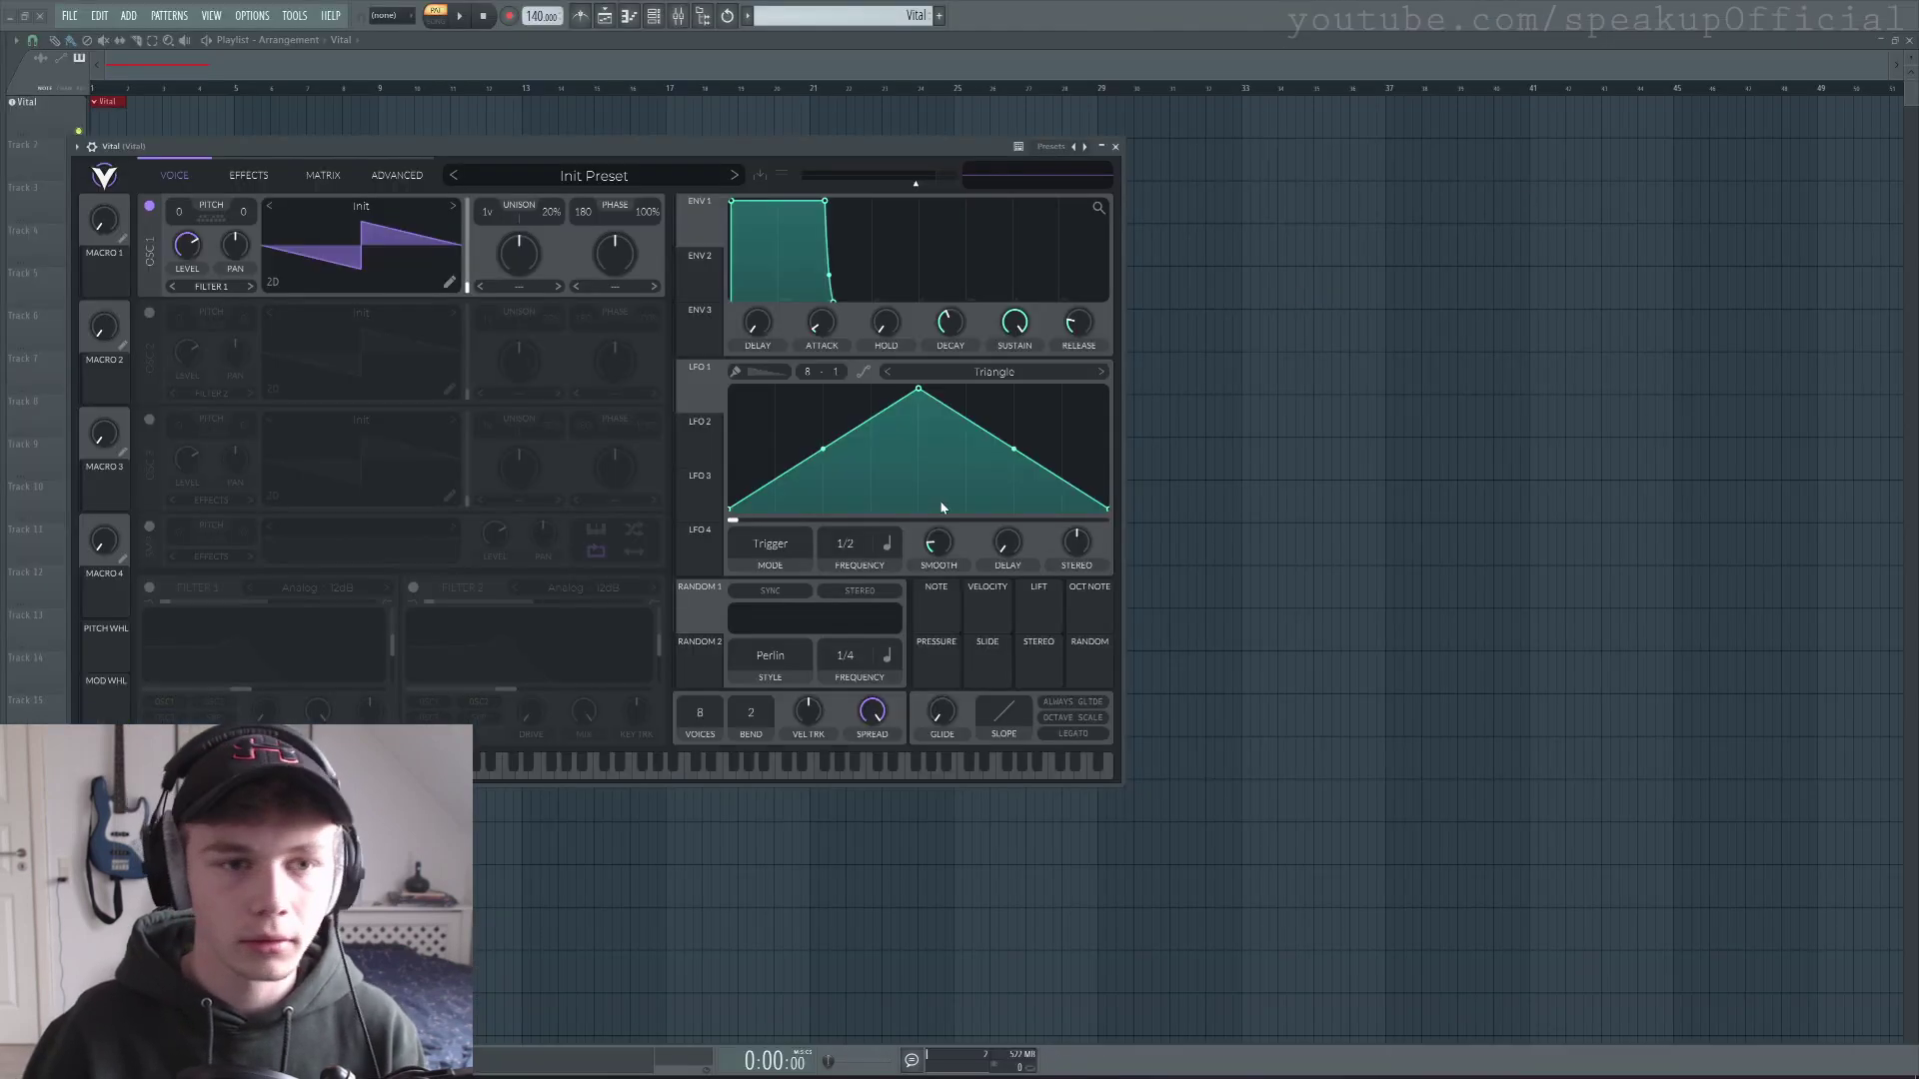
drag(728, 156, 993, 150)
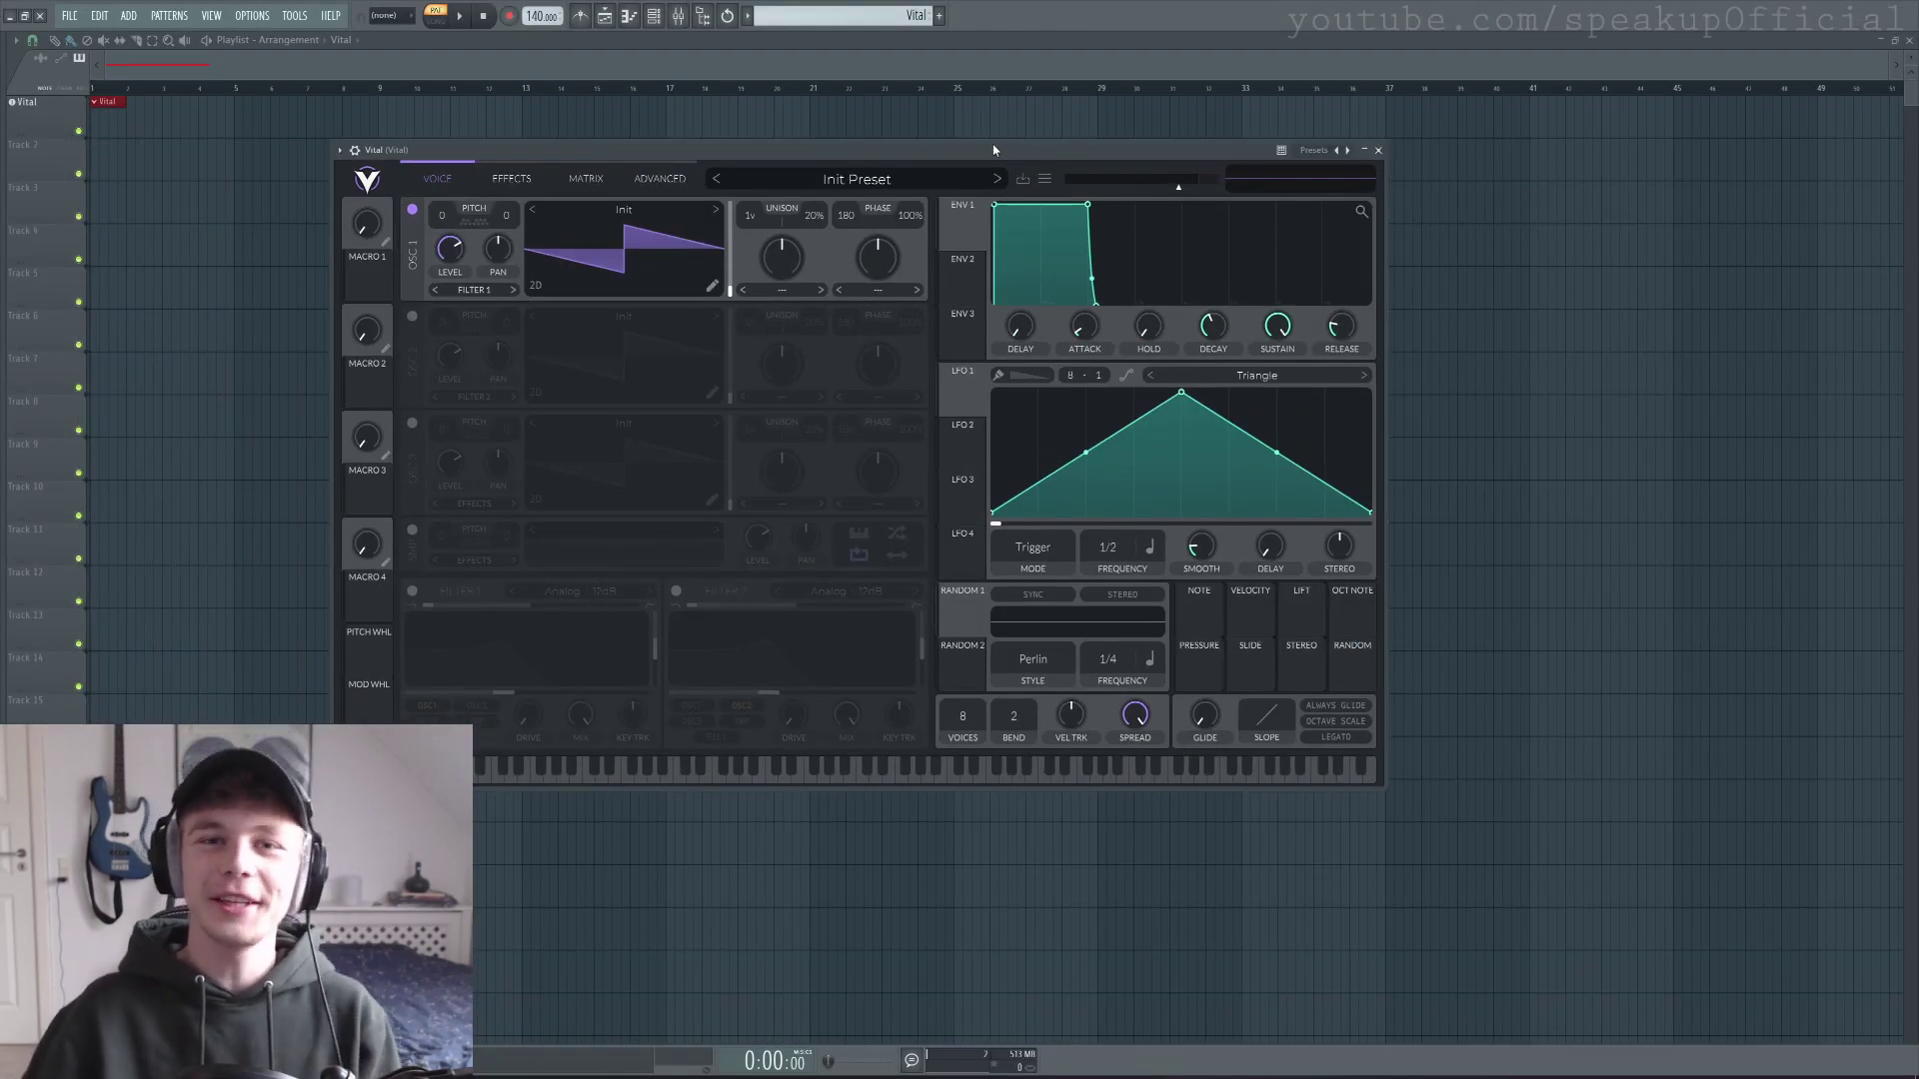
Transpose all chord notes in the Synth piano roll up one octave and play the progression back.
key(F7)
drag(117, 773, 1796, 244)
key(ctrl+Up)
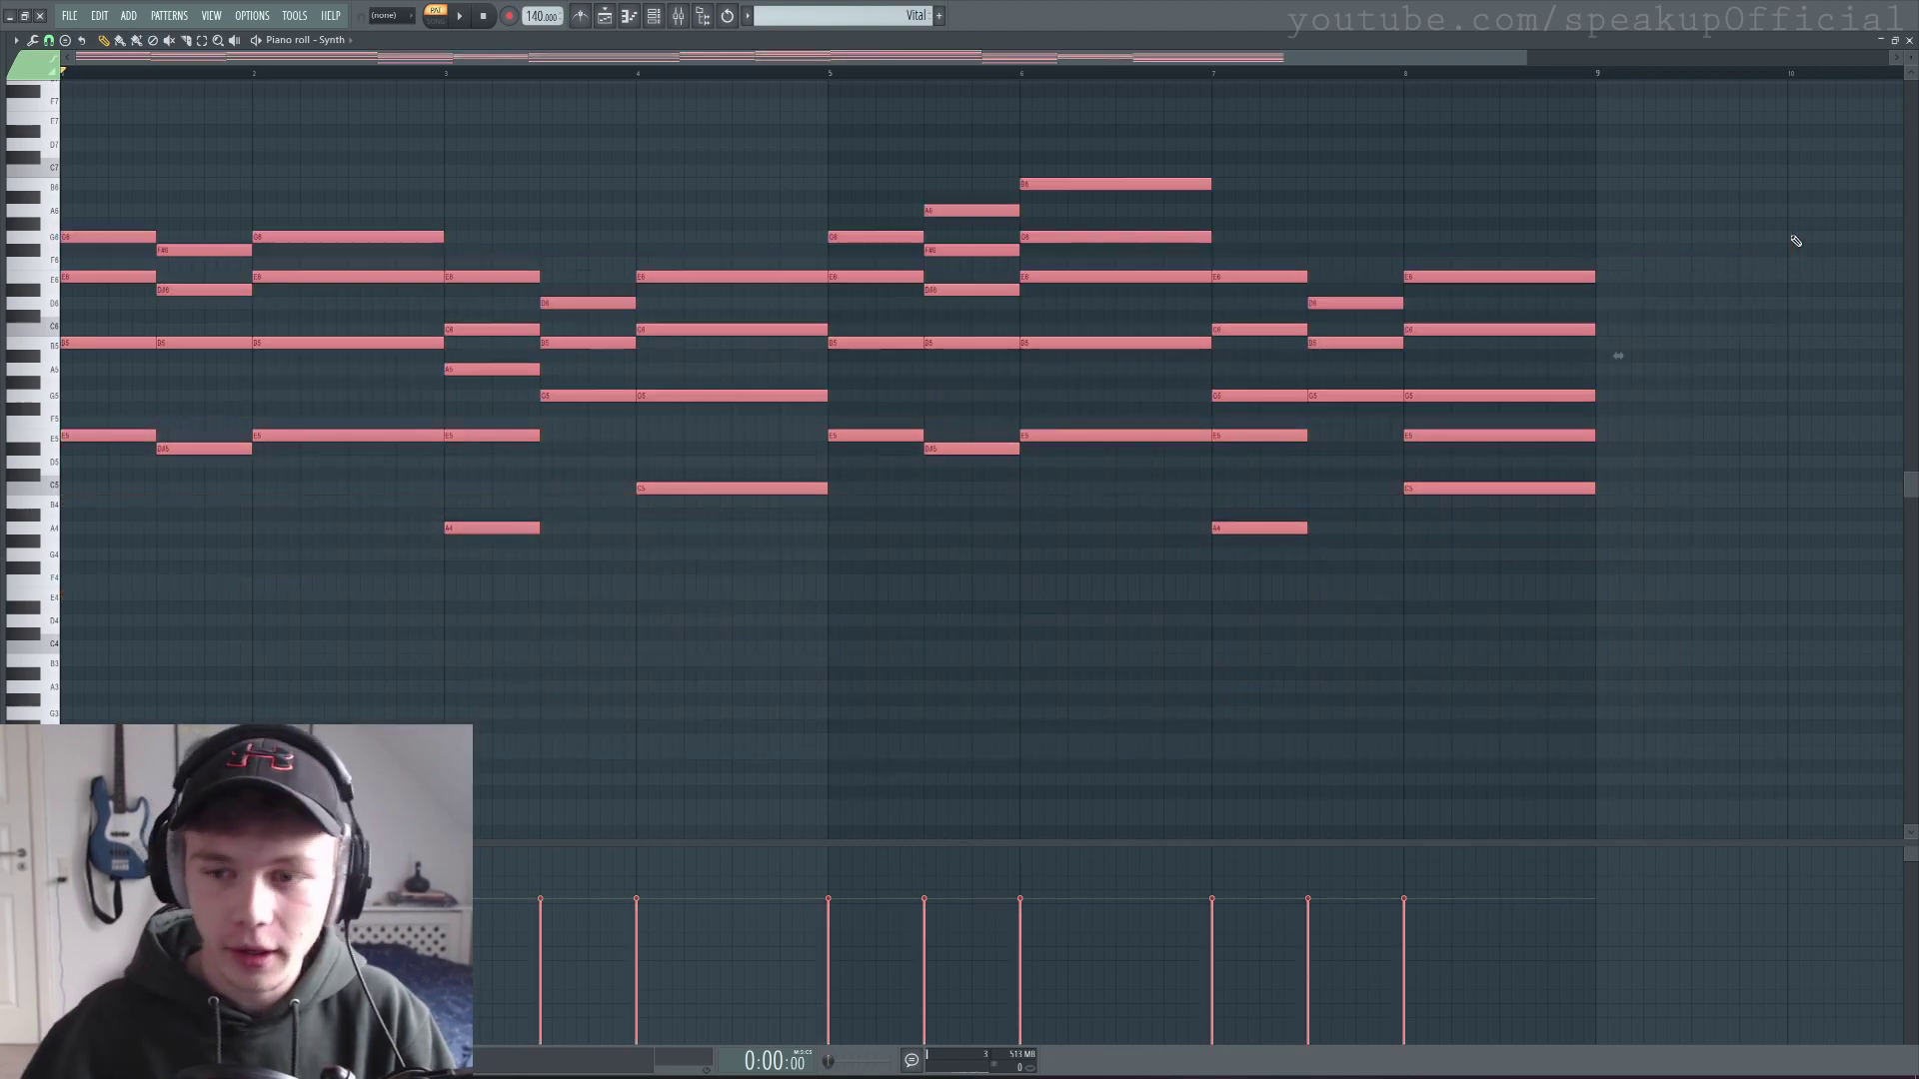
scroll(1794, 238, up, 2)
key(ctrl+d)
key(space)
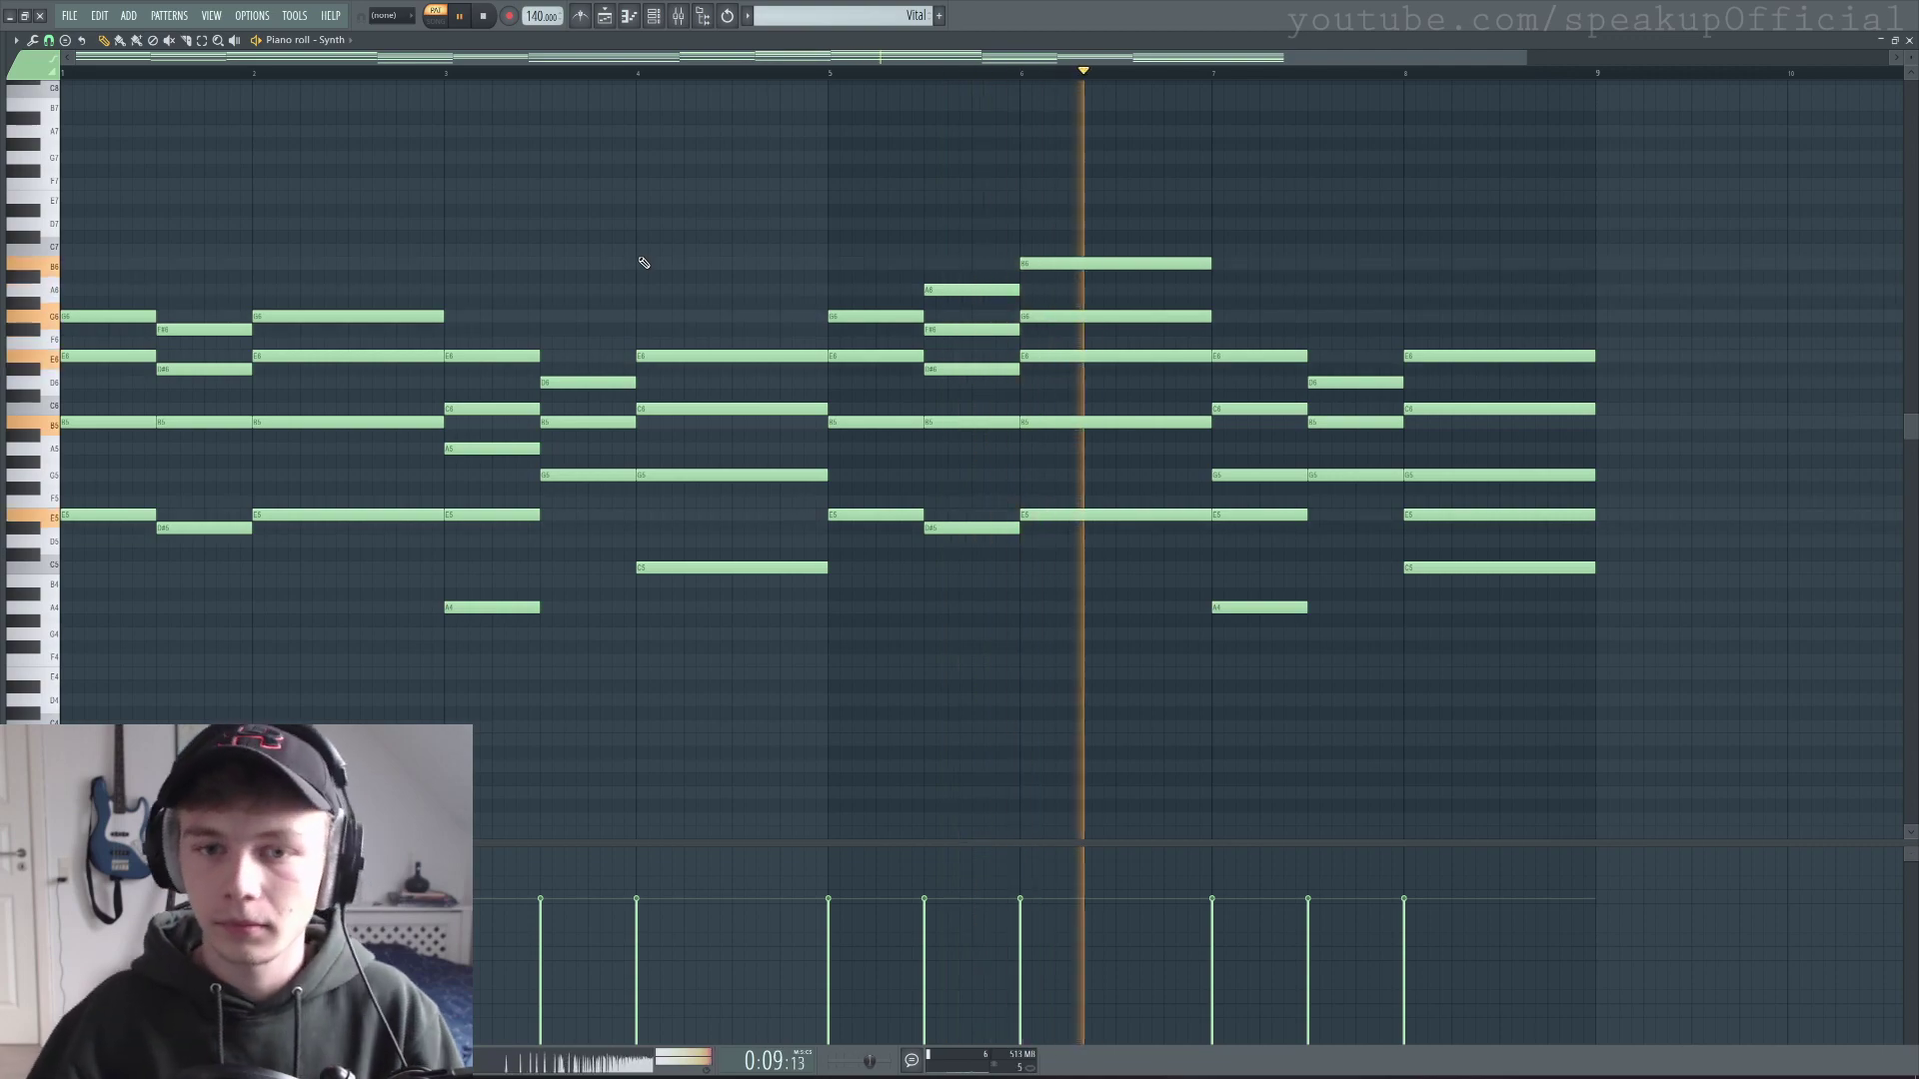
key(space)
scroll(1249, 246, up, 3)
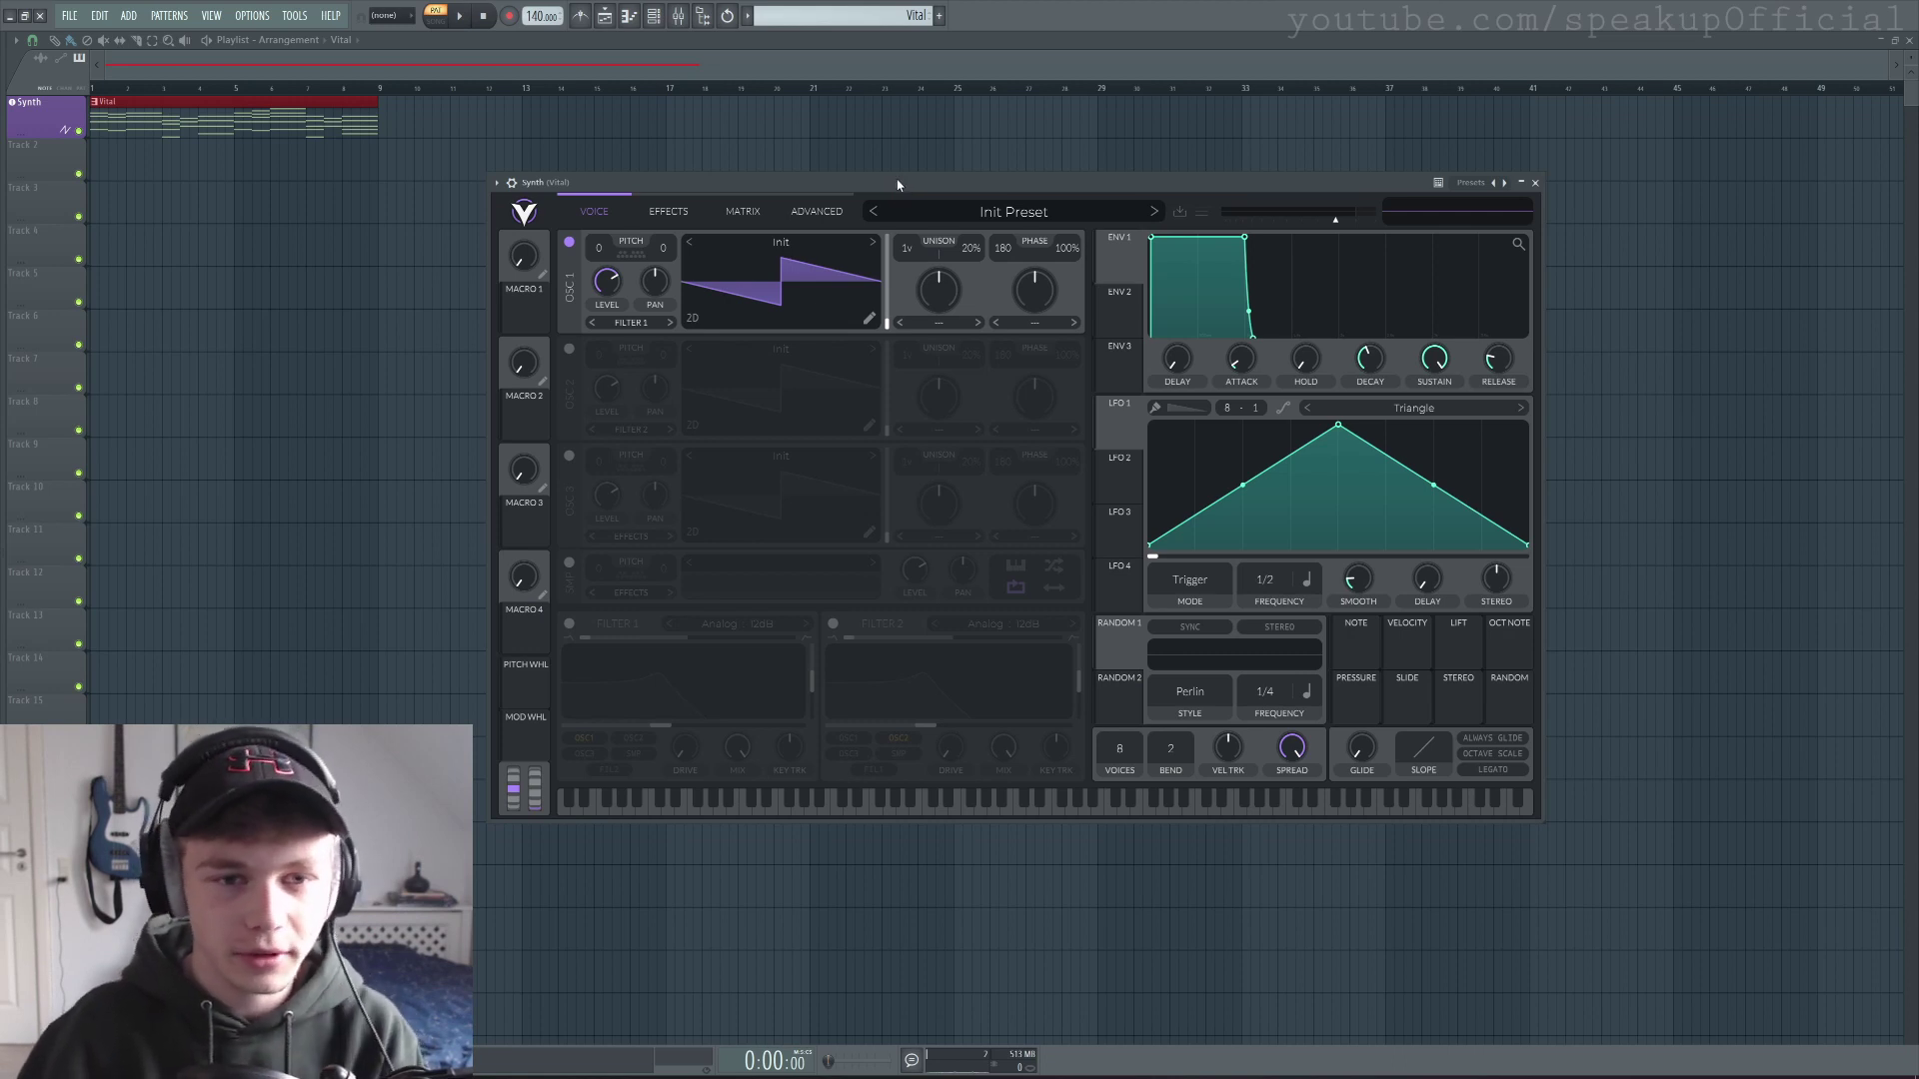
Load the Basic Shapes wavetable in oscillator 1 at its saw frame with 7 unison voices.
click(872, 243)
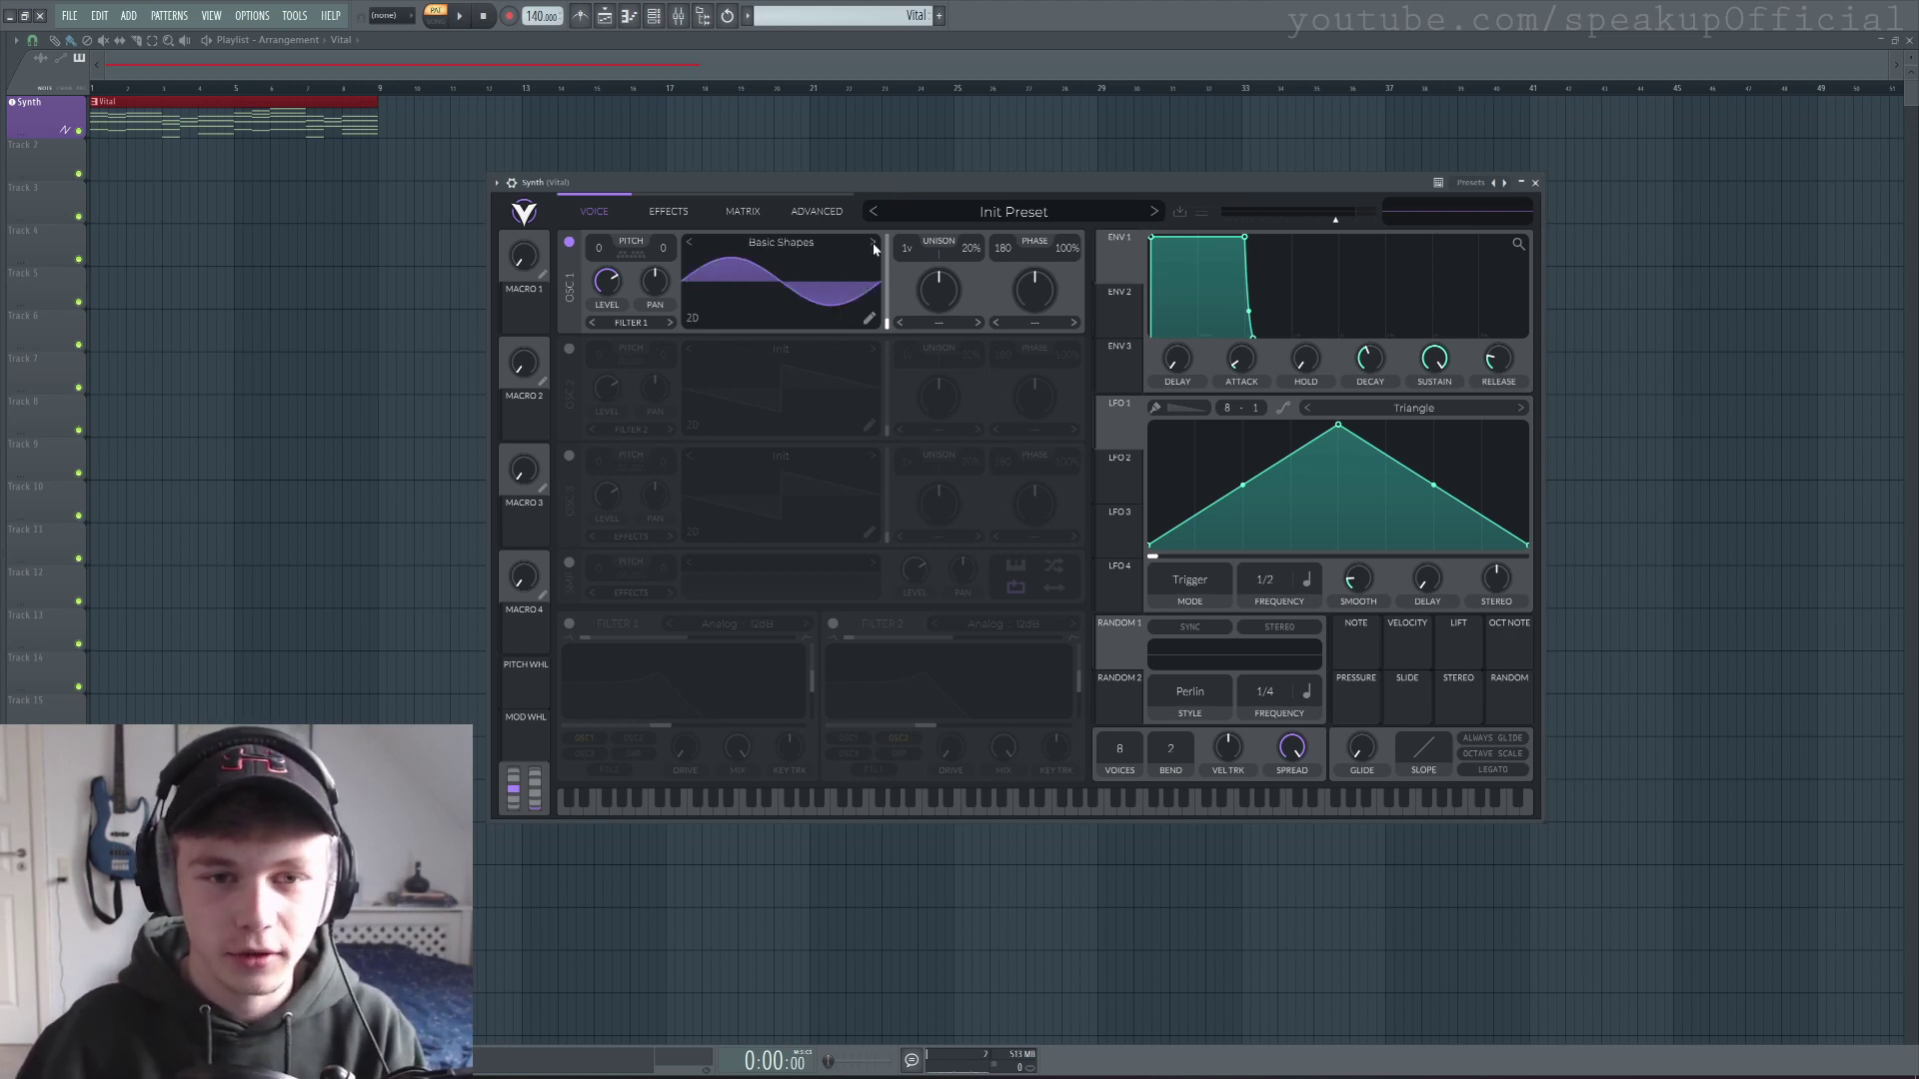
drag(884, 318, 887, 290)
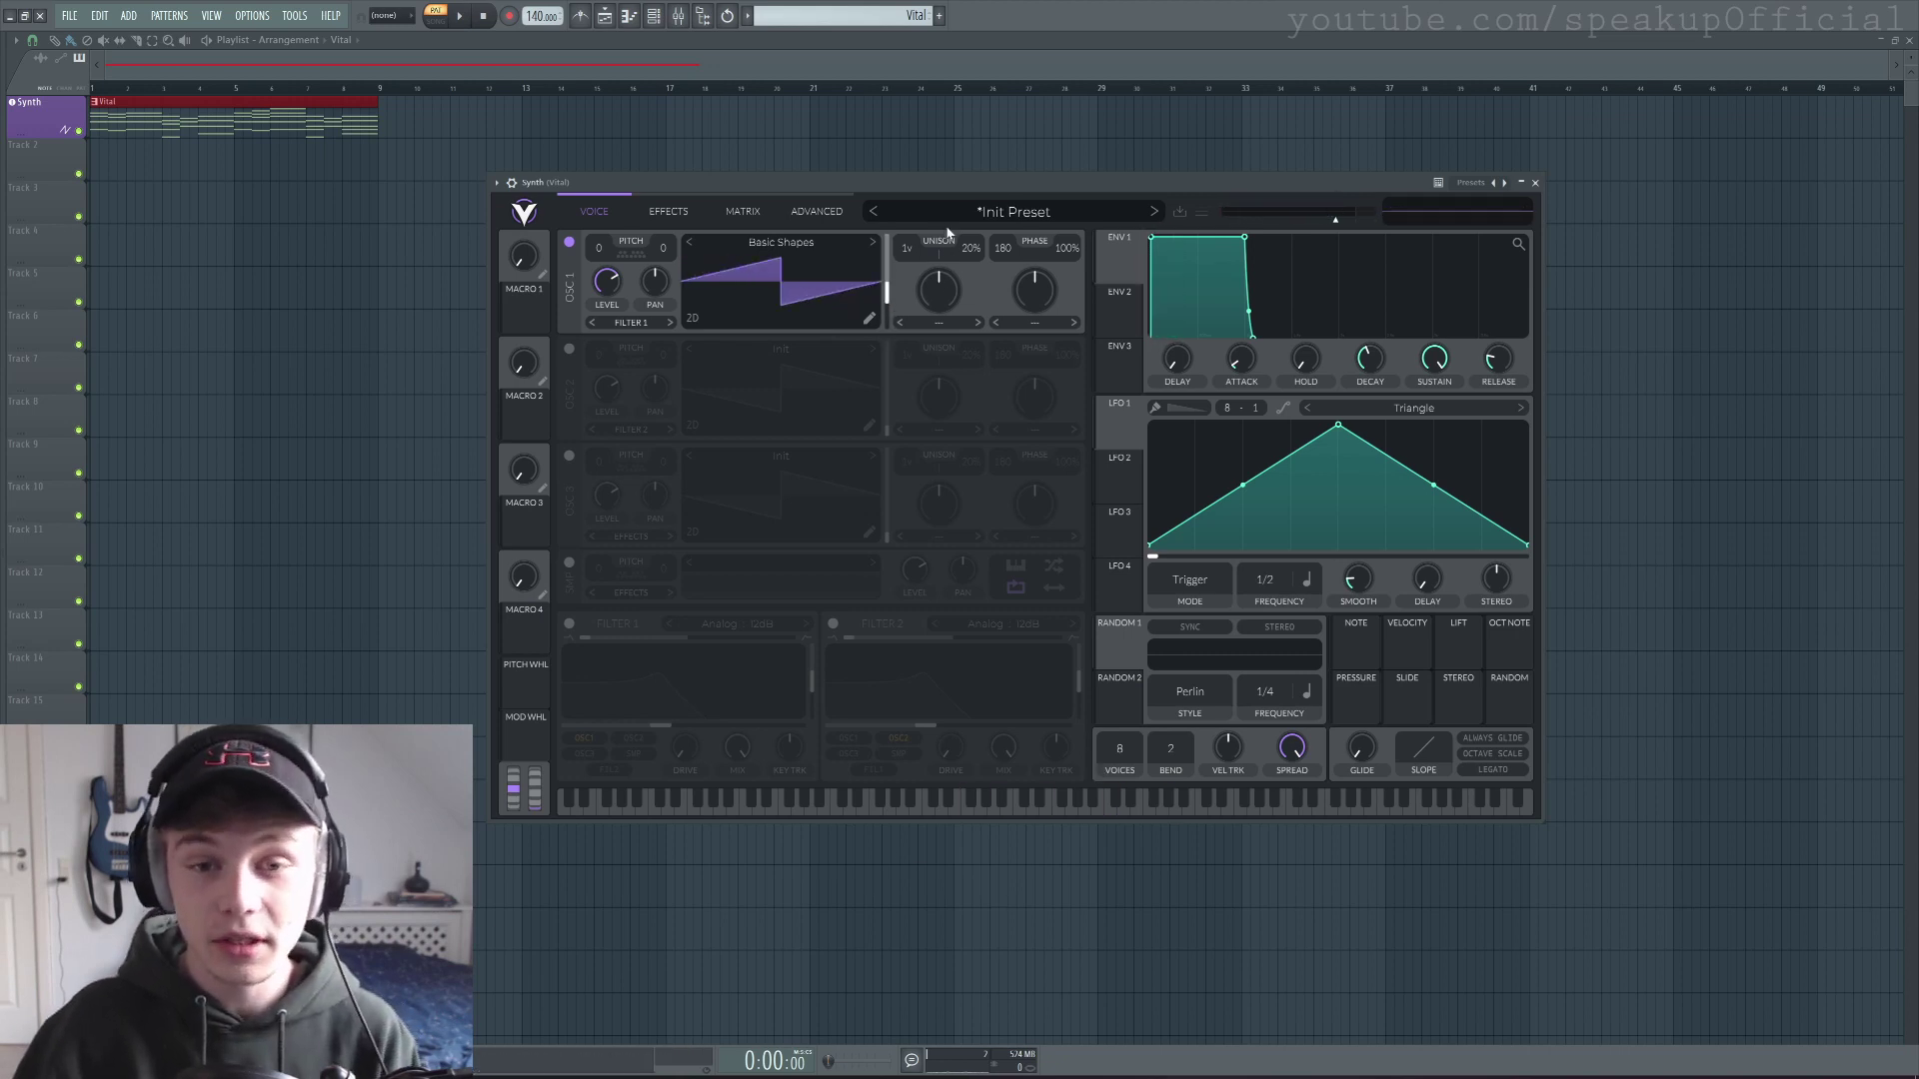
drag(907, 252, 915, 218)
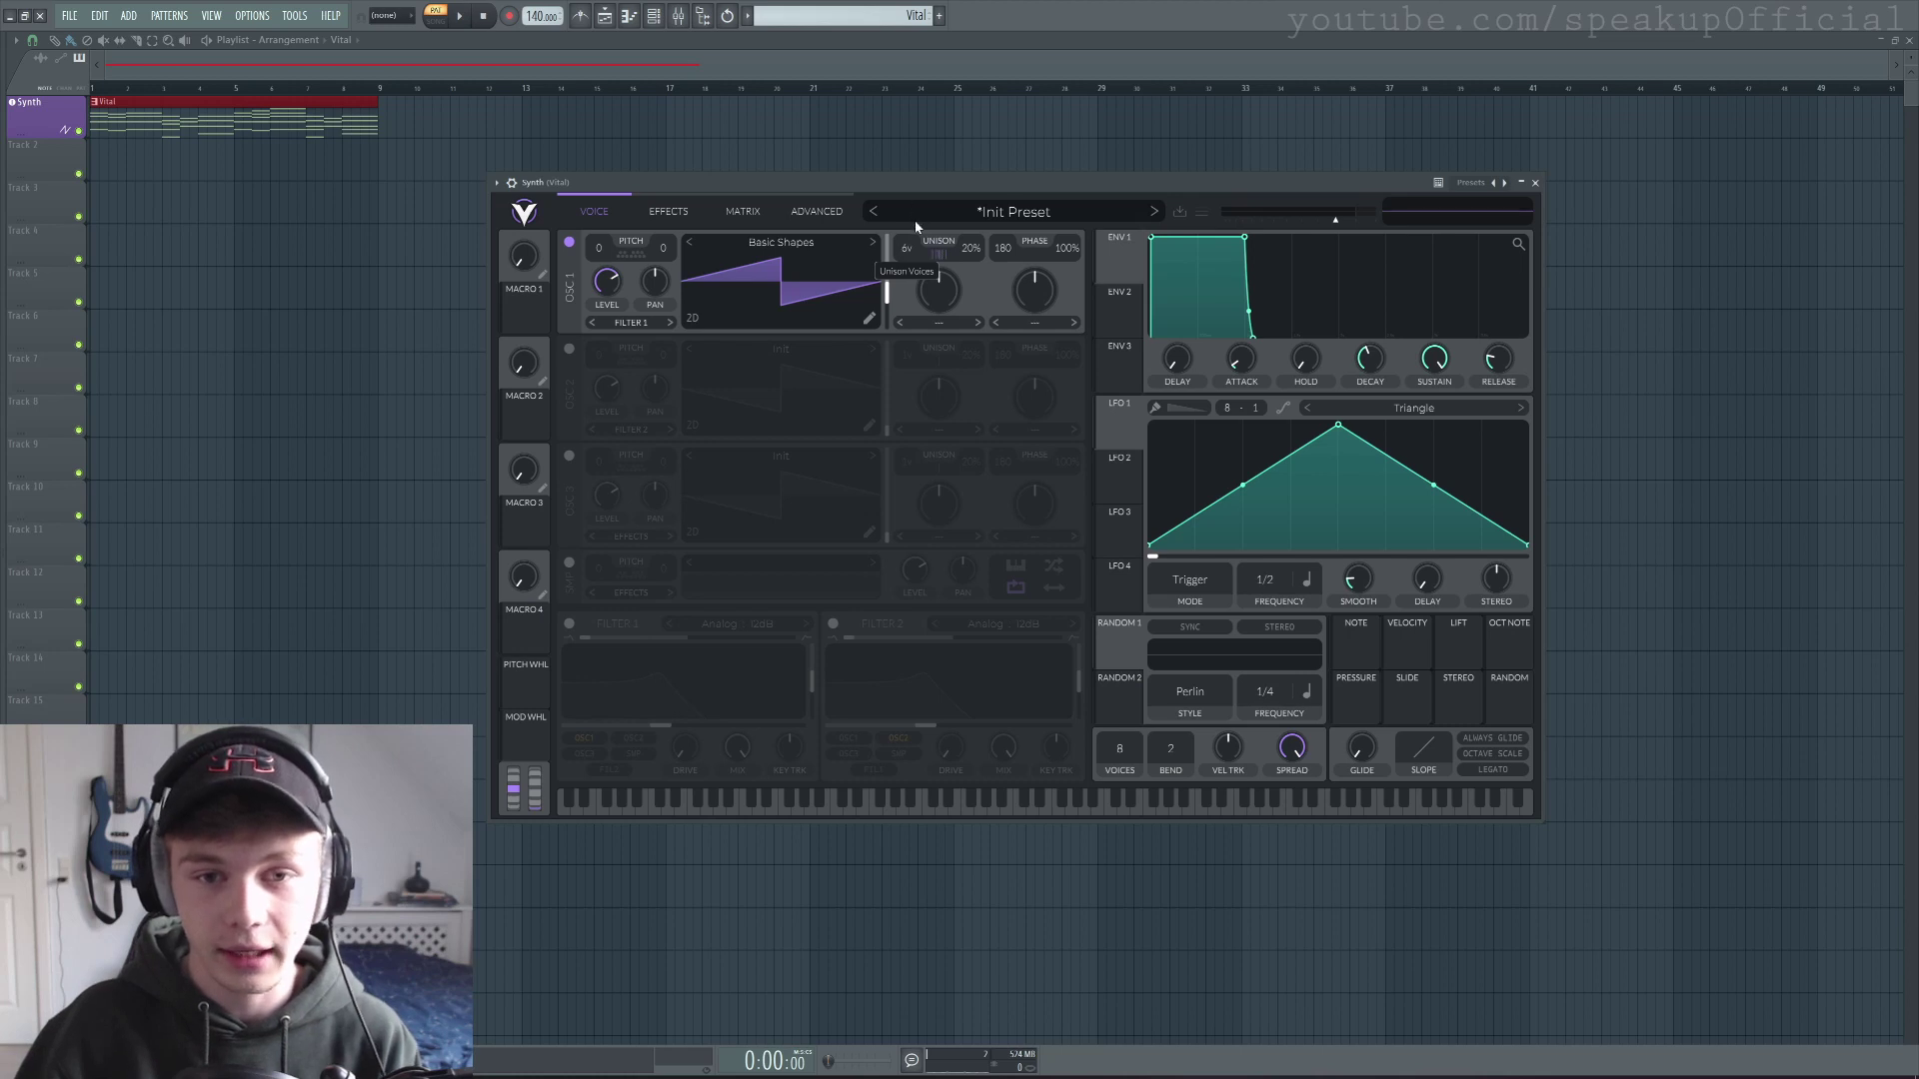
click(1103, 811)
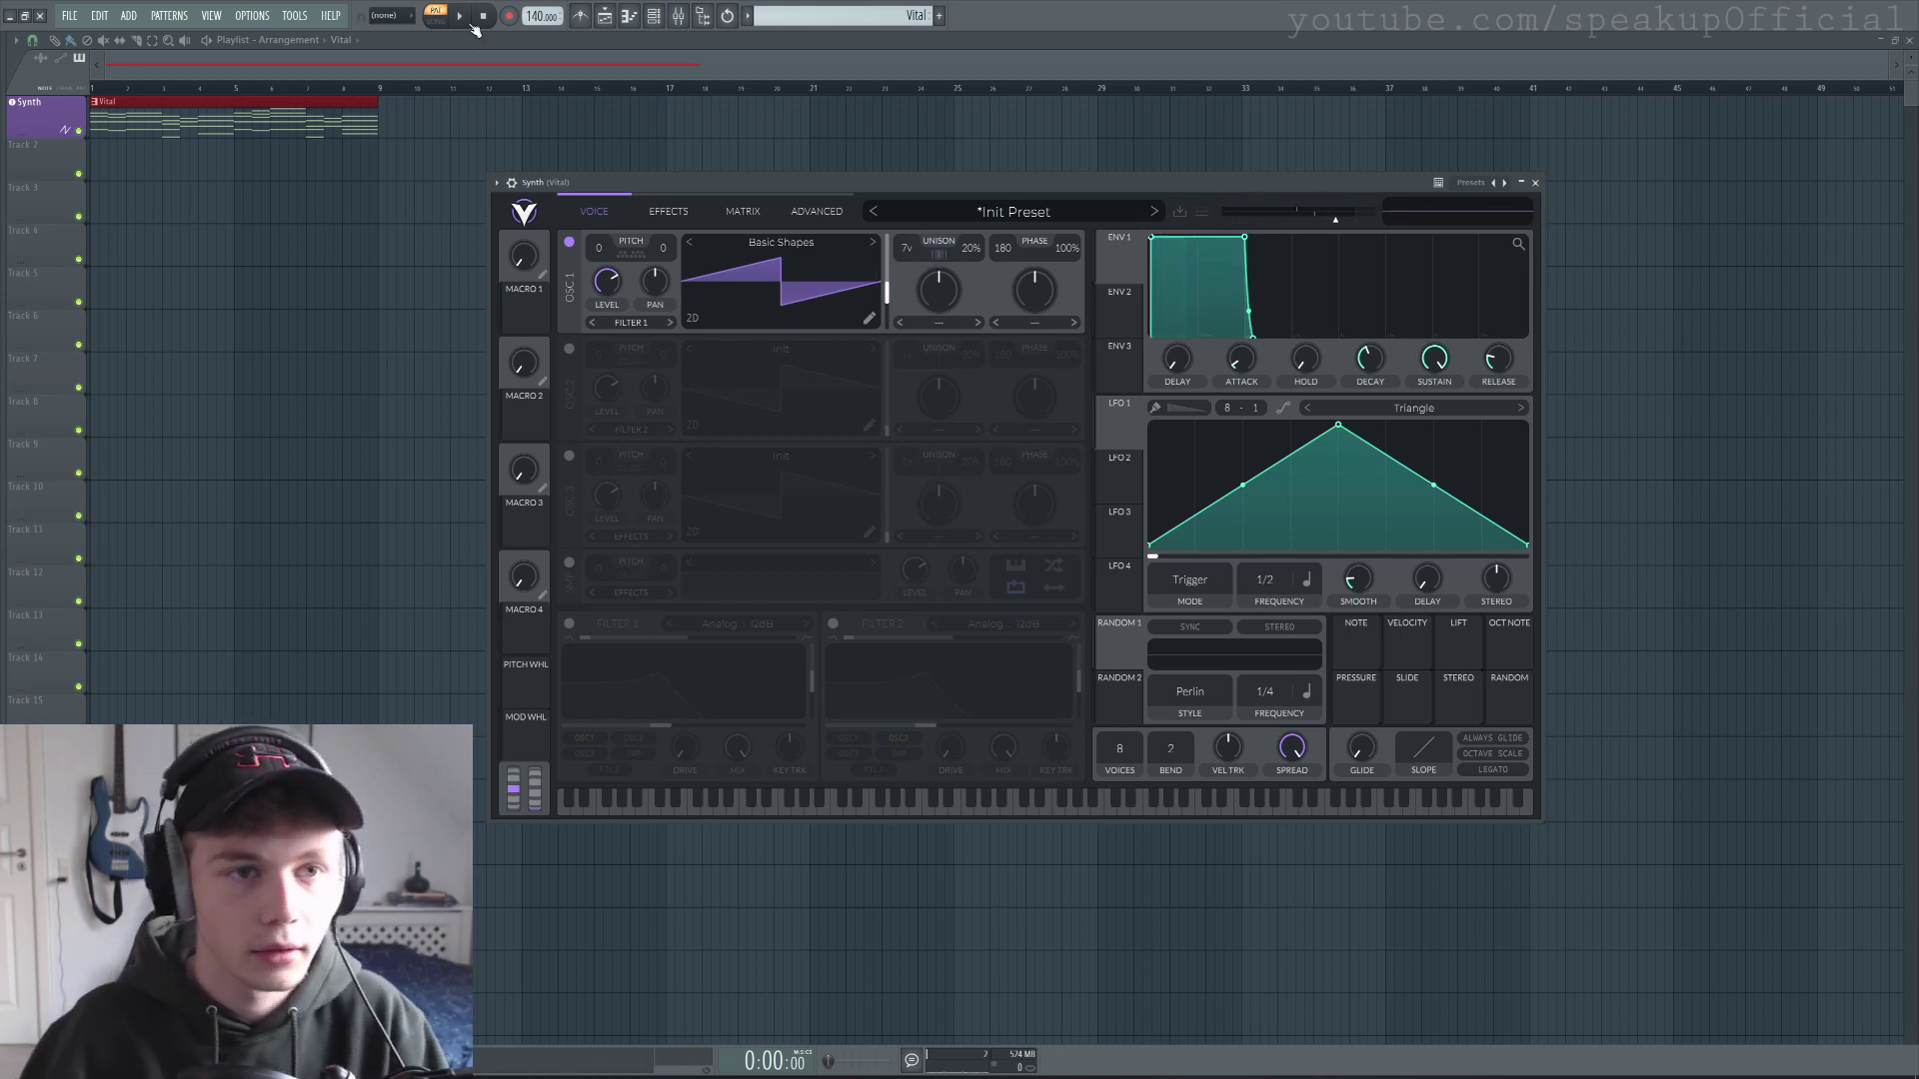
Try a wider unison detune of about 30% on oscillator 1 while playing the chords.
key(space)
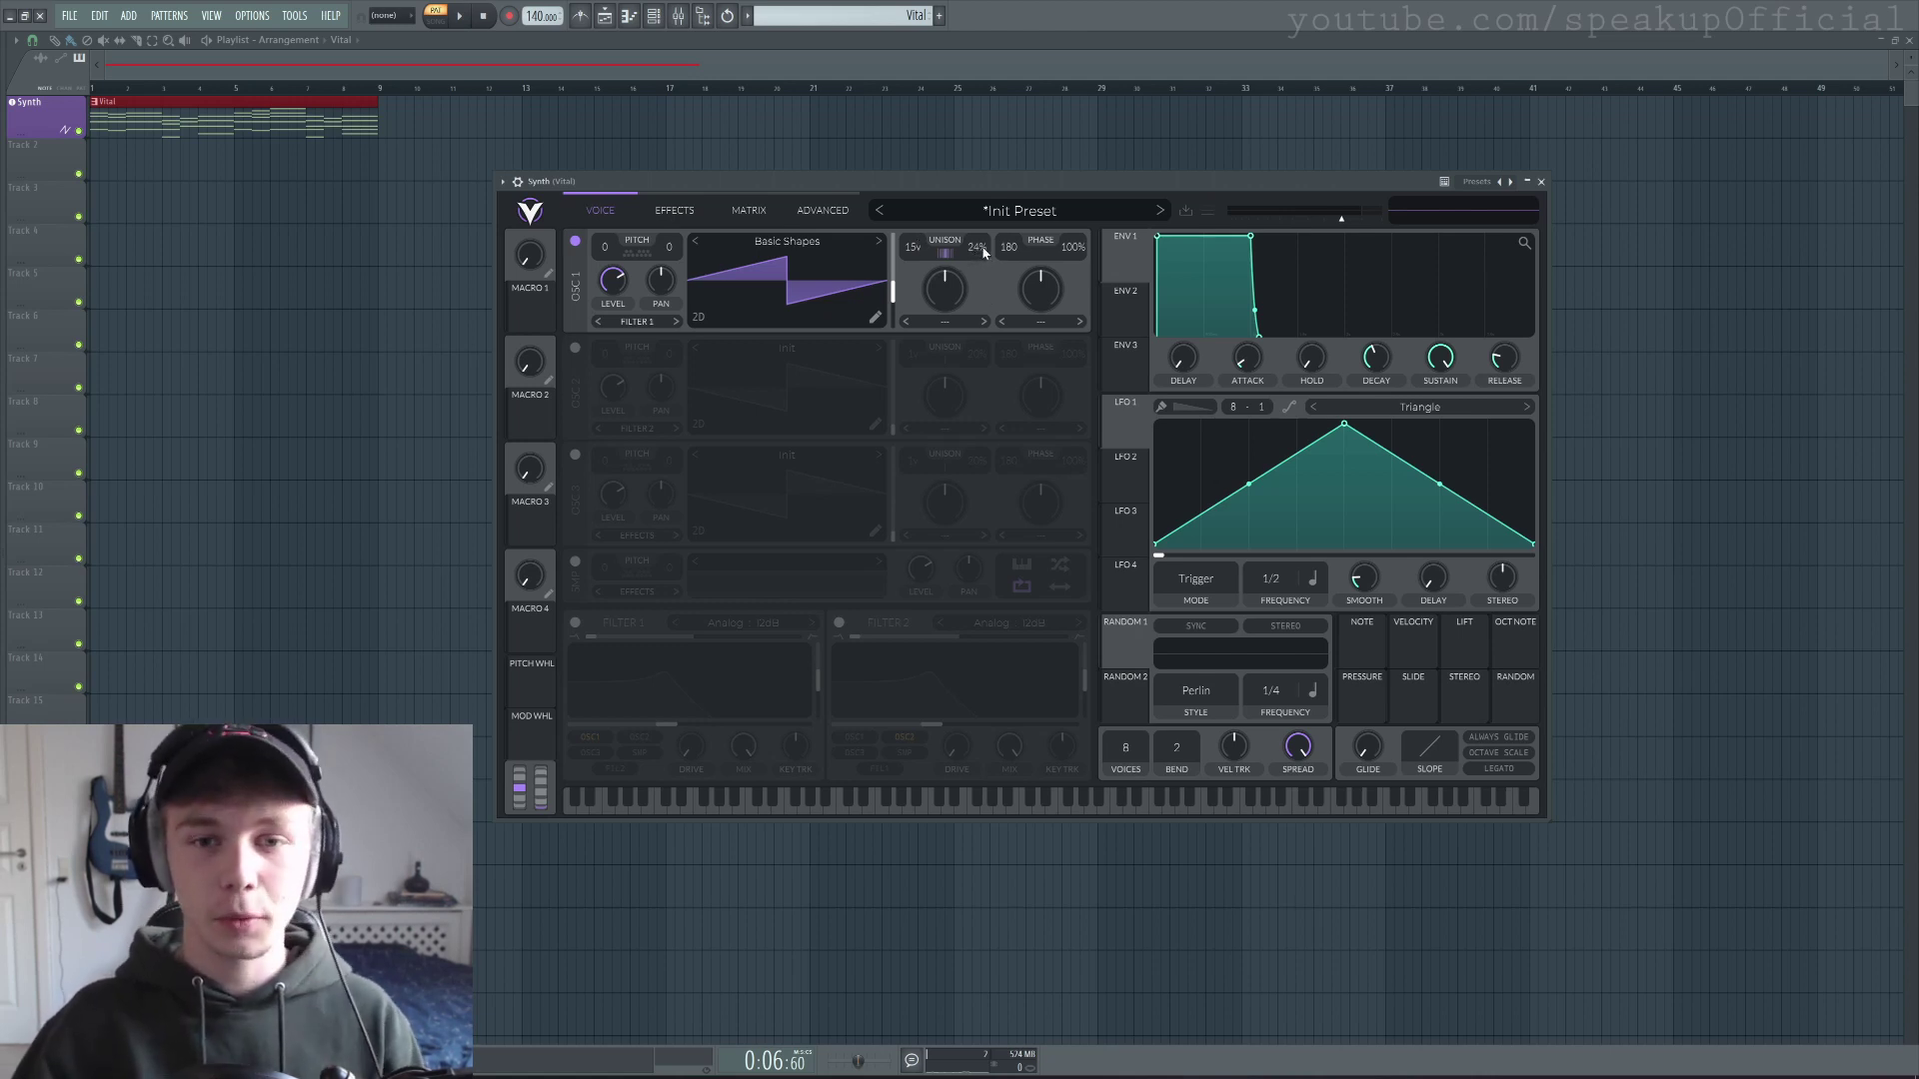
key(space)
drag(981, 248, 1008, 287)
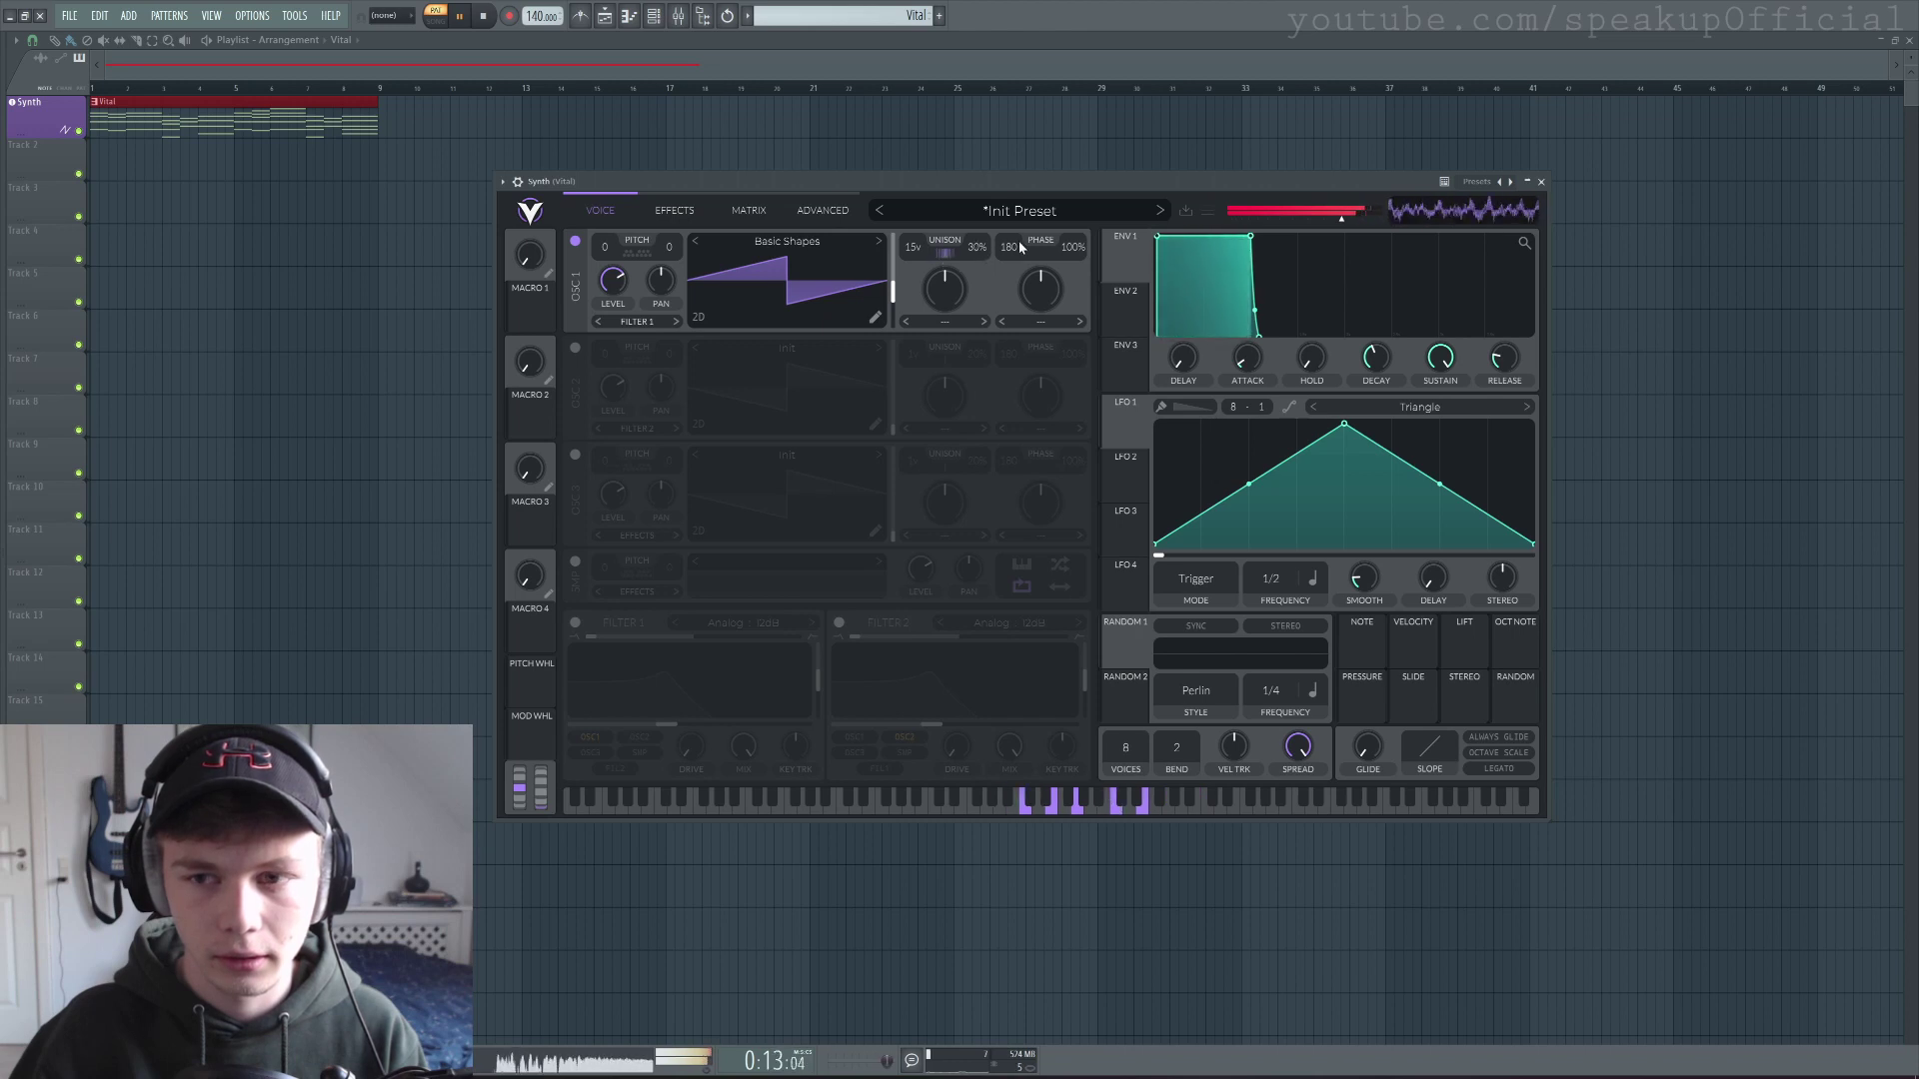
key(space)
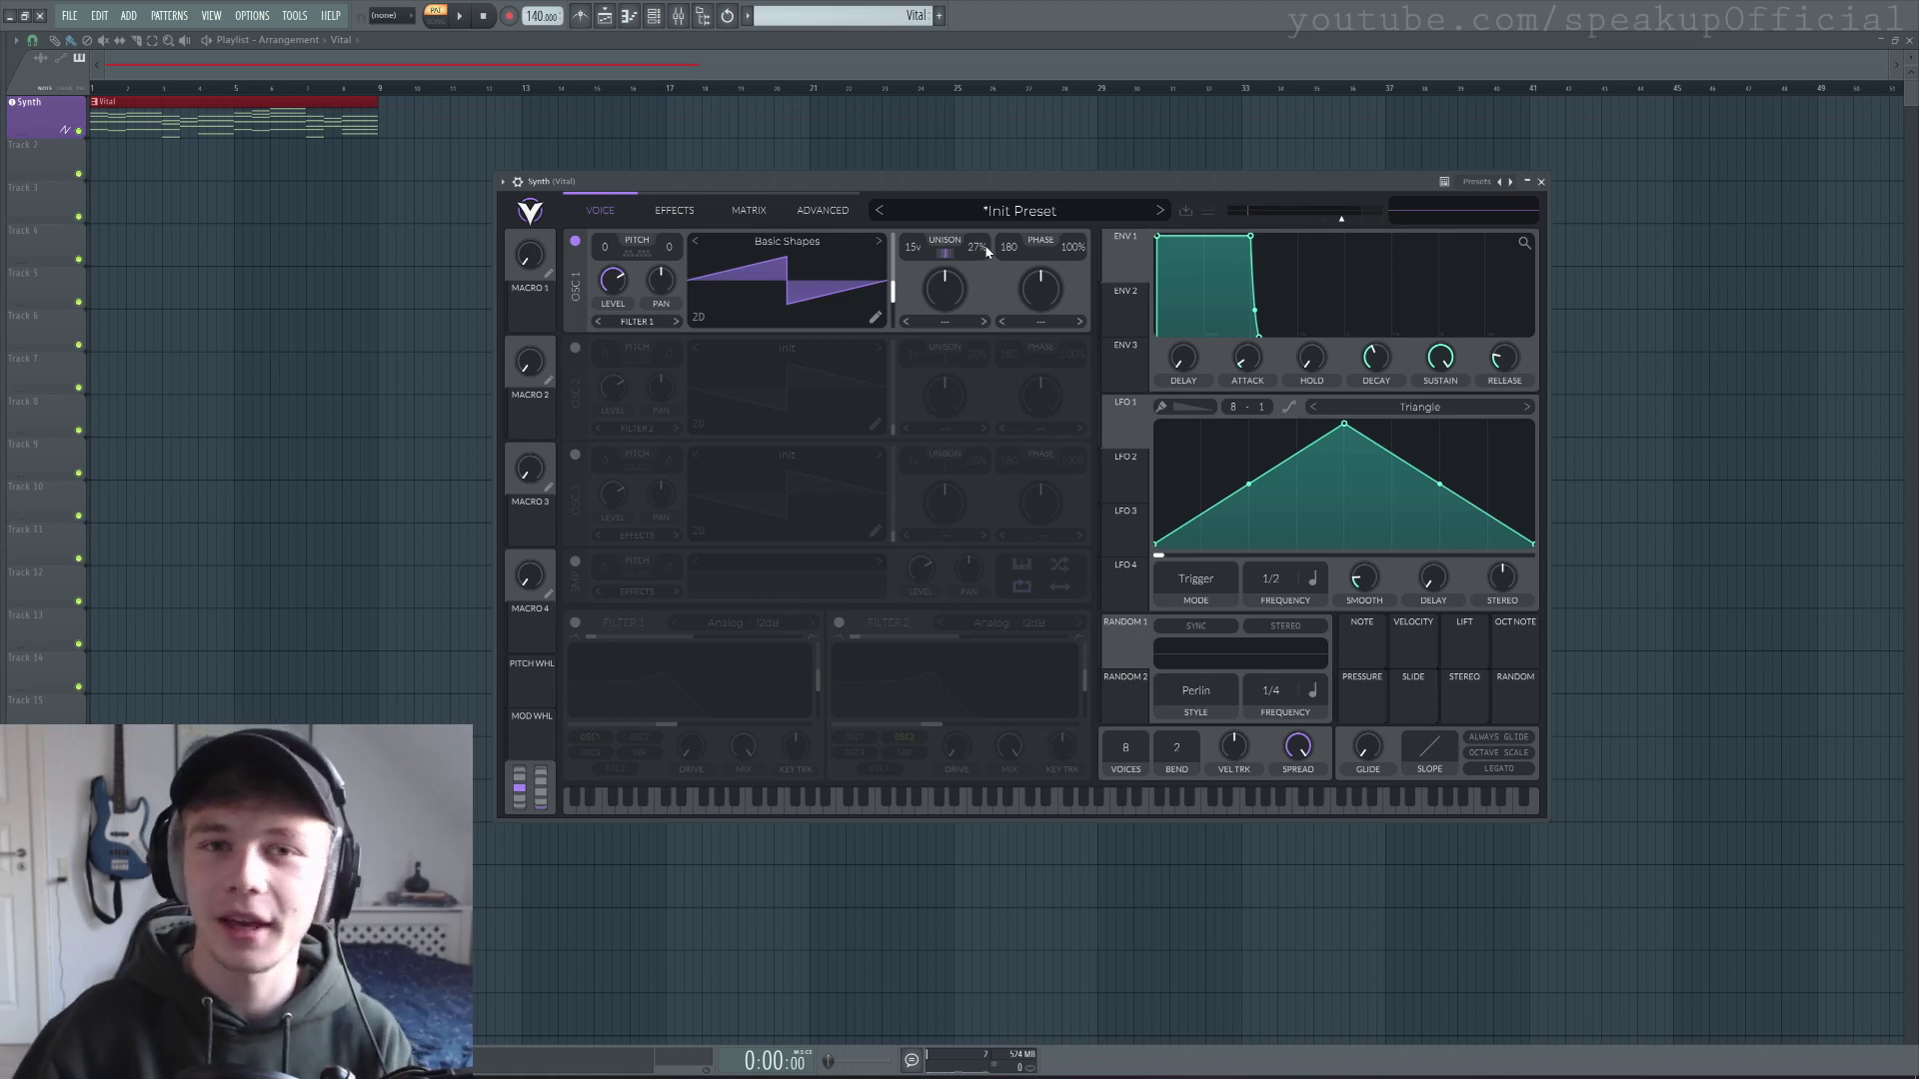
Enable the Chorus effect and reduce oscillator 1's unison to a single voice.
click(675, 210)
click(575, 243)
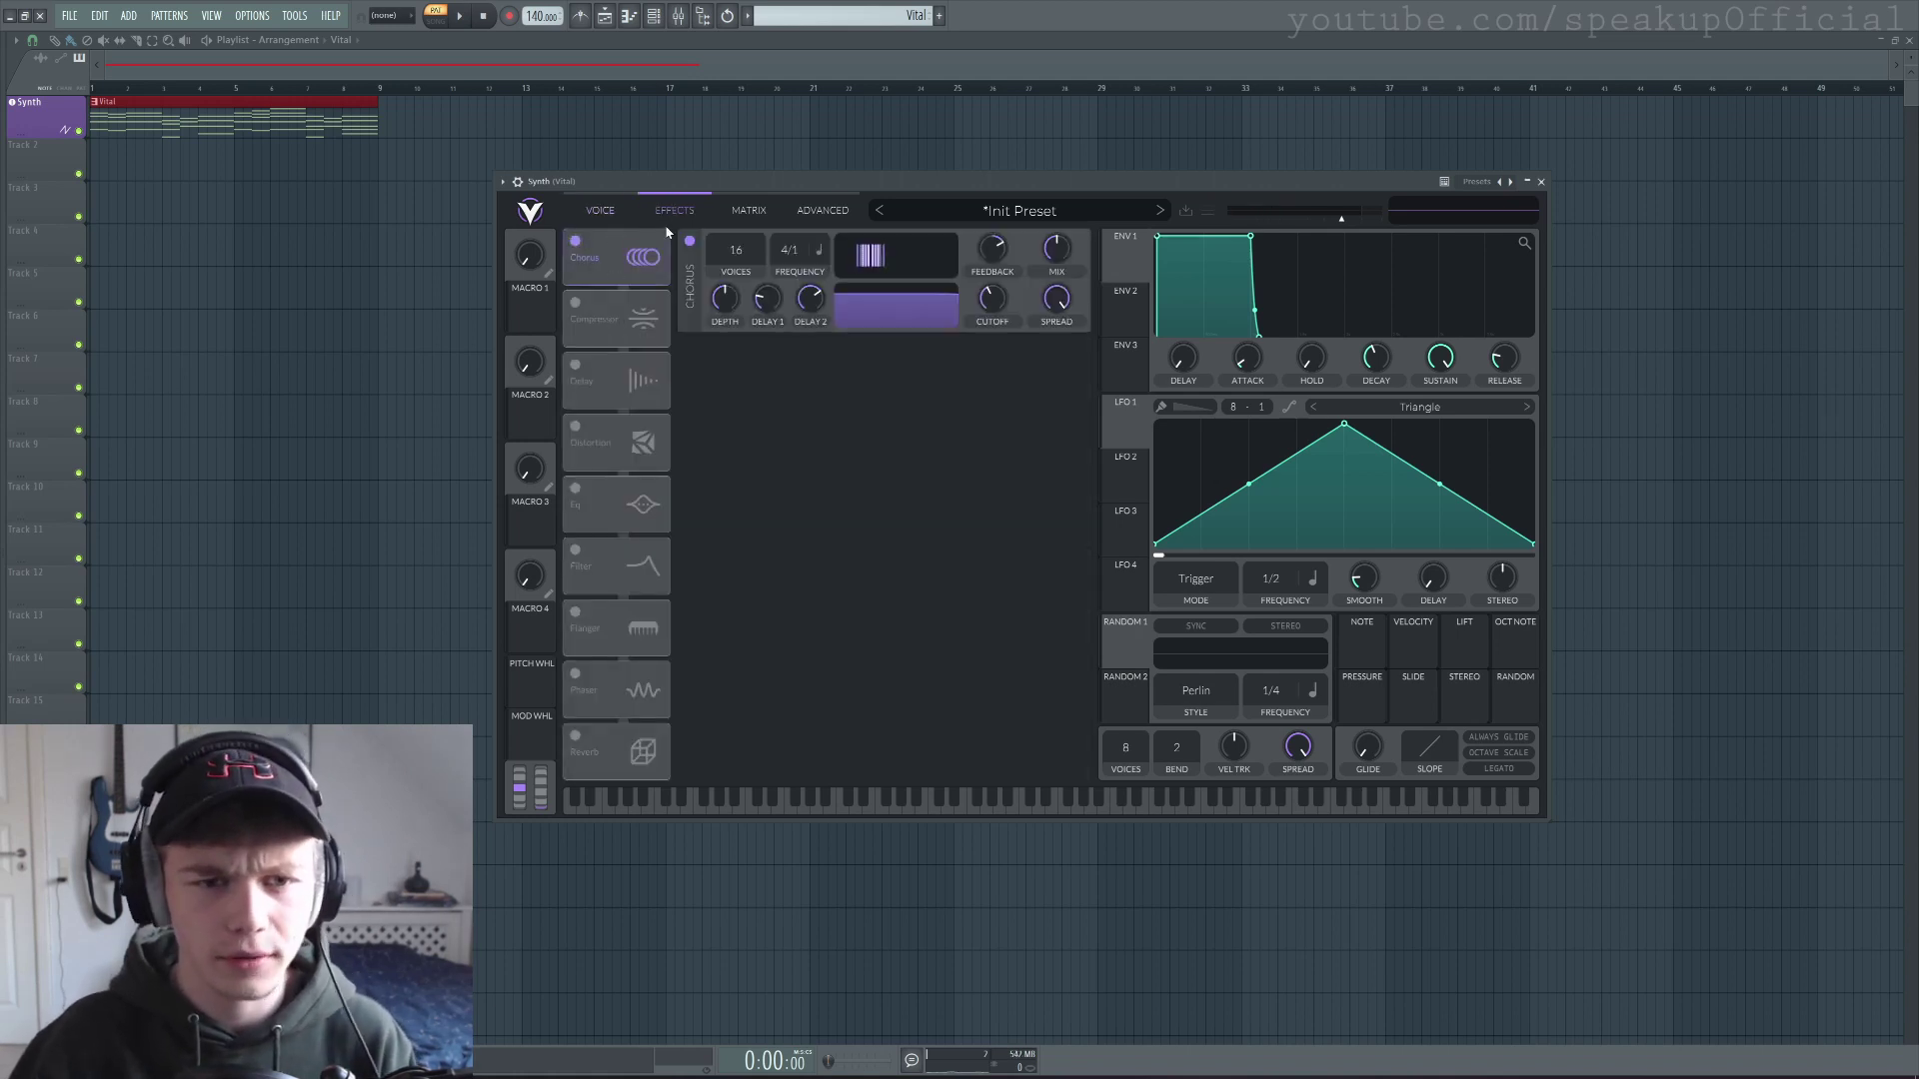
click(599, 212)
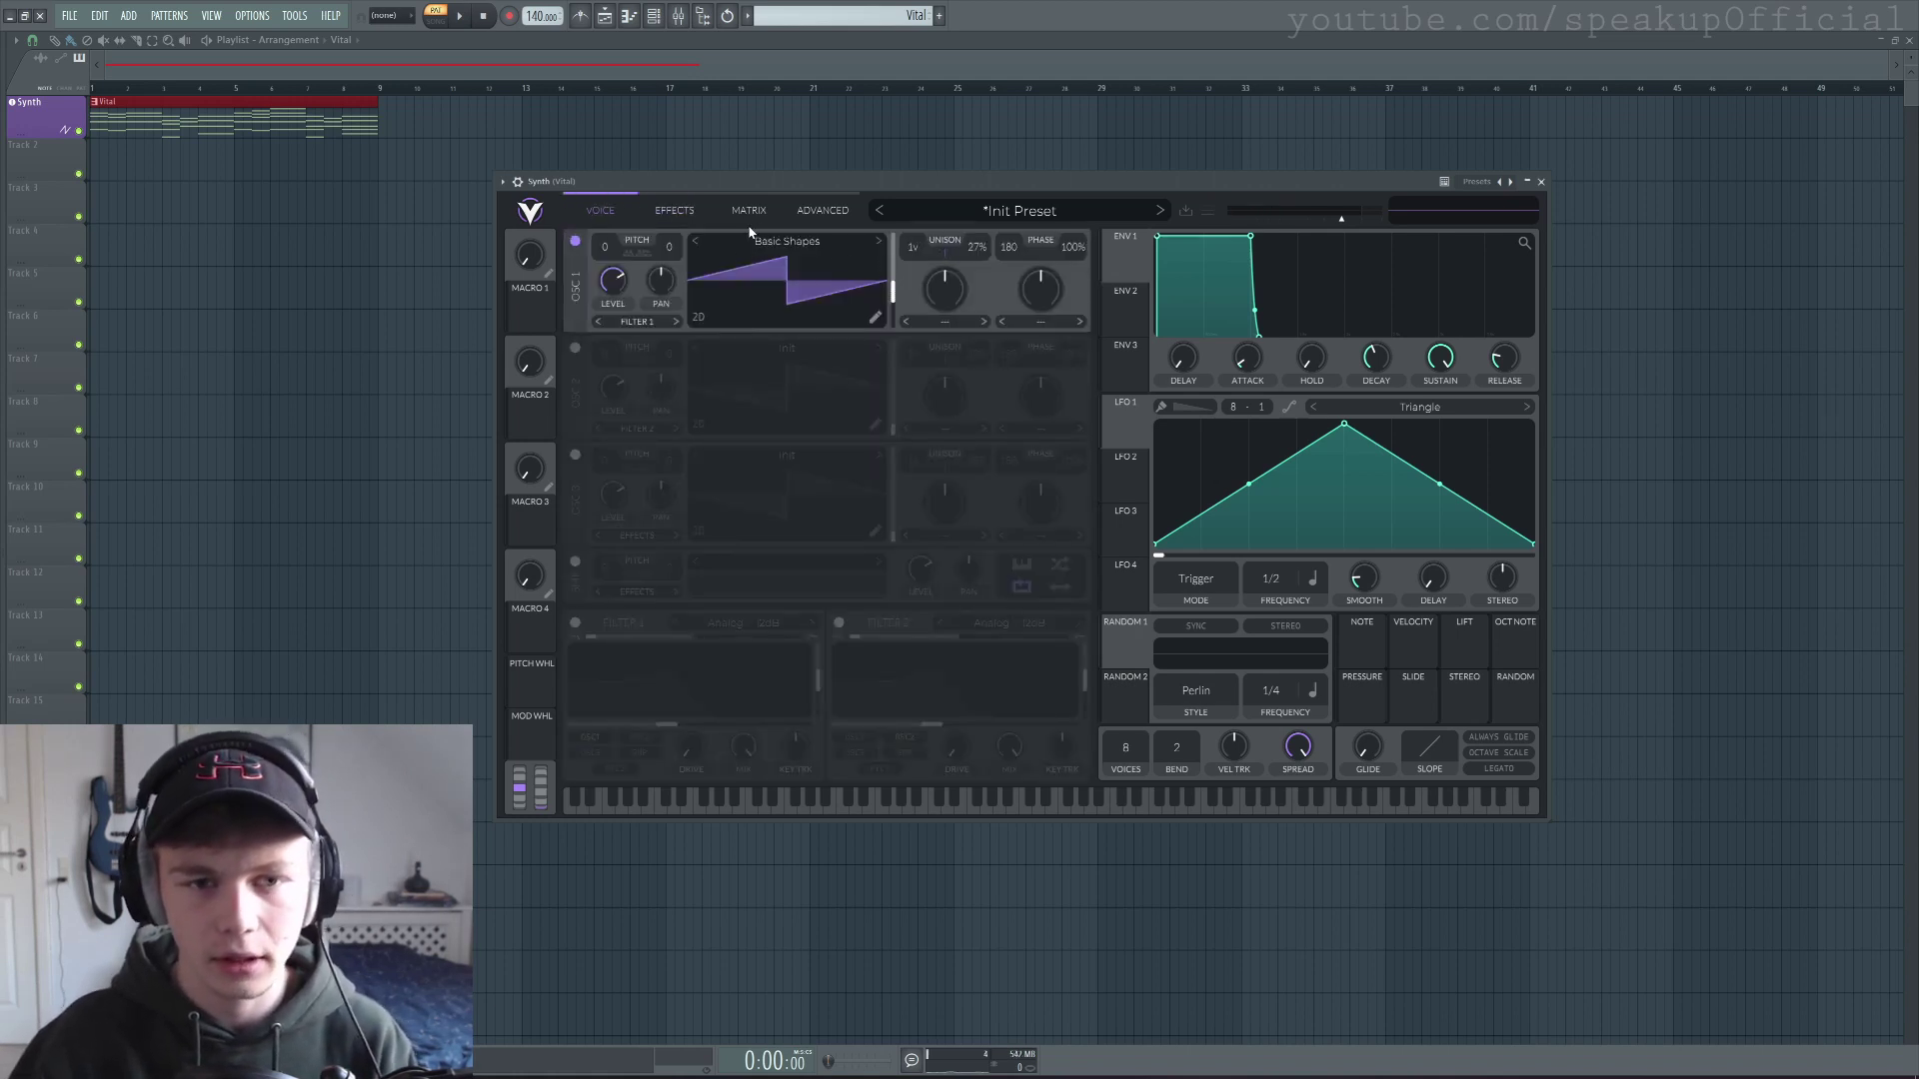
click(672, 211)
Set the chorus to 12 voices and oscillator 1's unison to 7 voices at 11% detune, auditioning the chords.
key(space)
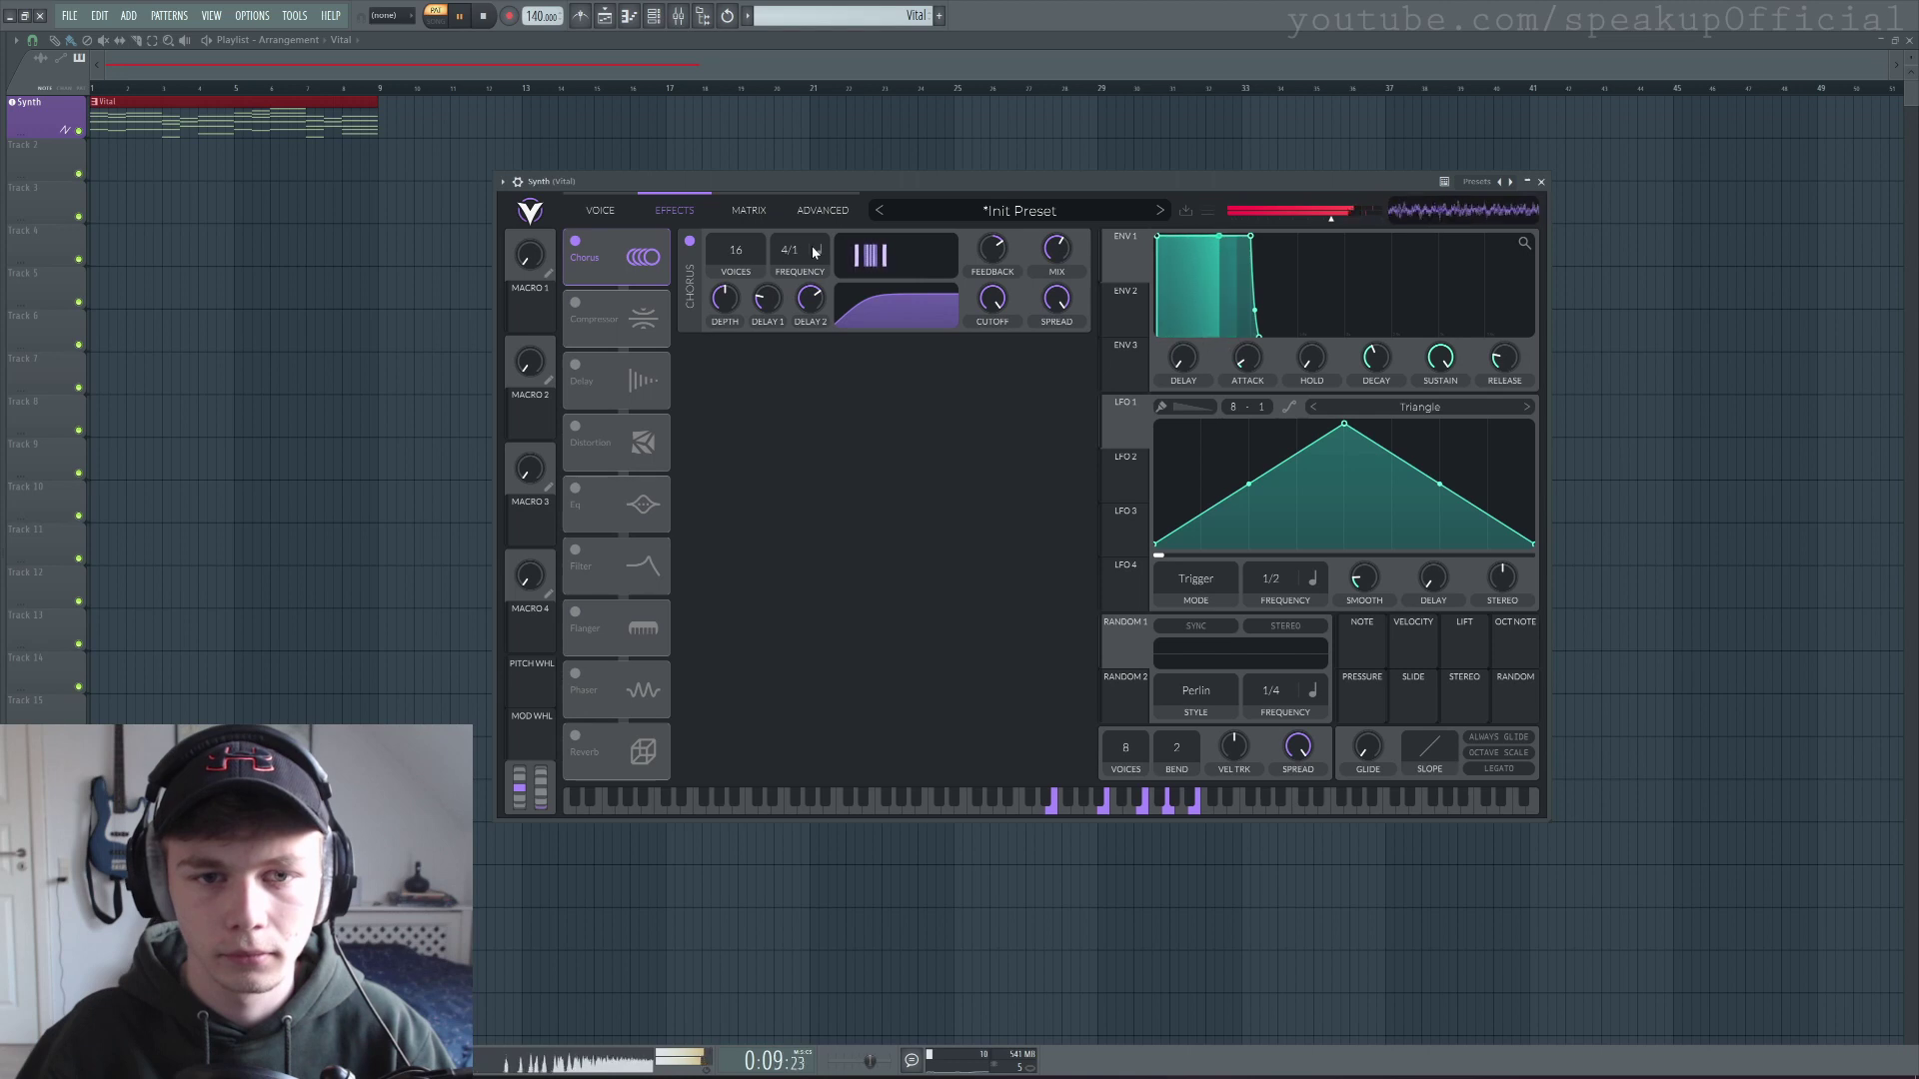
drag(743, 262, 754, 279)
key(space)
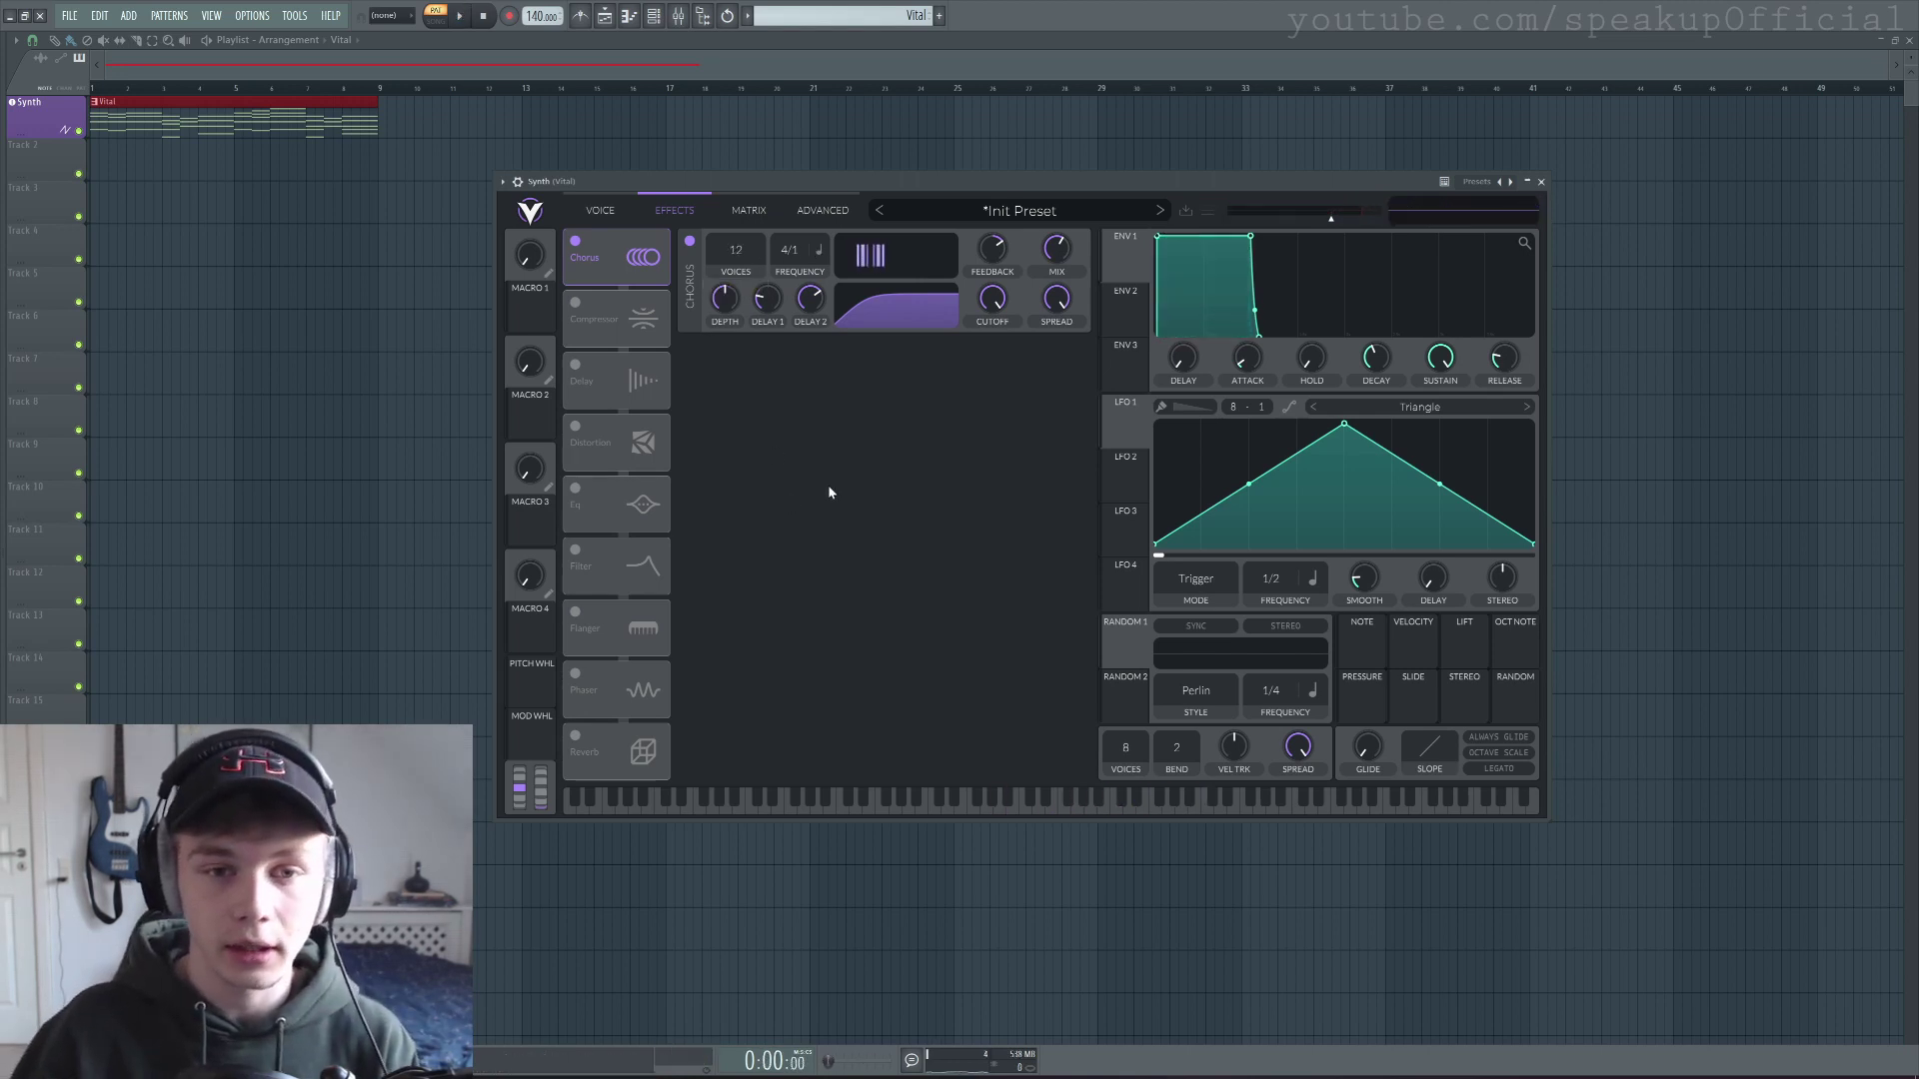
click(600, 211)
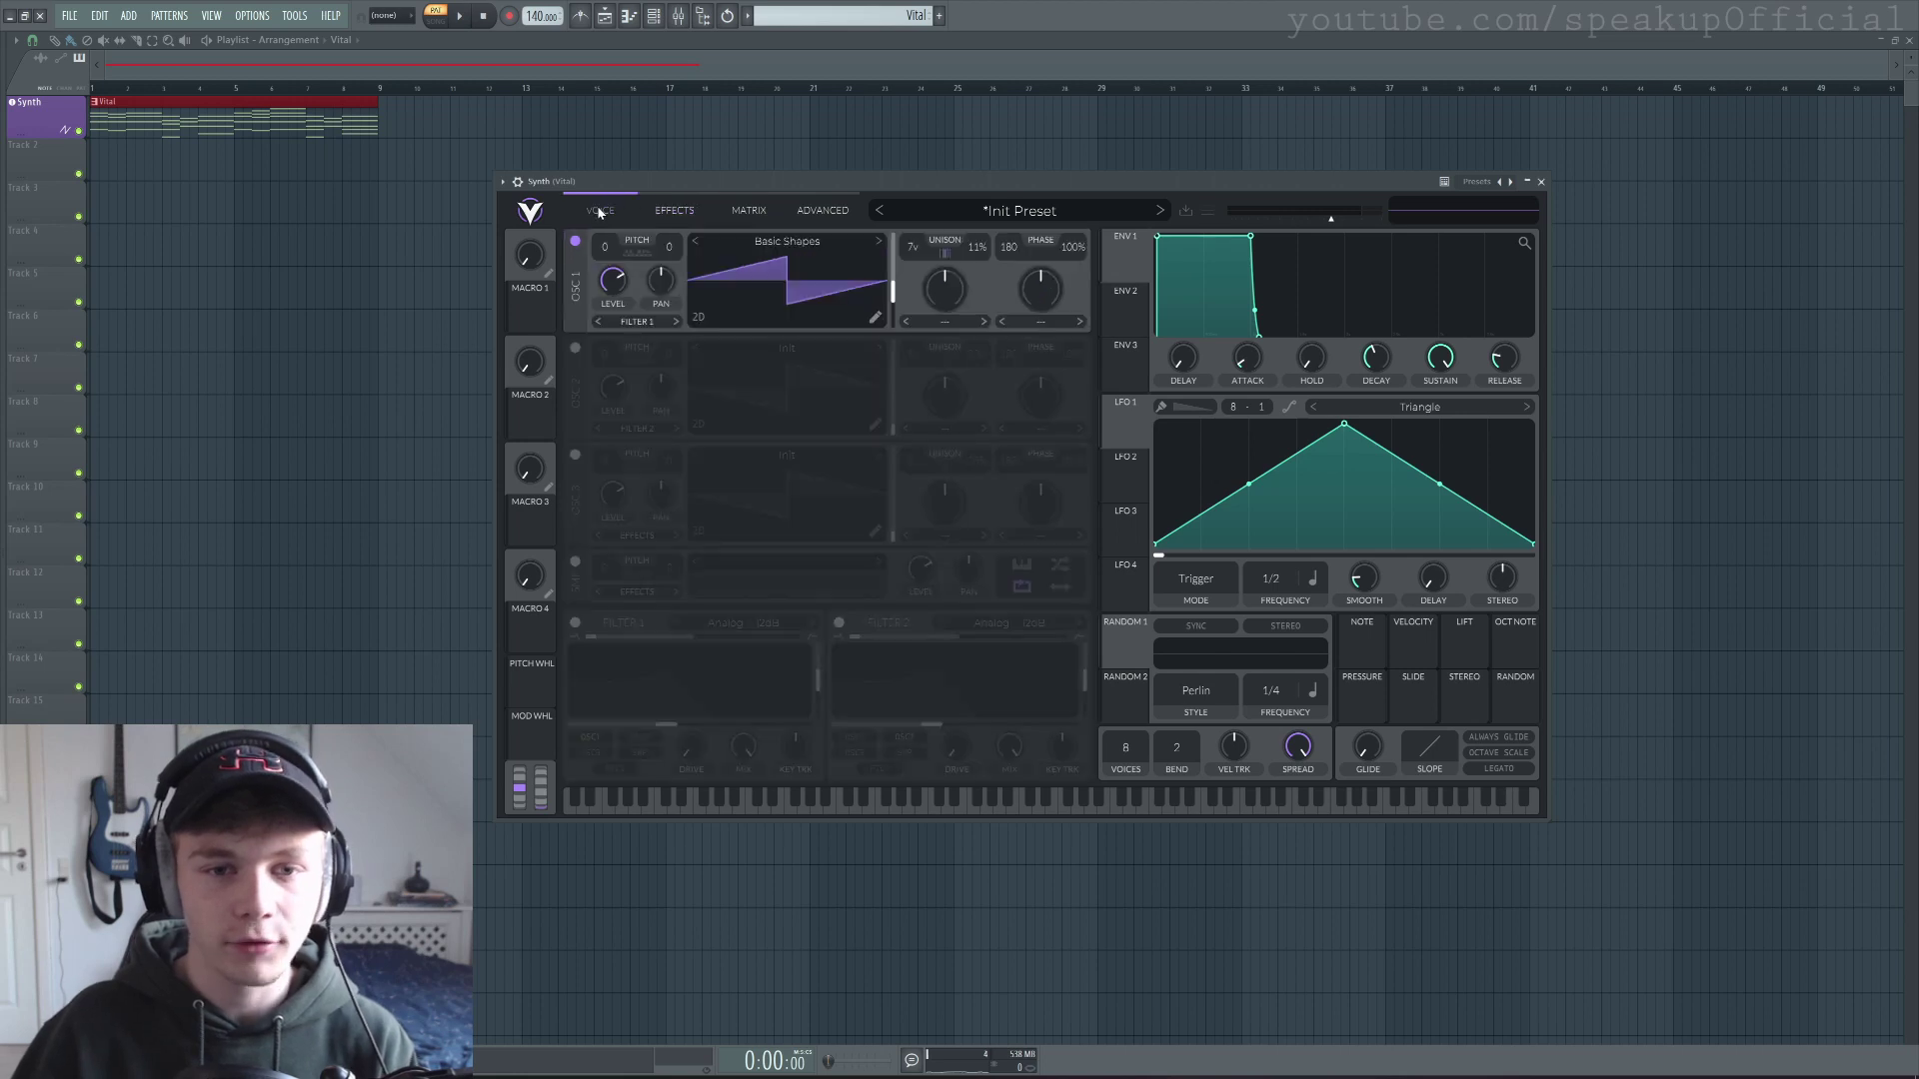
click(666, 214)
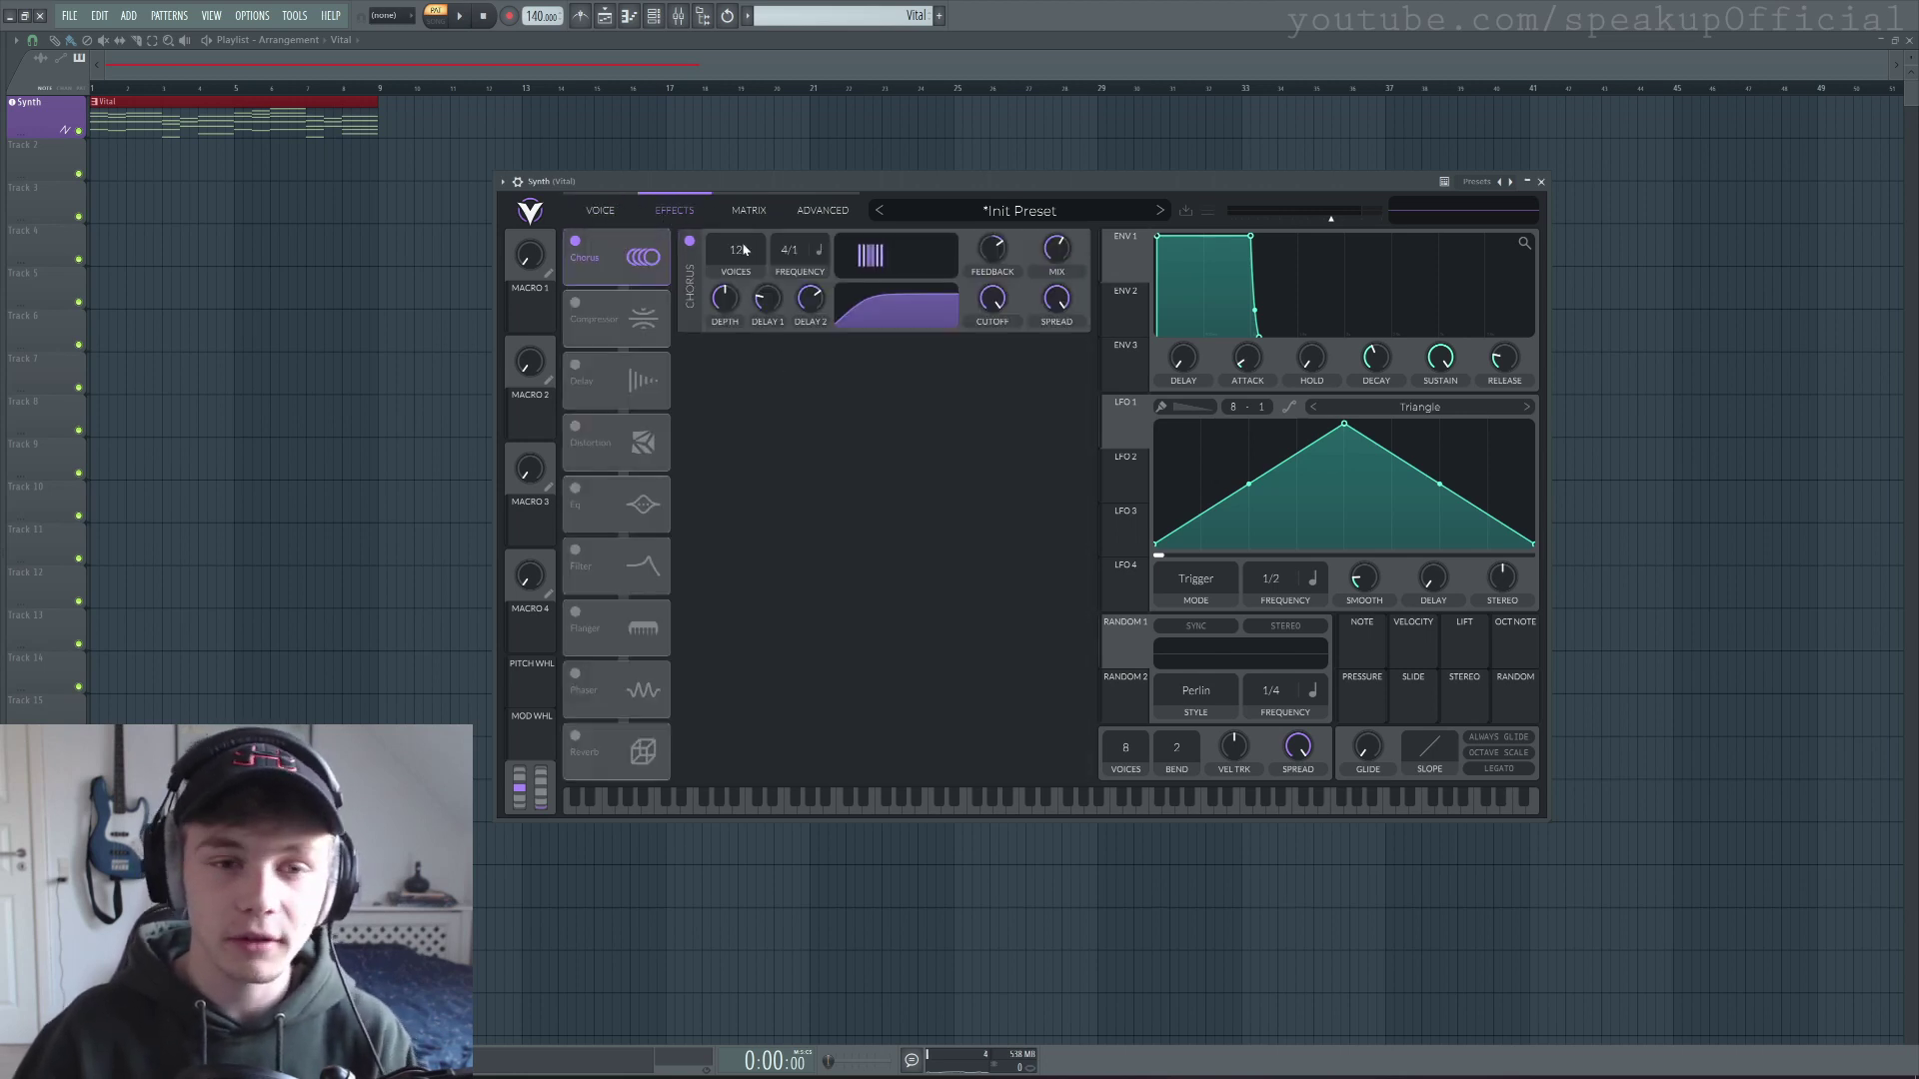
click(459, 16)
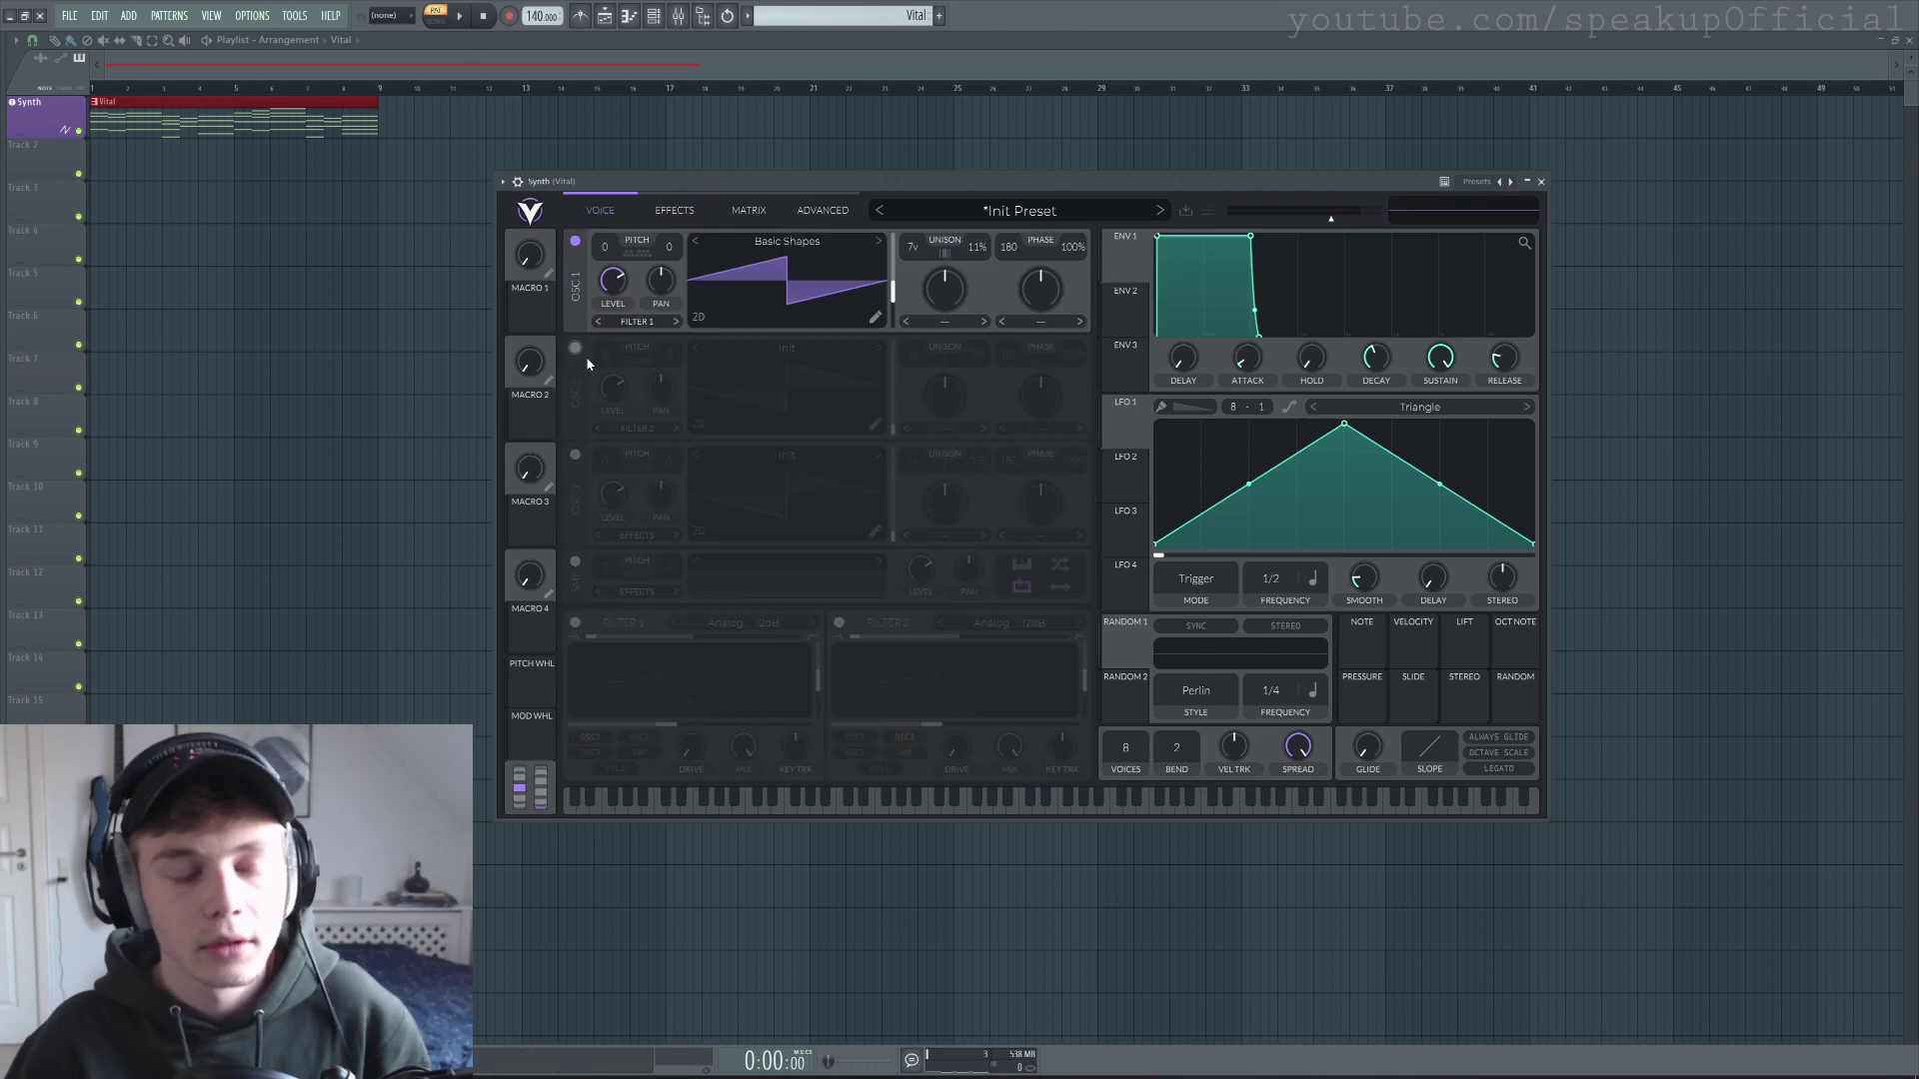
Enable oscillator 2 with the Basic Shapes square wave and transpose it to -7 semitones while playing the chords.
click(575, 348)
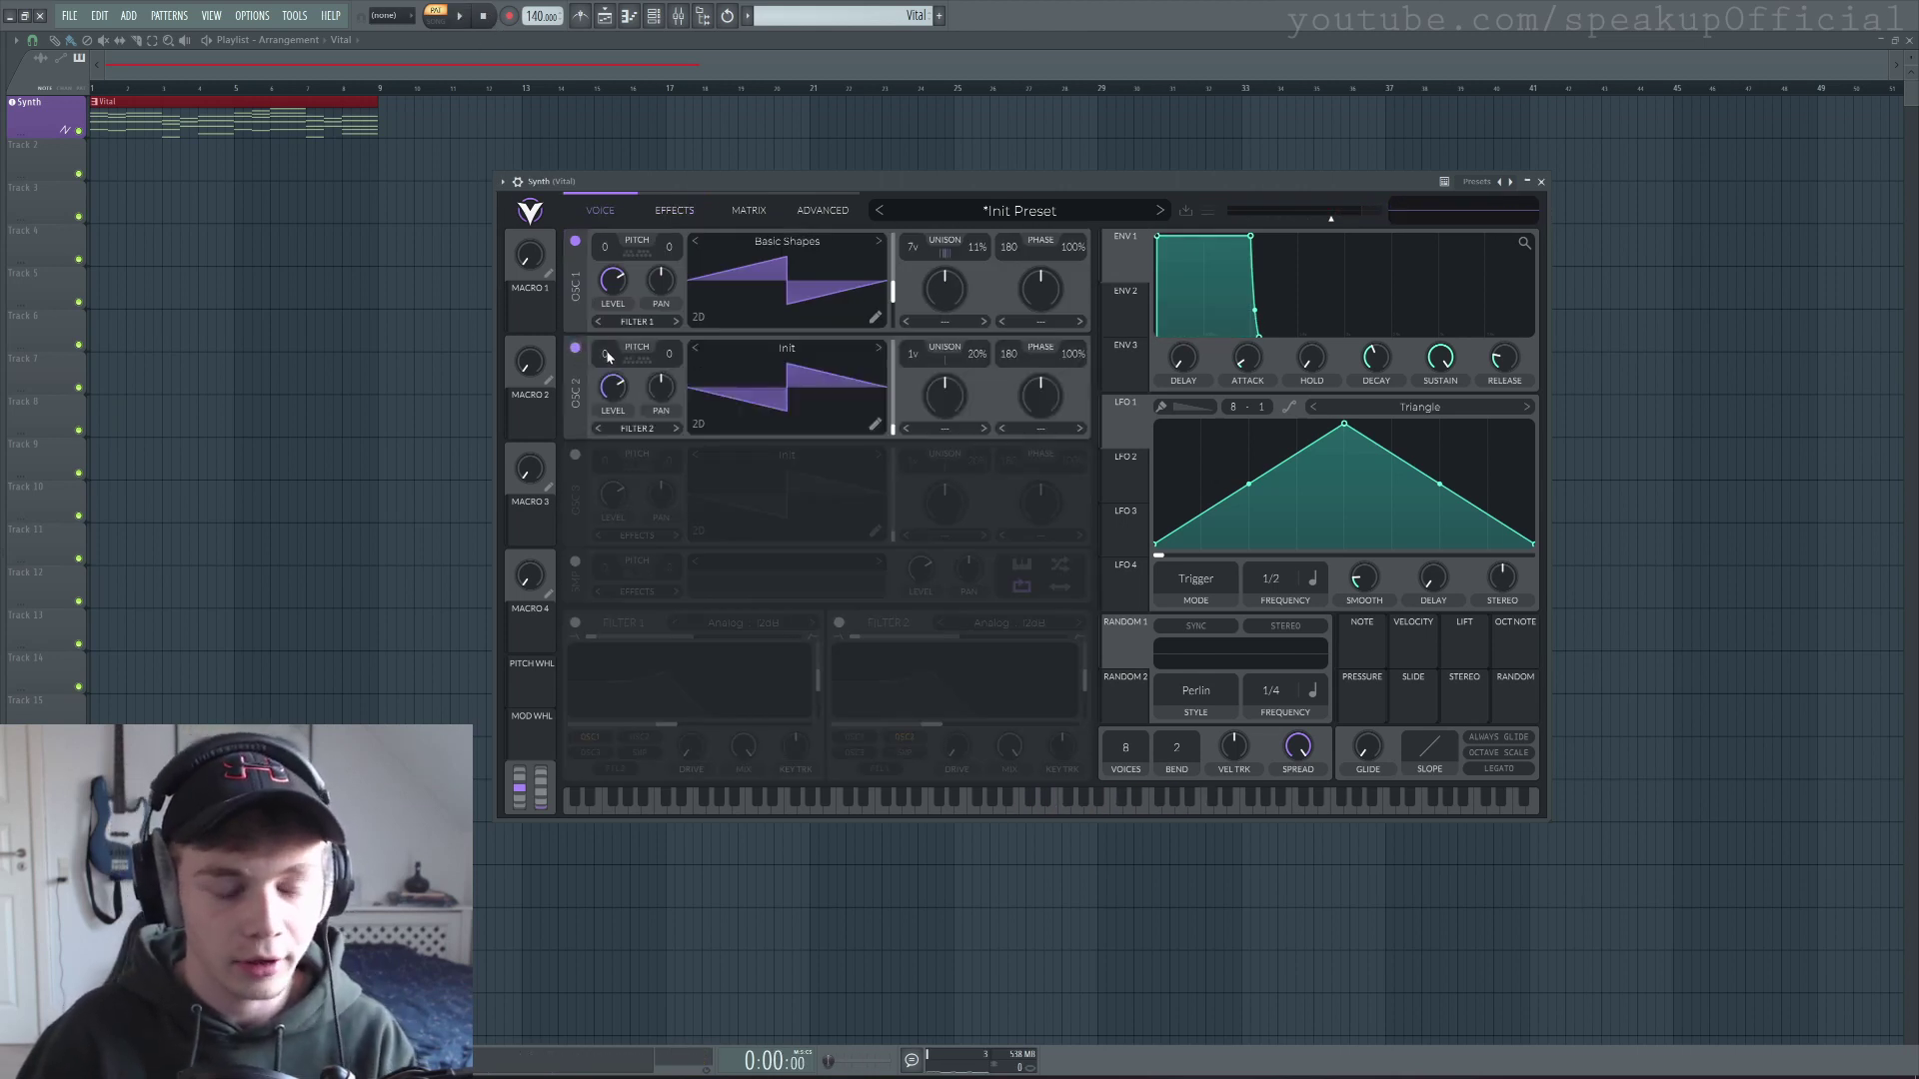
drag(607, 355, 611, 423)
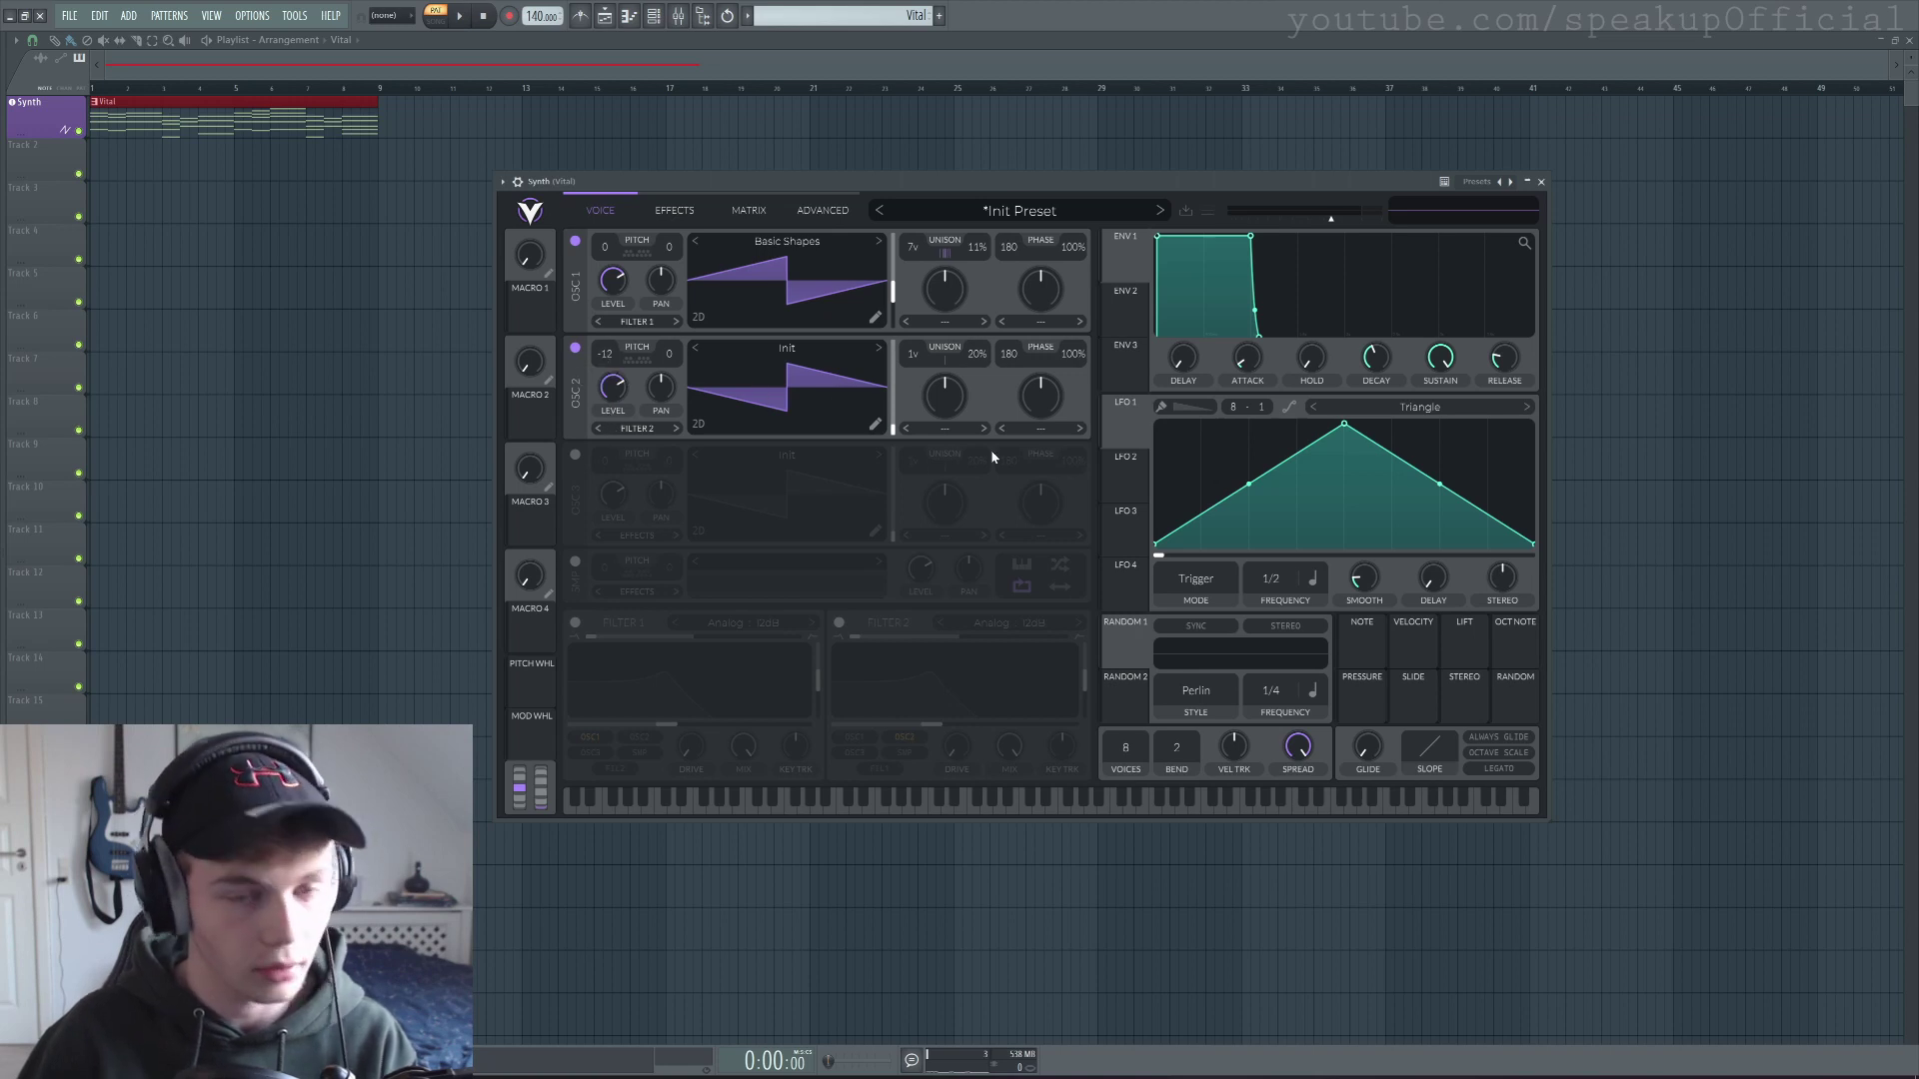
click(464, 18)
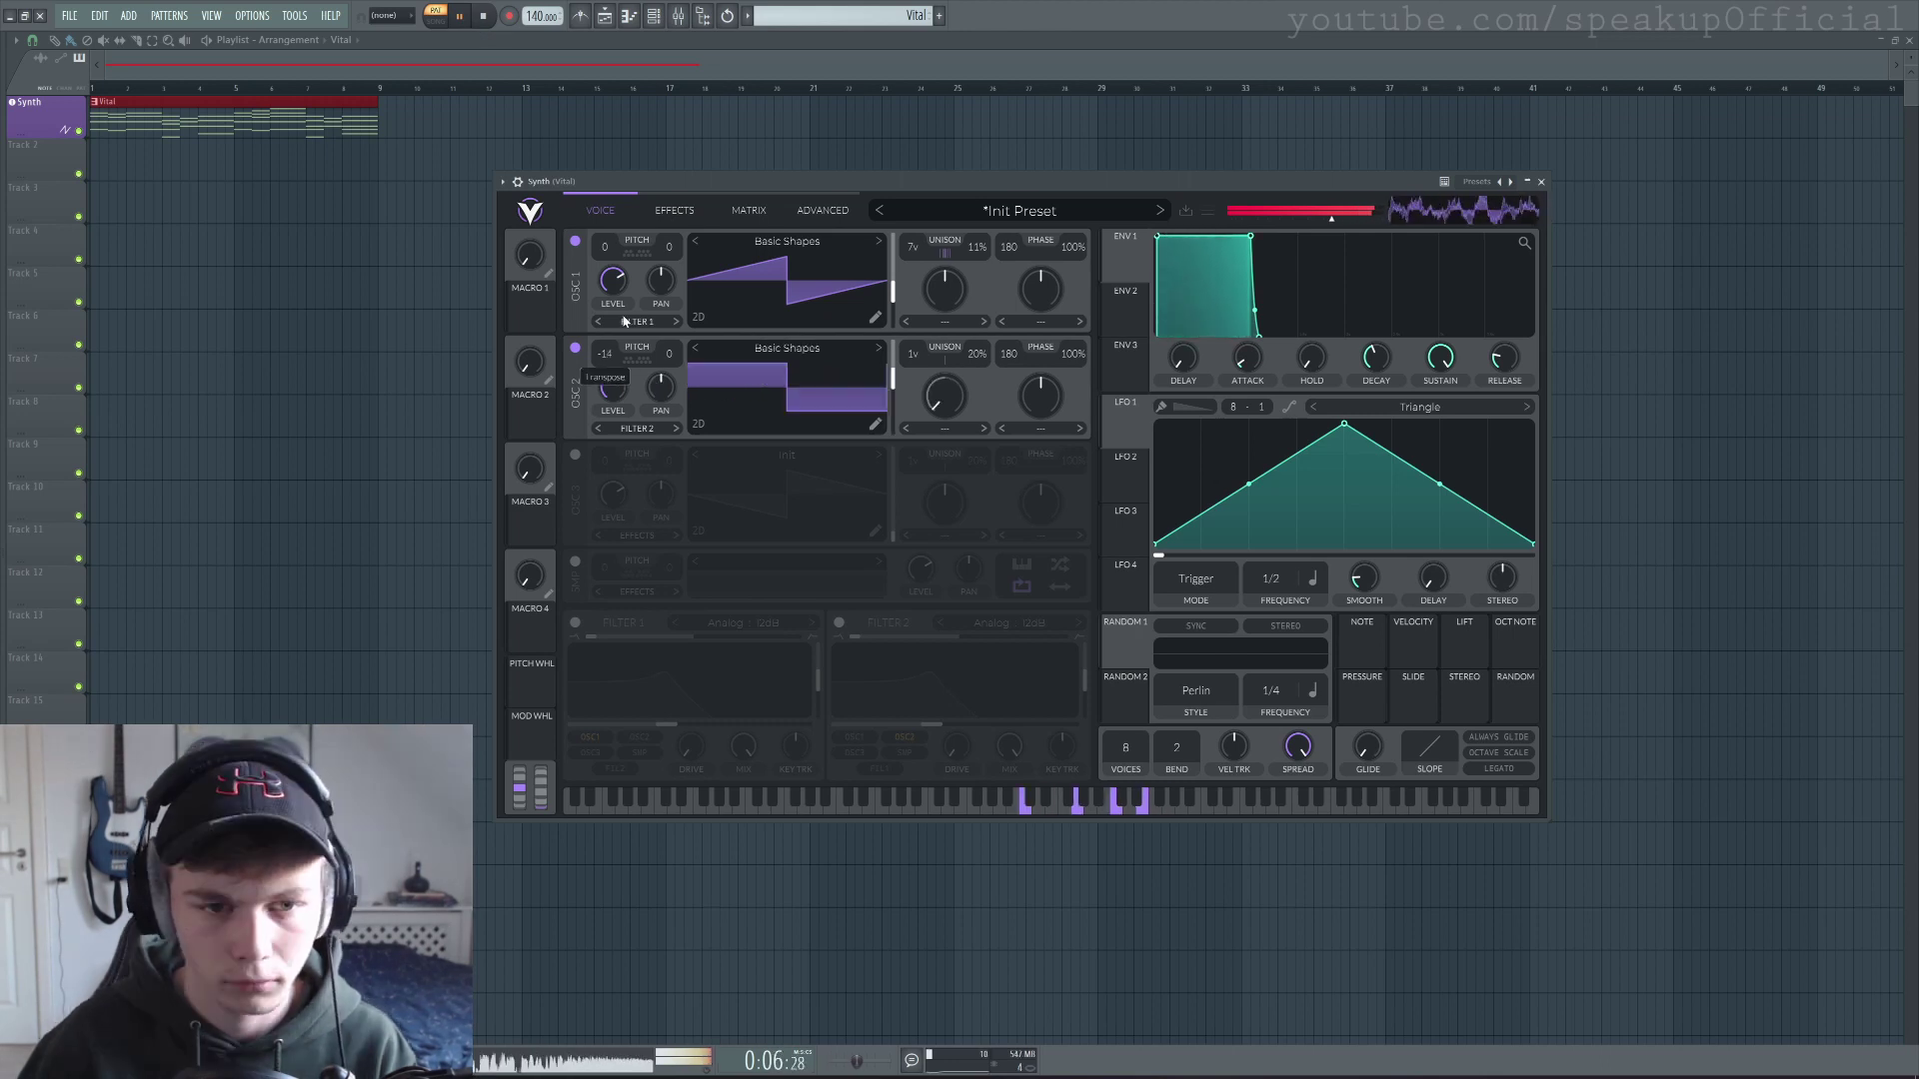
drag(621, 310, 632, 281)
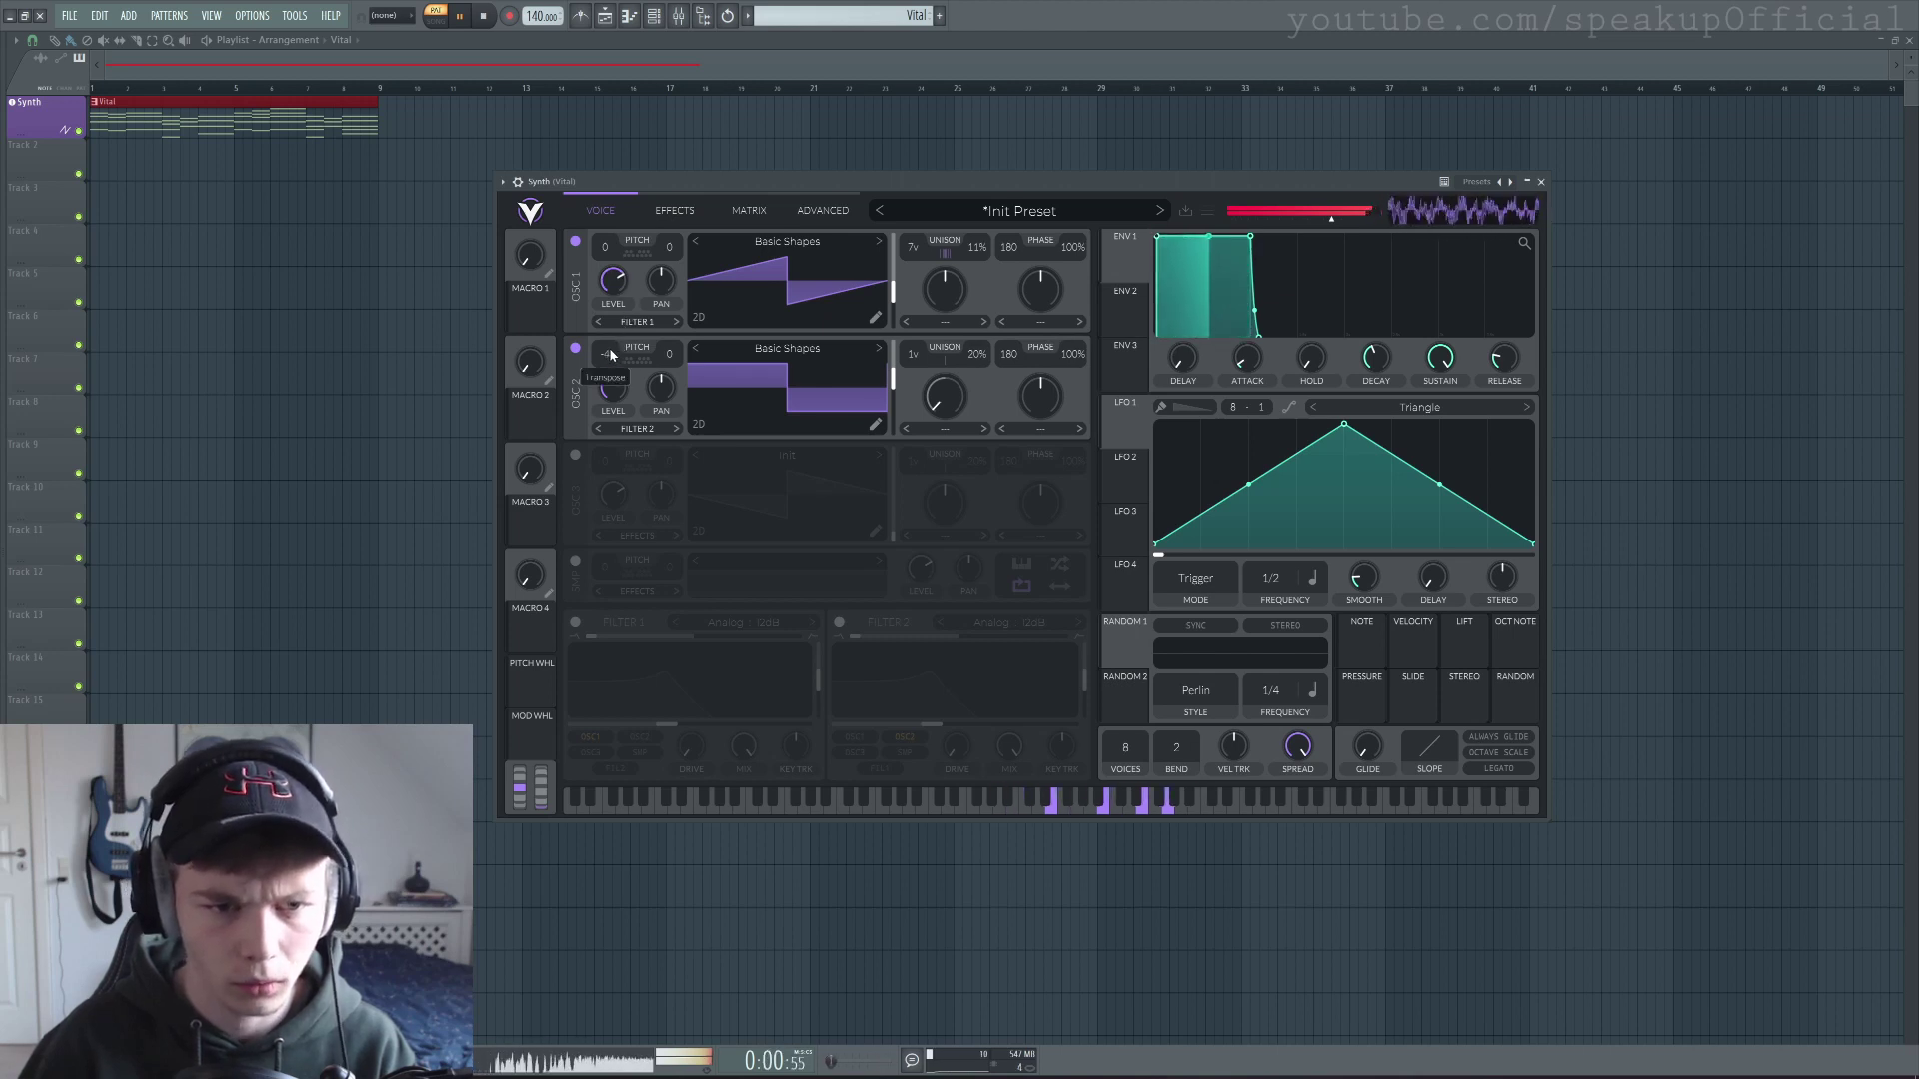
drag(610, 355, 609, 370)
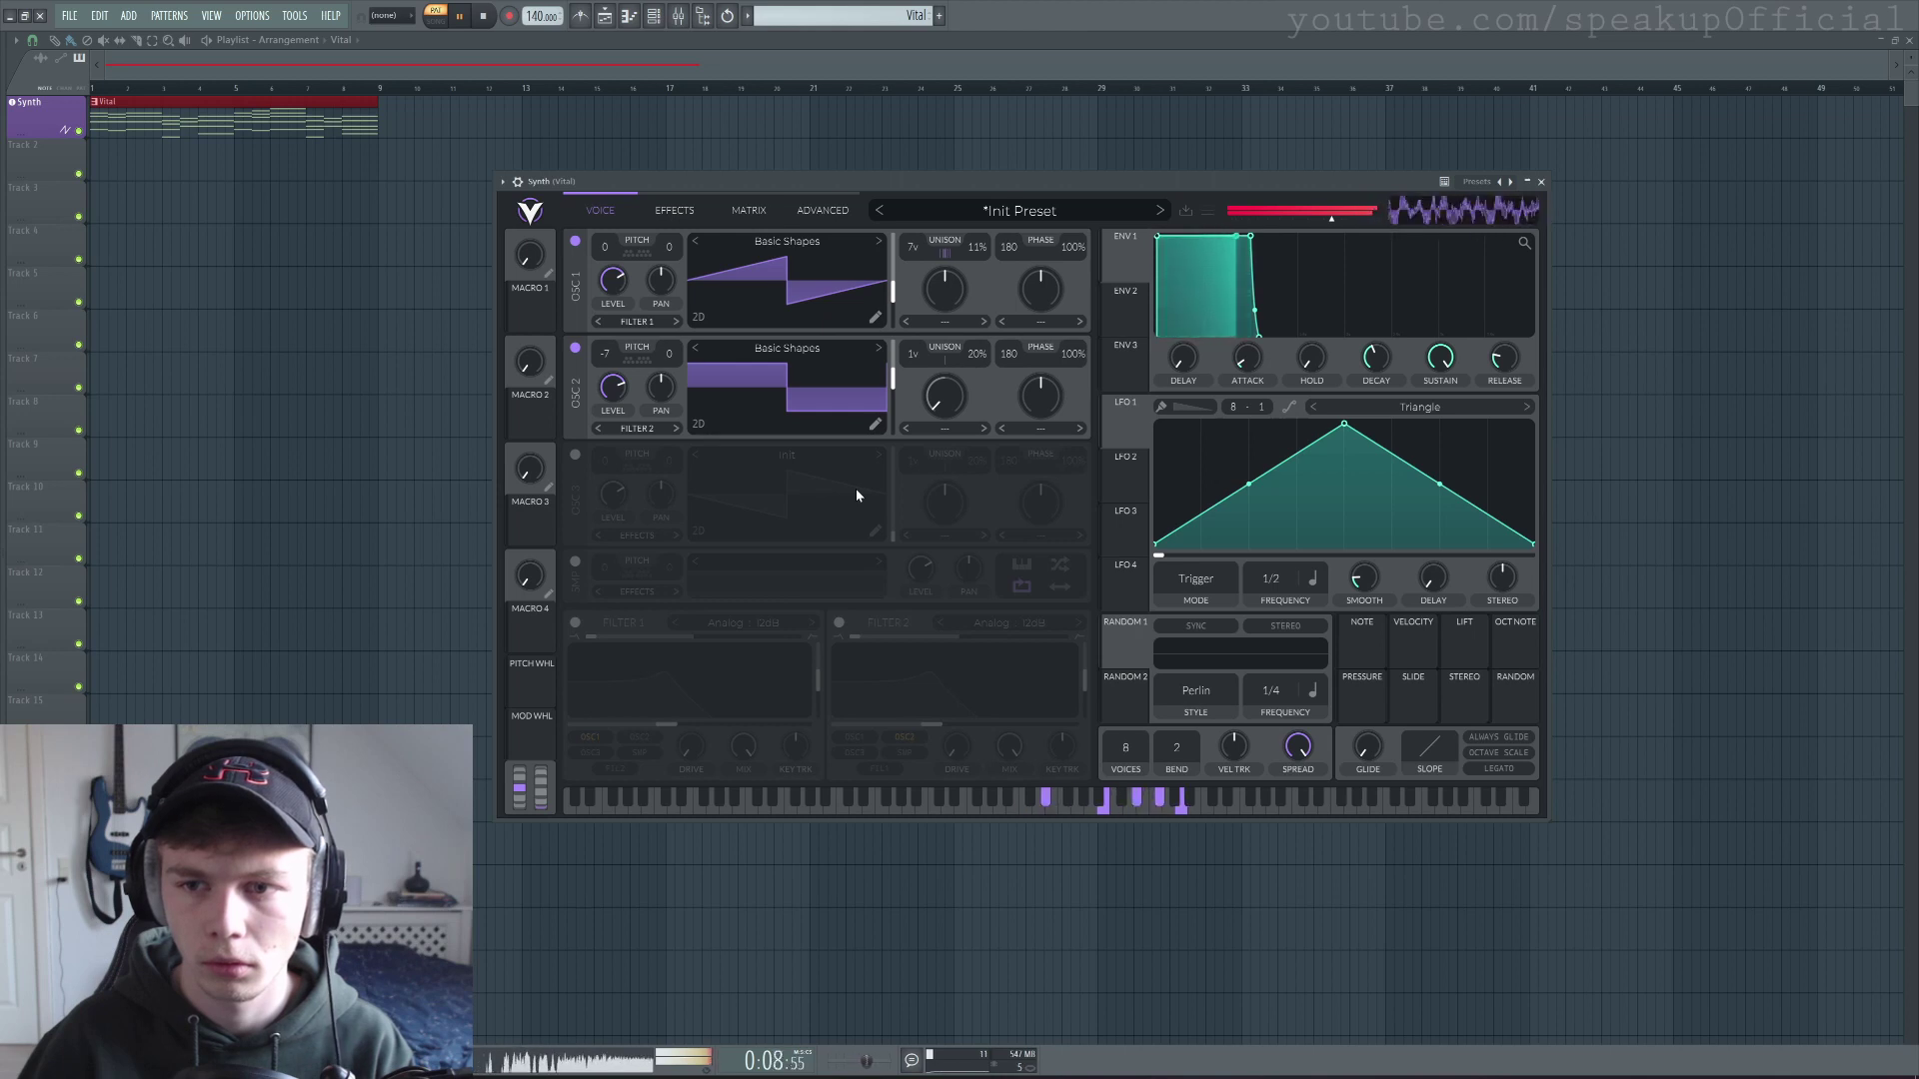
key(space)
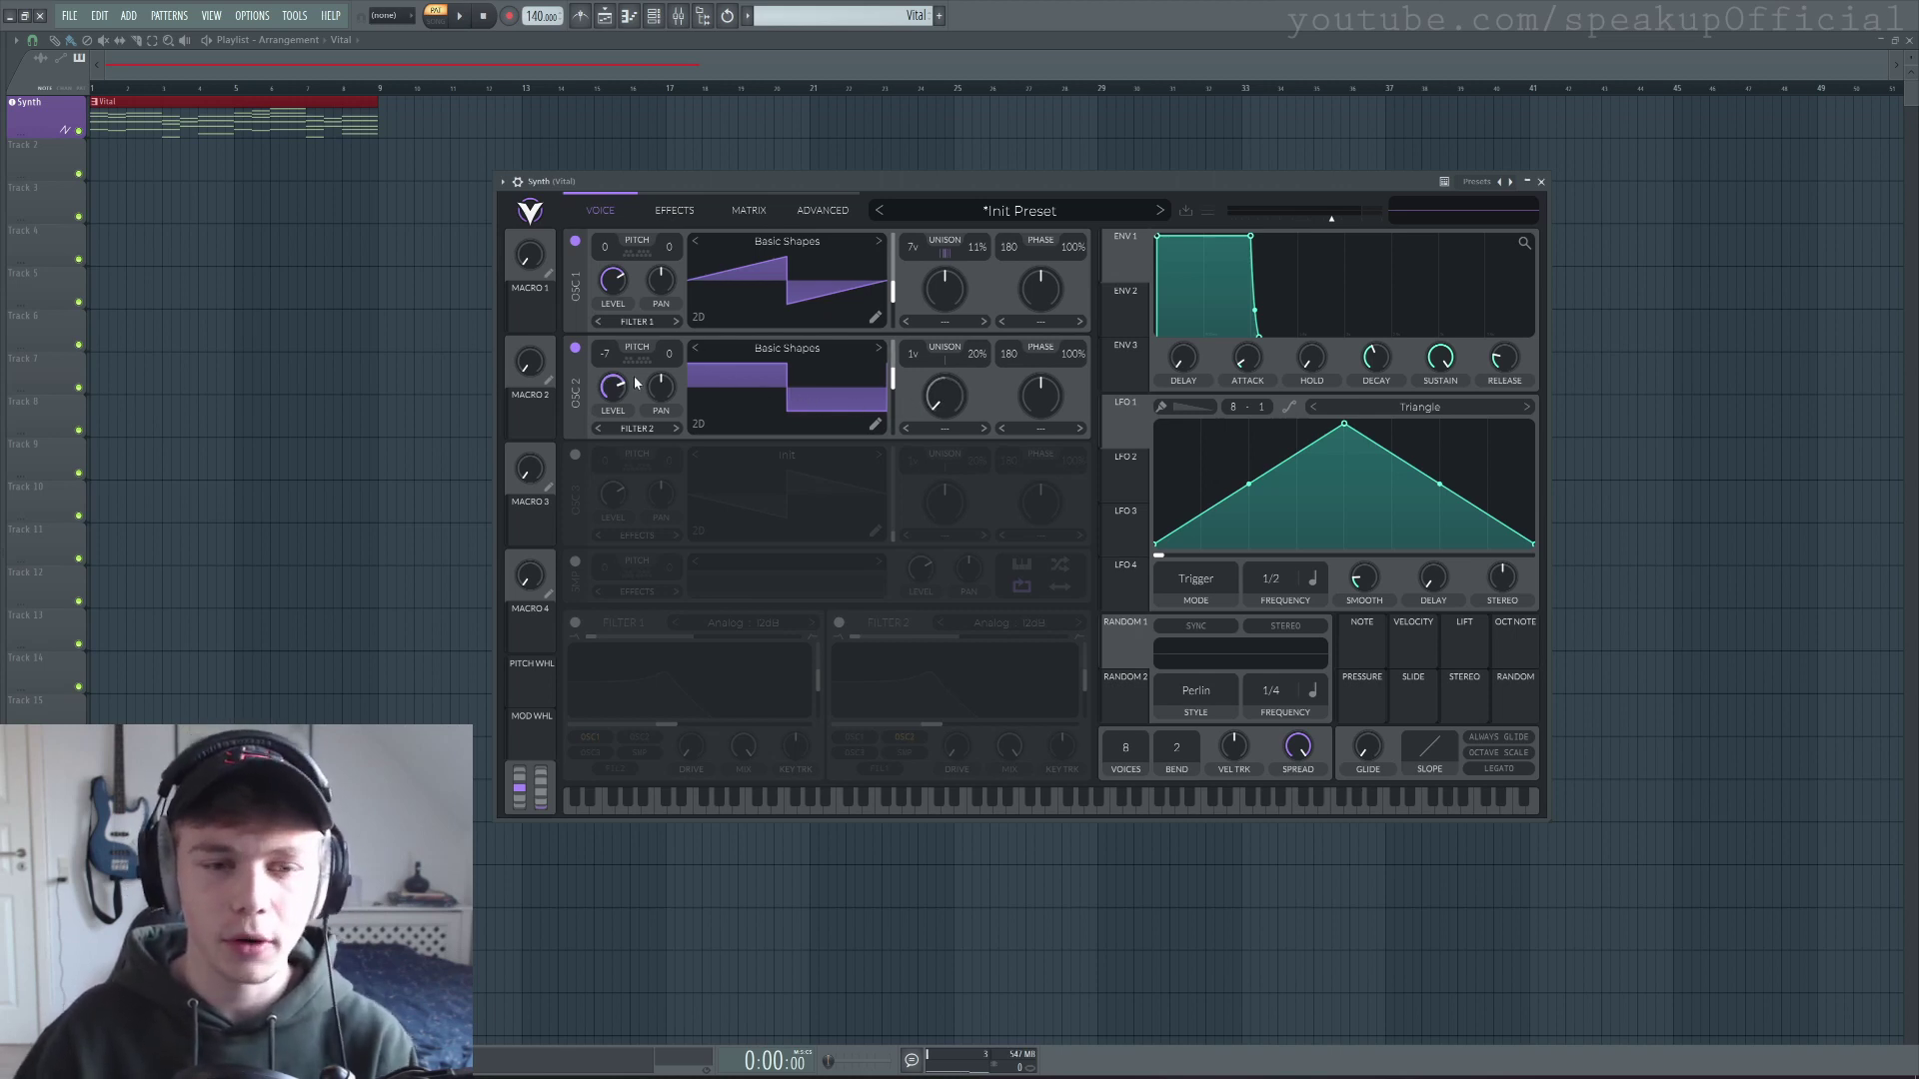
Set oscillator 2's unison to 3 voices at 3% detune and its spectral morph to Formant Scale, leaving the amount centred.
click(465, 19)
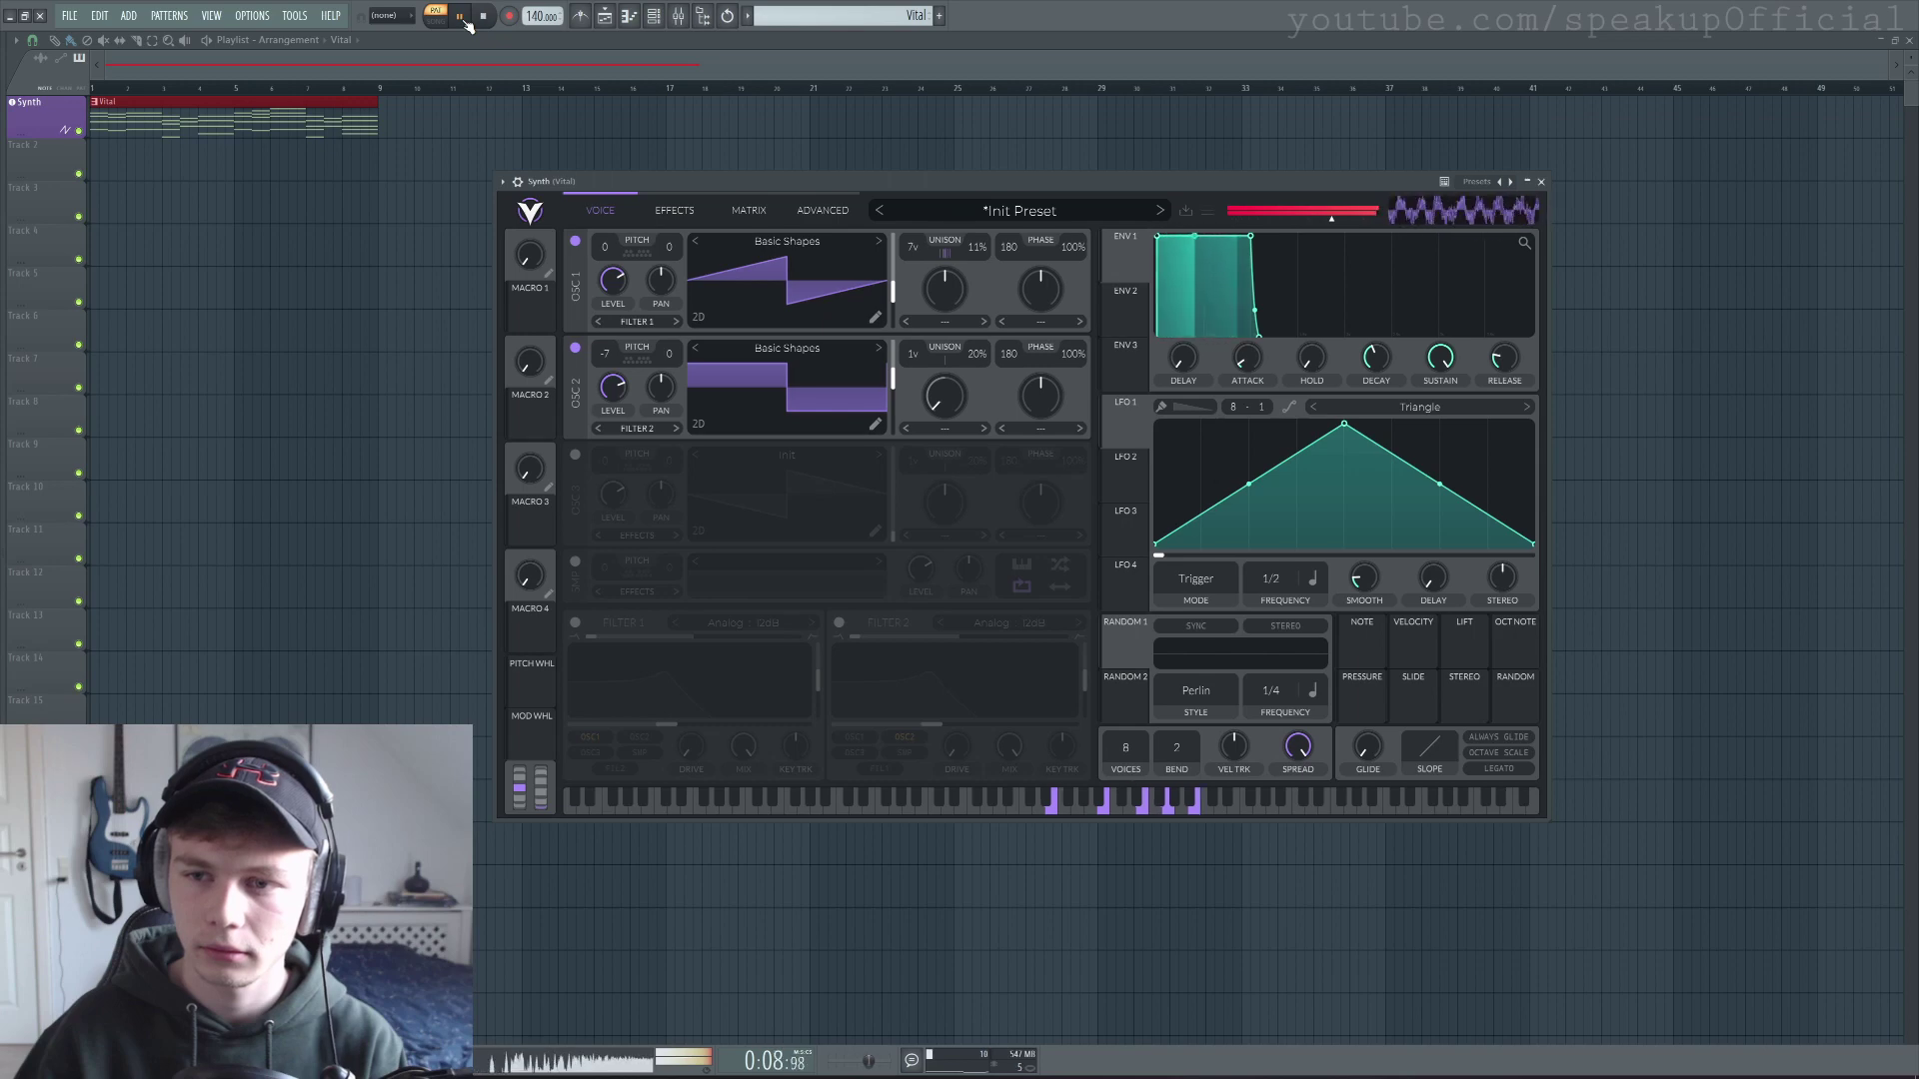
key(space)
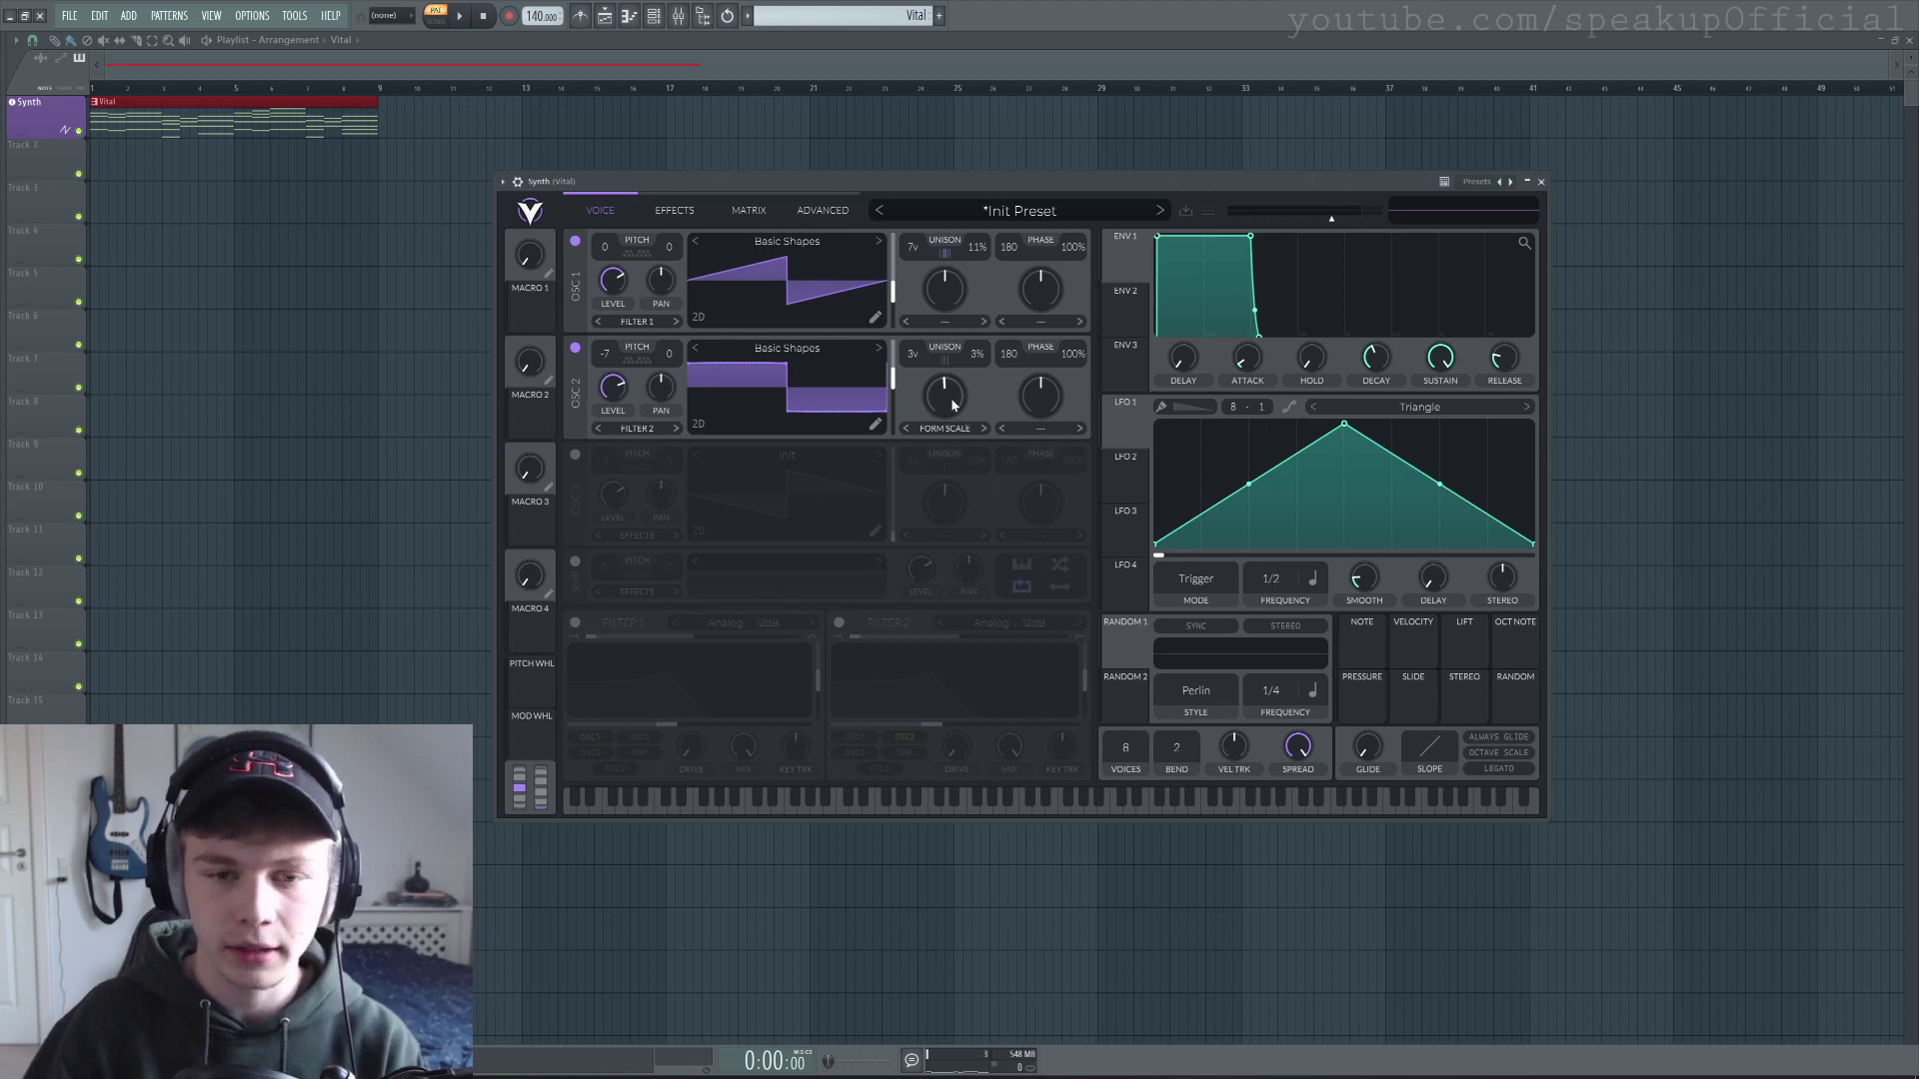
drag(952, 404, 955, 399)
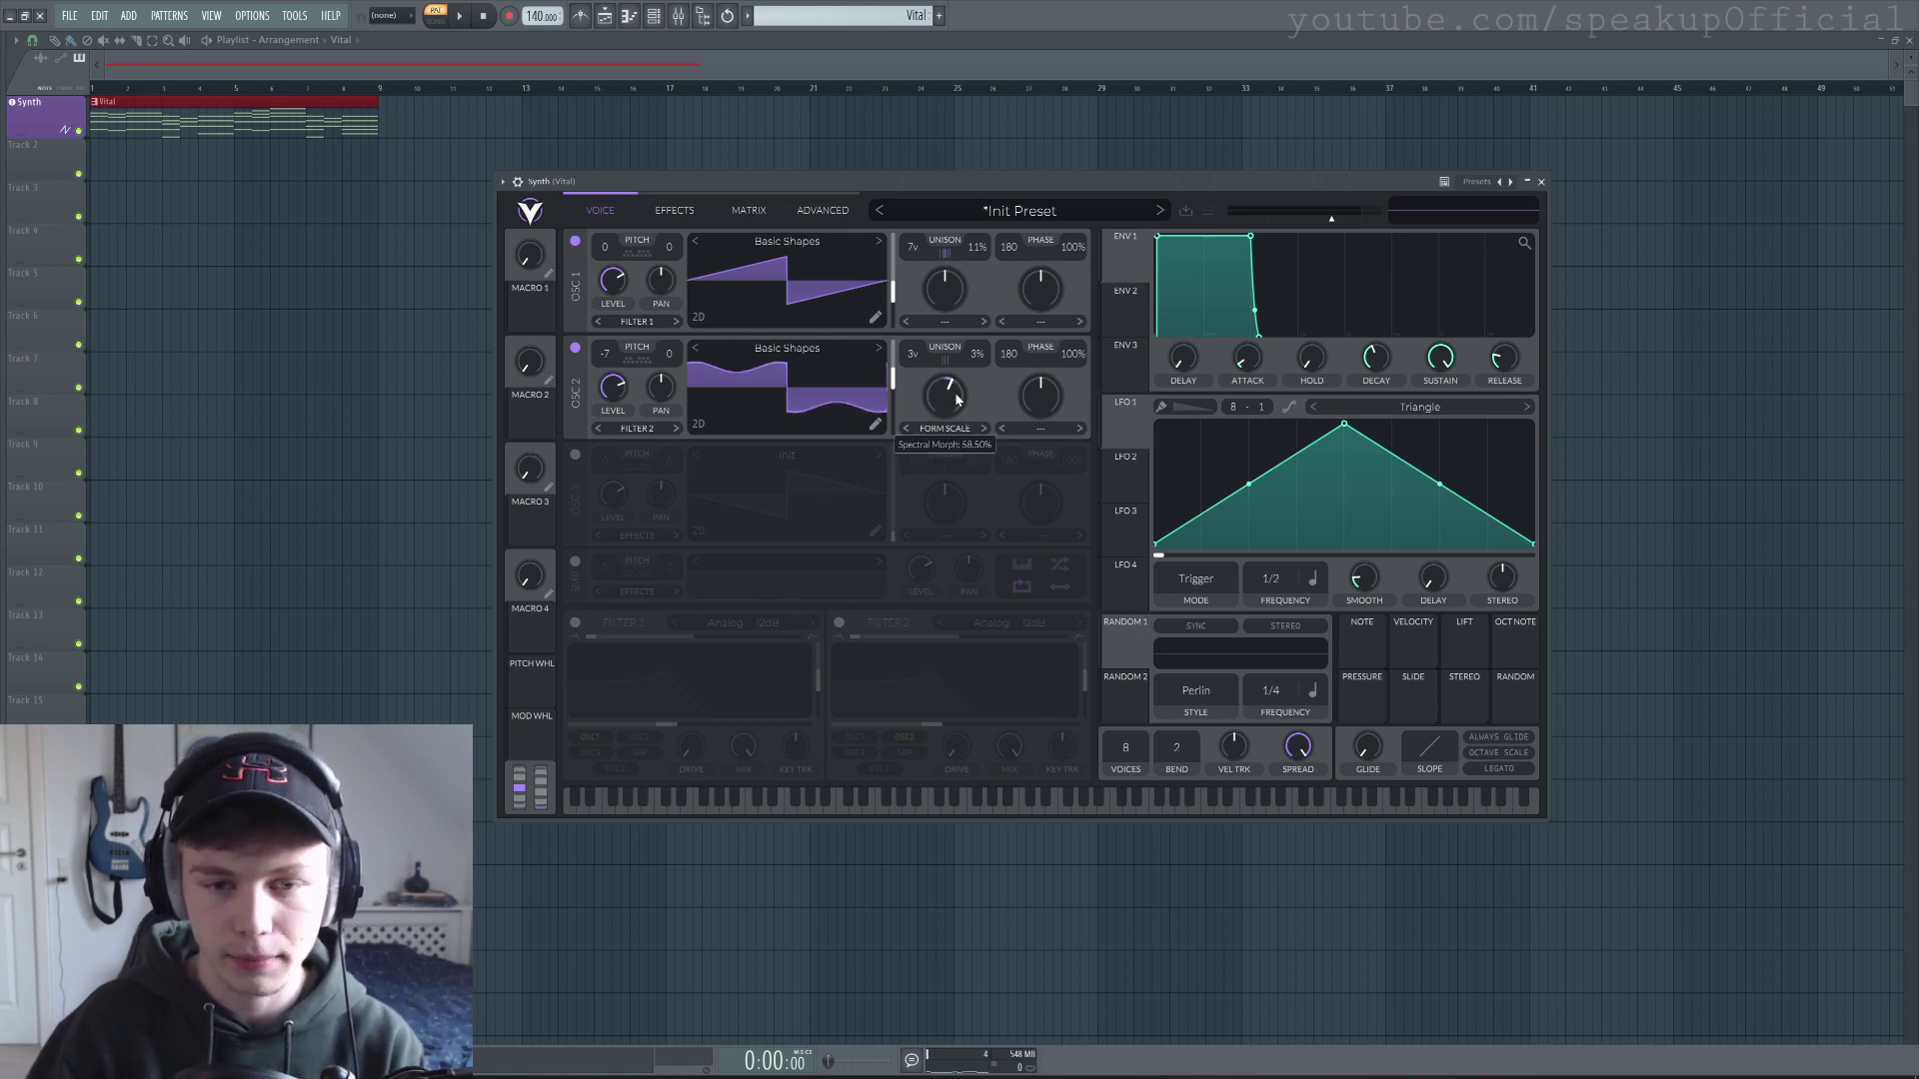
click(964, 434)
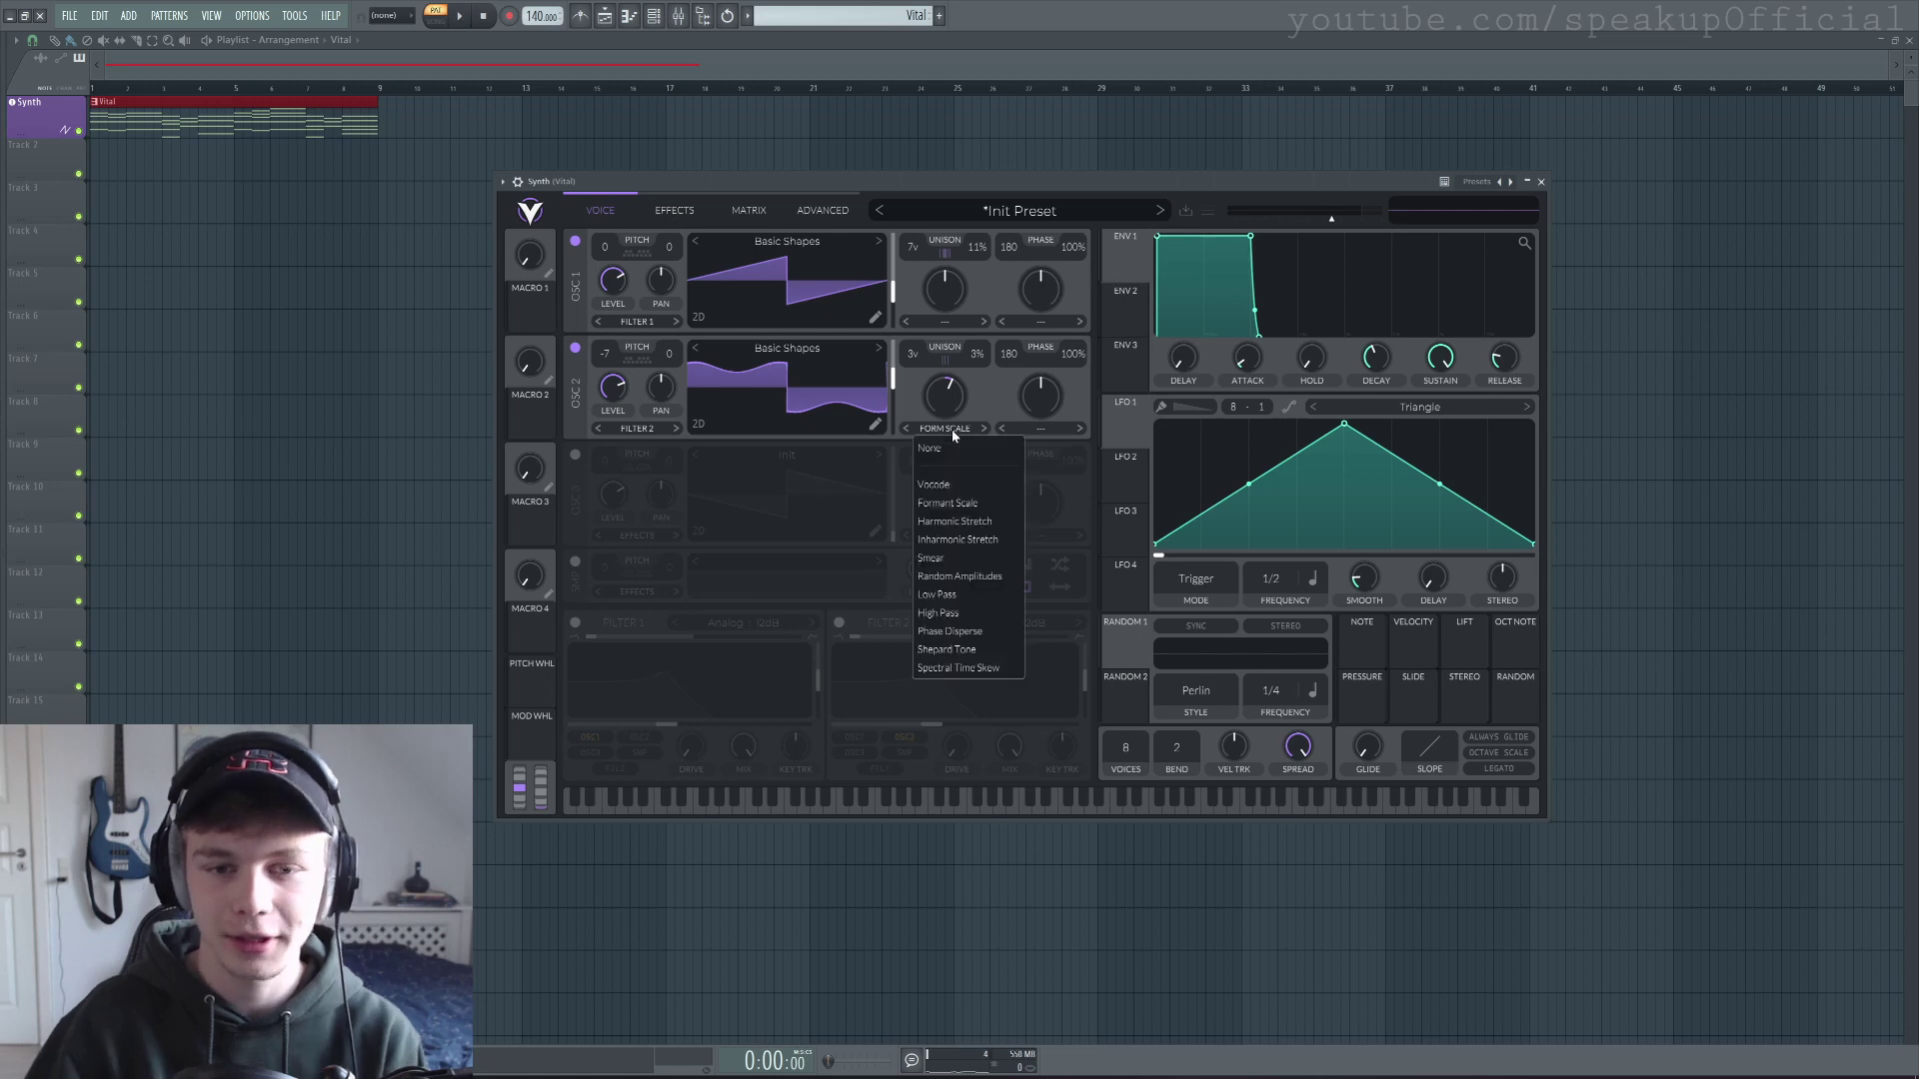
click(960, 470)
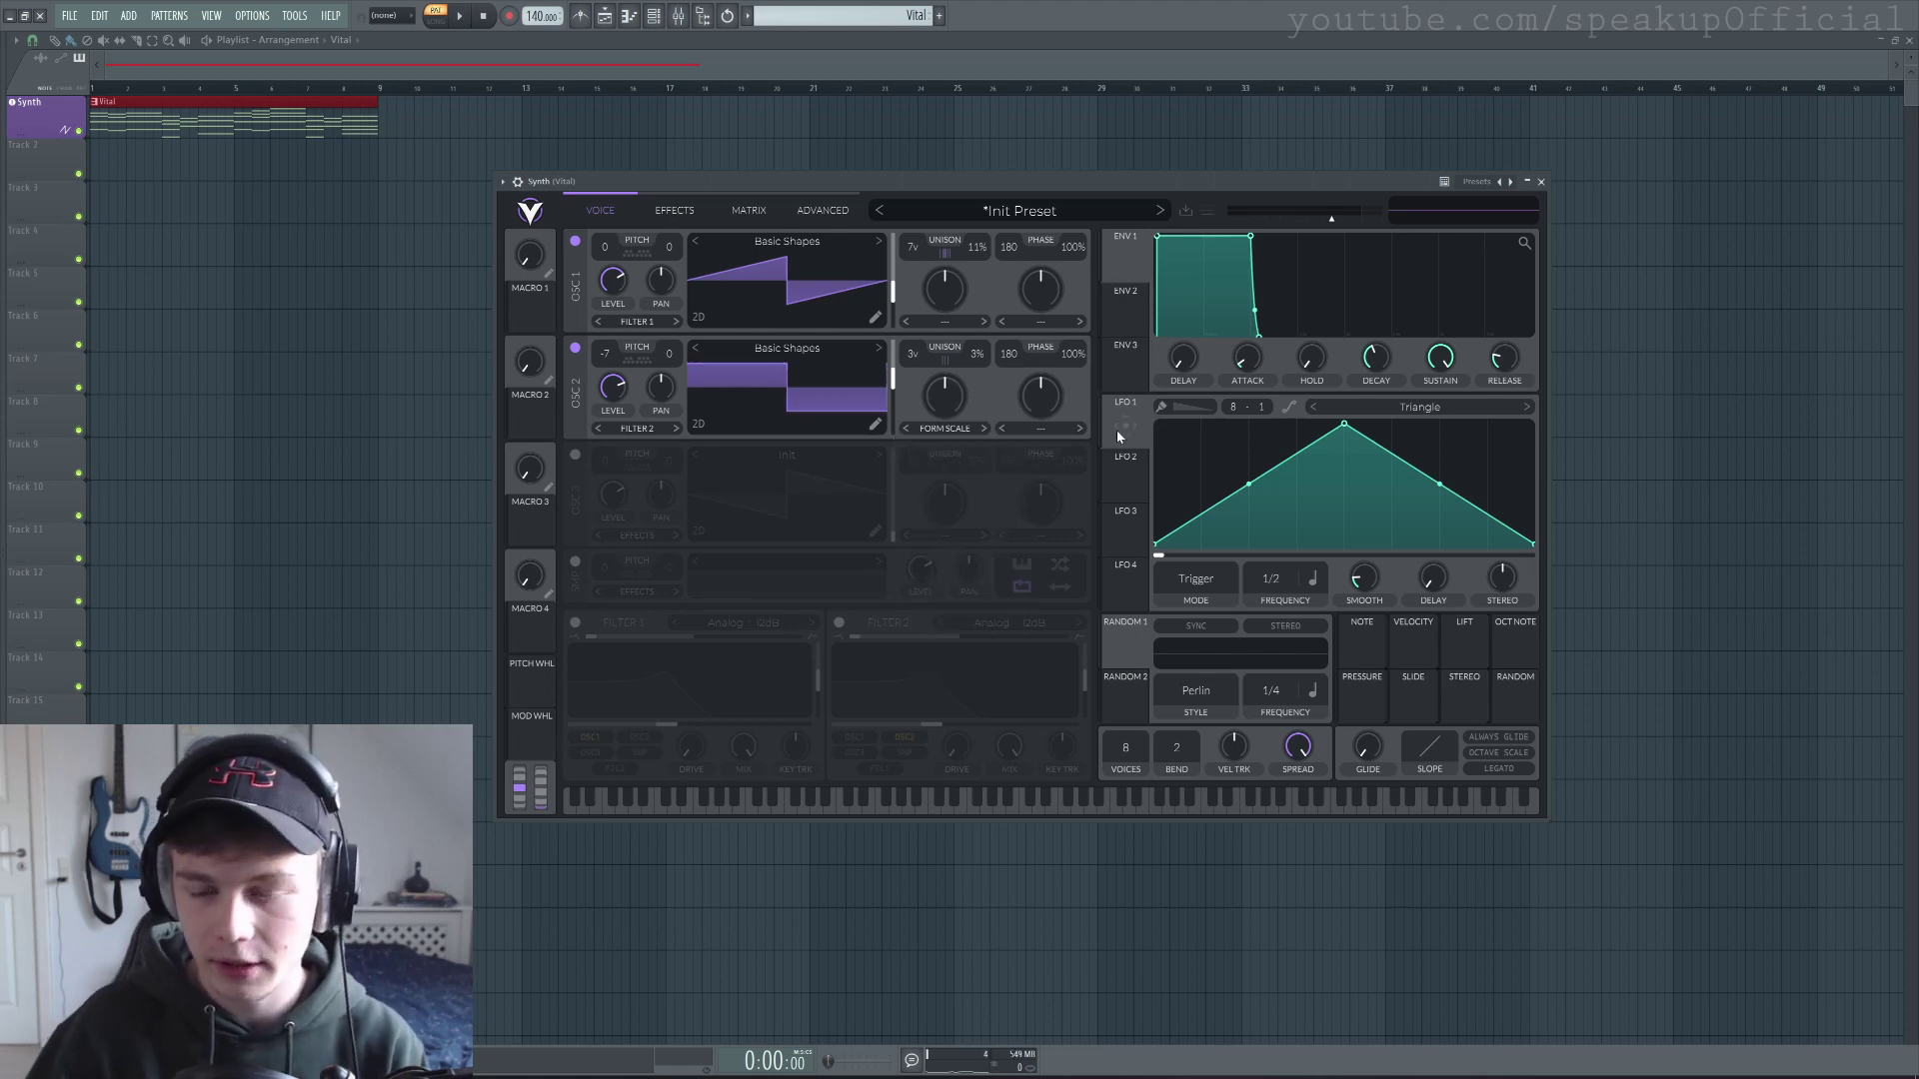
Set LFO 1 to Sync mode with a frequency of 1/1.
click(1217, 580)
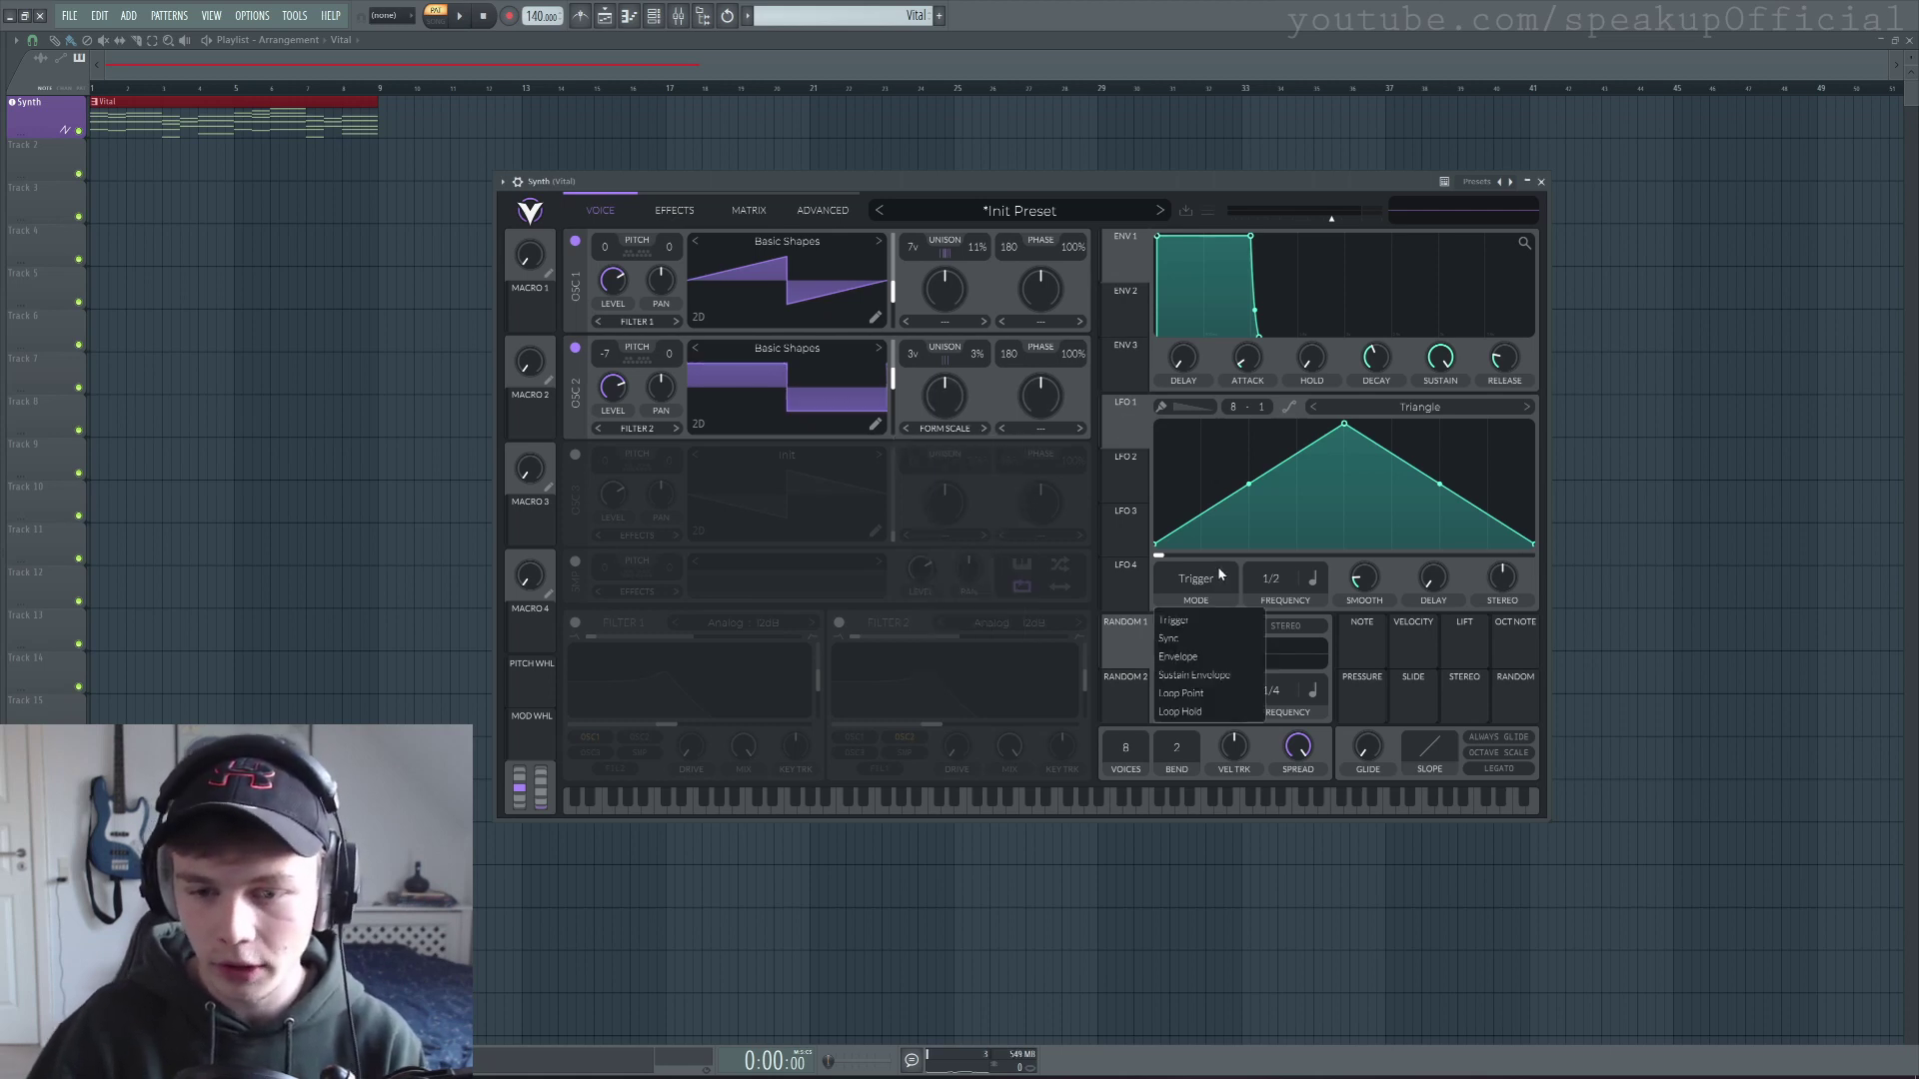
click(1198, 640)
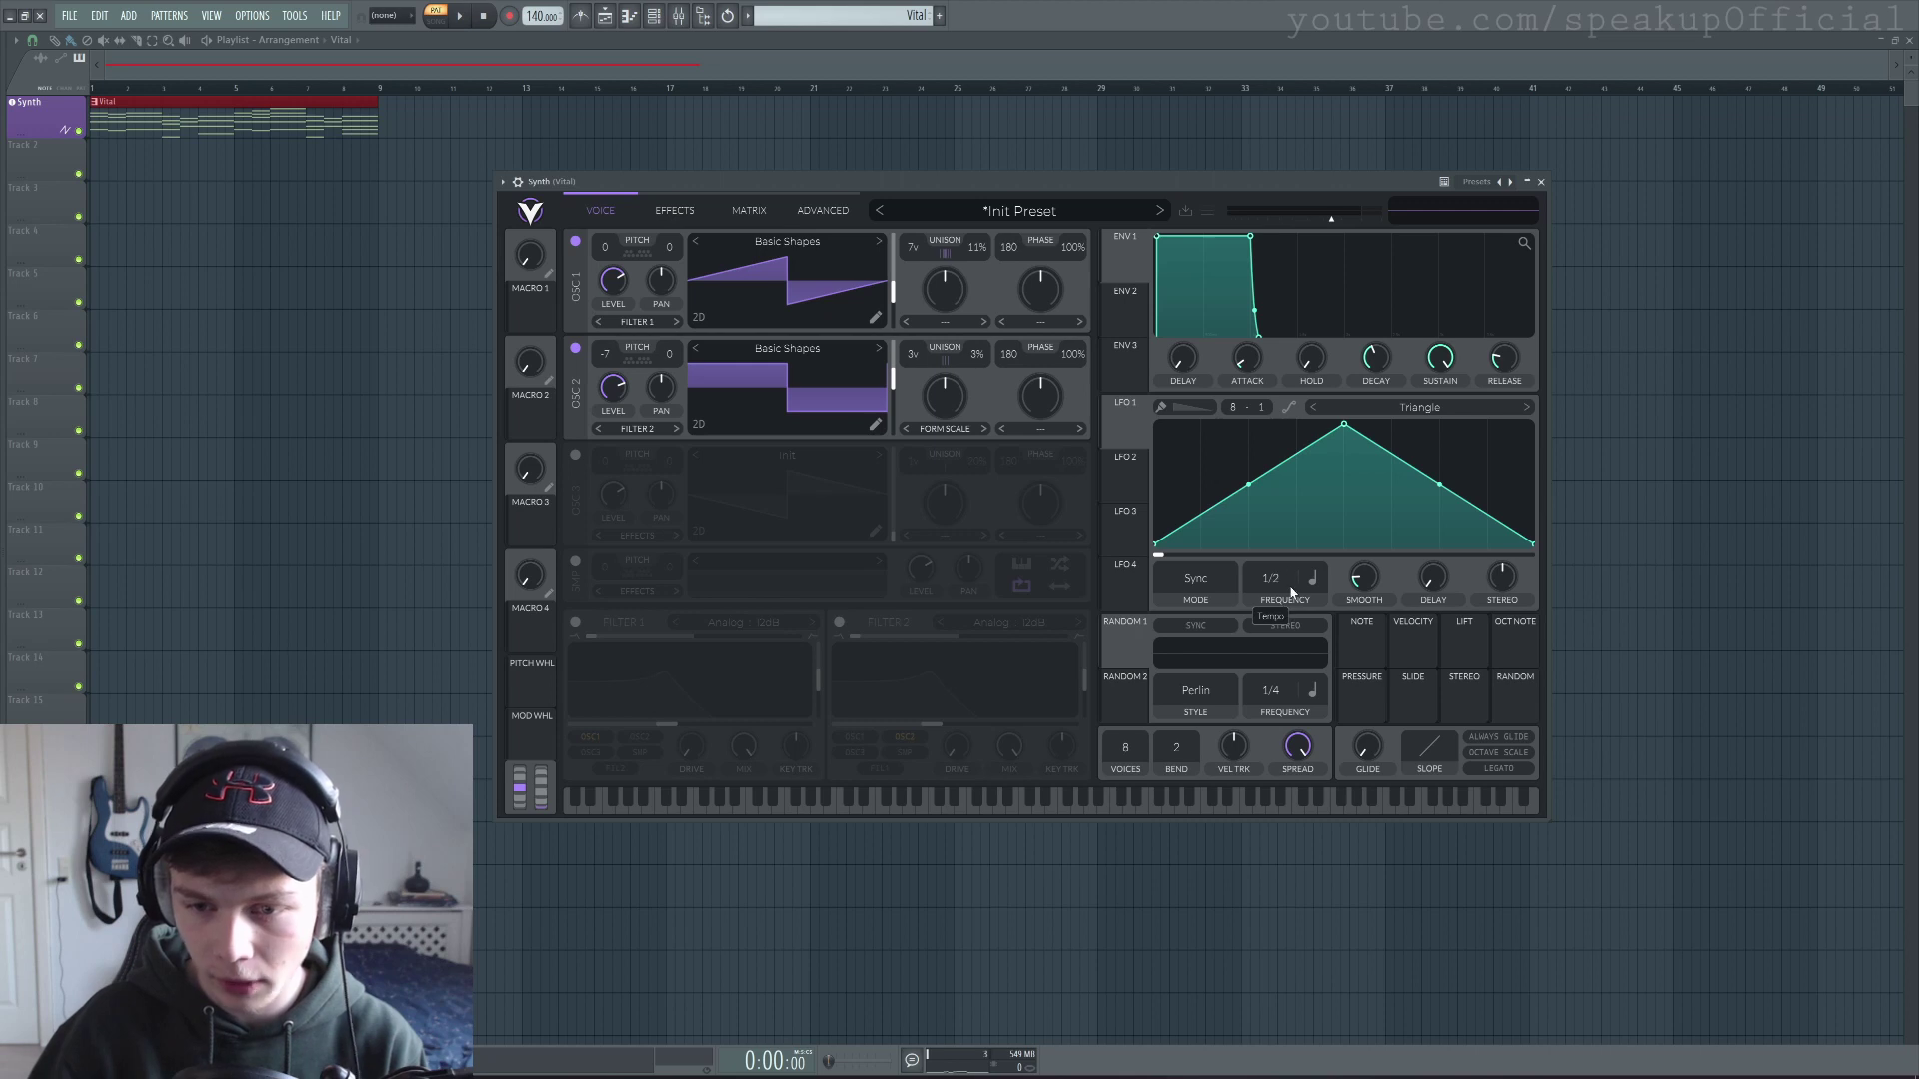
drag(1291, 595, 1289, 614)
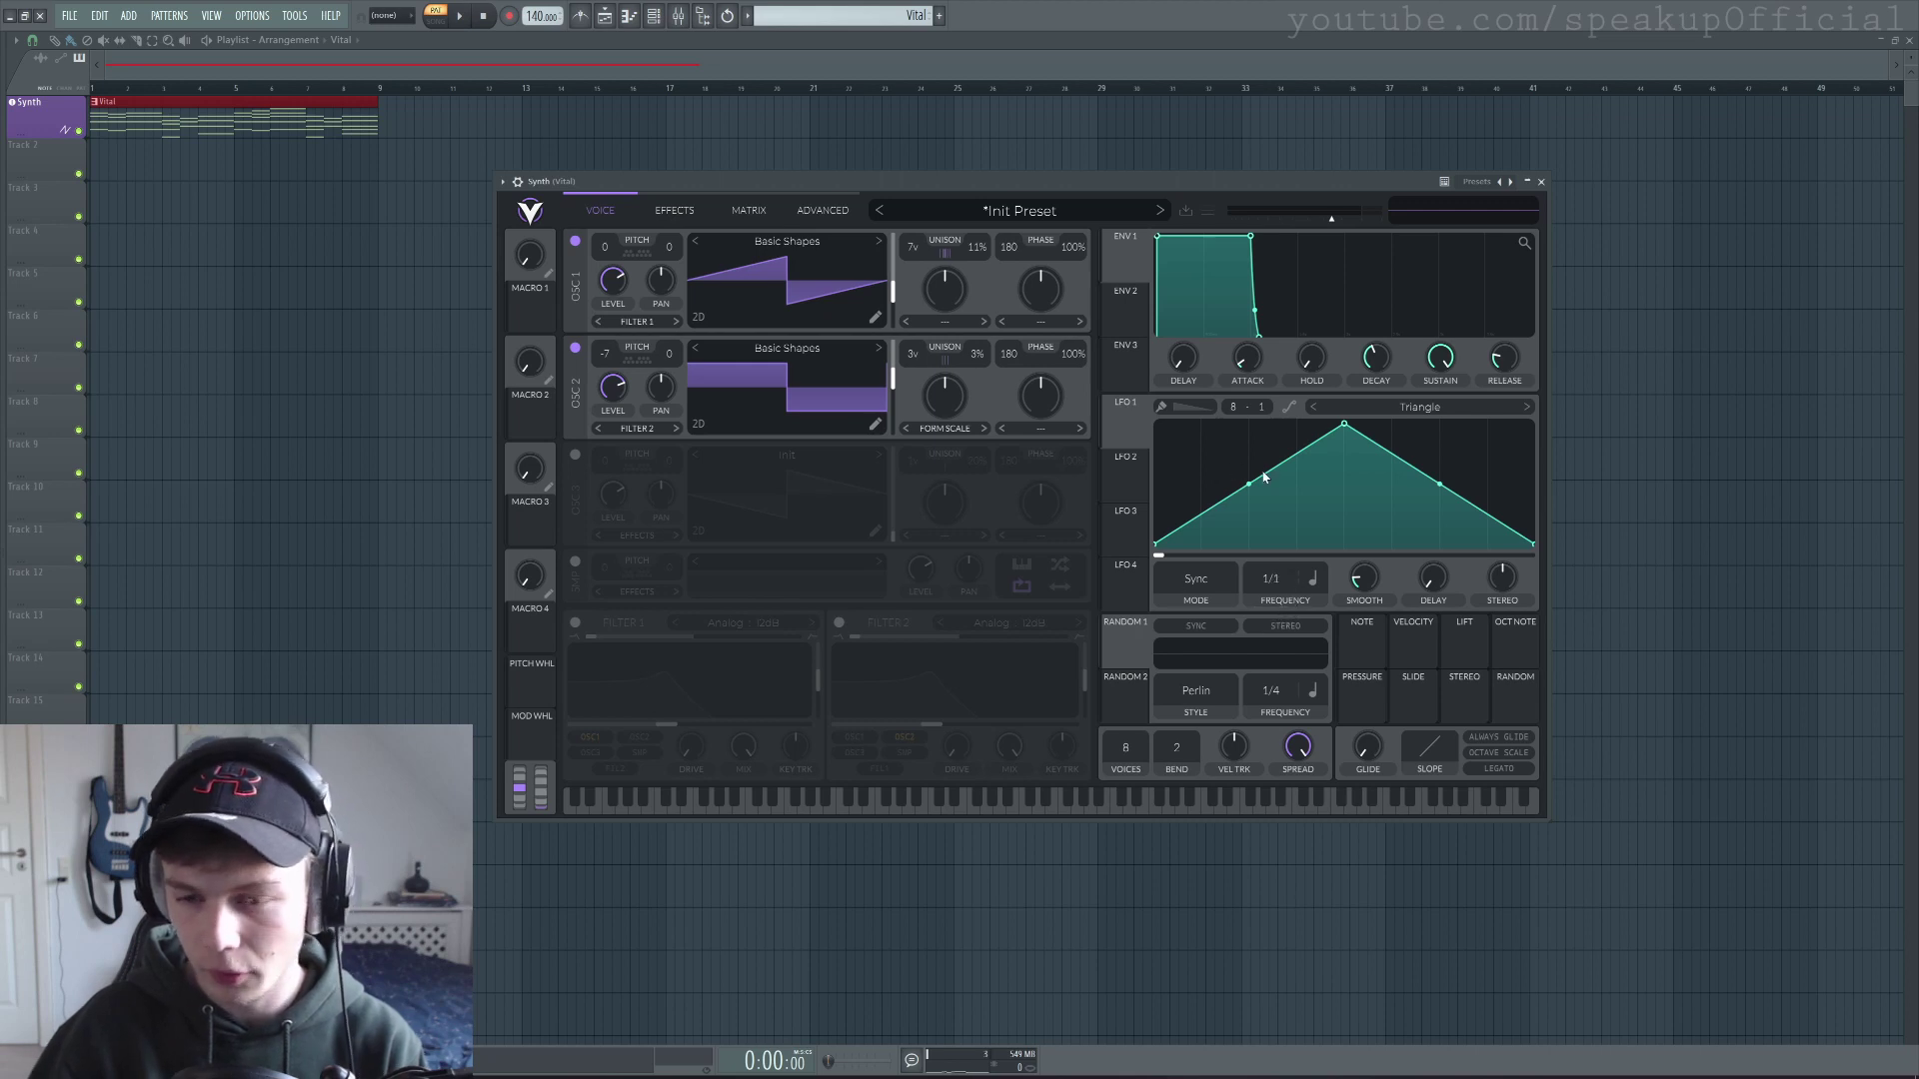
Set LFO 1's shape to Sin and assign it to oscillator 2's Formant Scale amount.
click(1419, 406)
click(1384, 279)
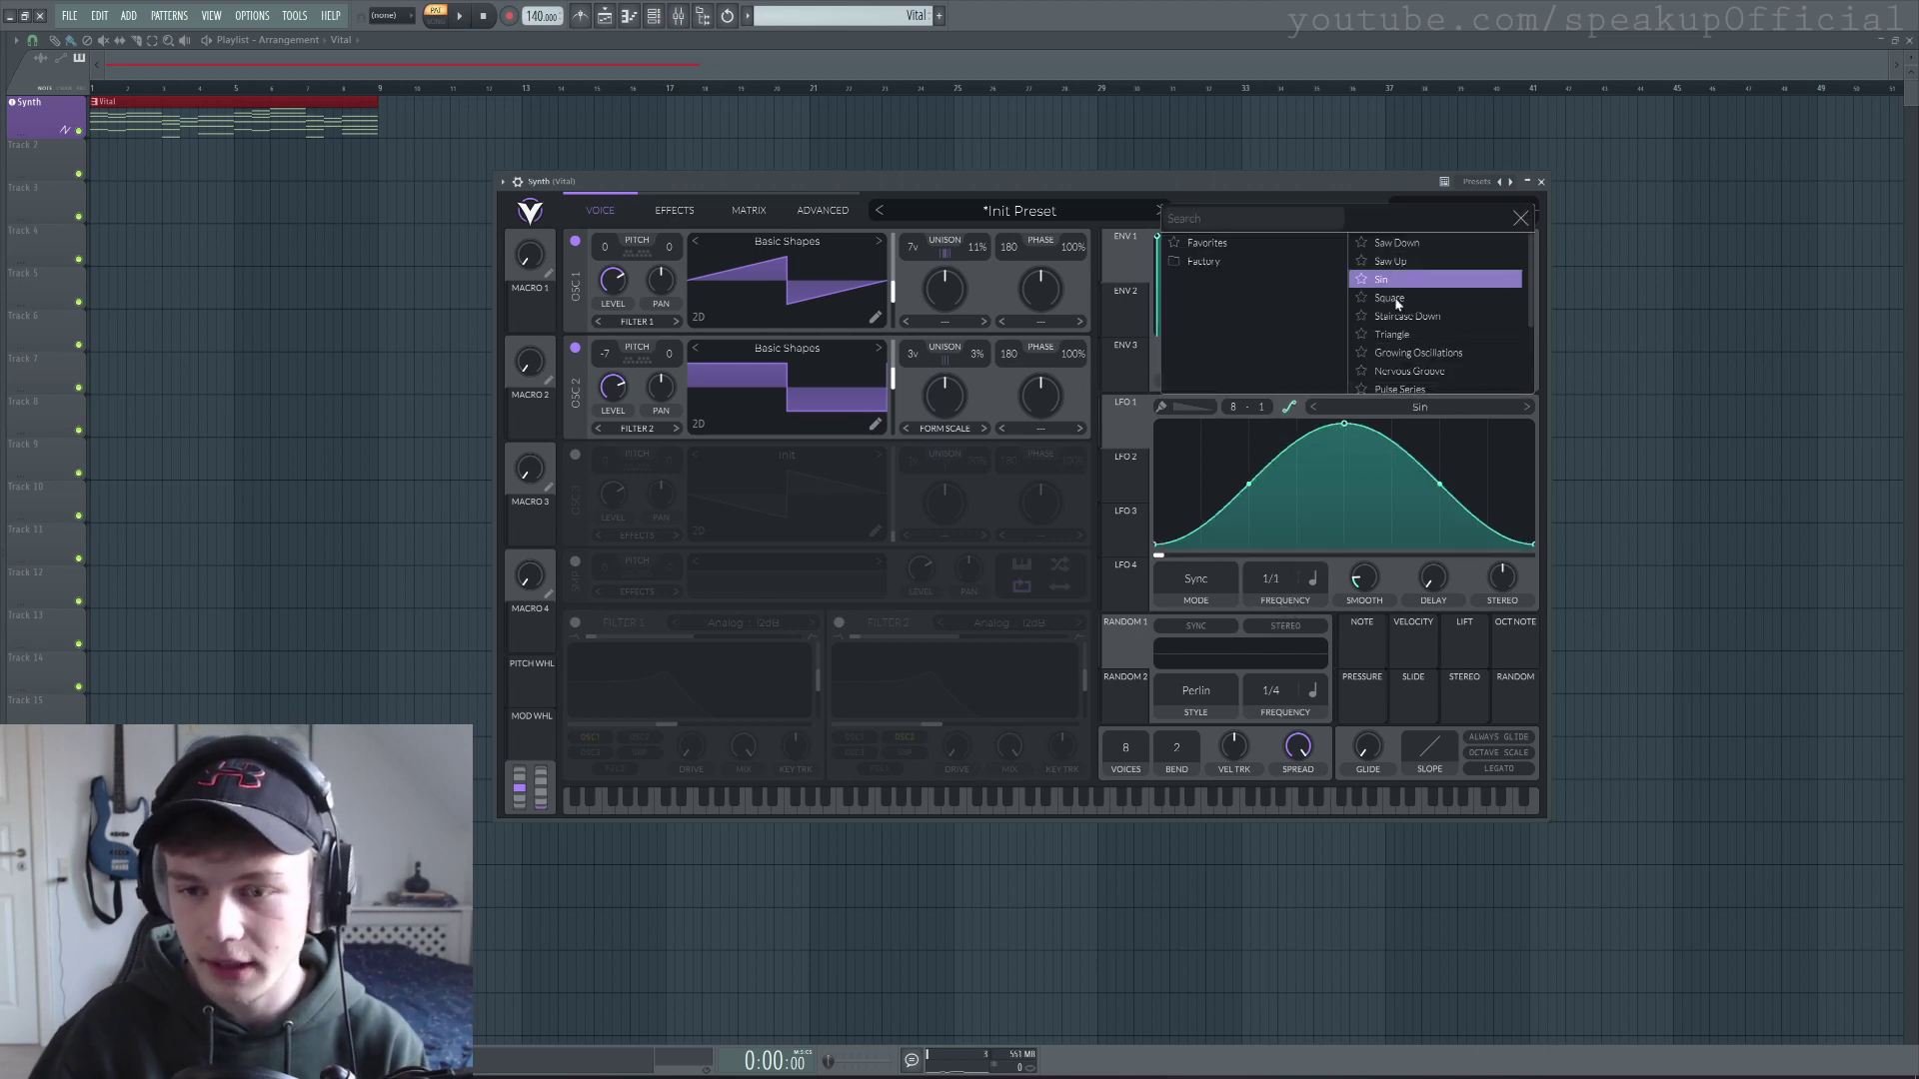
click(1455, 406)
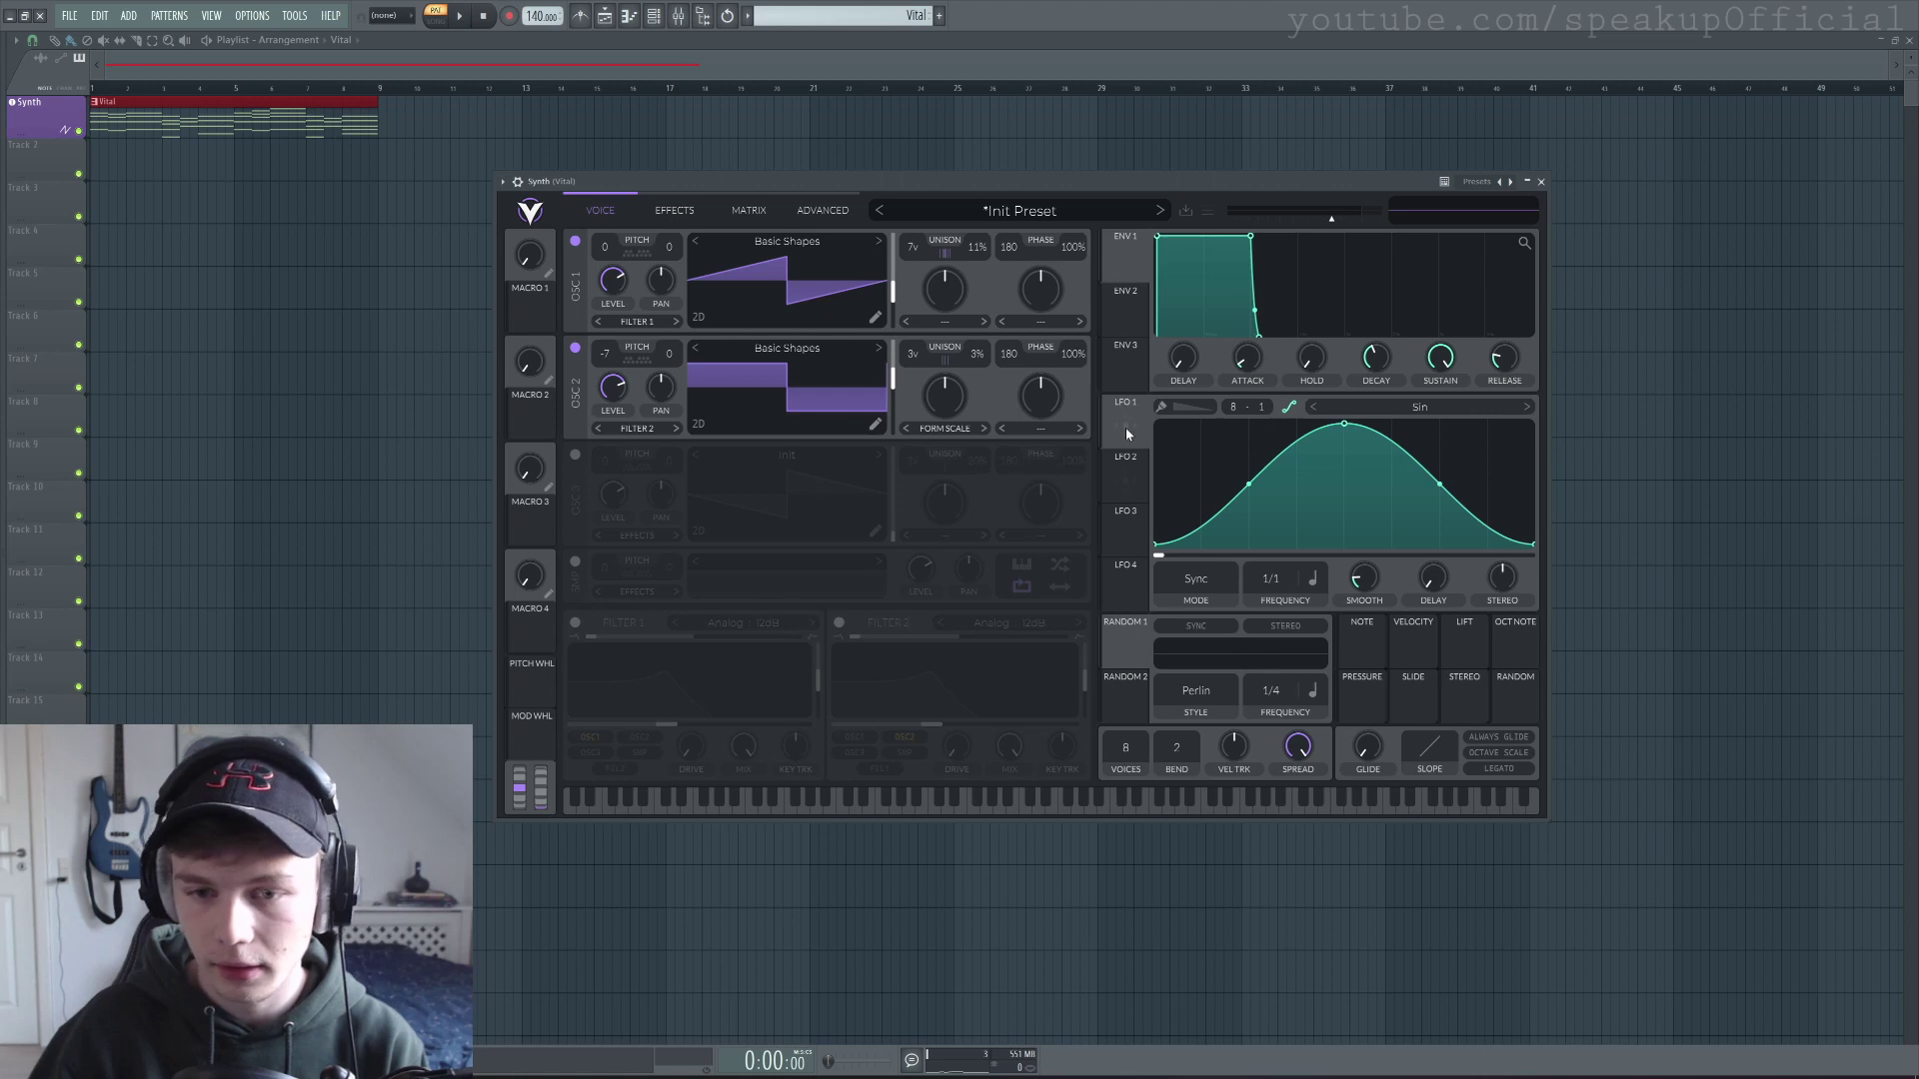
drag(1125, 432, 945, 395)
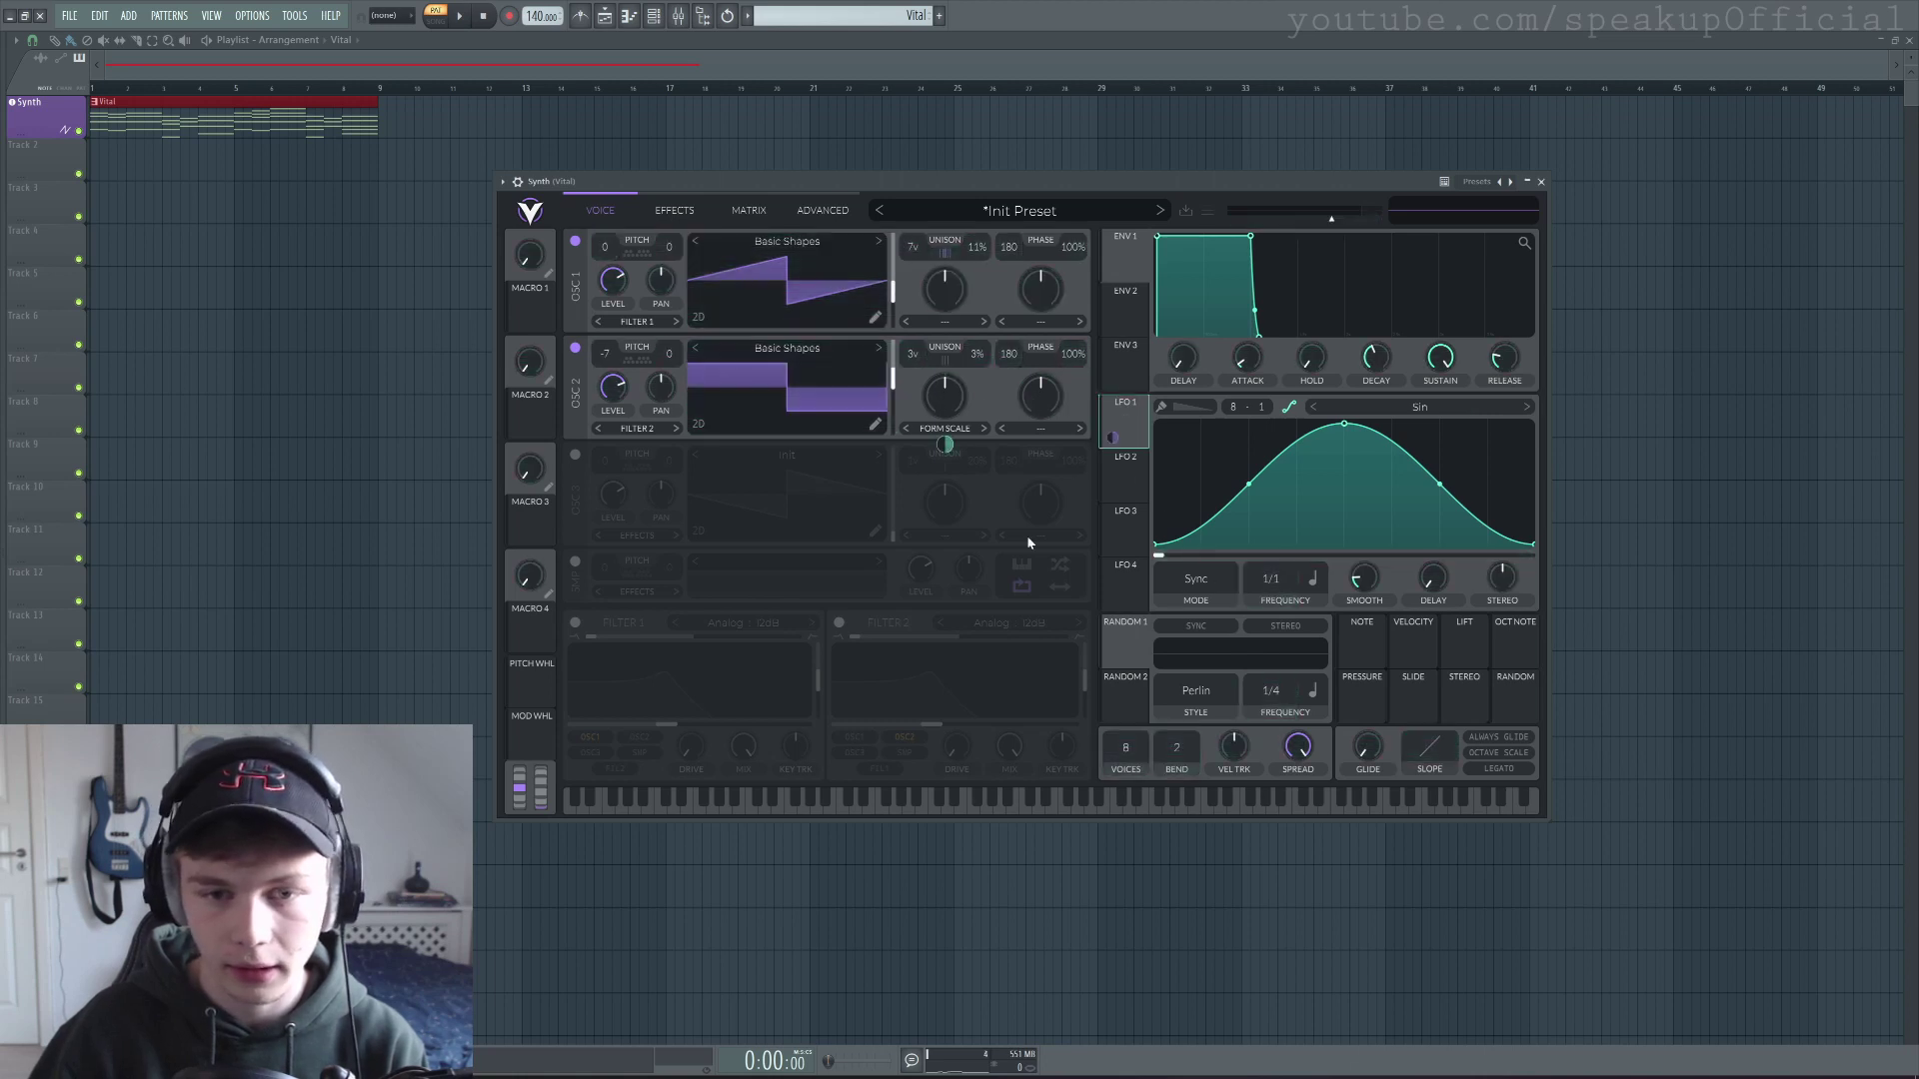
Adjust LFO 1's modulation depth on oscillator 2's Formant Scale and set its frequency to 2/1 while auditioning the chords.
click(460, 17)
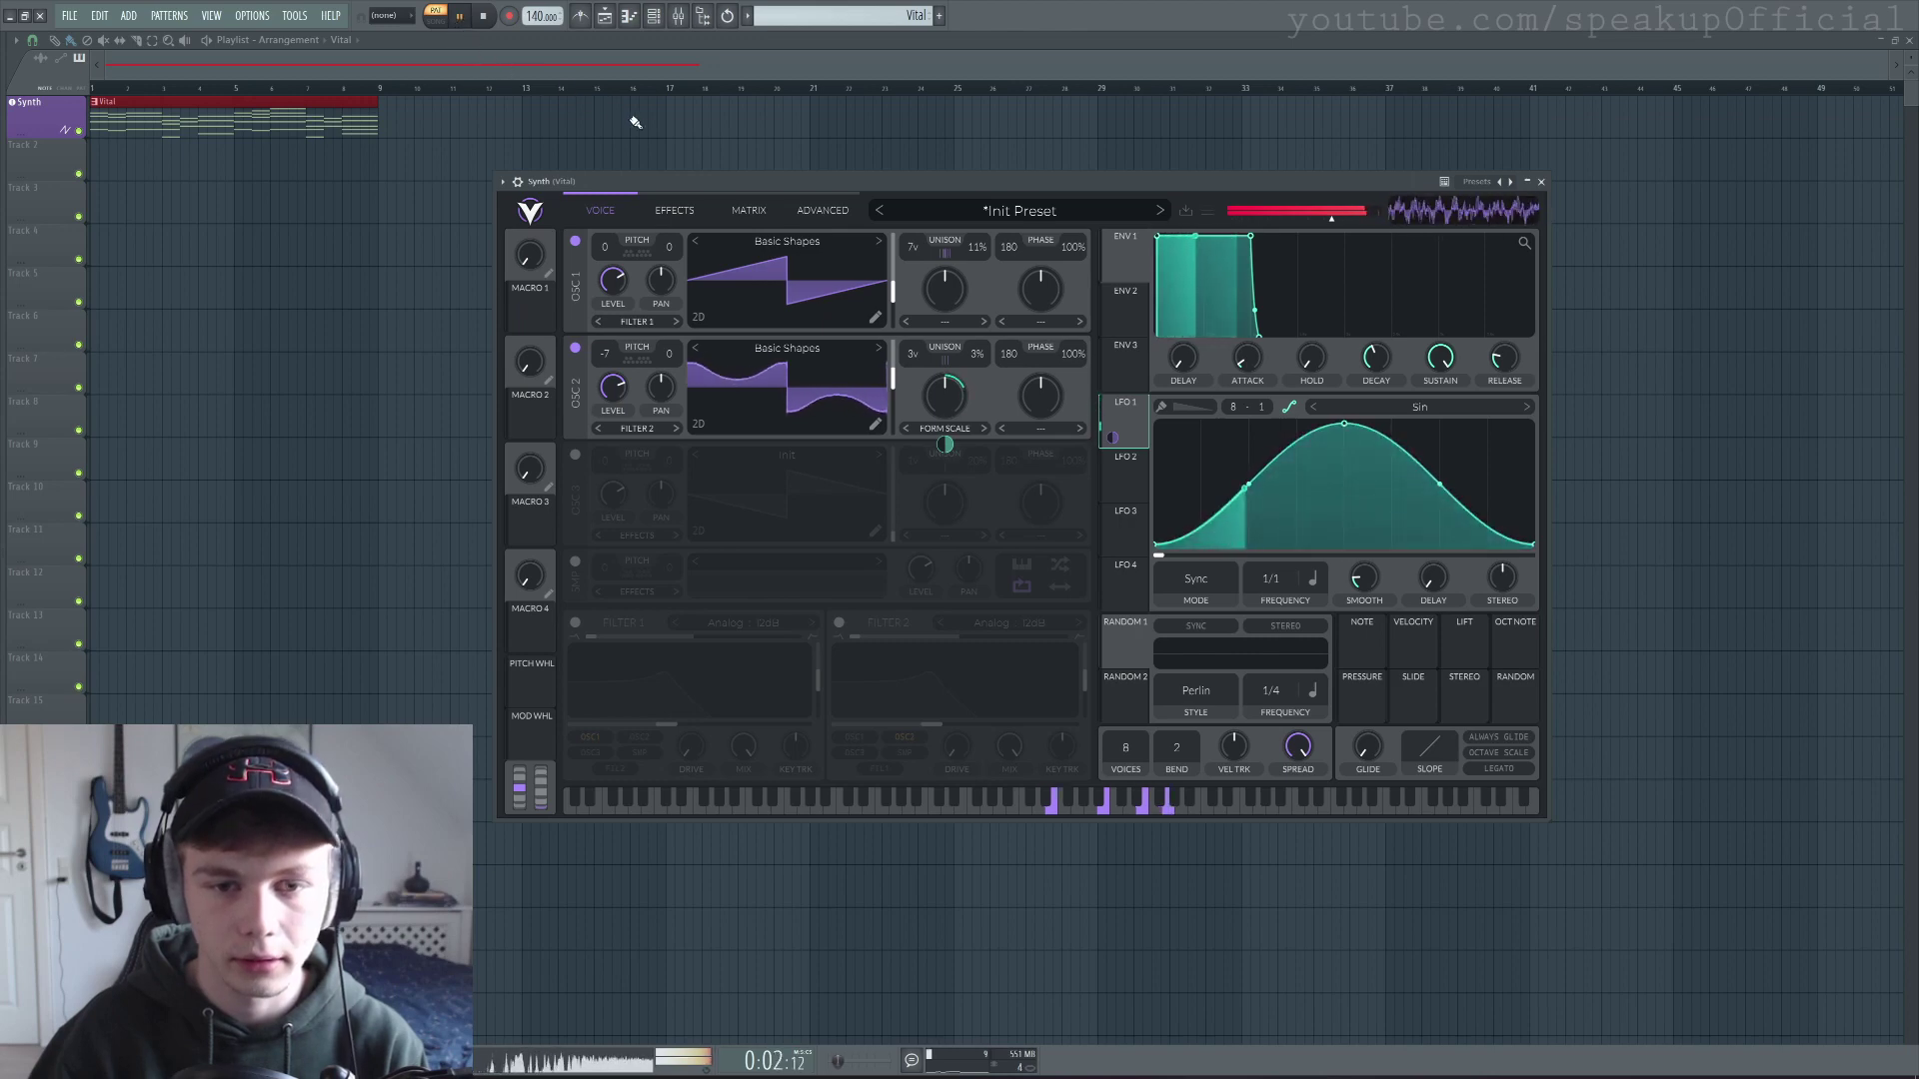
drag(944, 445, 957, 437)
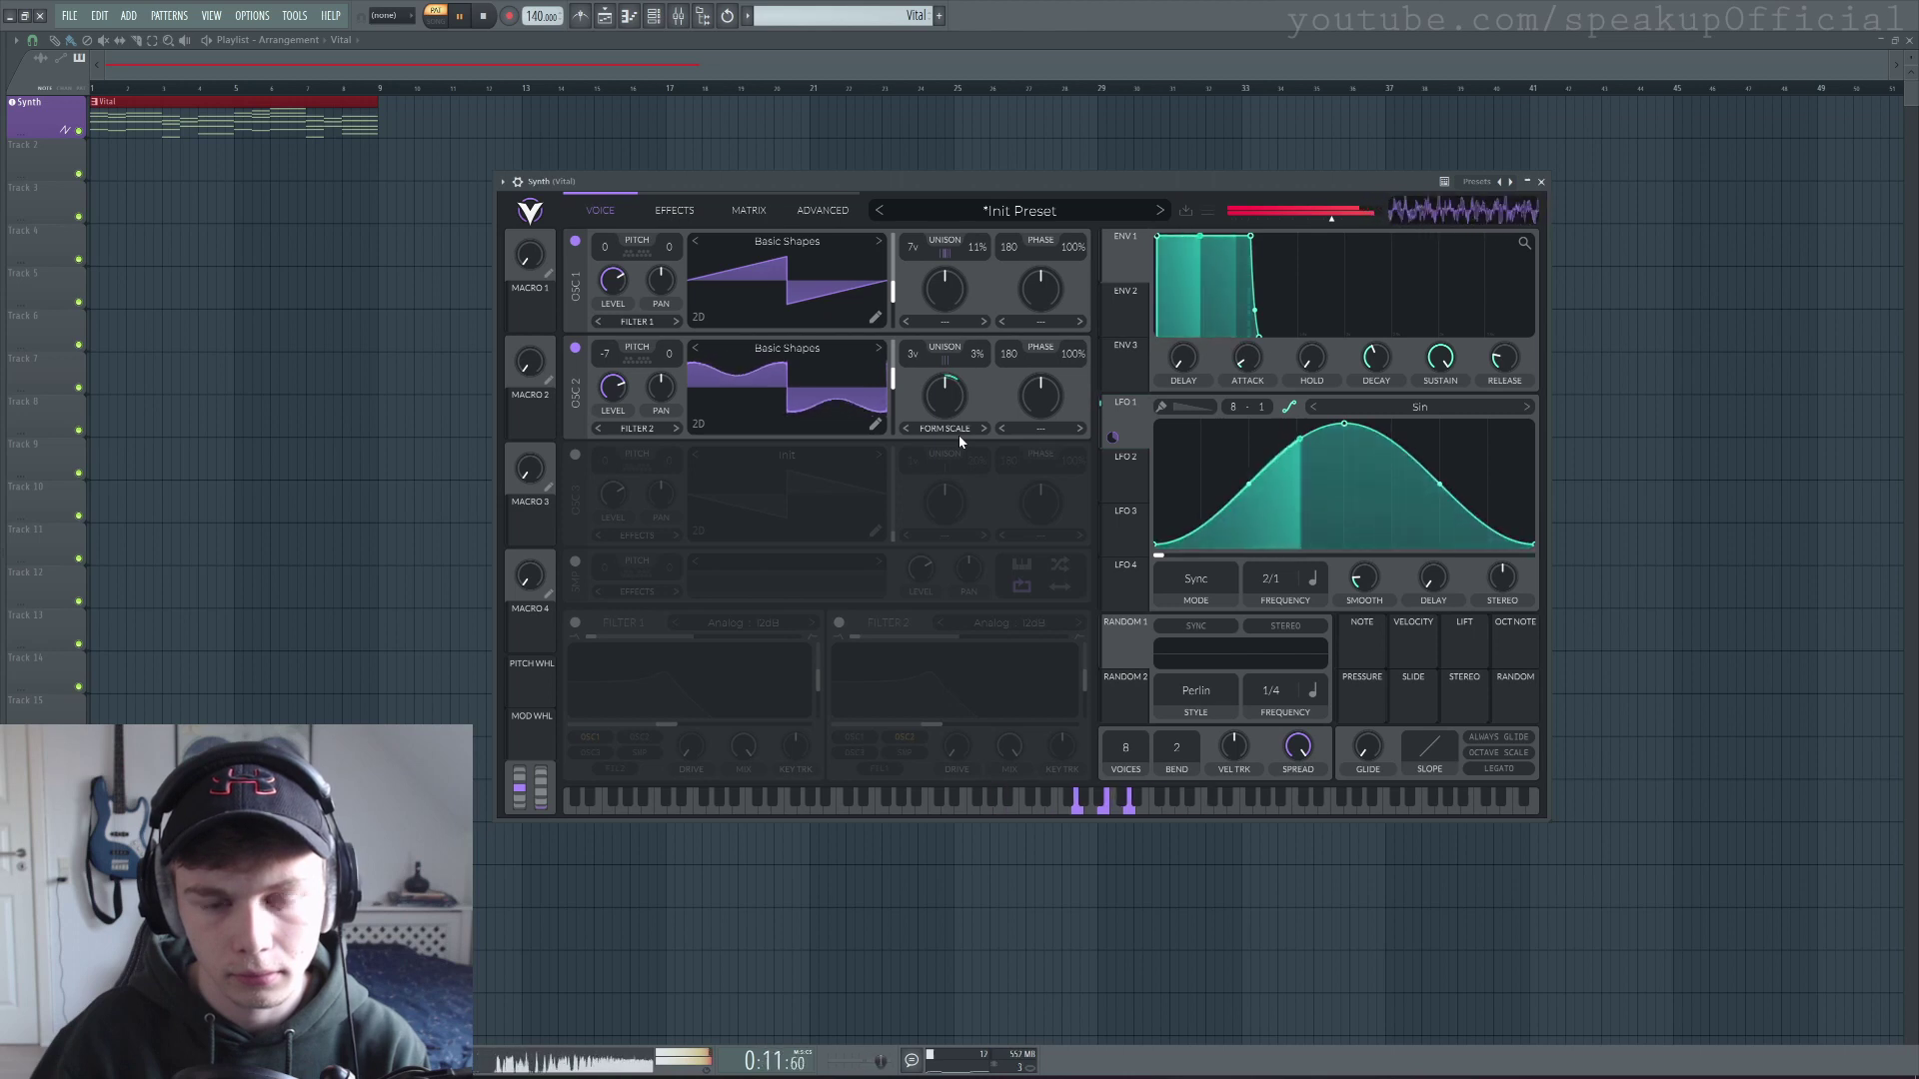
drag(619, 371, 634, 420)
key(space)
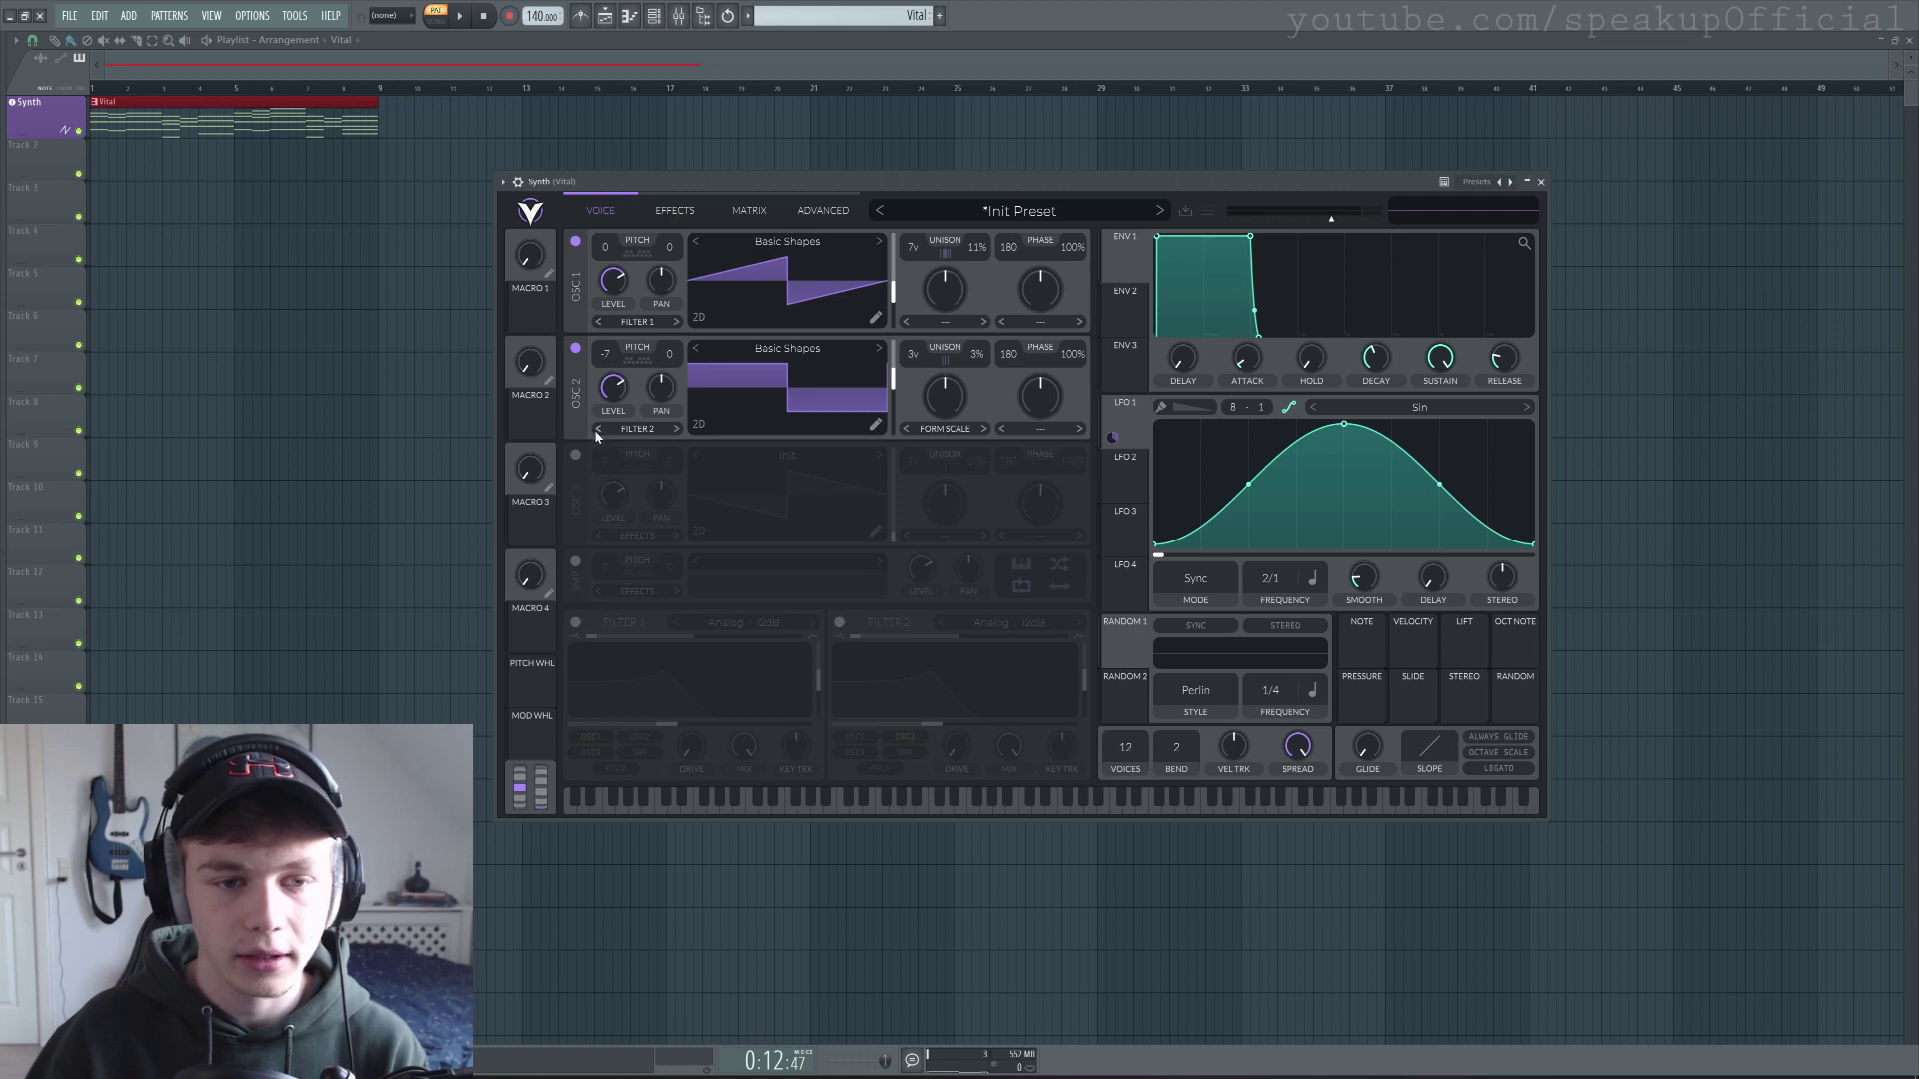
Enable Filter 1 as Analog 12dB for both oscillators and sweep its cutoff up to nearly fully open while playing the chords.
click(576, 623)
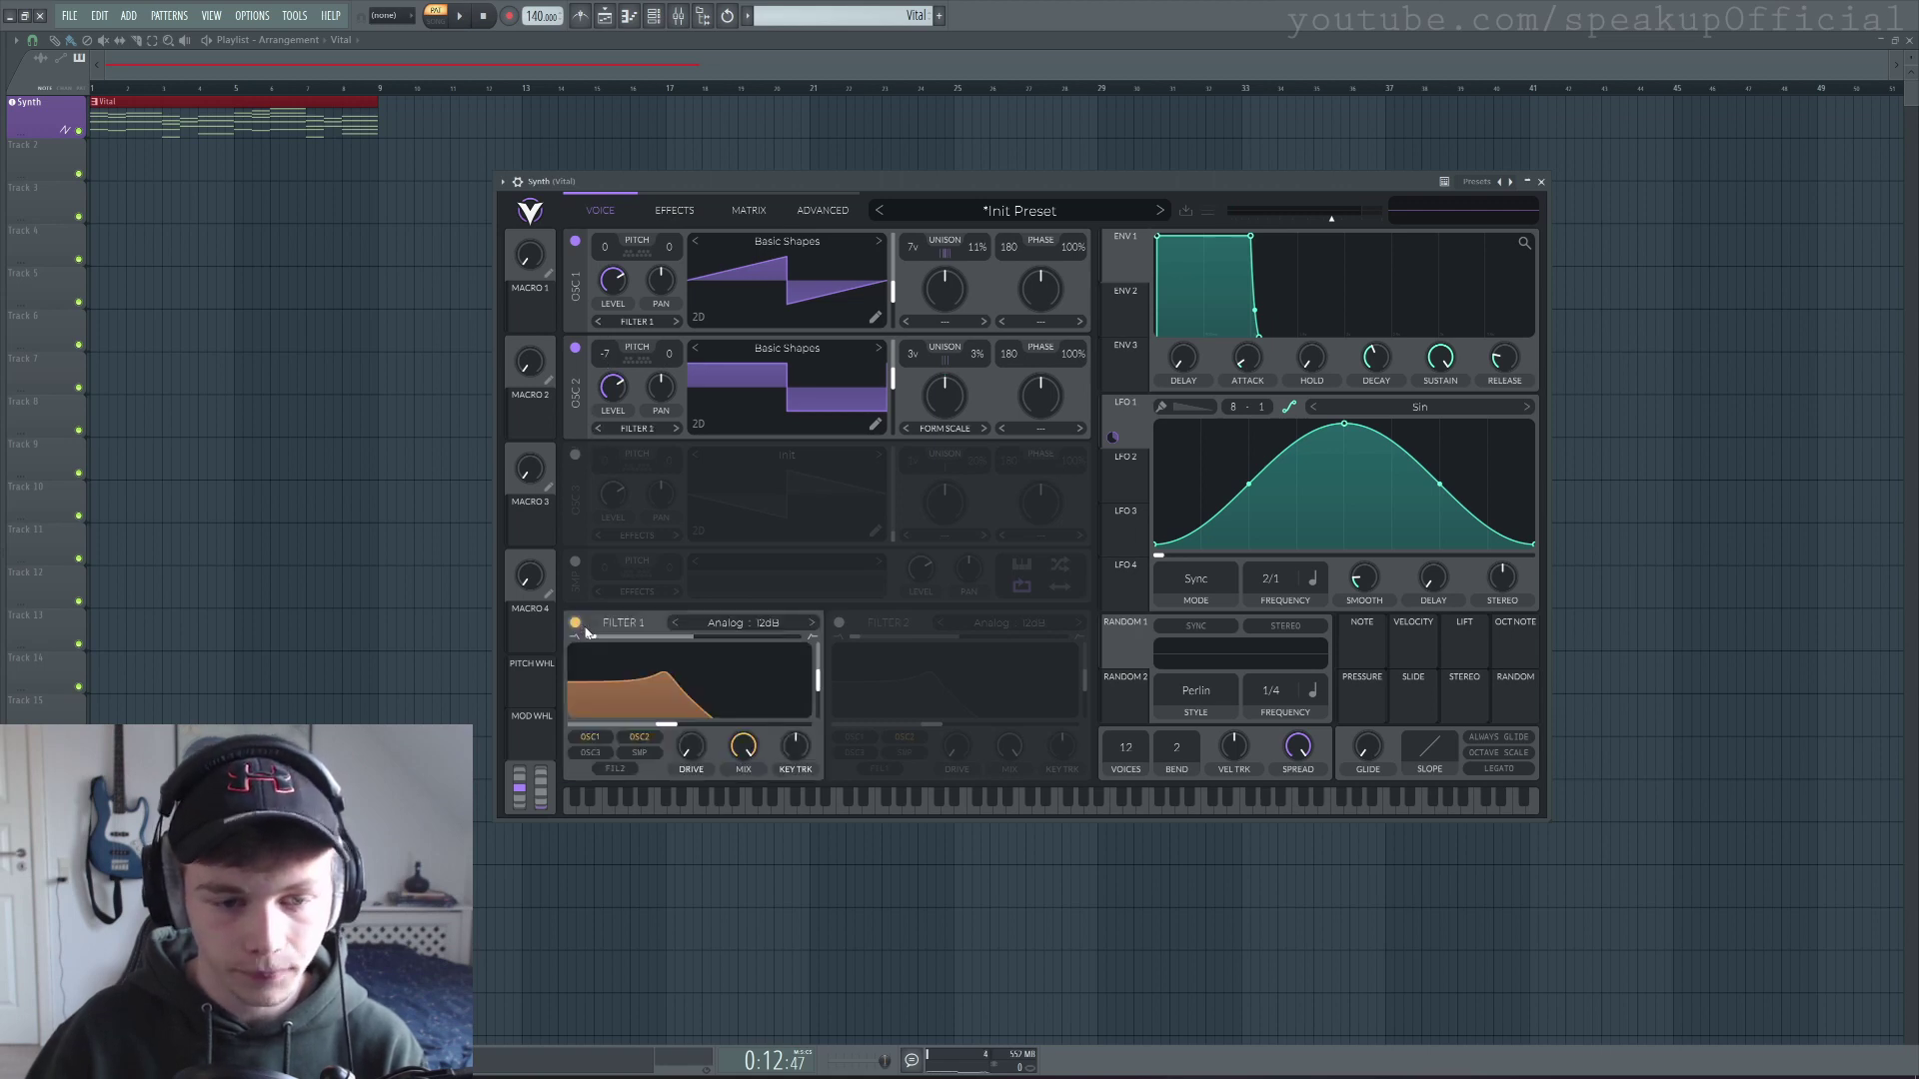
scroll(690, 689, down, 3)
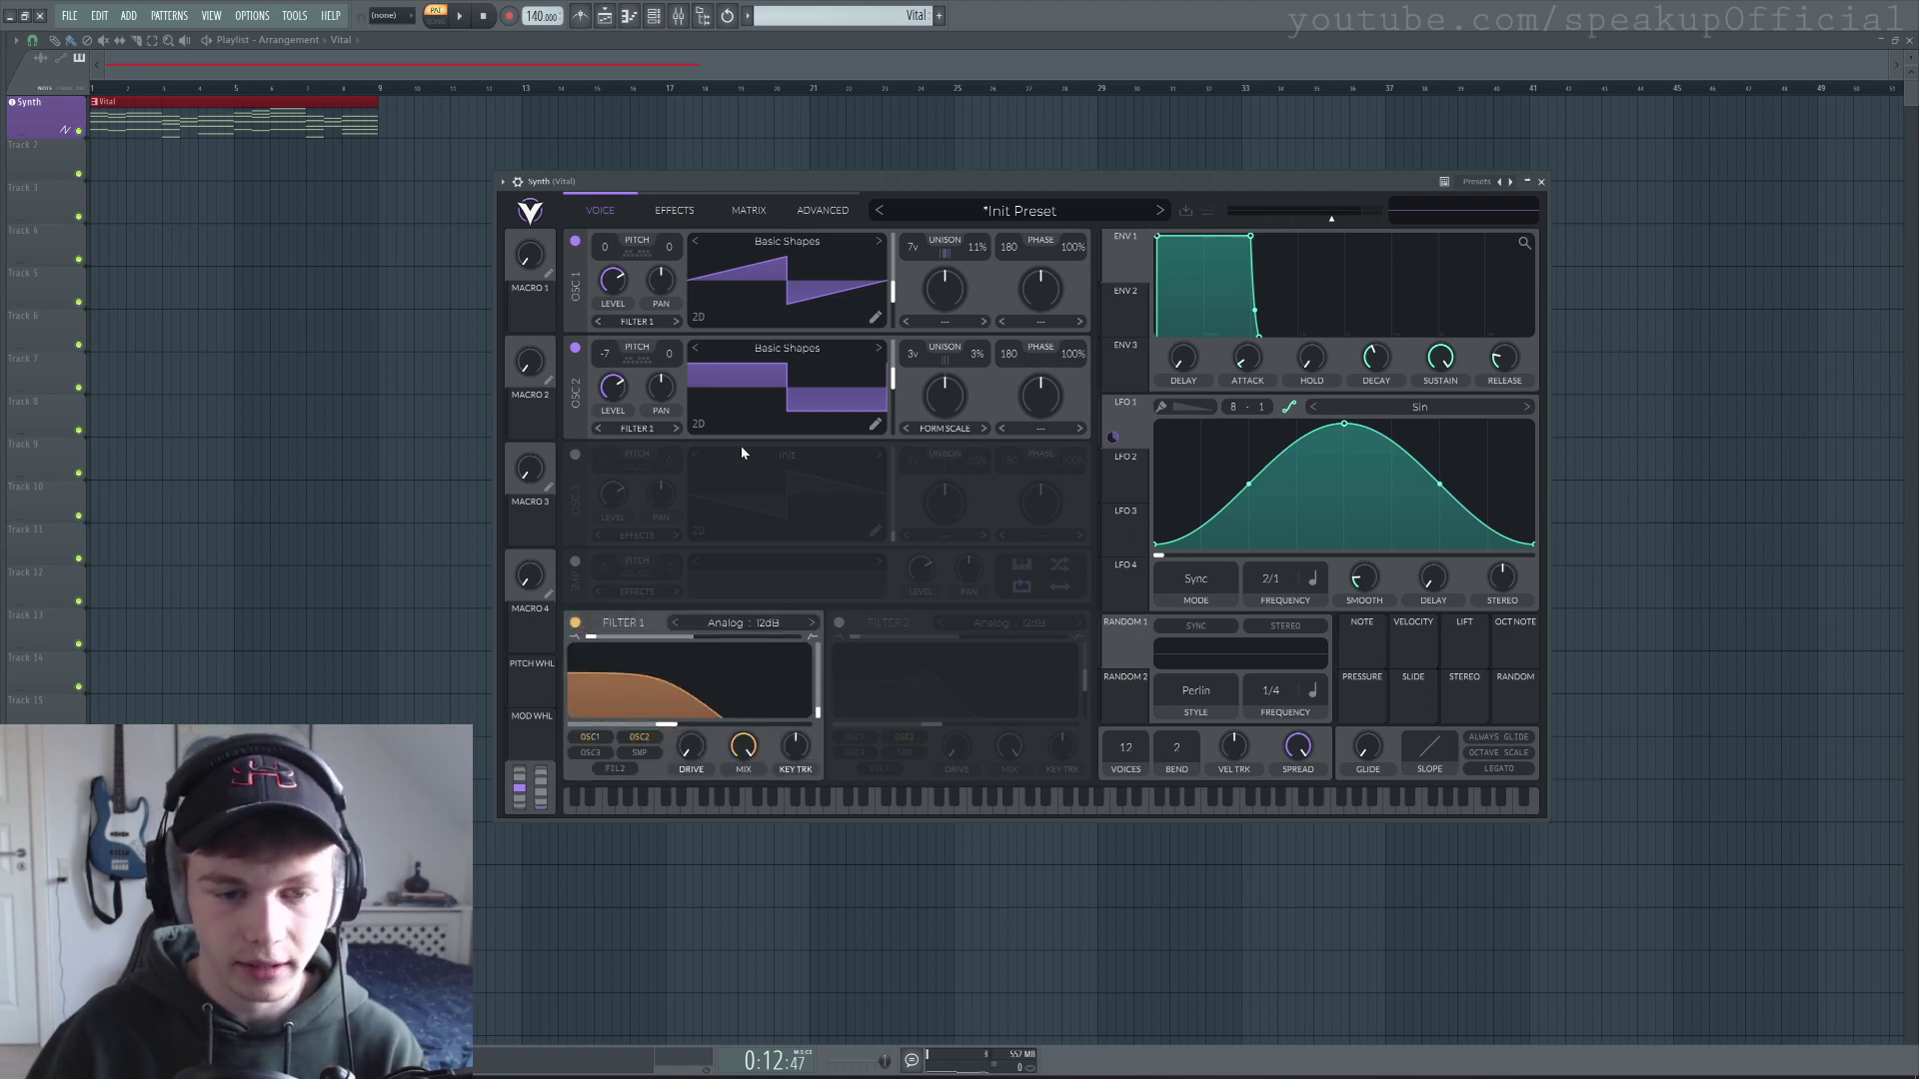
click(459, 15)
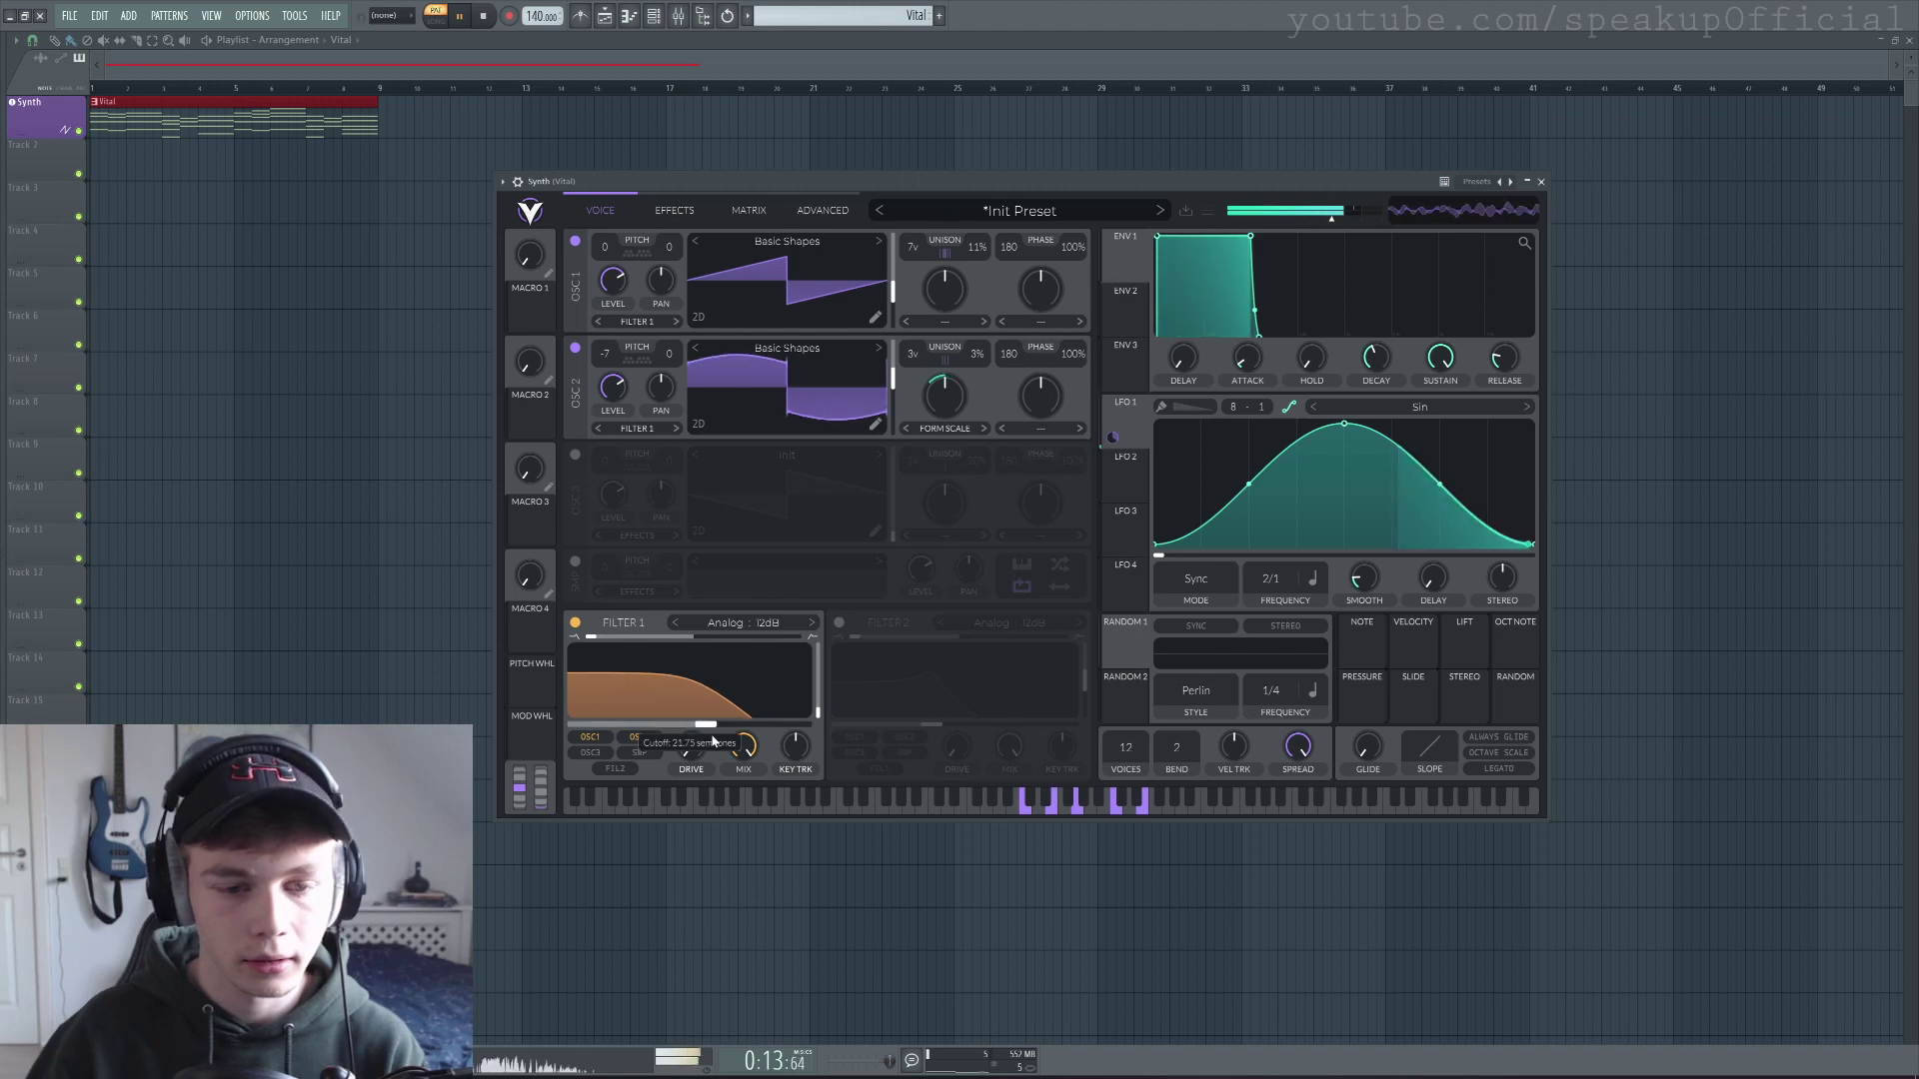
drag(667, 723, 771, 726)
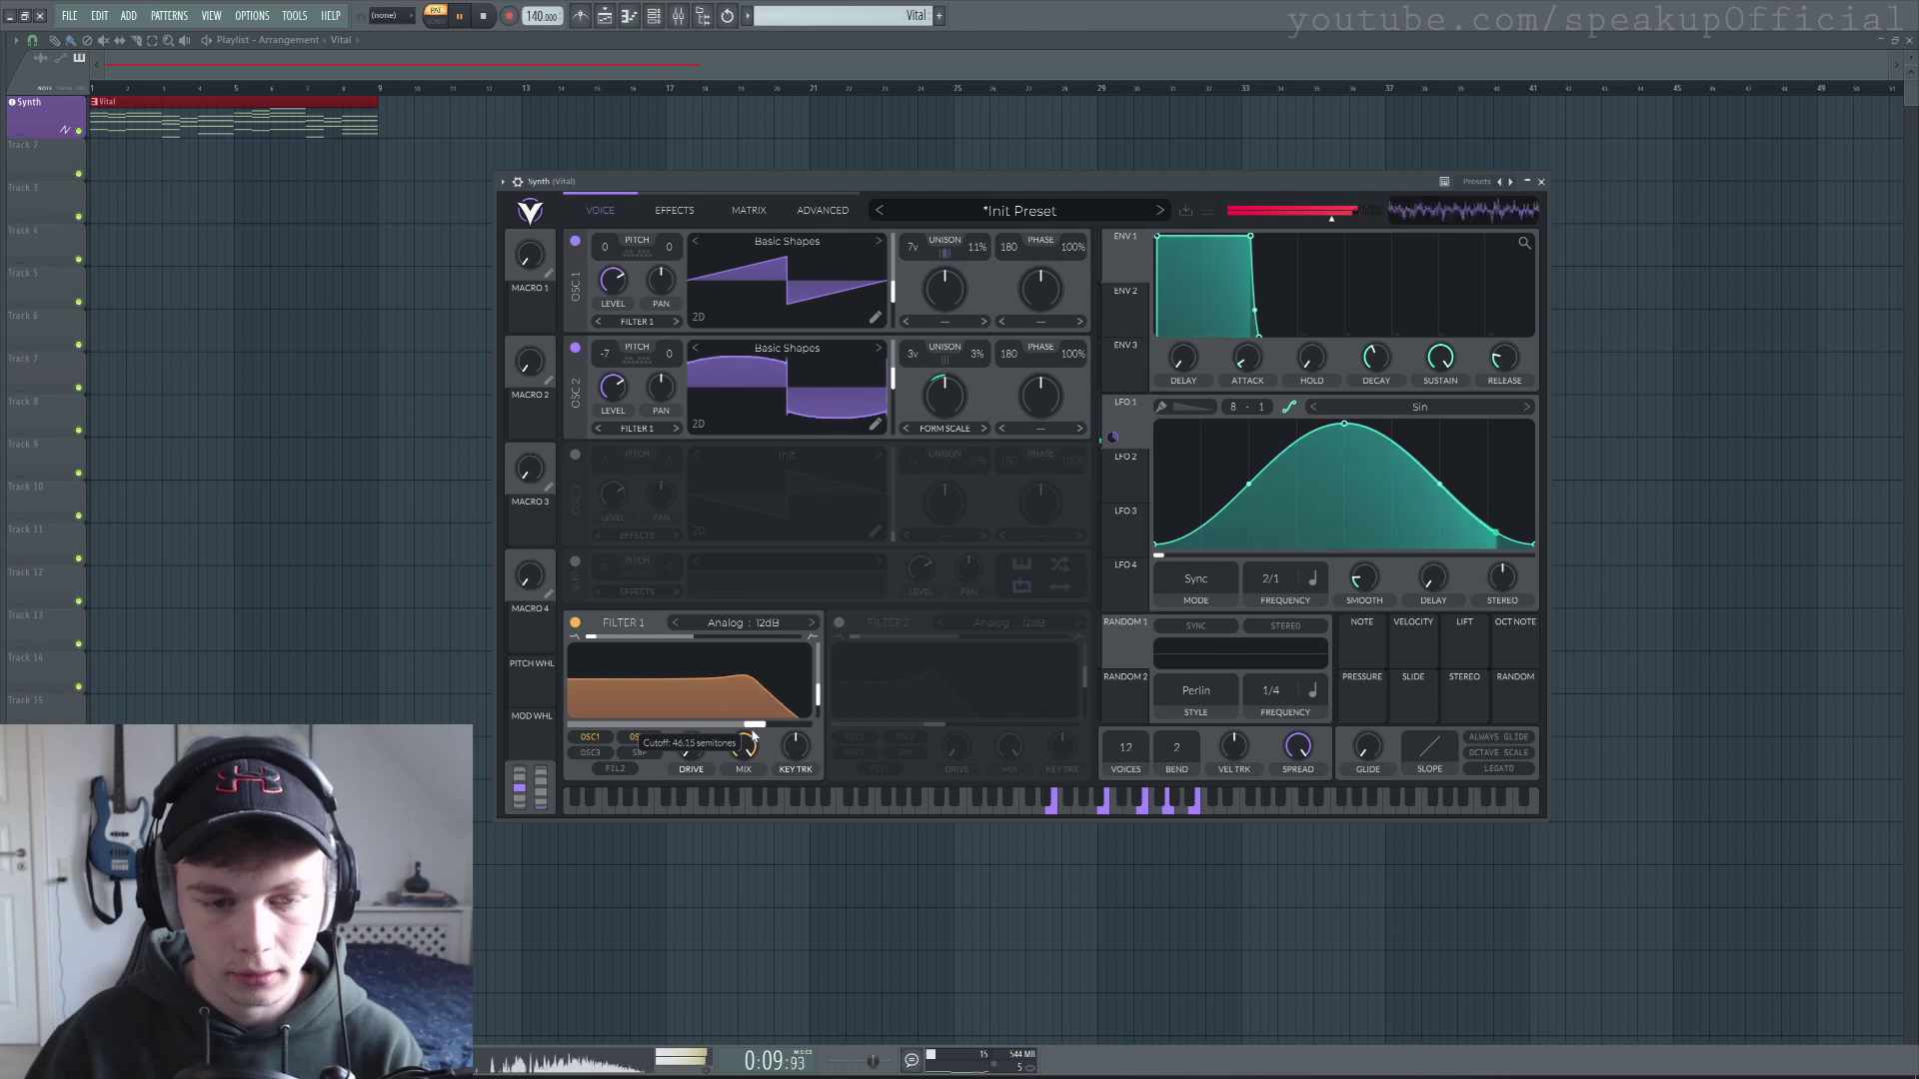
key(space)
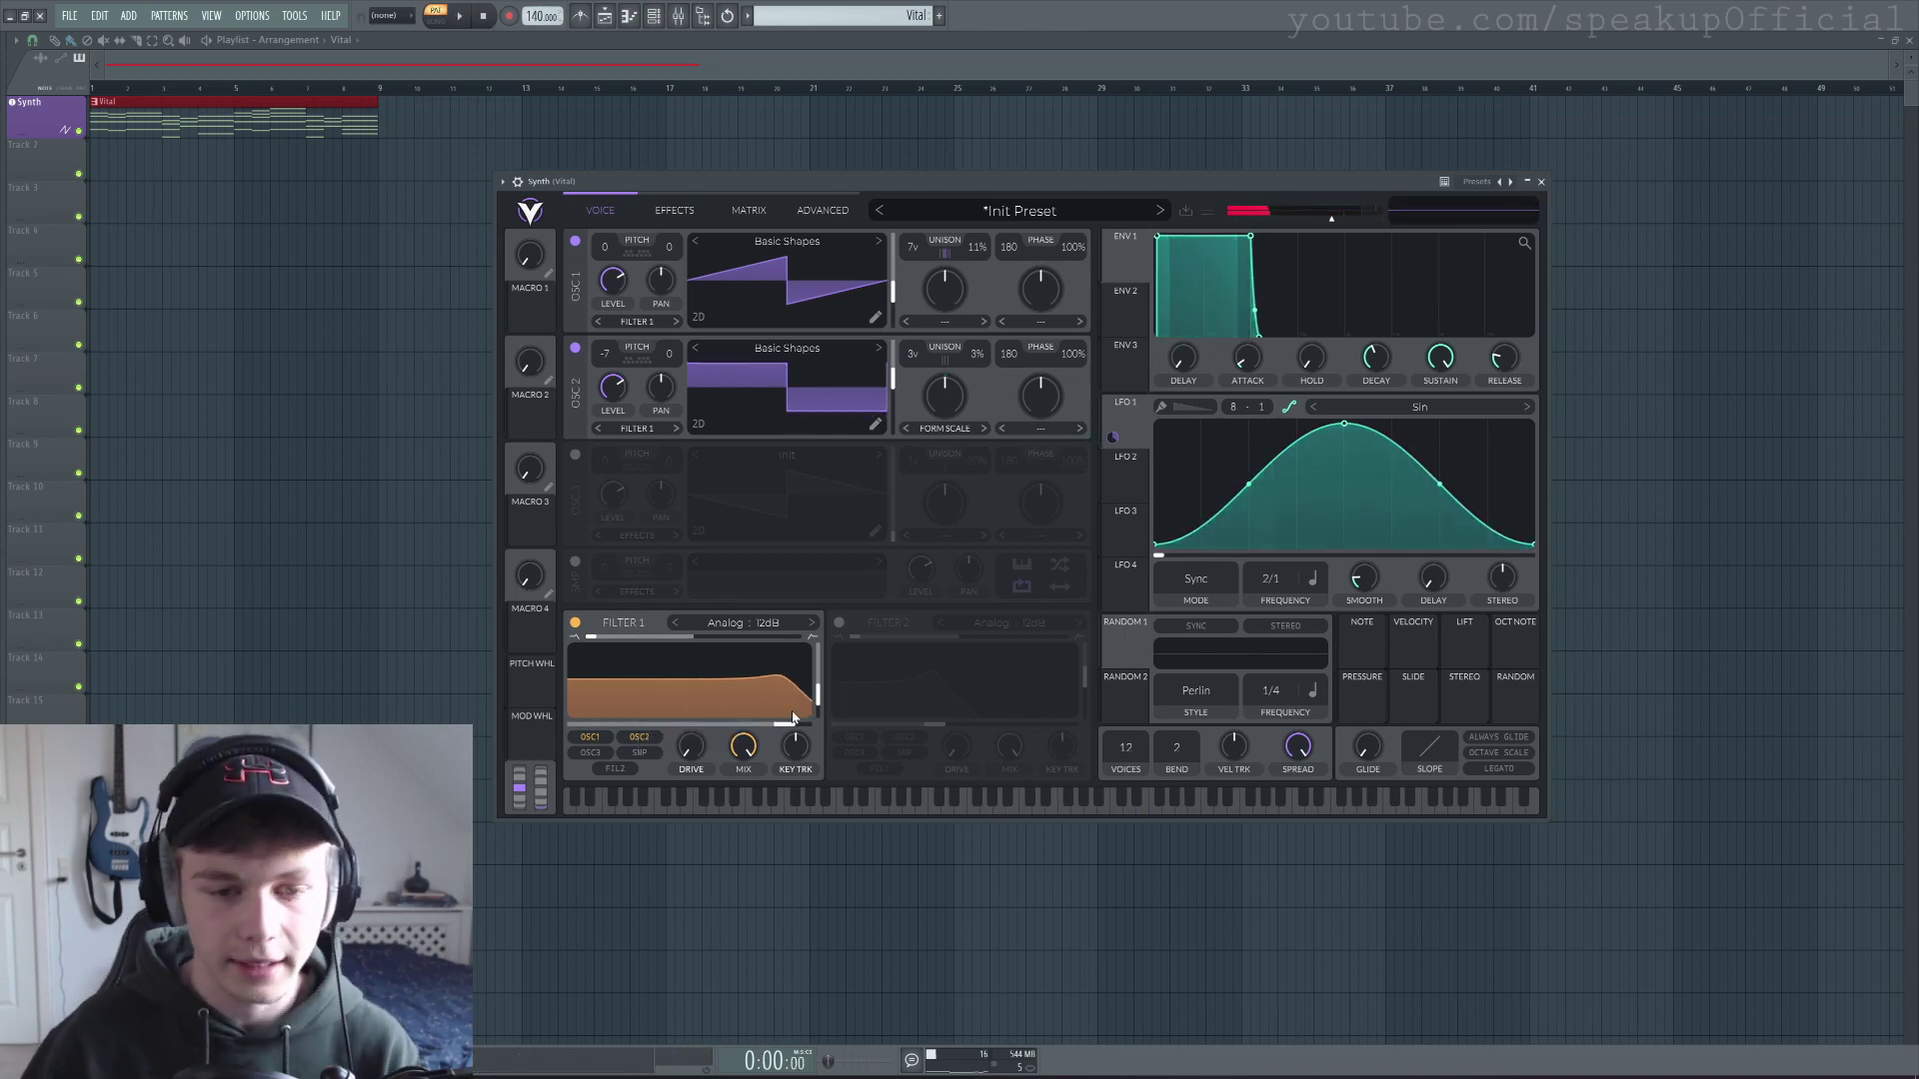
drag(808, 716, 818, 699)
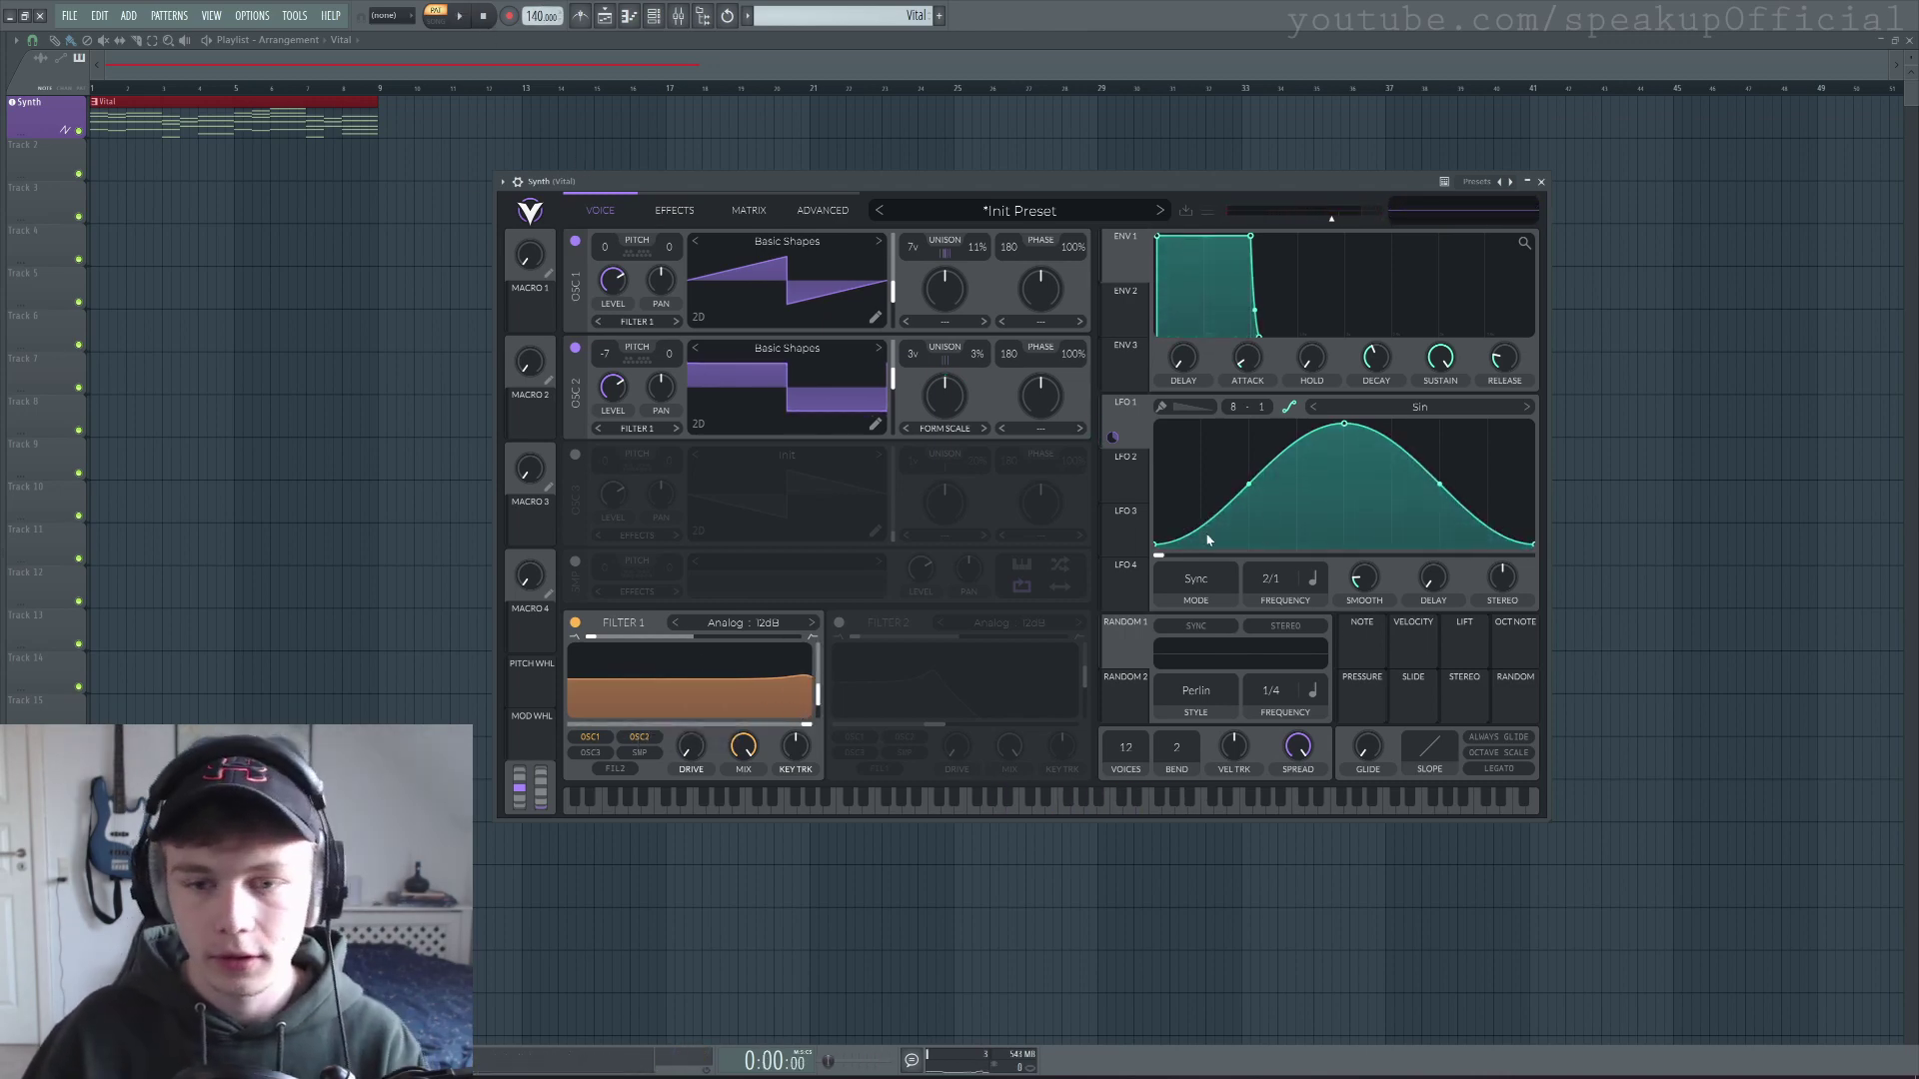
Assign LFO 2 to Filter 1's cutoff and set it to Sync mode with a frequency of 1/8 while playing the chords.
click(1133, 465)
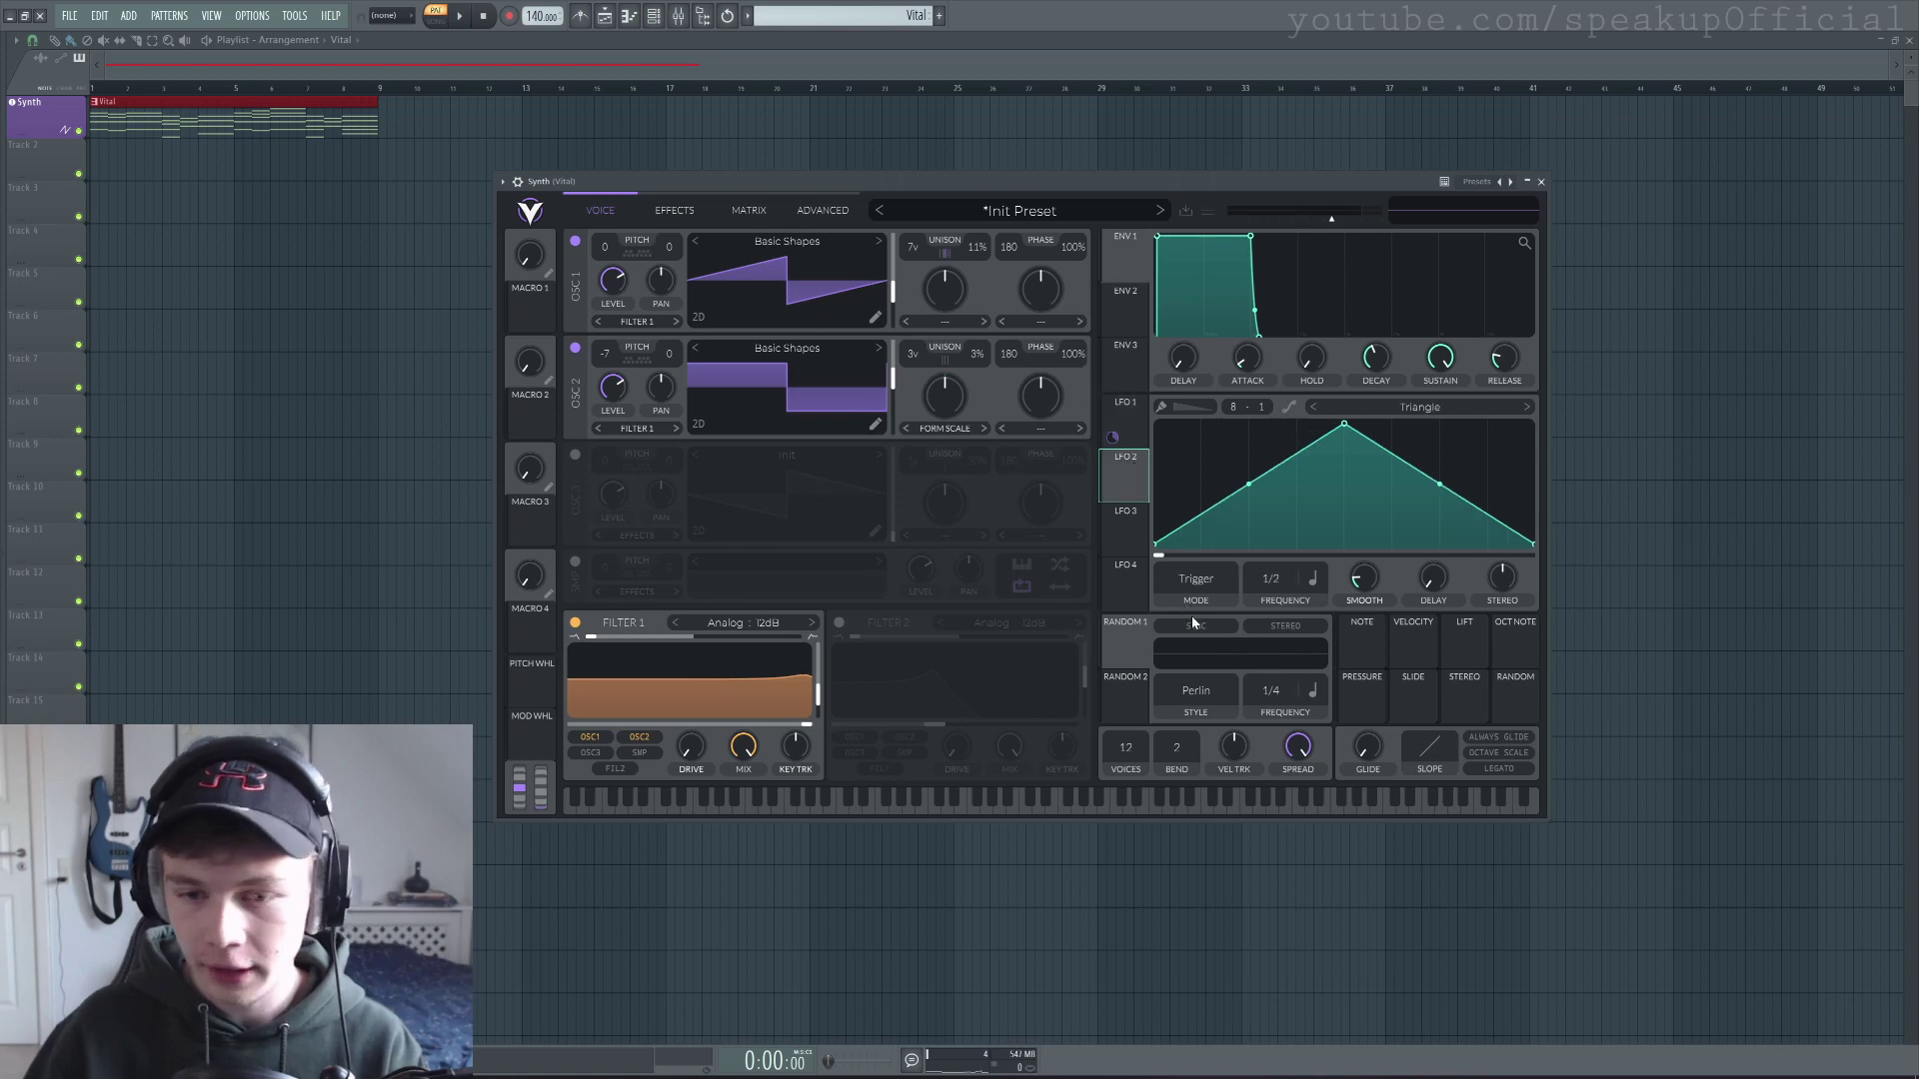
drag(1133, 484, 704, 725)
click(460, 17)
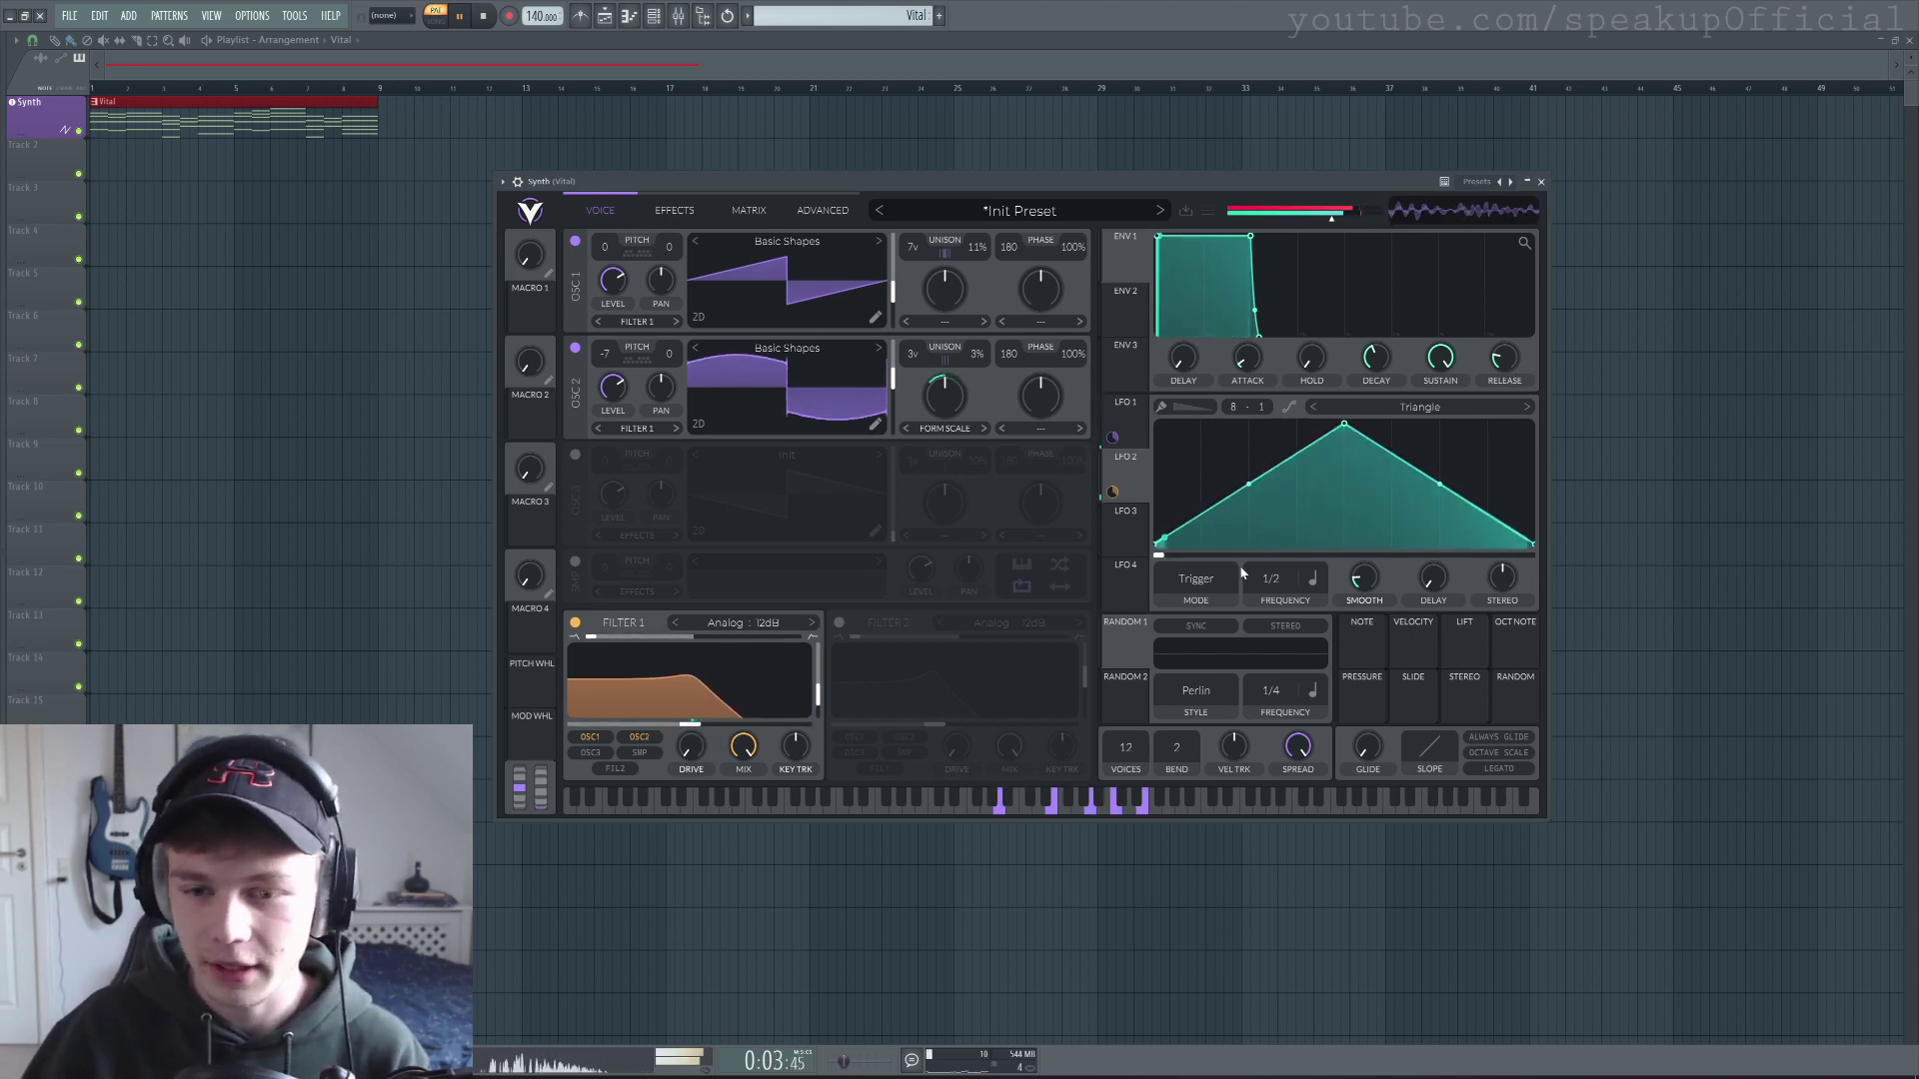
click(1196, 578)
click(1197, 638)
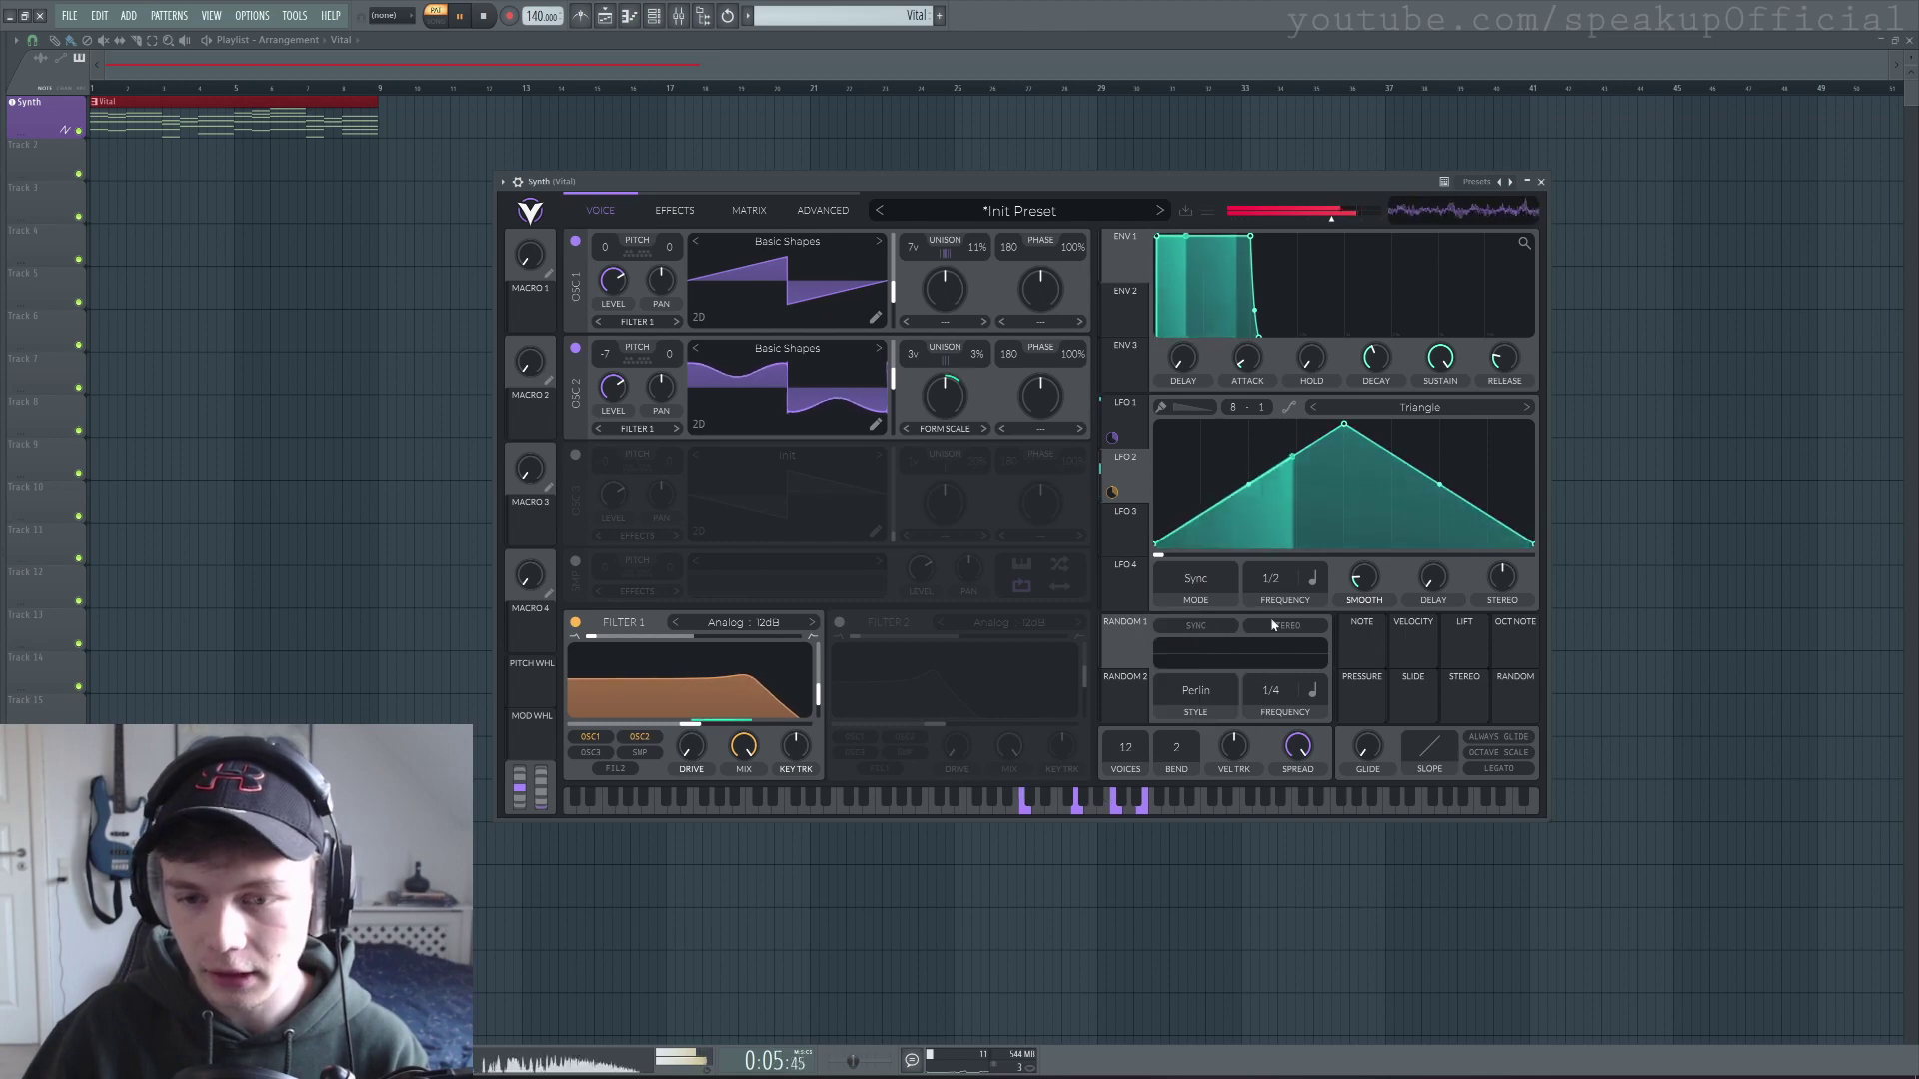
mouse_move(1271, 582)
mouse_down()
mouse_move(1283, 492)
mouse_move(1290, 571)
mouse_up()
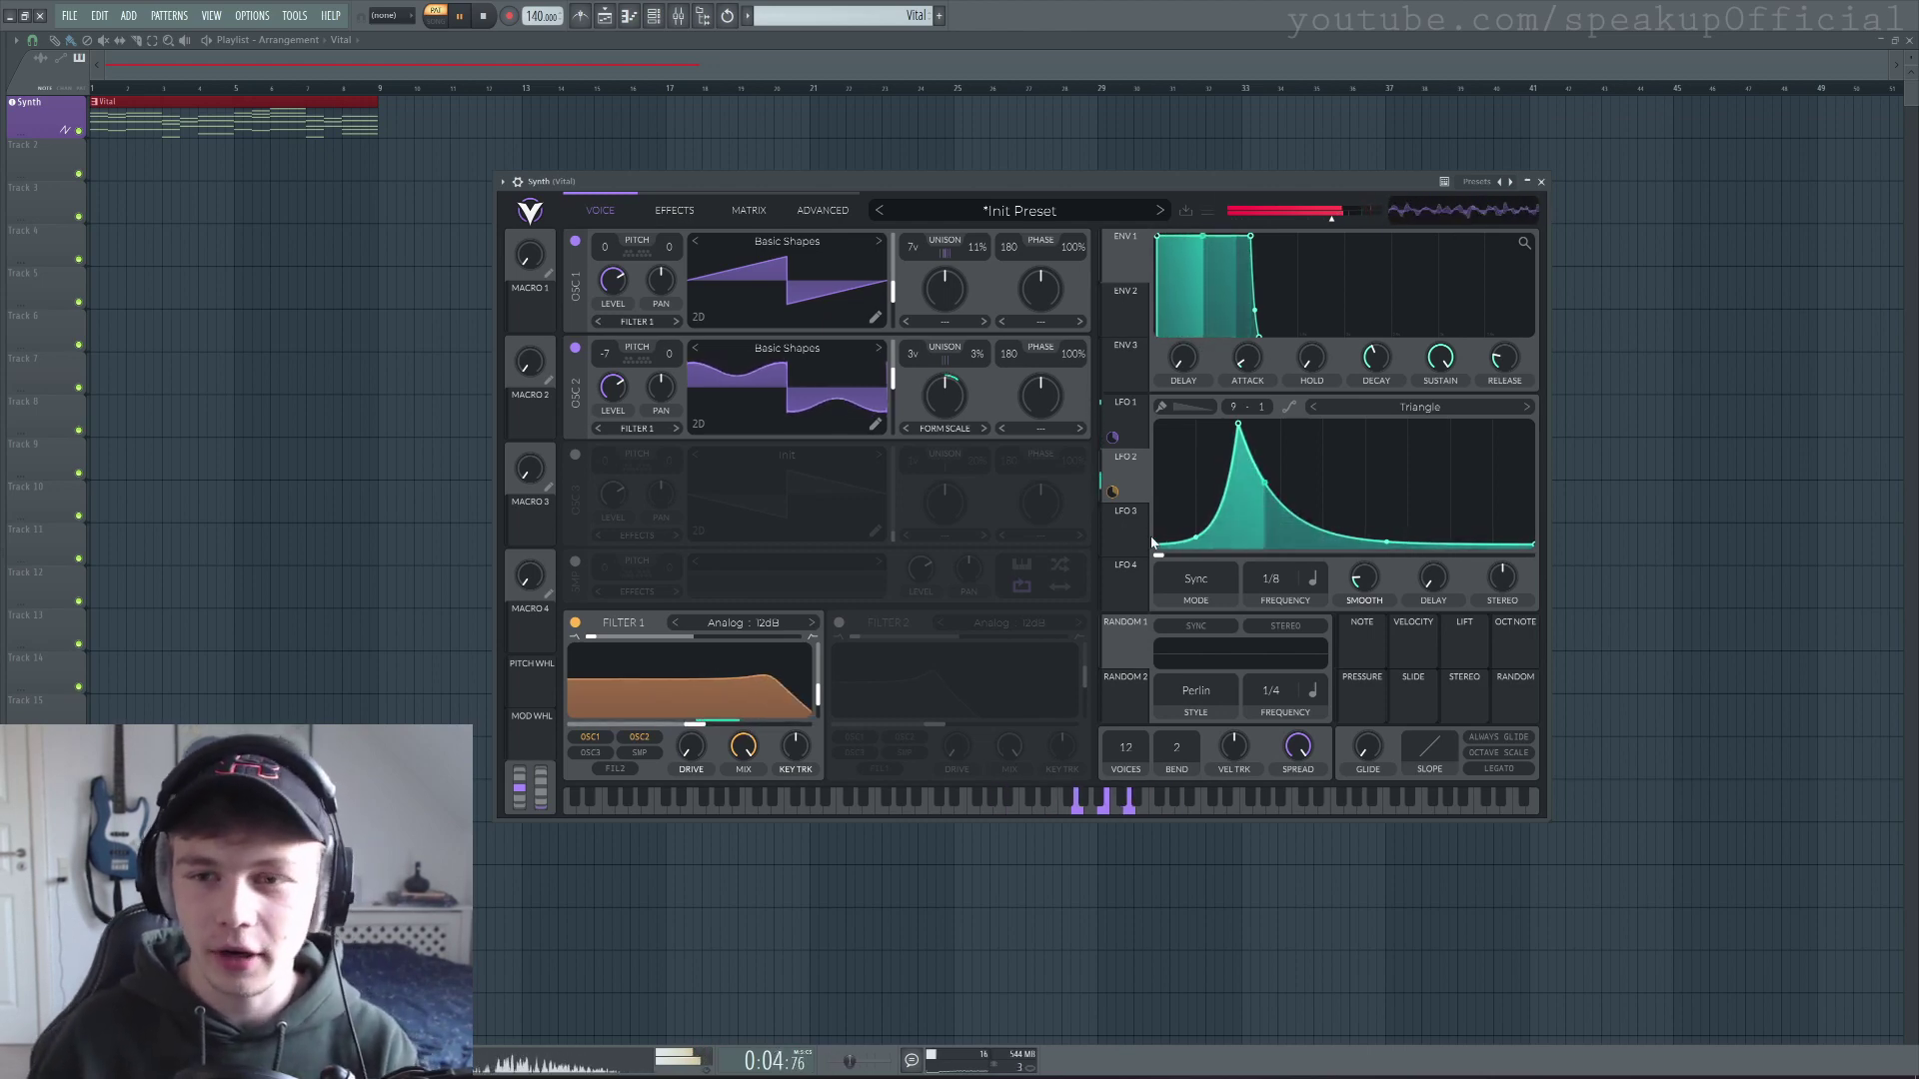
key(space)
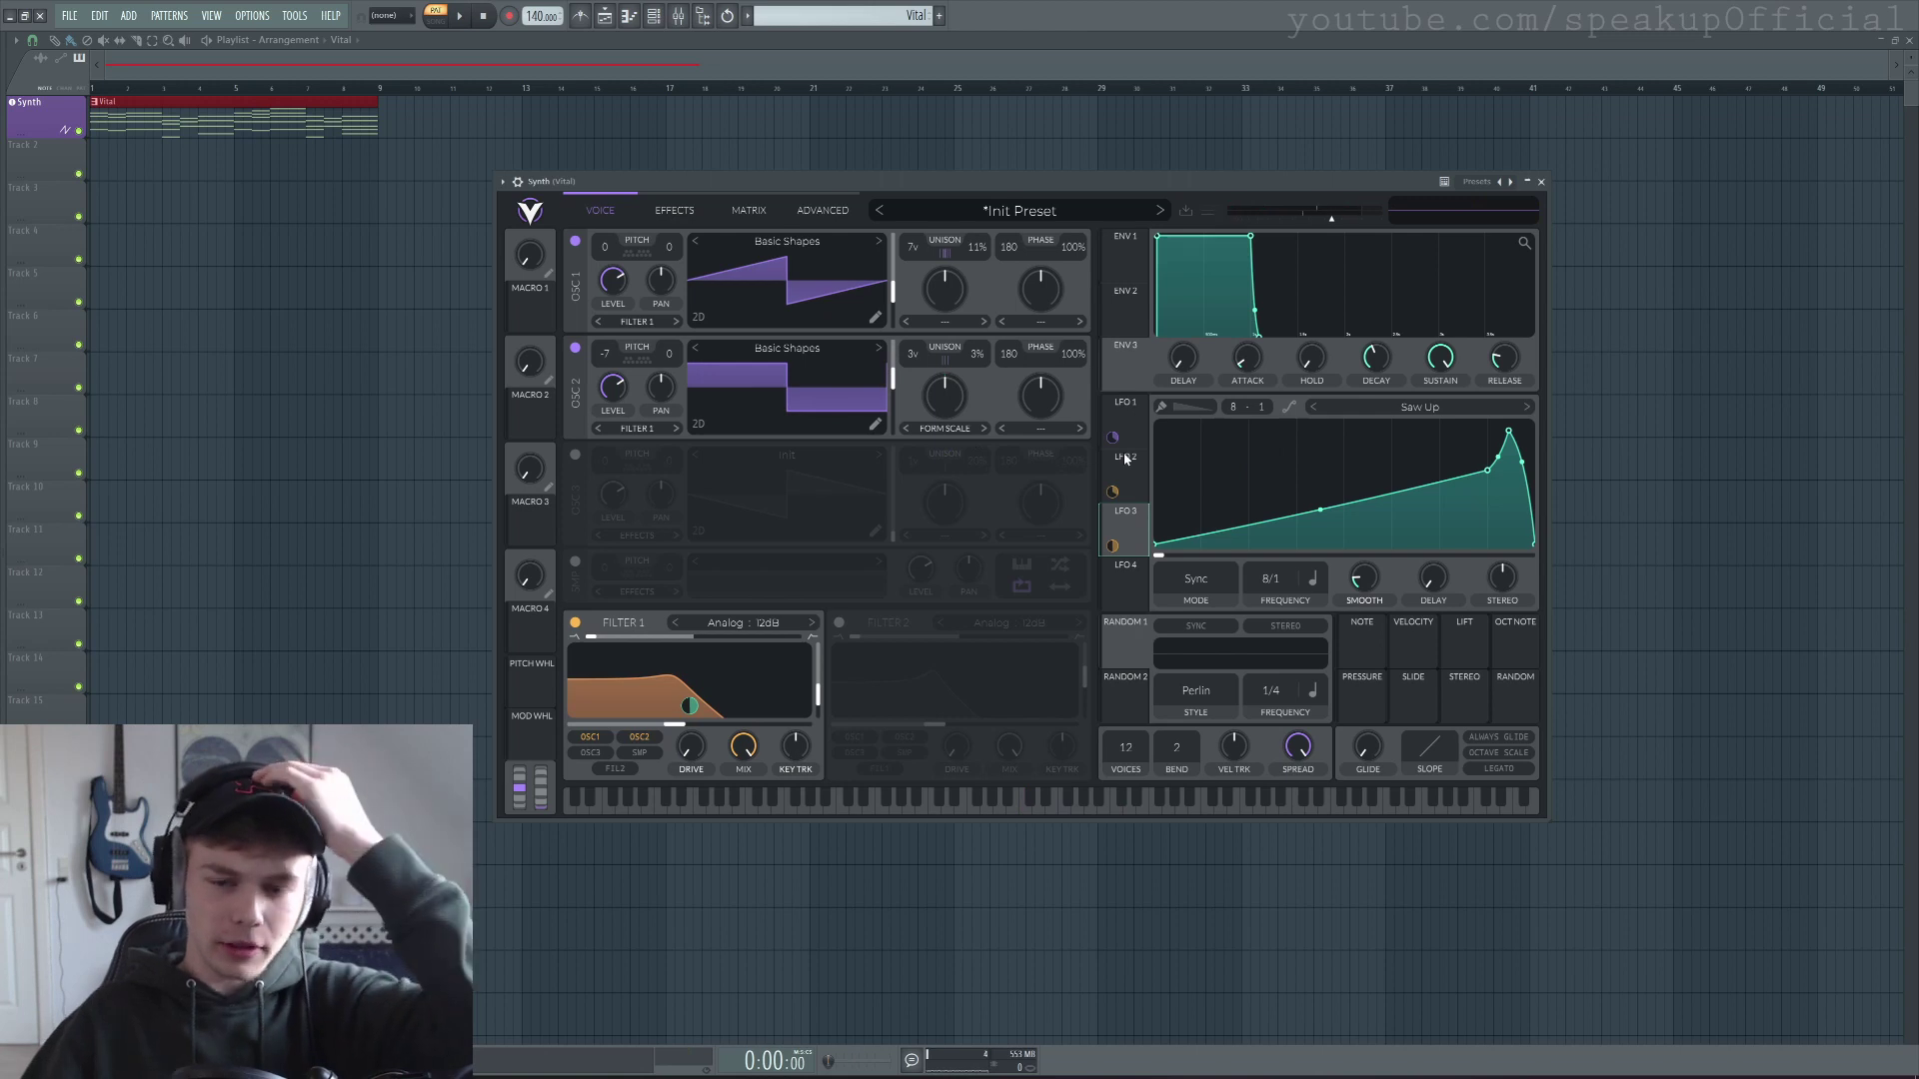
Review the shapes and rates of LFO 2 and LFO 3, and play the progression to hear their filter modulation.
click(1120, 479)
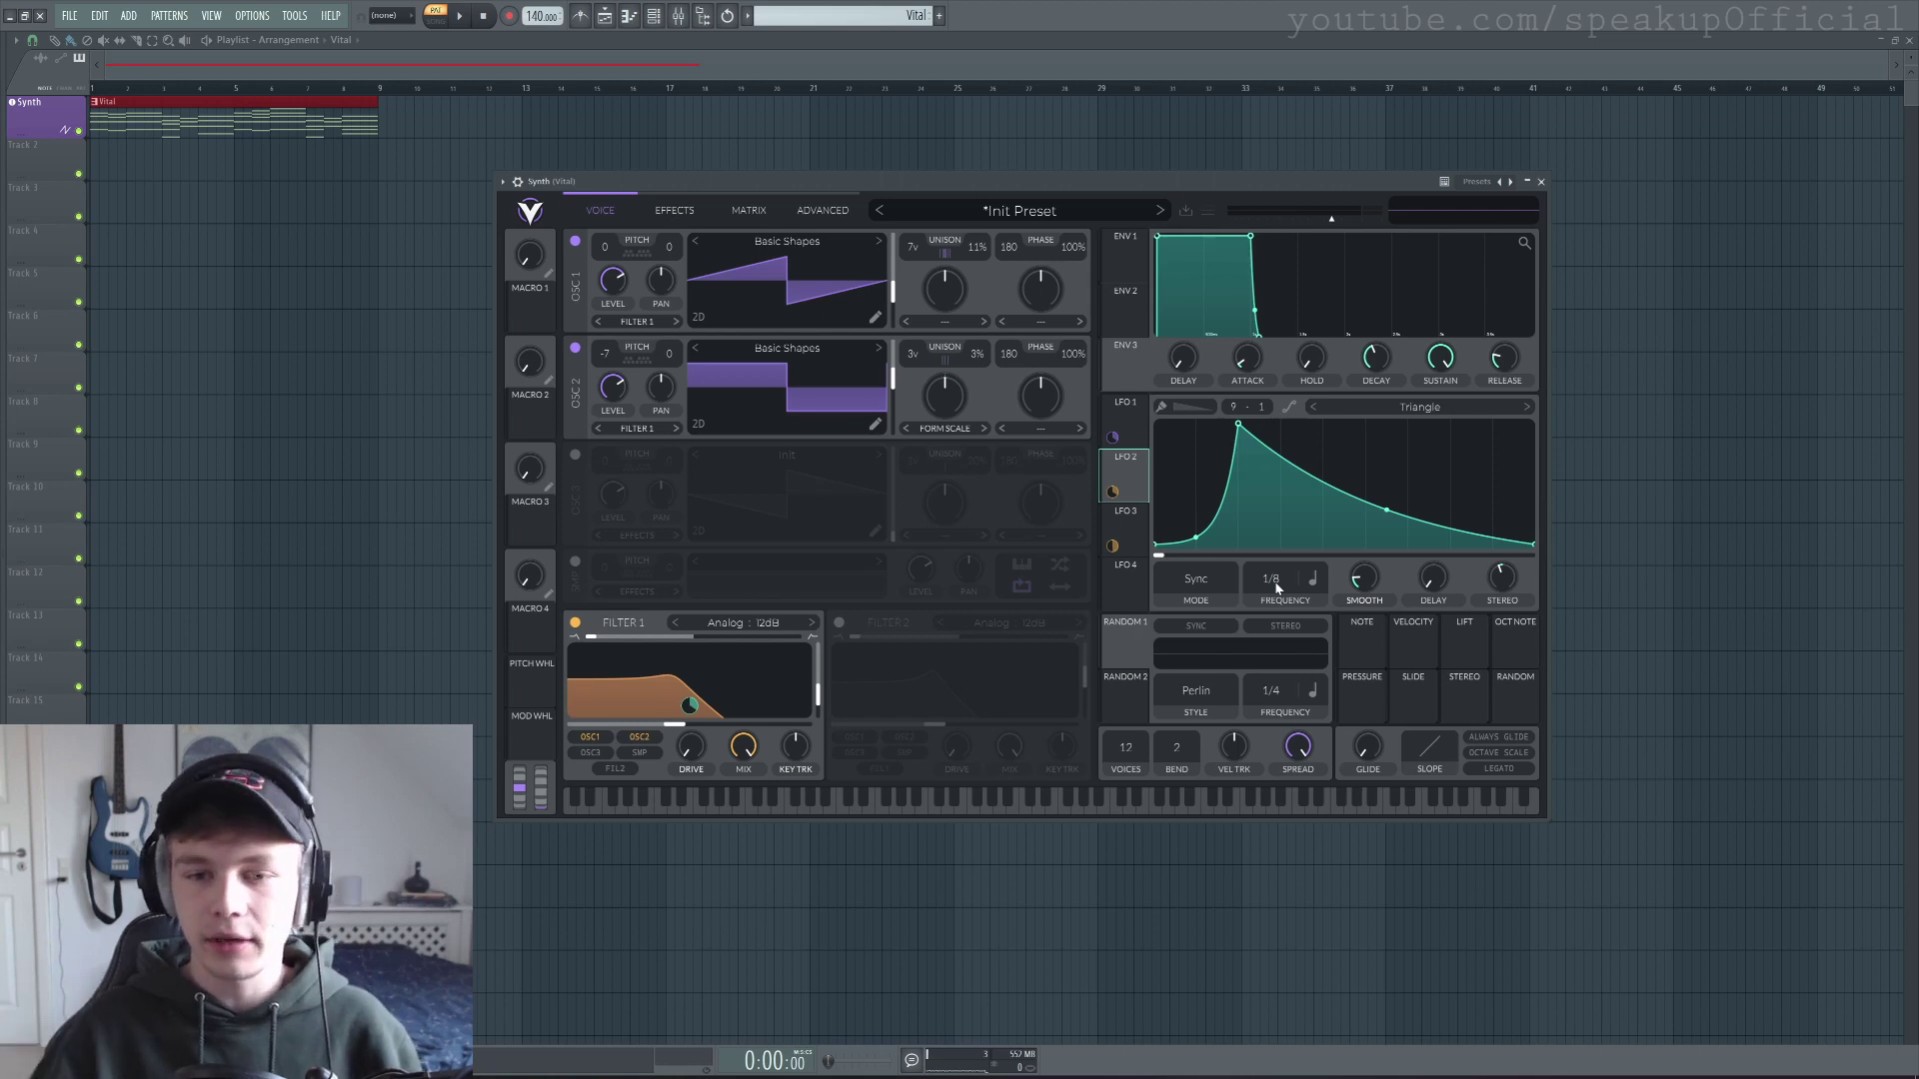
click(1127, 528)
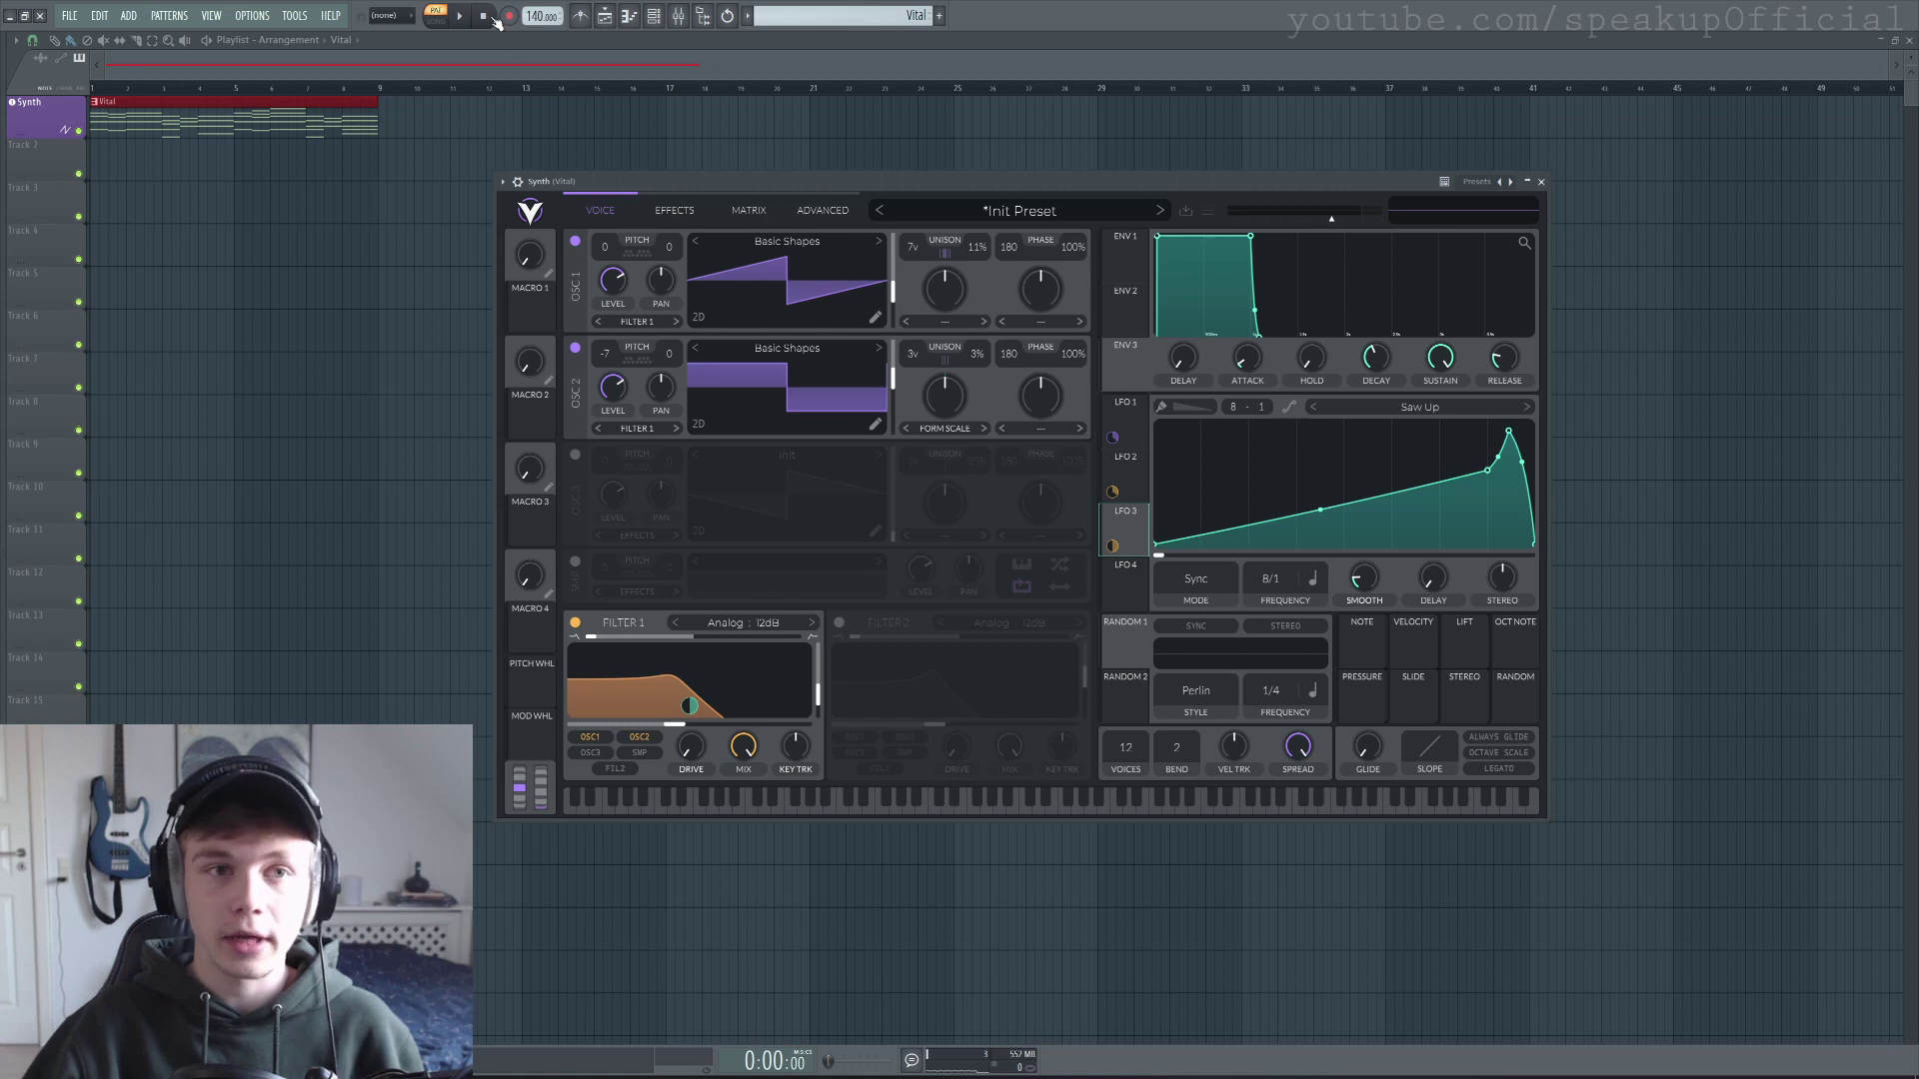
click(455, 18)
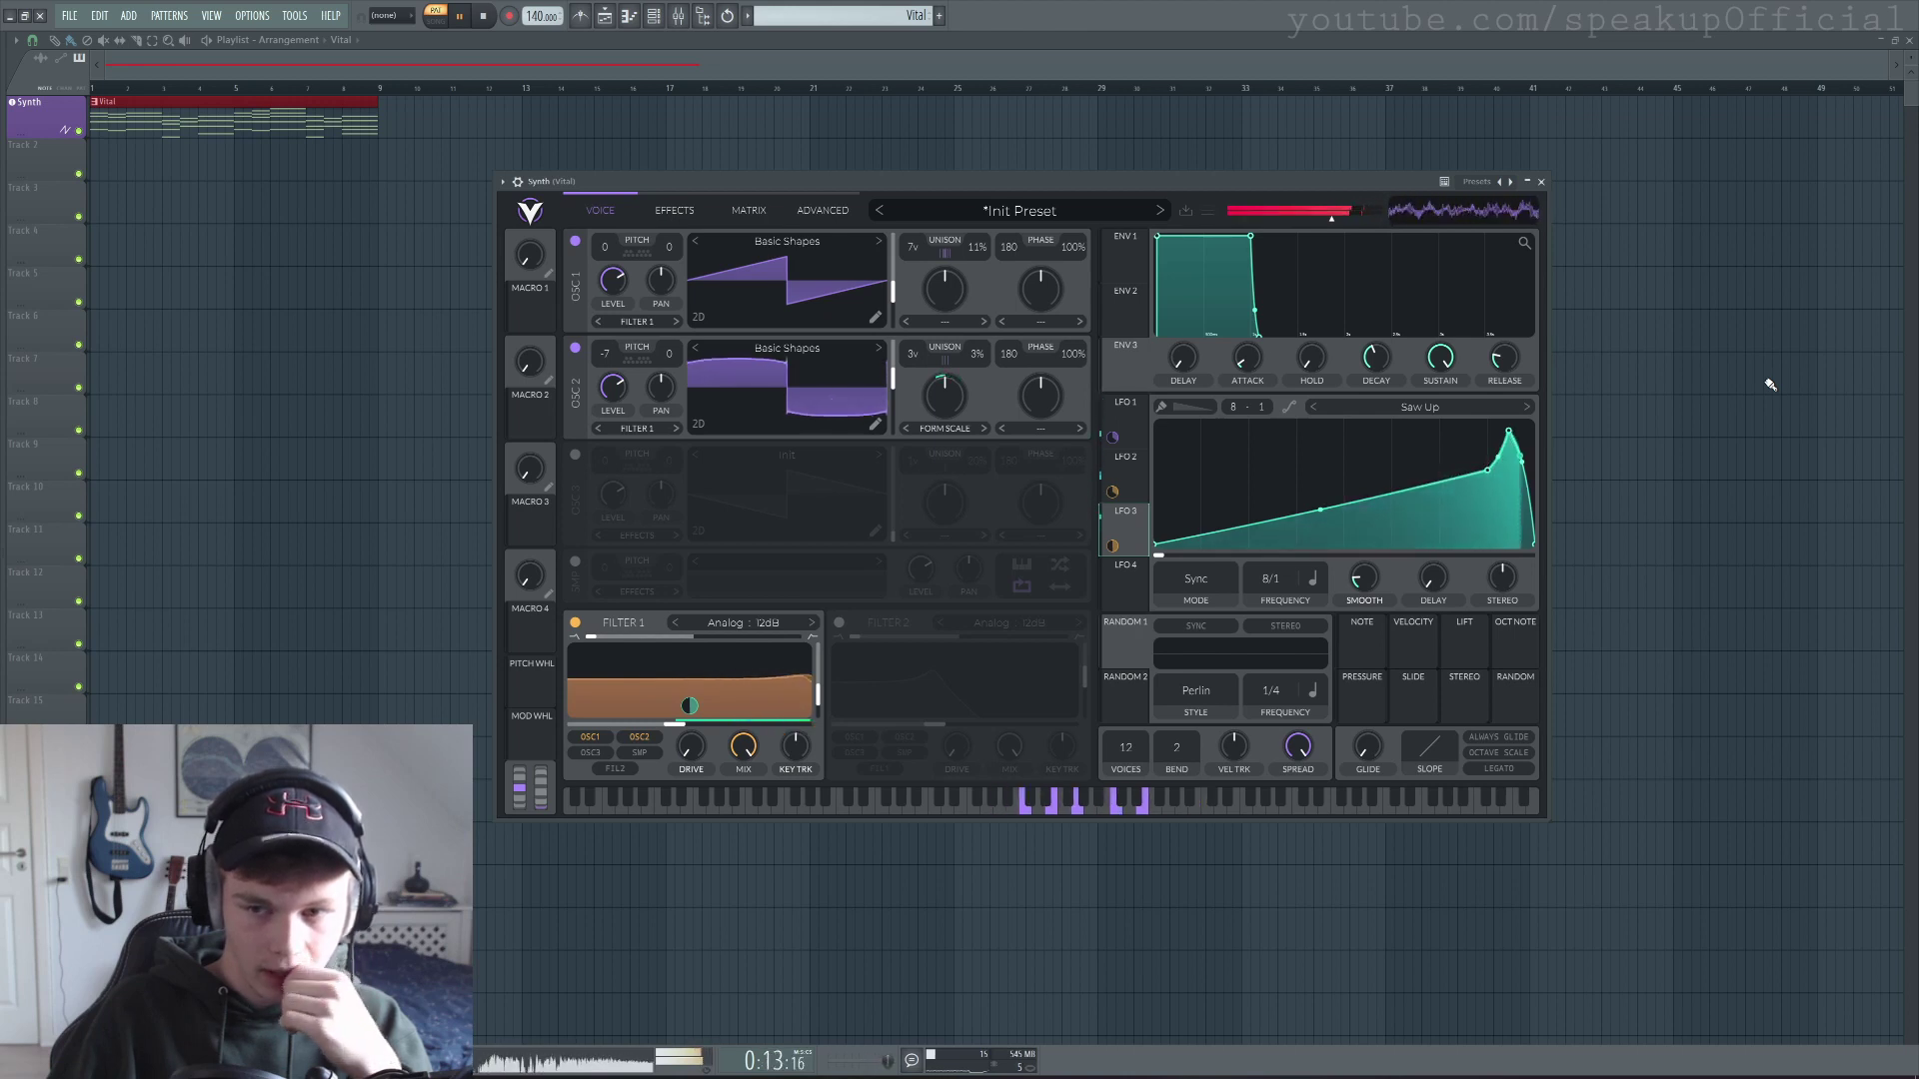
key(space)
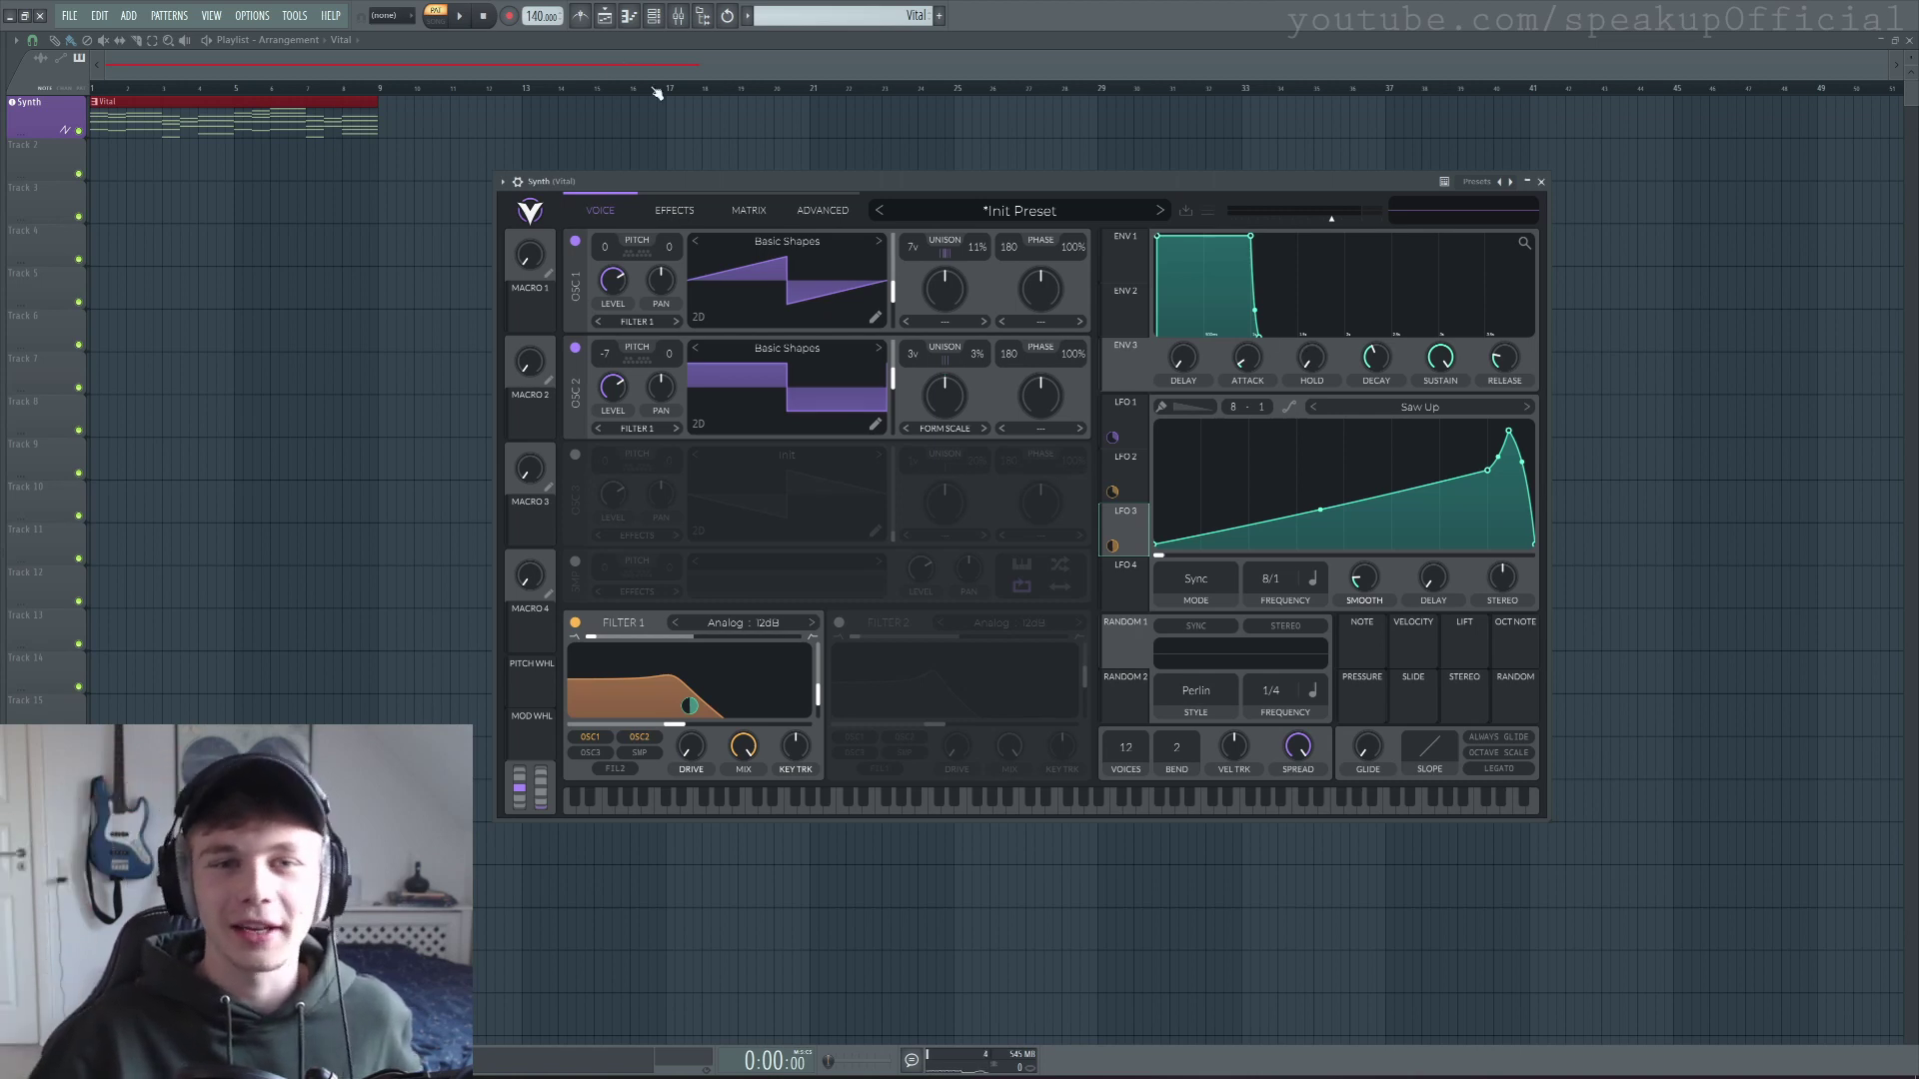
Examine the effects chain from chorus to EQ, and audition short passages of the chords for the delay's contribution.
click(676, 212)
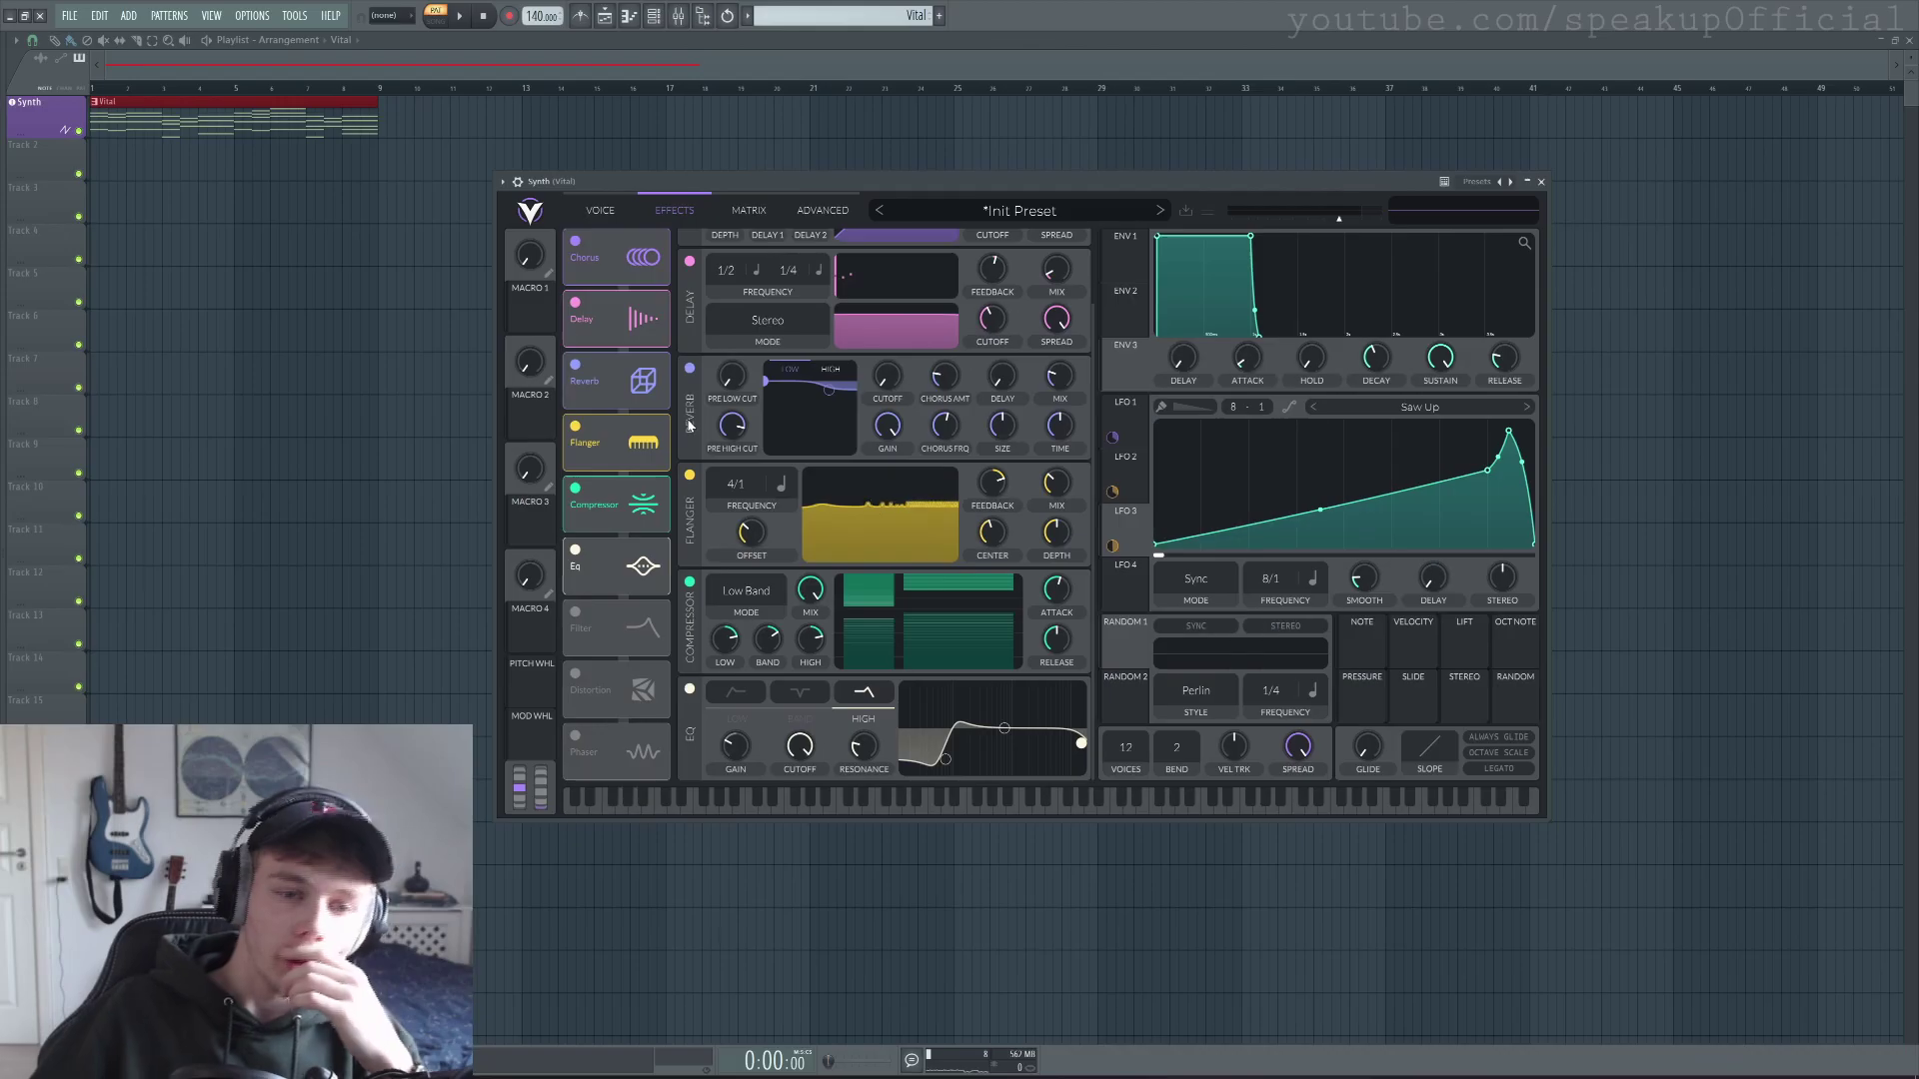
scroll(690, 428, up, 1)
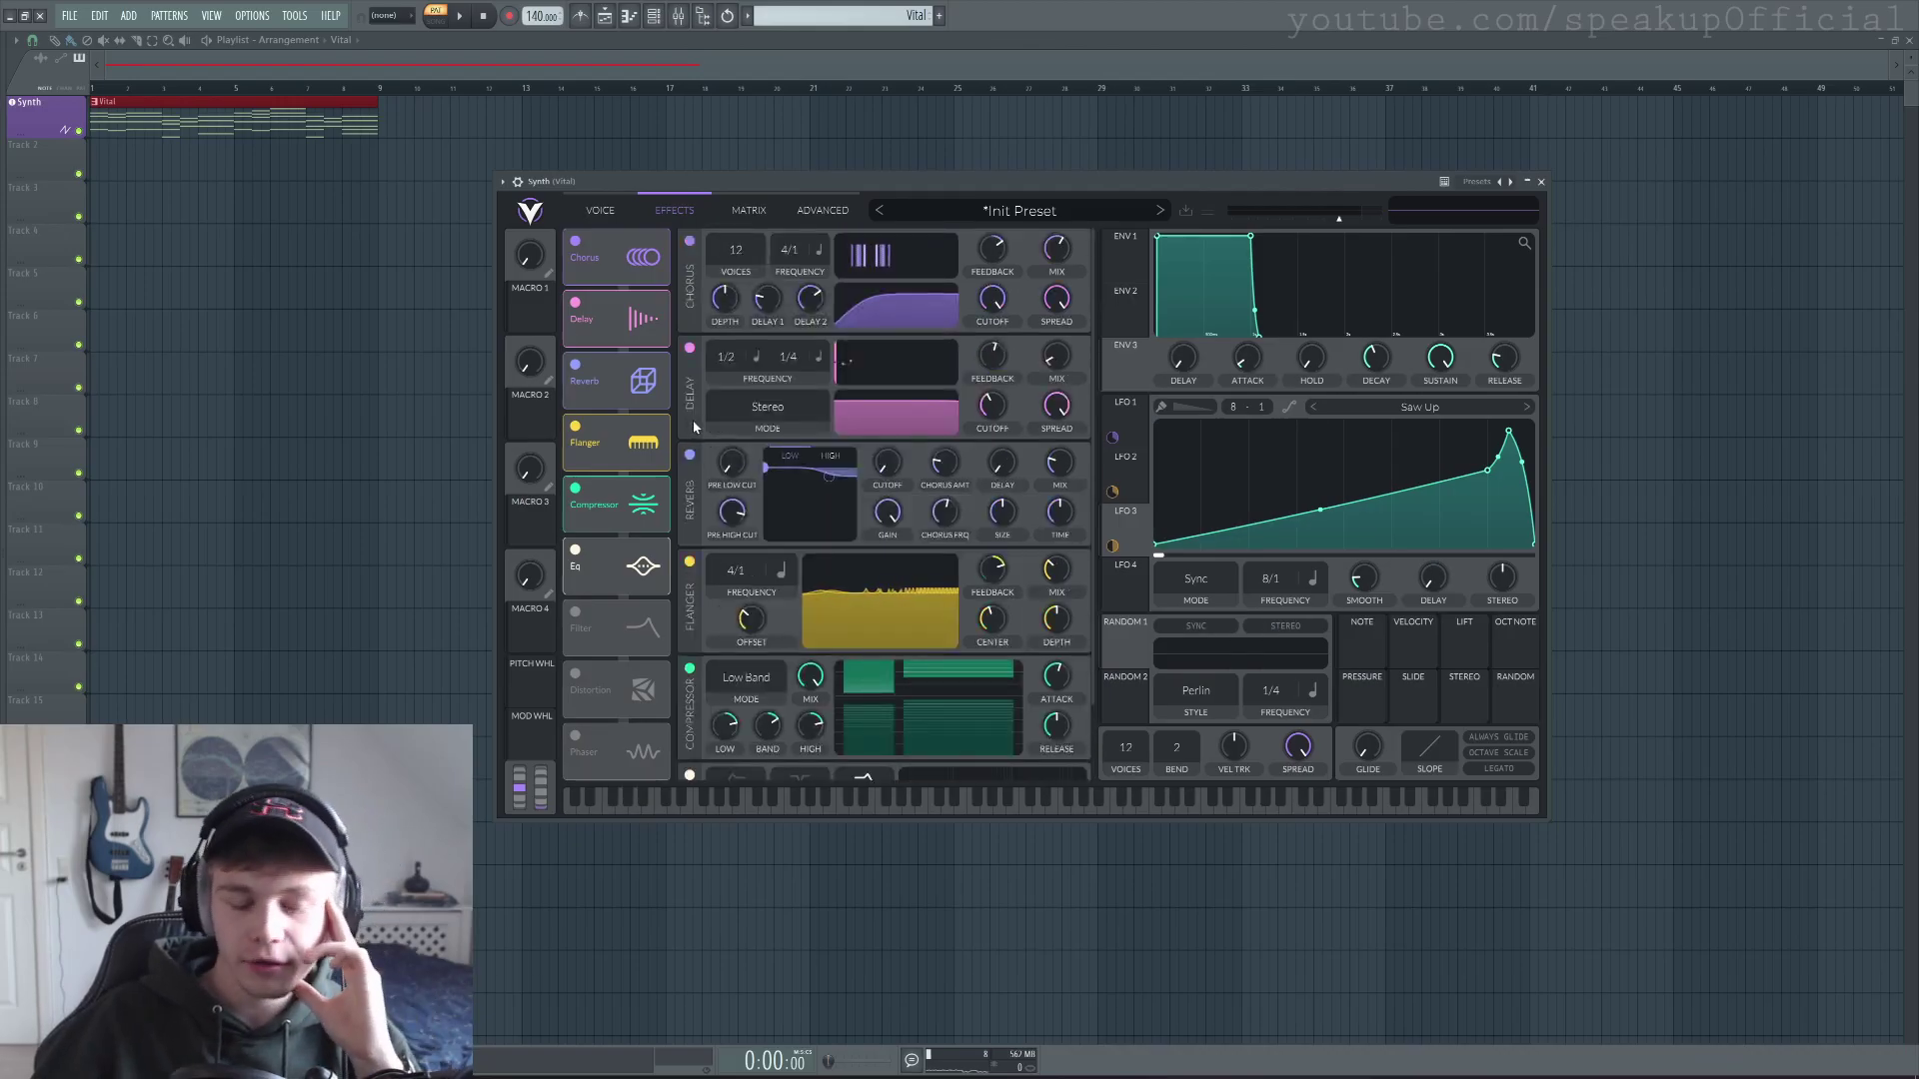
scroll(694, 427, down, 3)
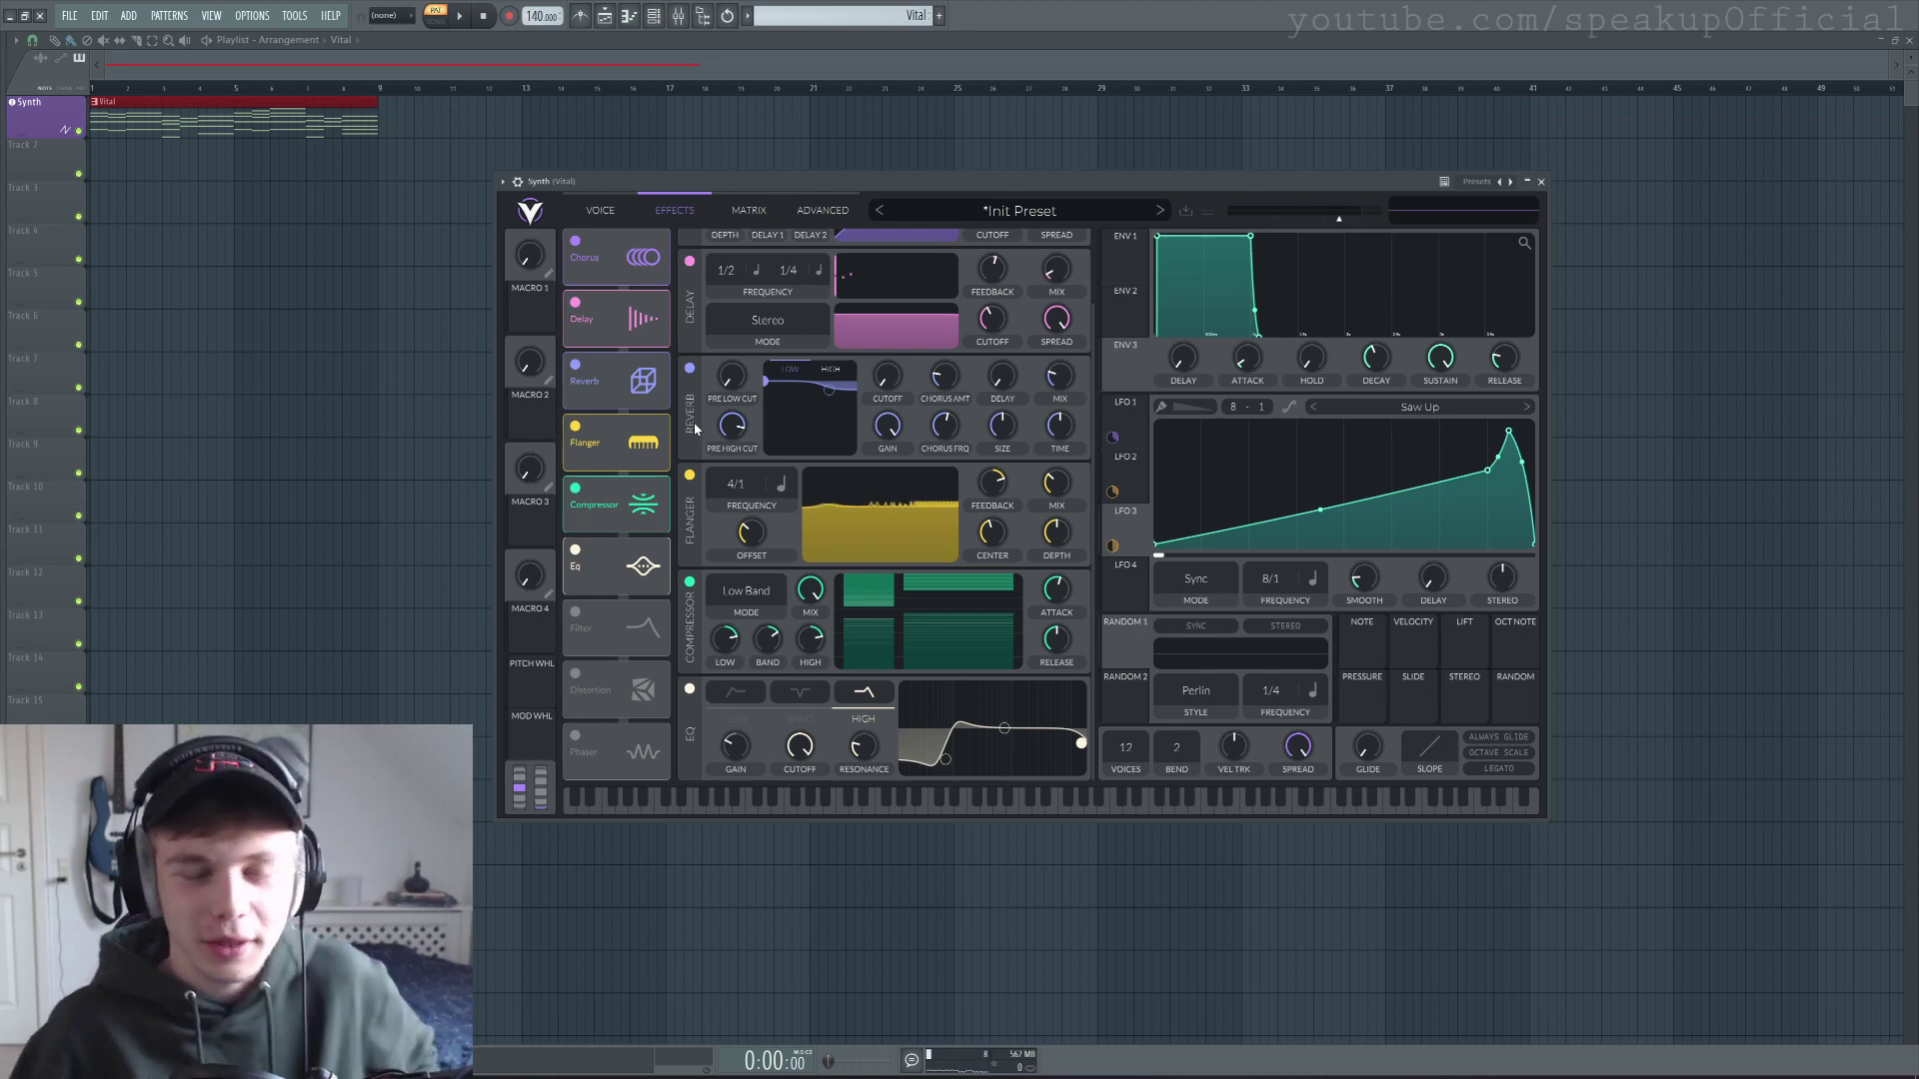
scroll(695, 428, up, 1)
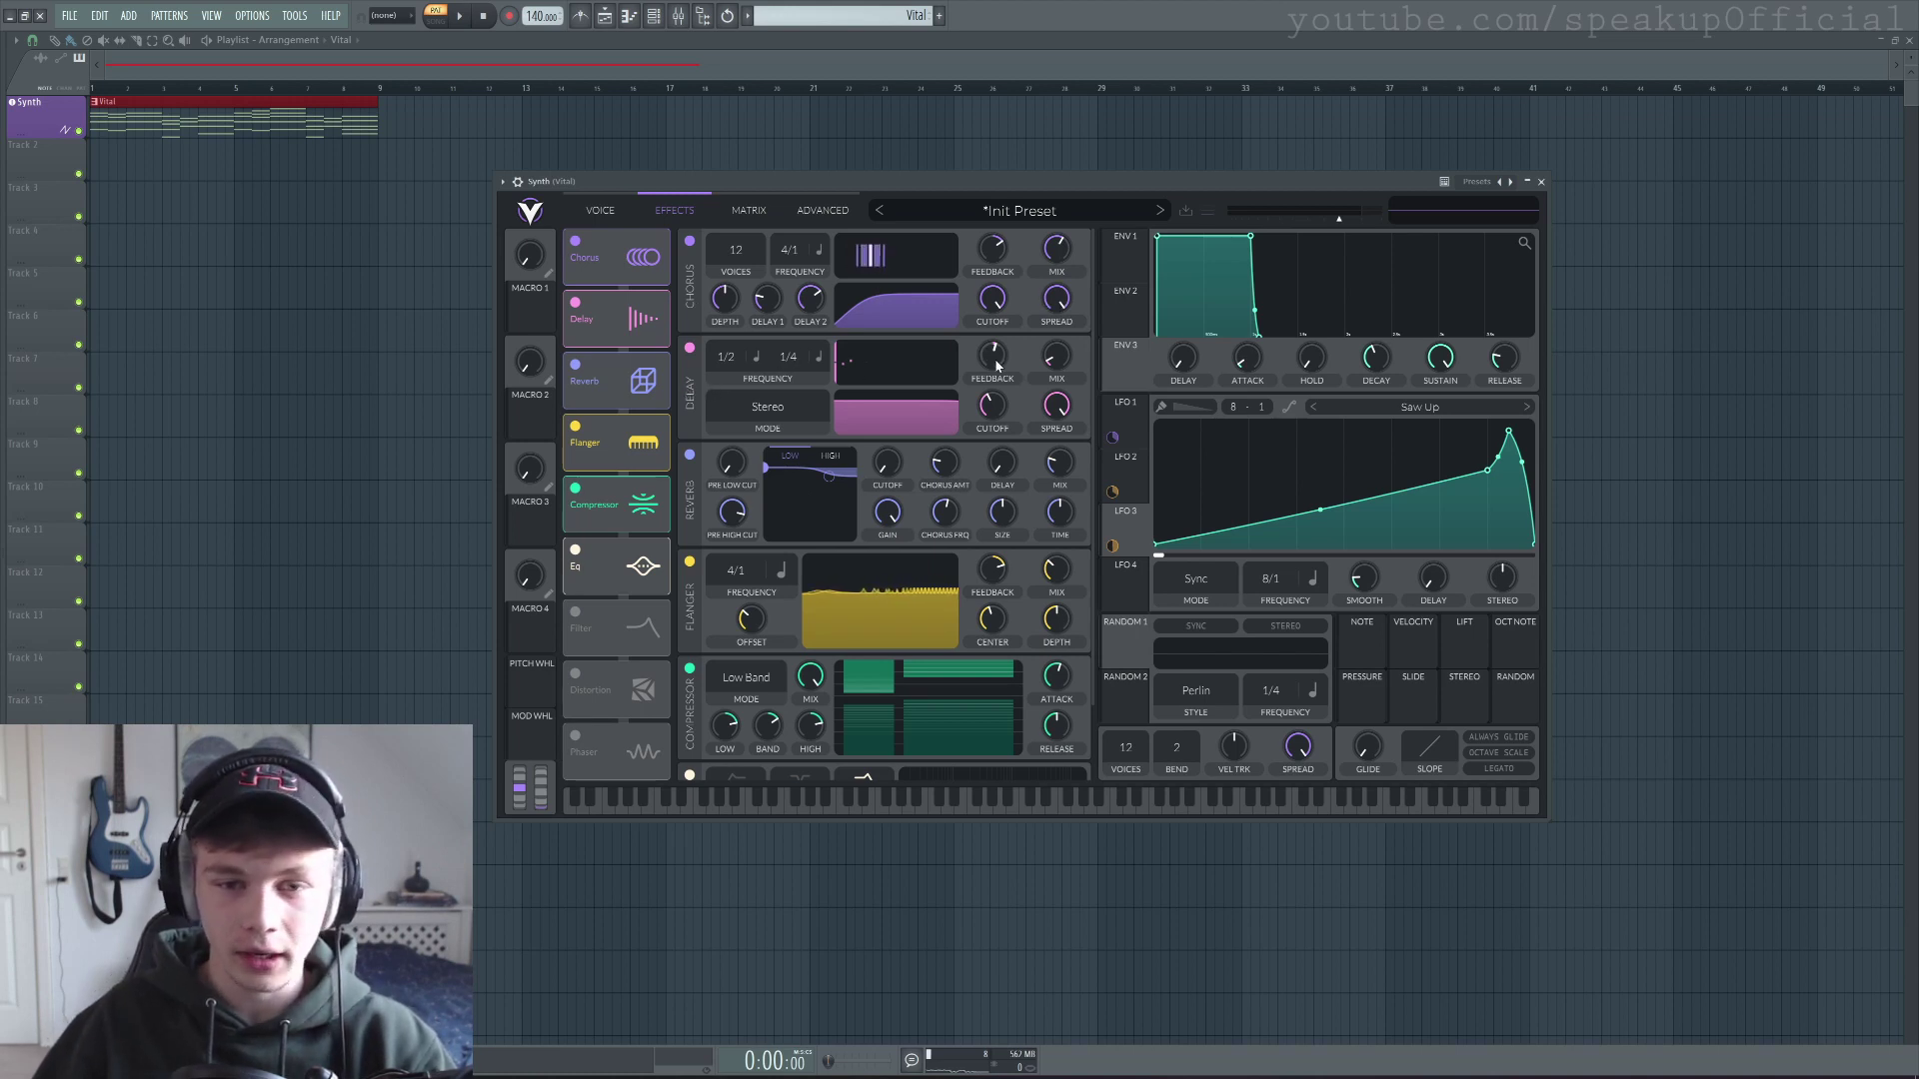
click(462, 16)
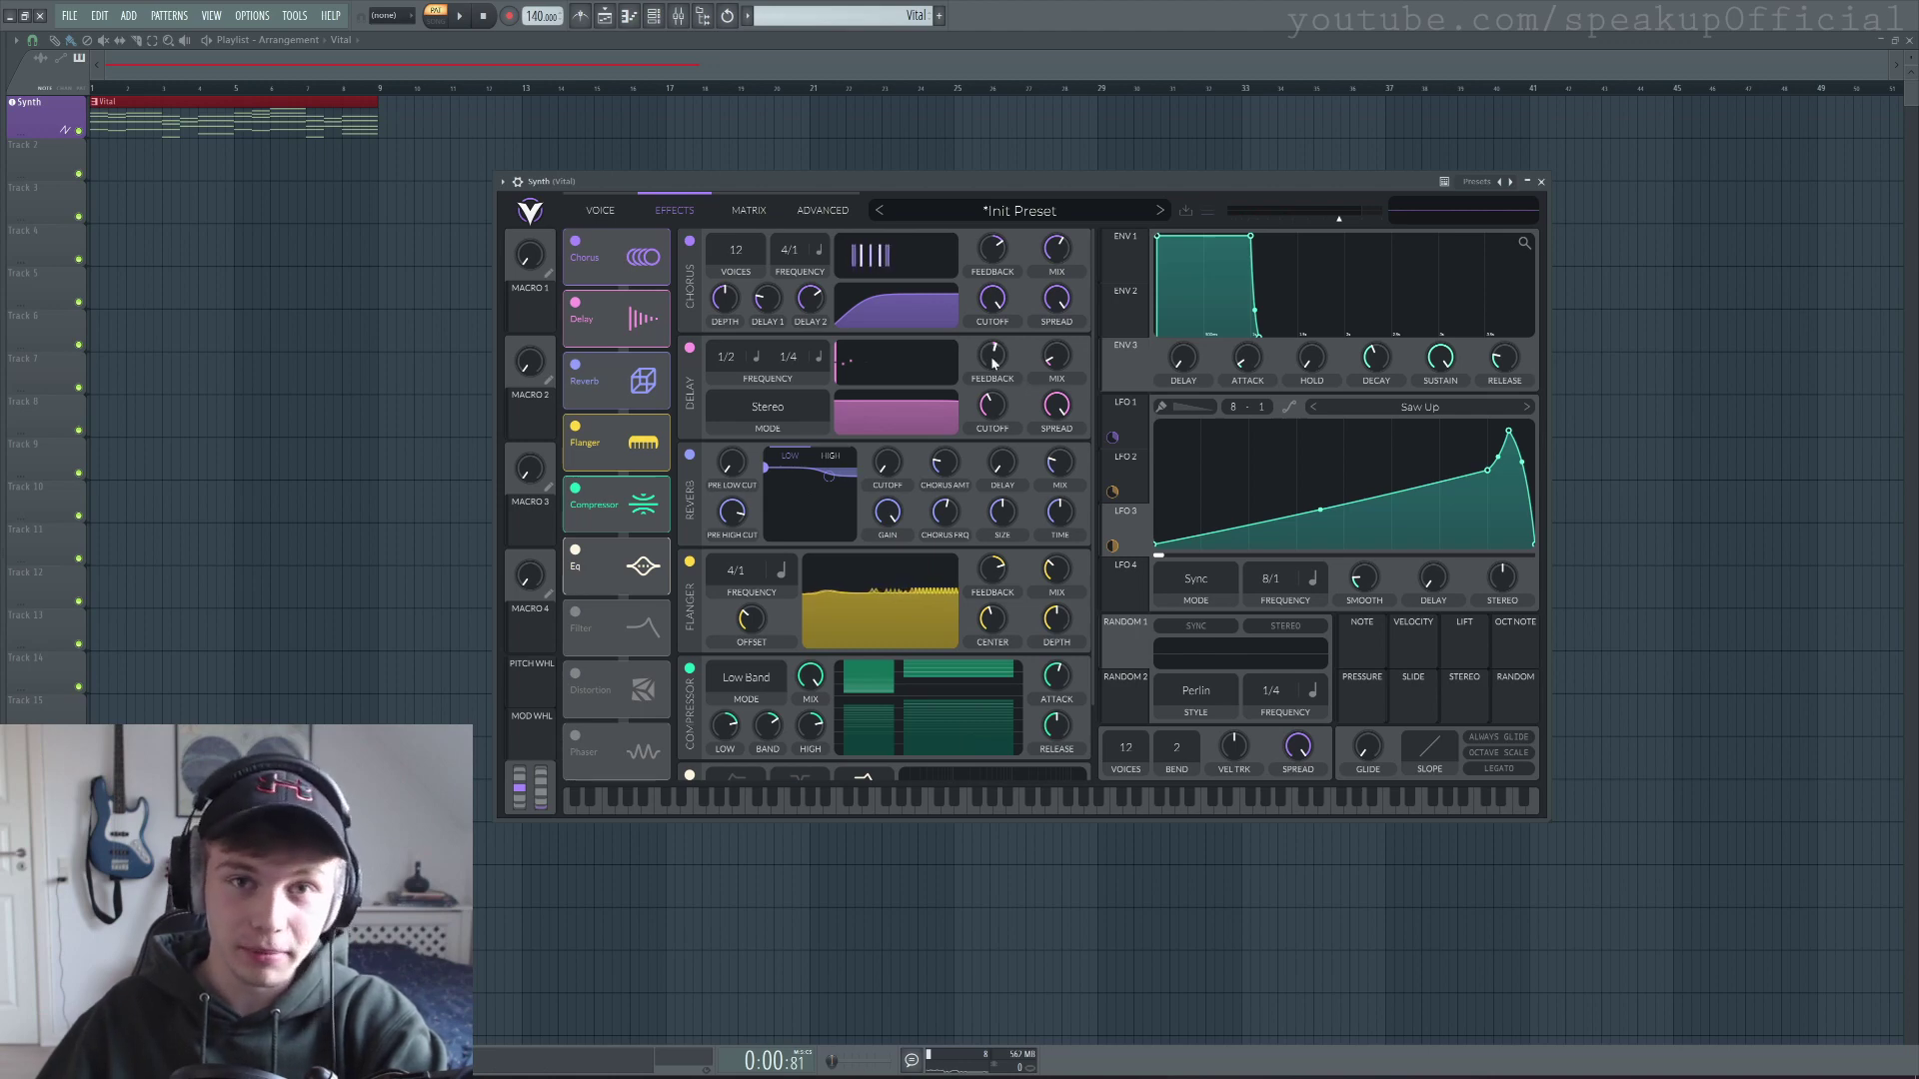
click(459, 17)
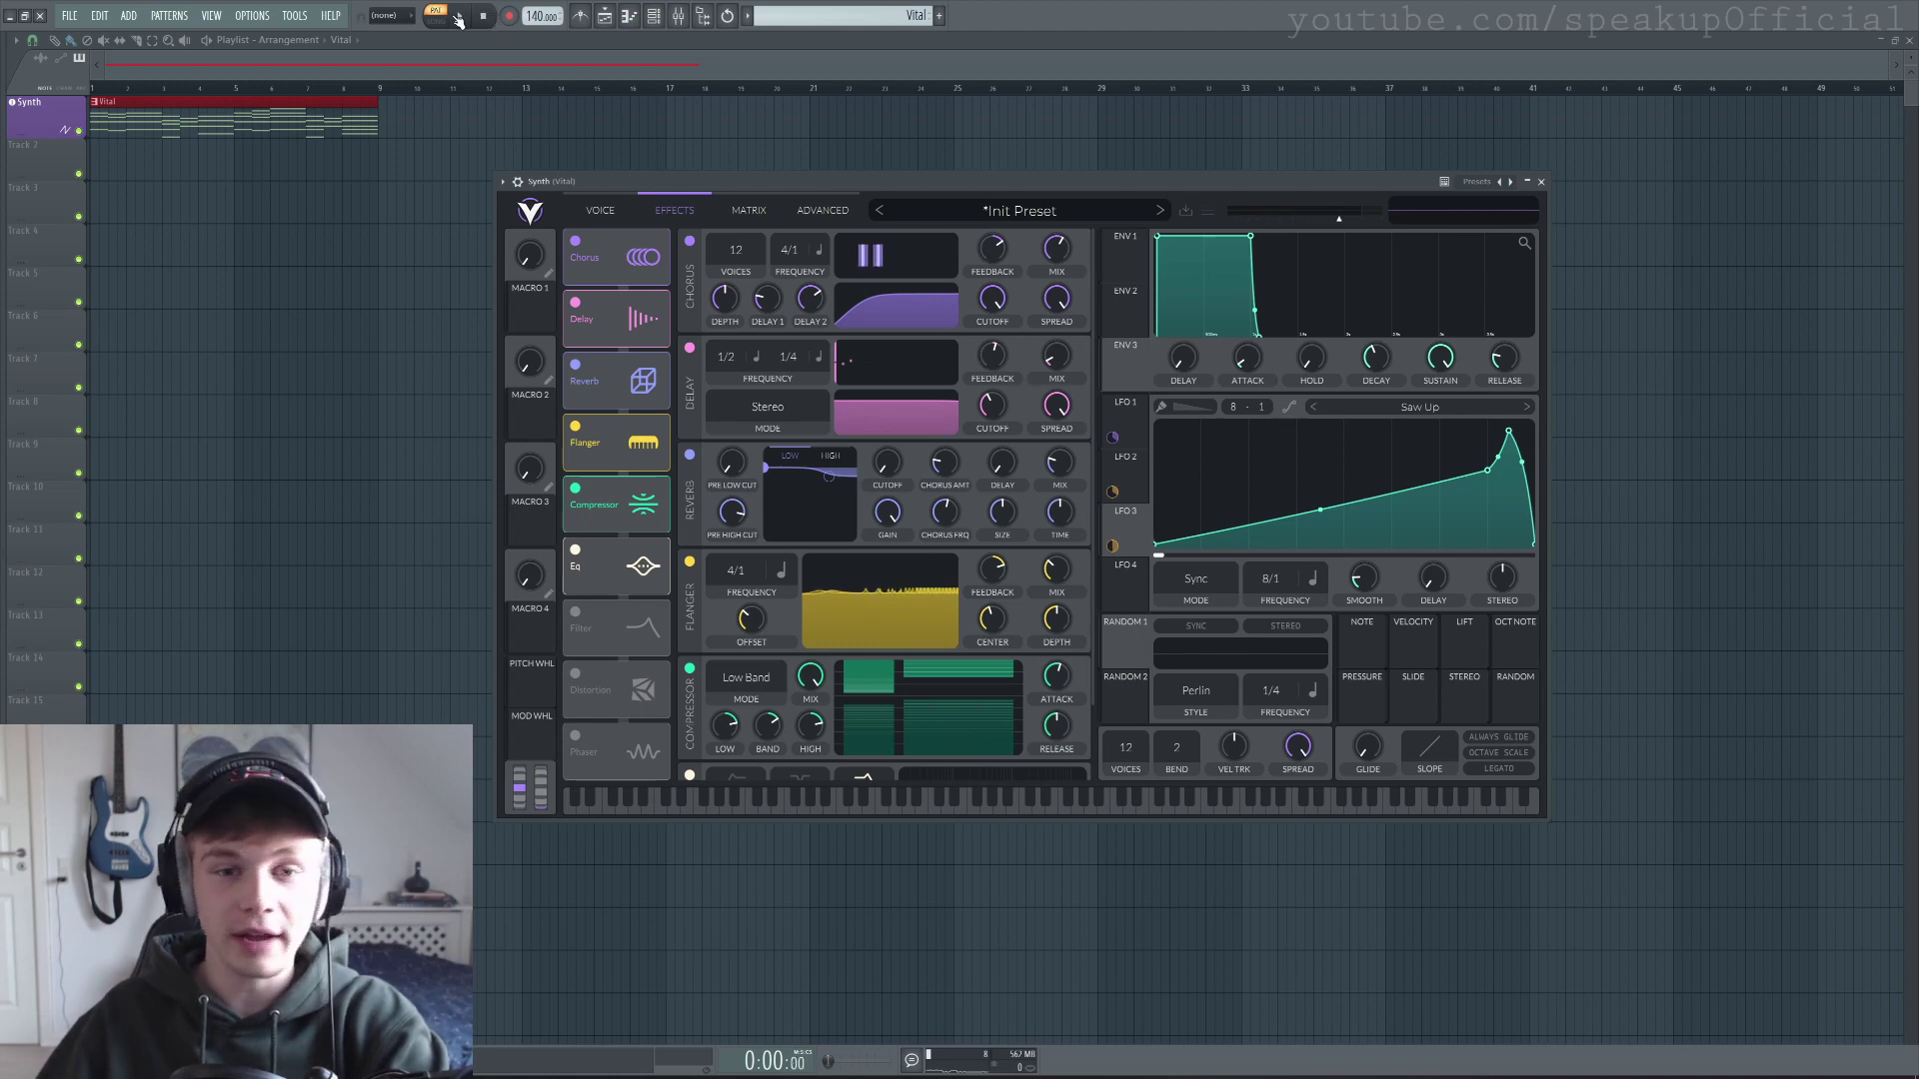
click(459, 17)
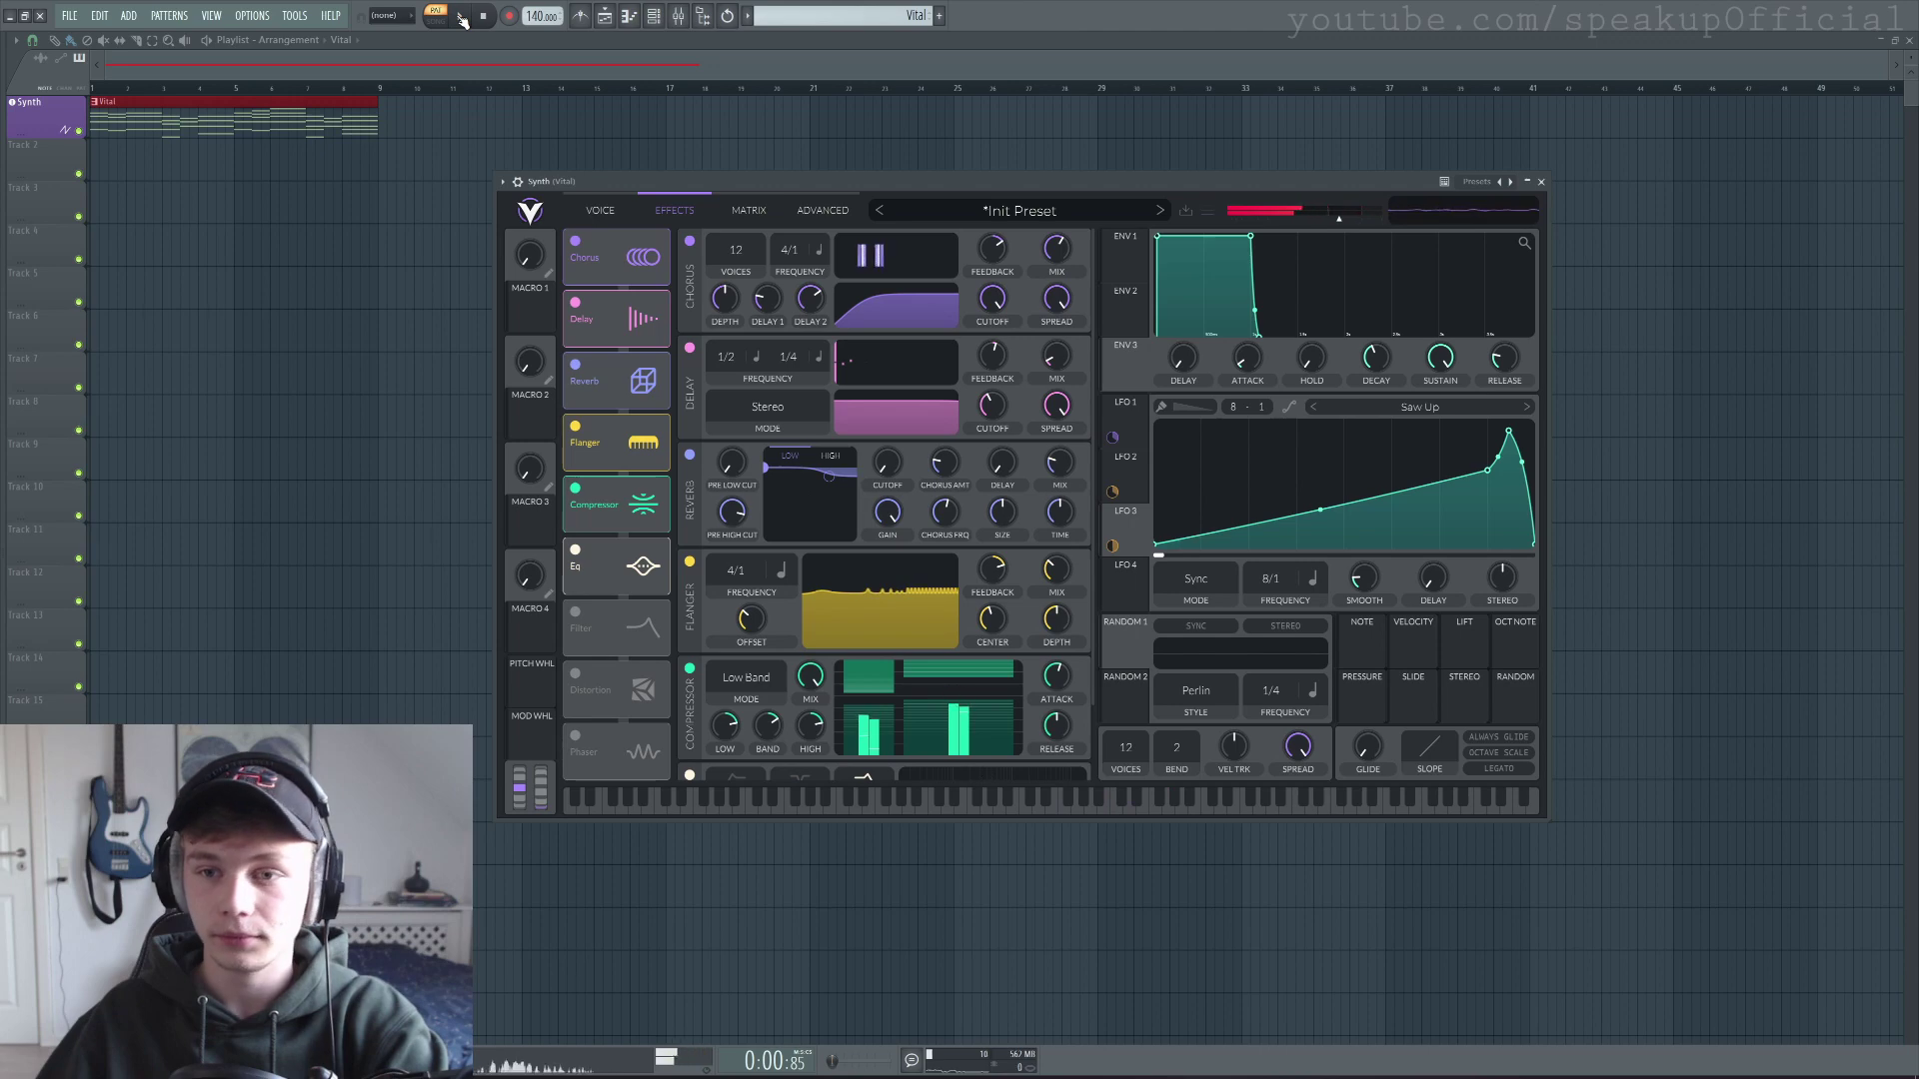
click(461, 17)
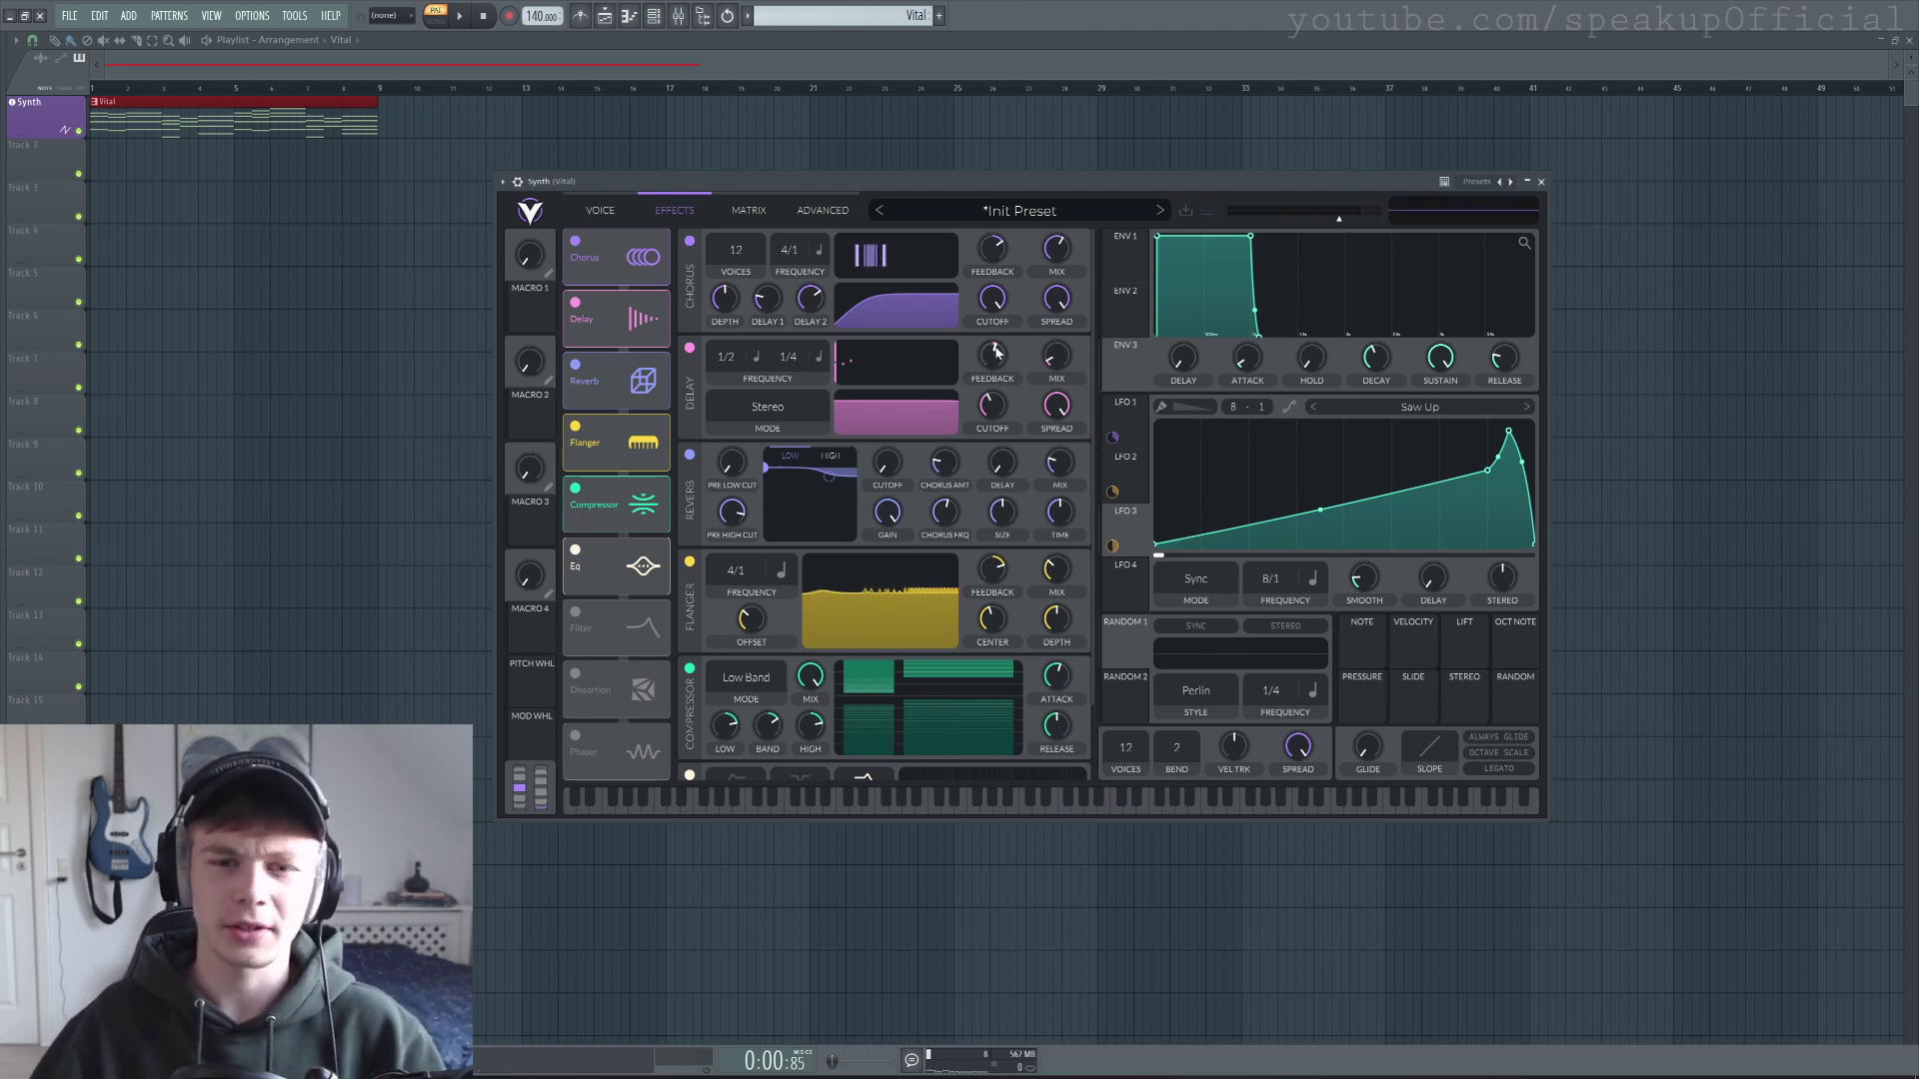
Compare the chords with the reverb bypassed and with it switched back on.
scroll(703, 405, down, 2)
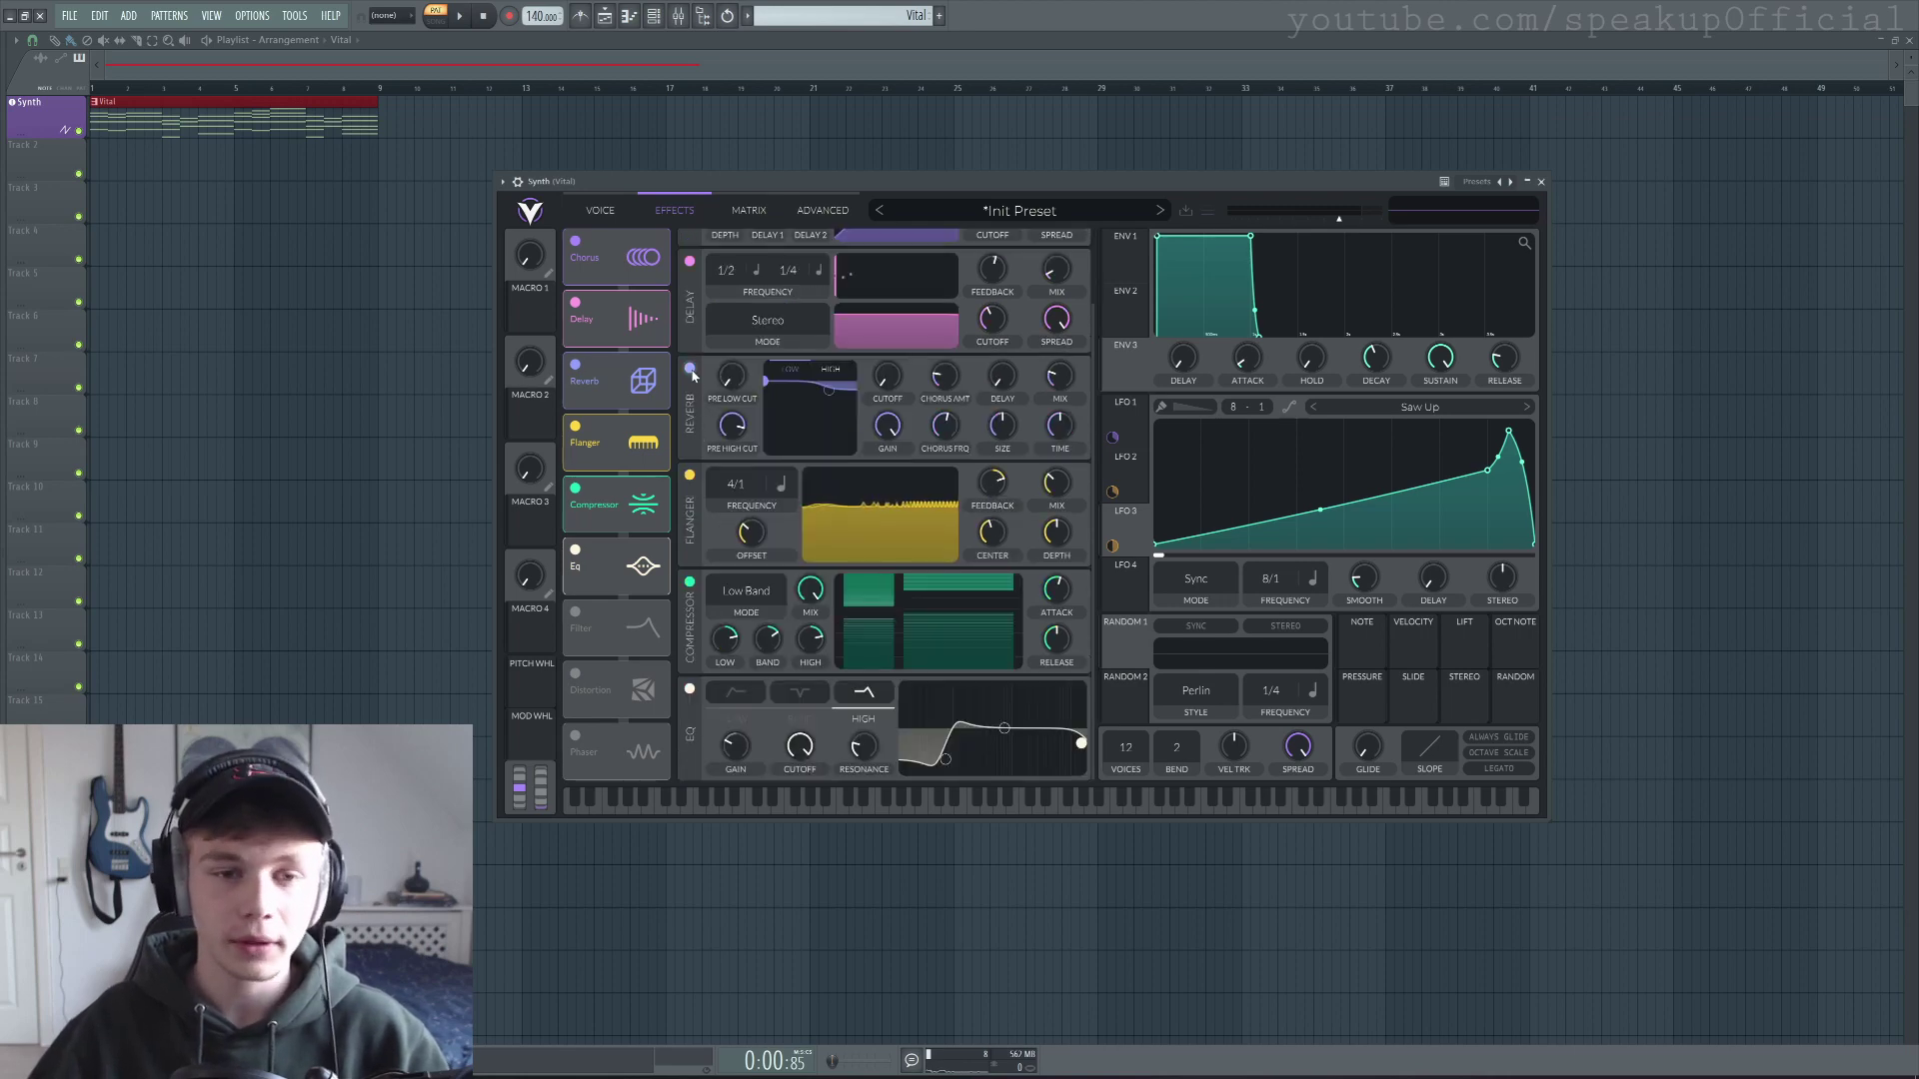
click(689, 369)
click(458, 15)
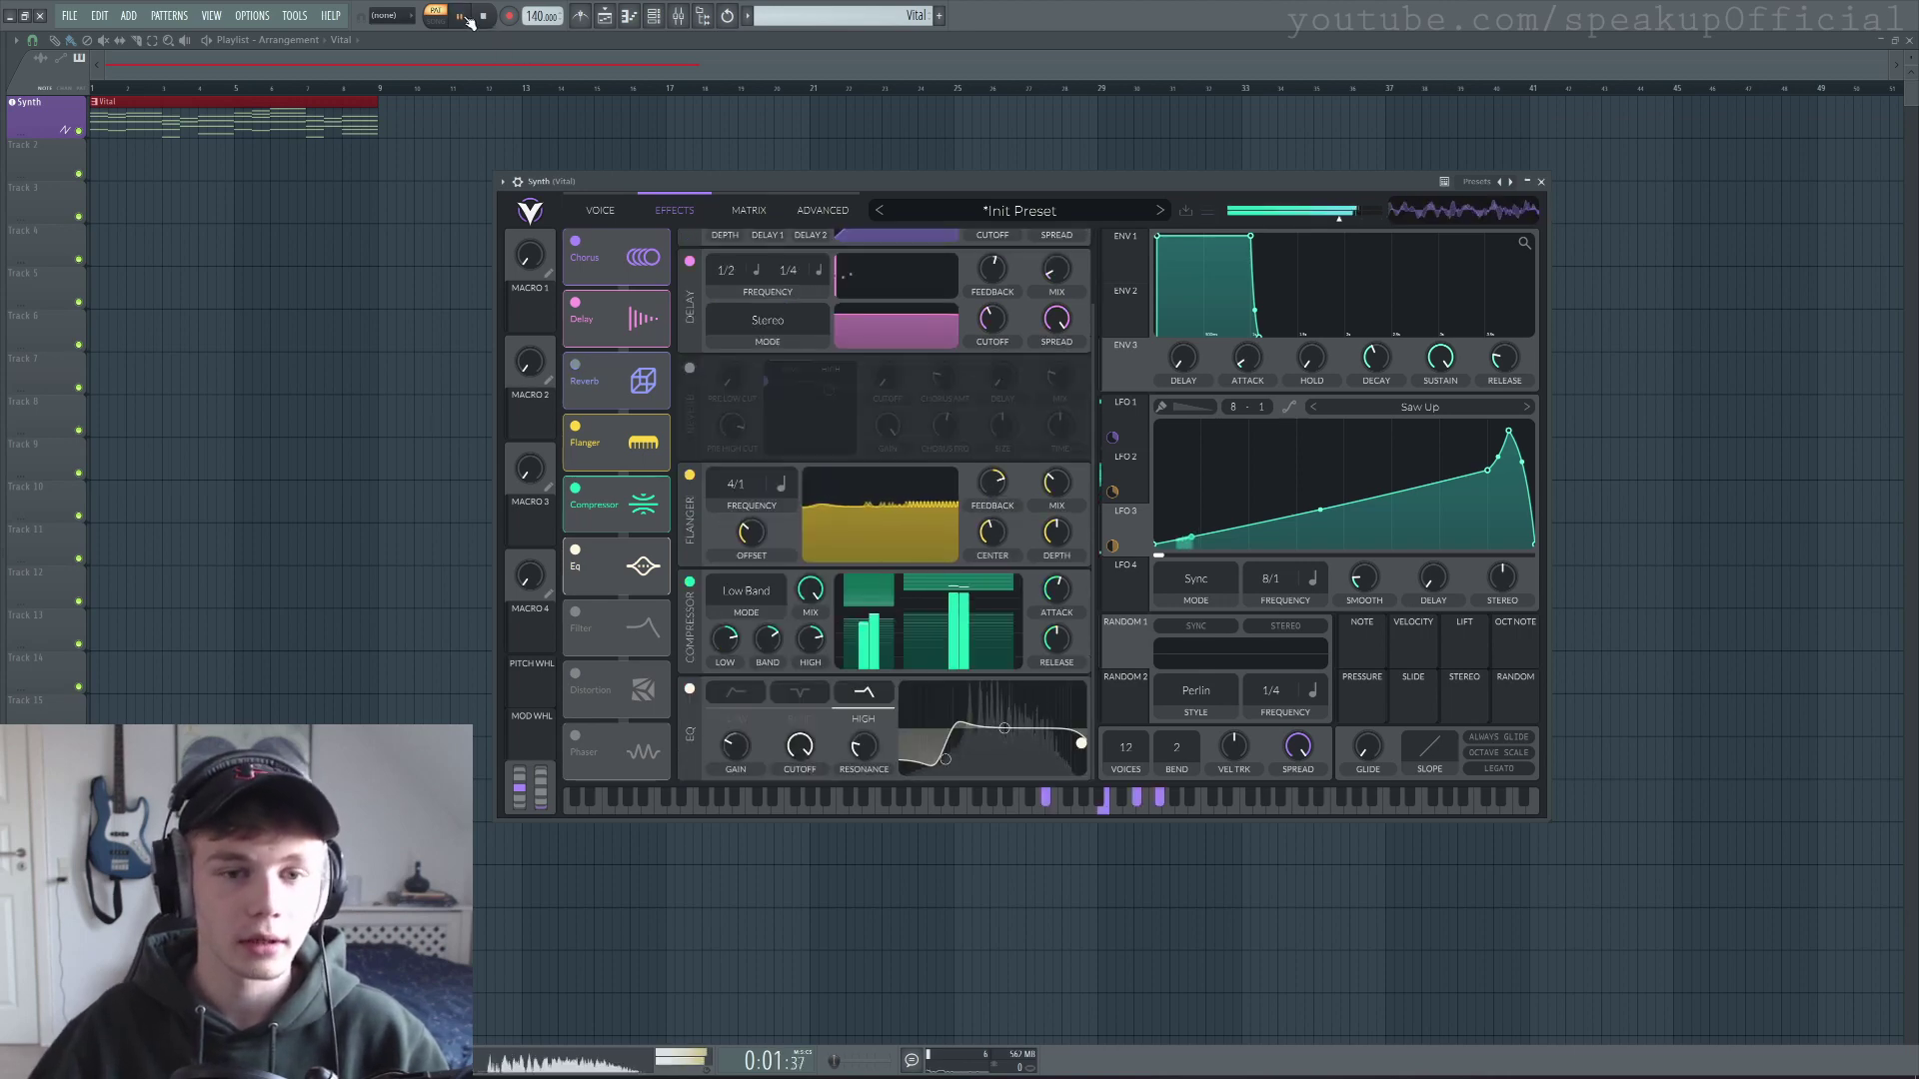
click(689, 369)
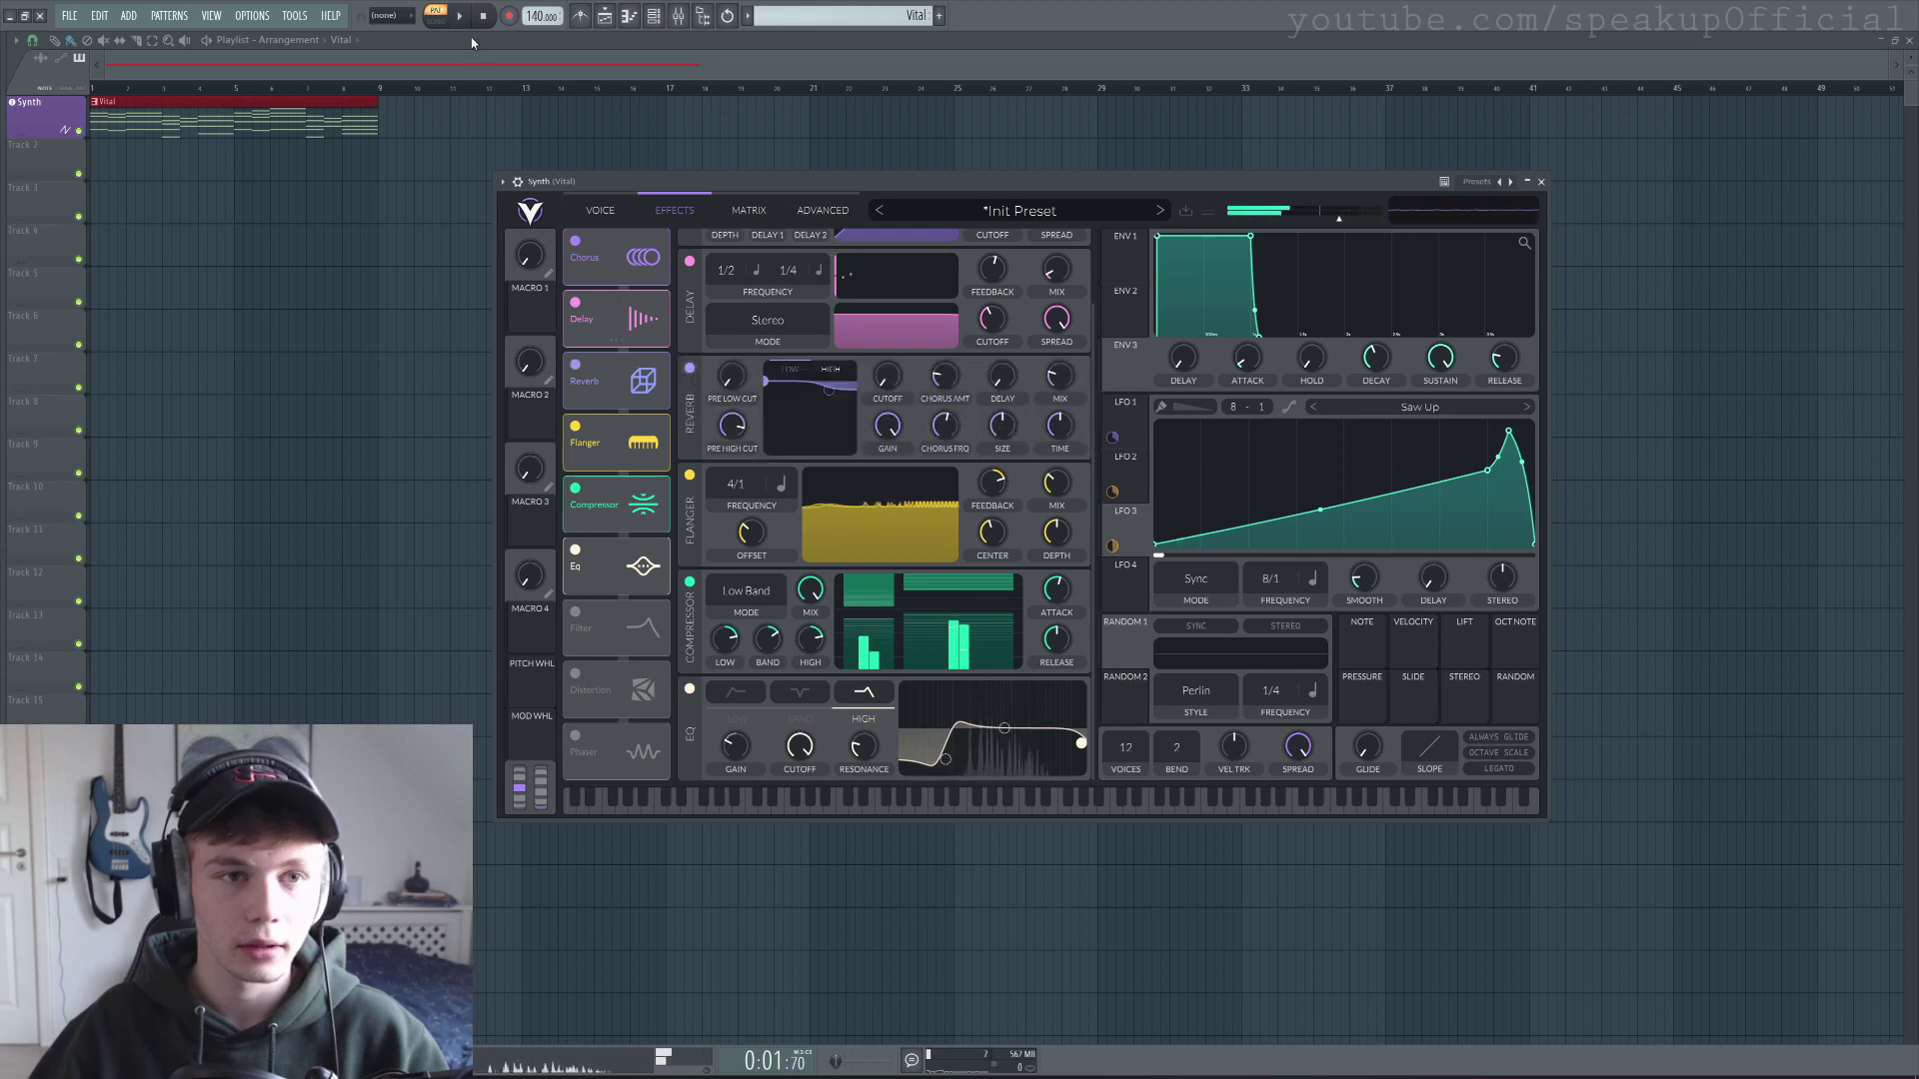
click(459, 15)
click(461, 17)
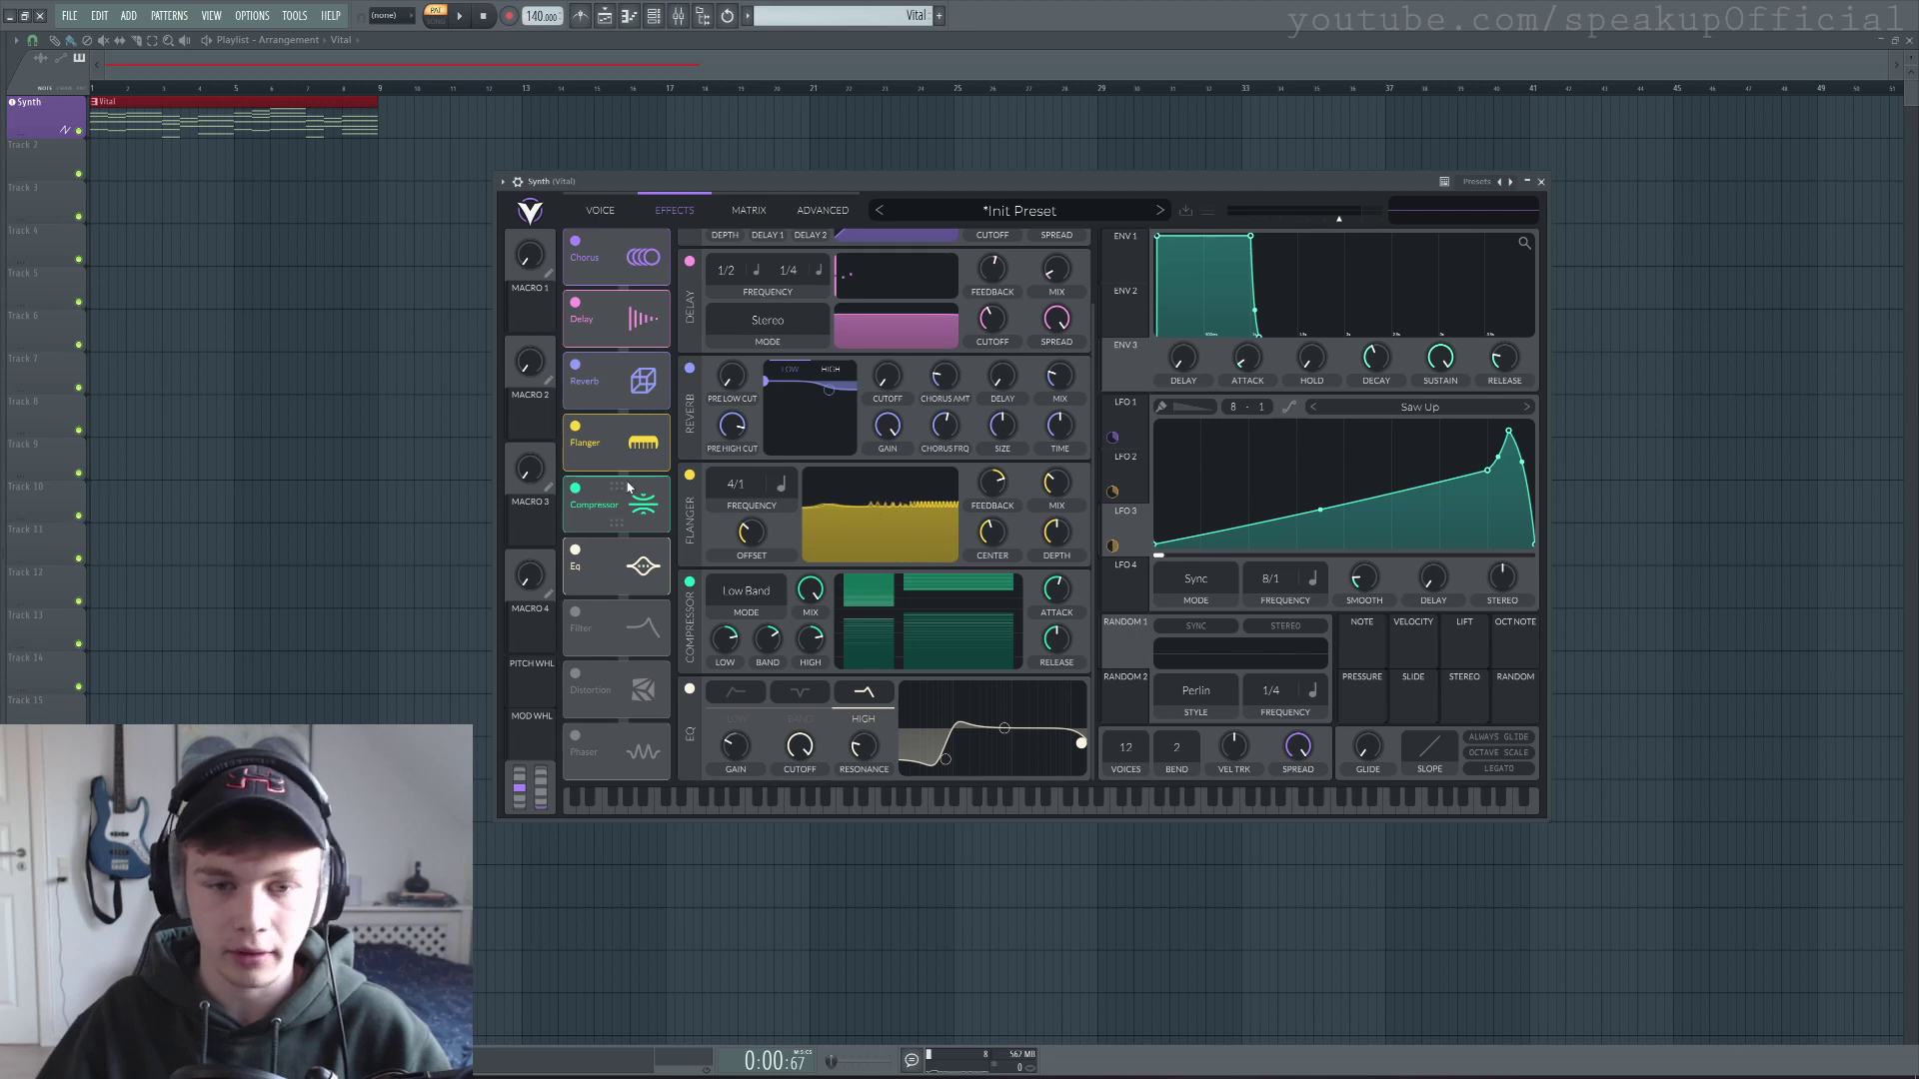
Compare the sound with the flanger bypassed and with it re-enabled, ending with playback stopped.
click(690, 475)
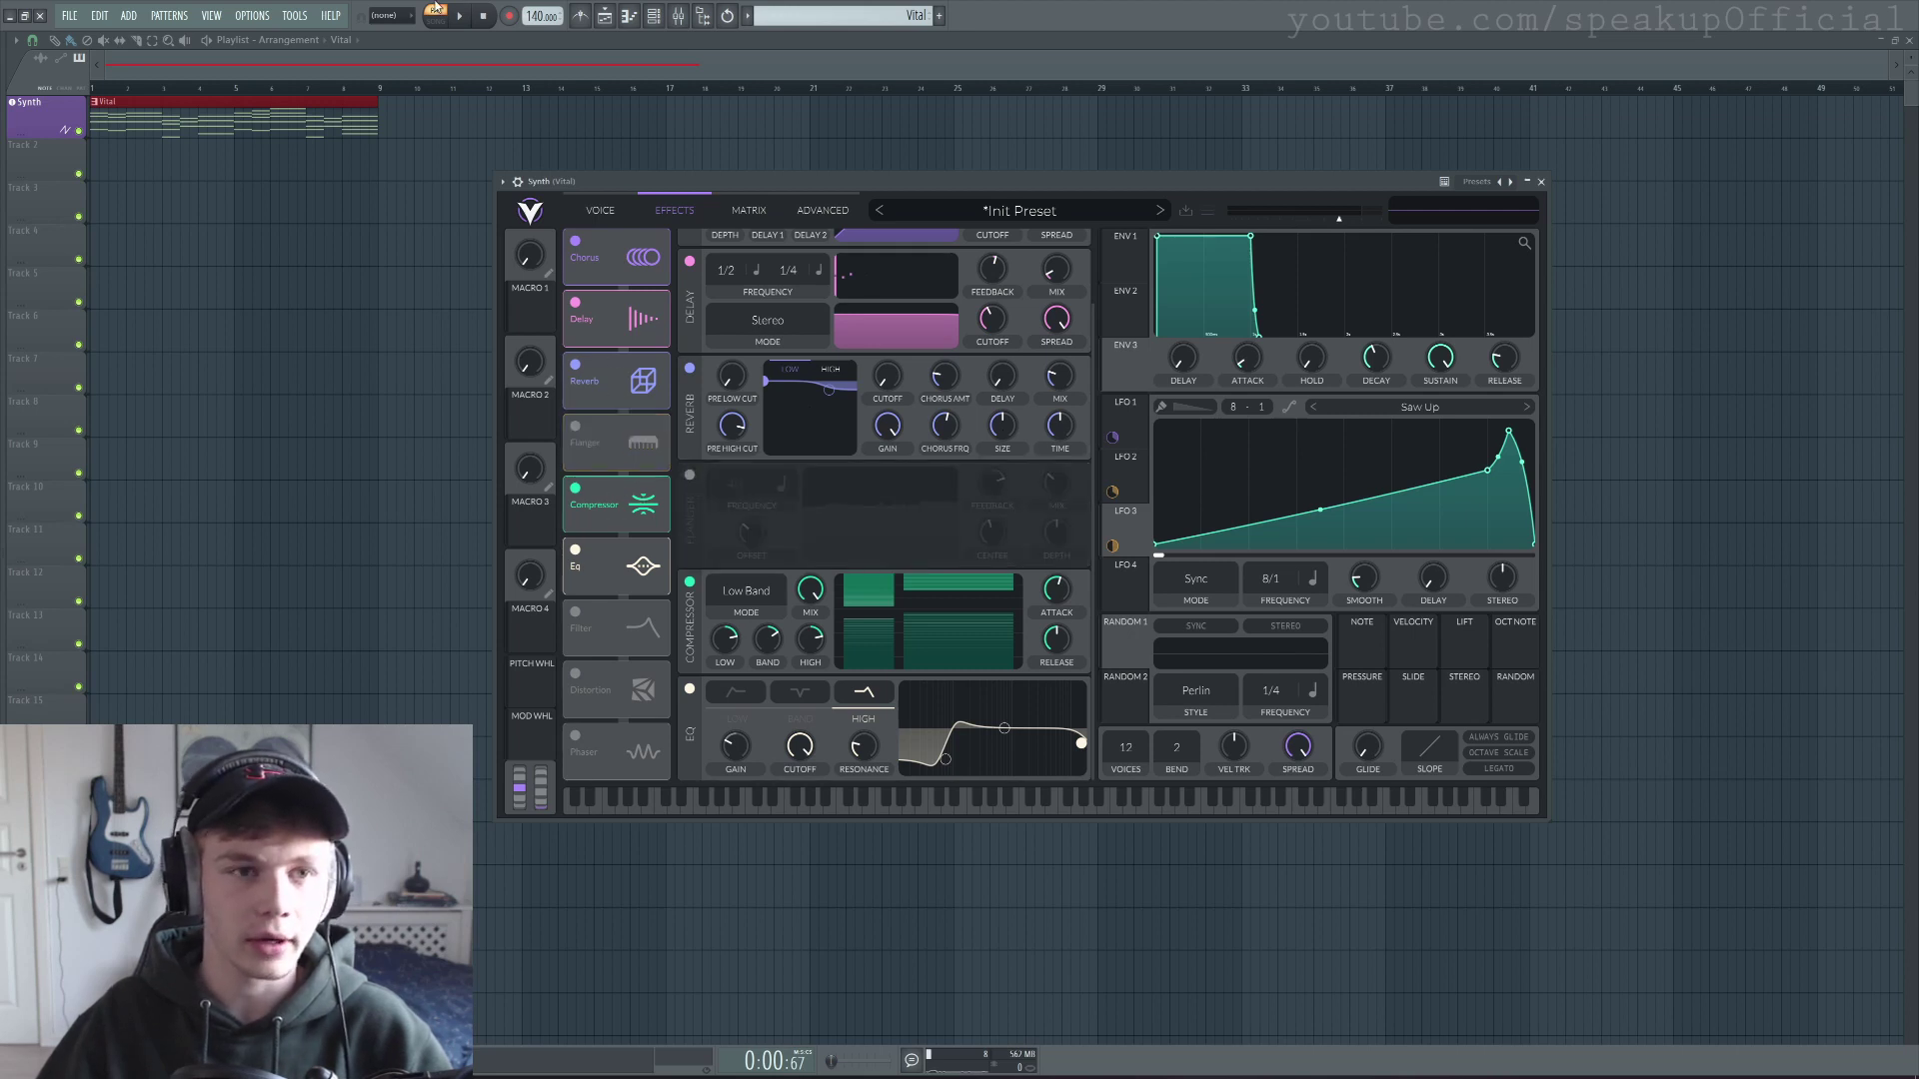
click(689, 475)
click(484, 16)
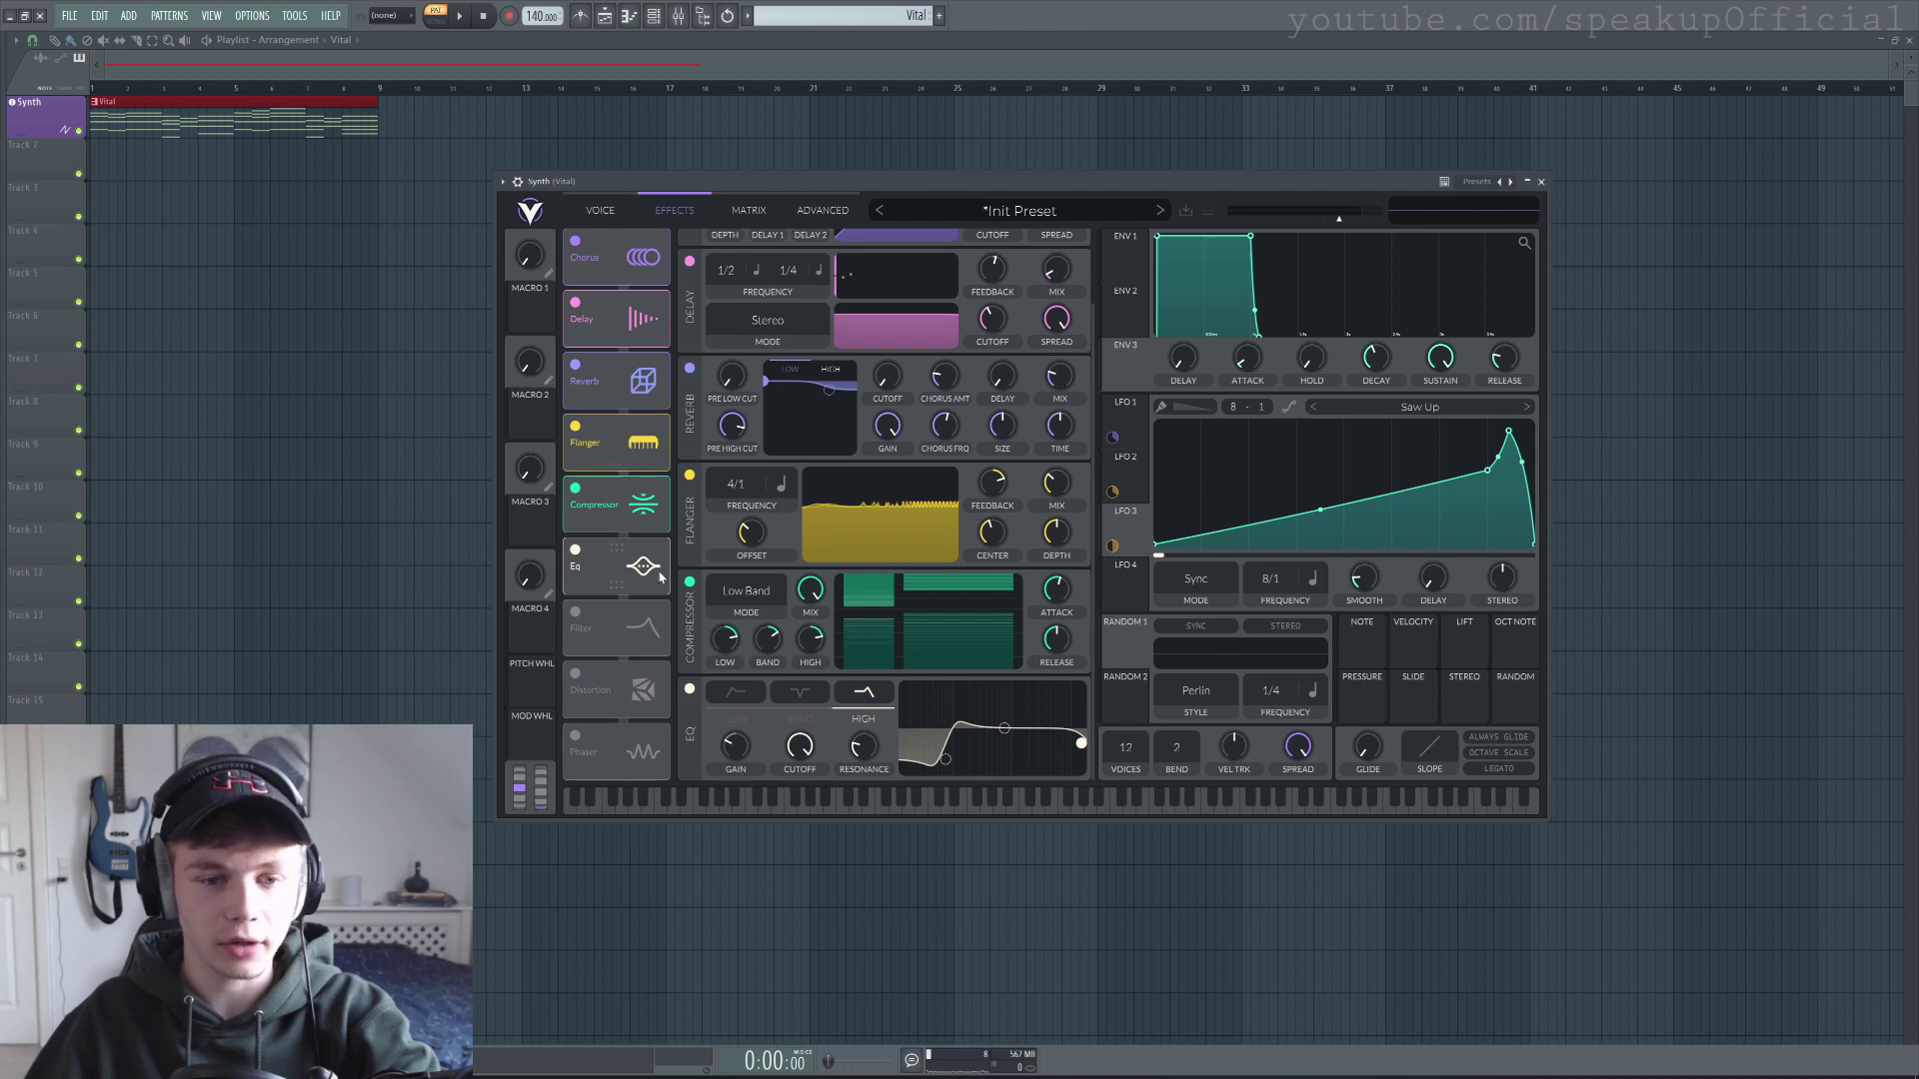
Compare the chords with the compressor bypassed and with it switched back on, ending with playback stopped.
click(690, 584)
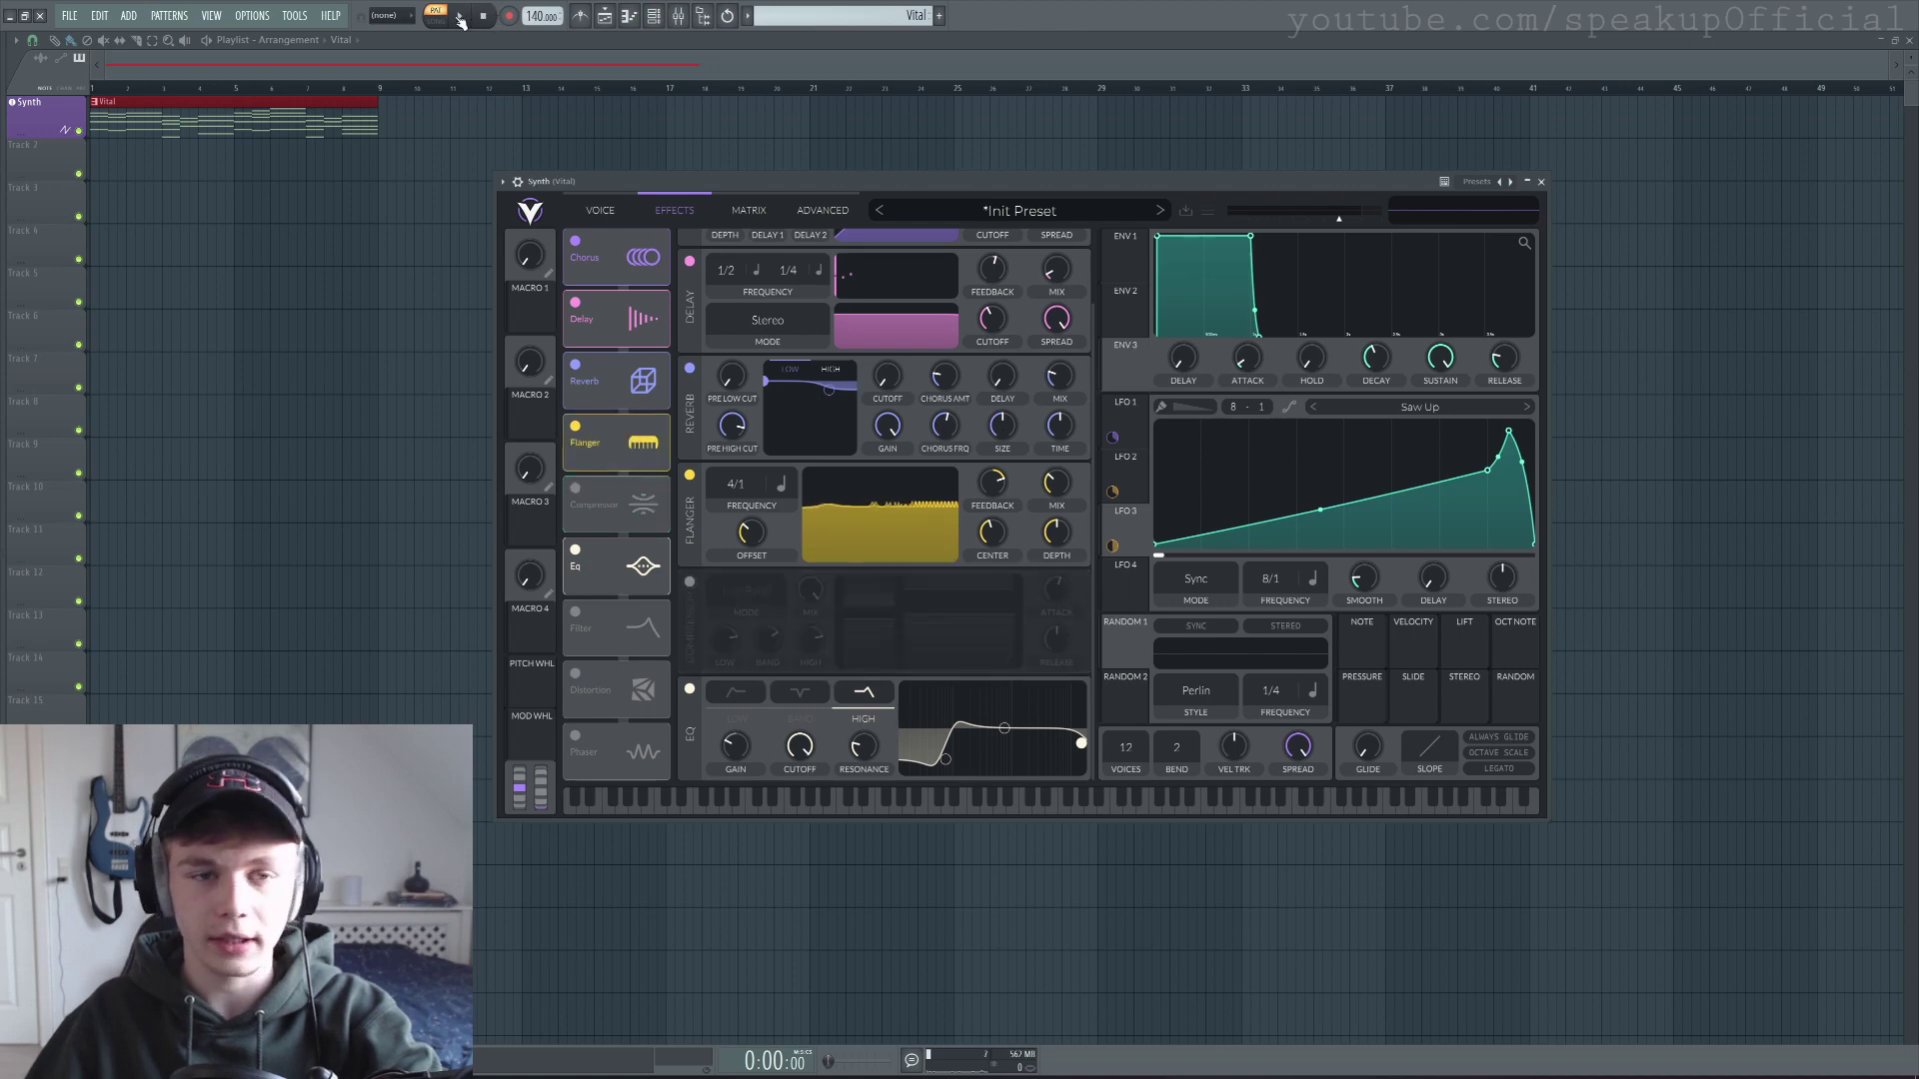
click(459, 15)
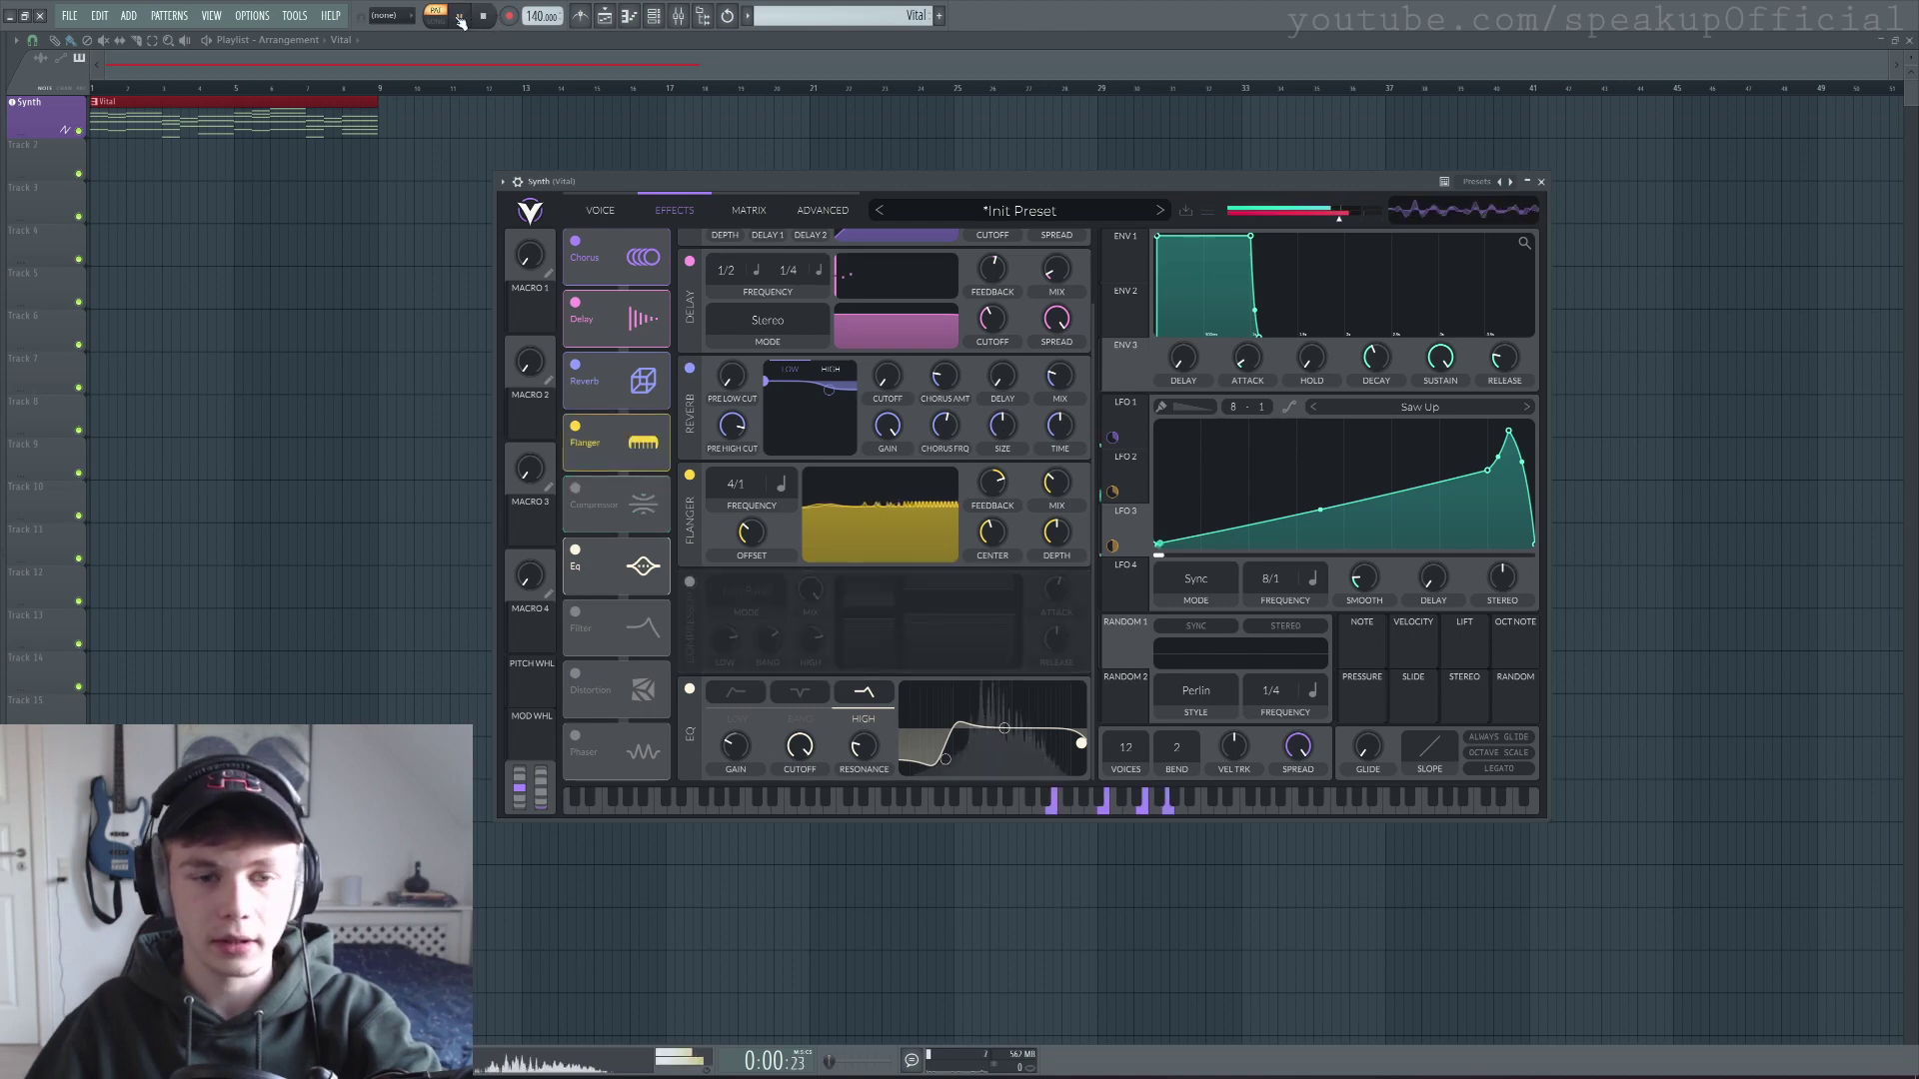
click(689, 584)
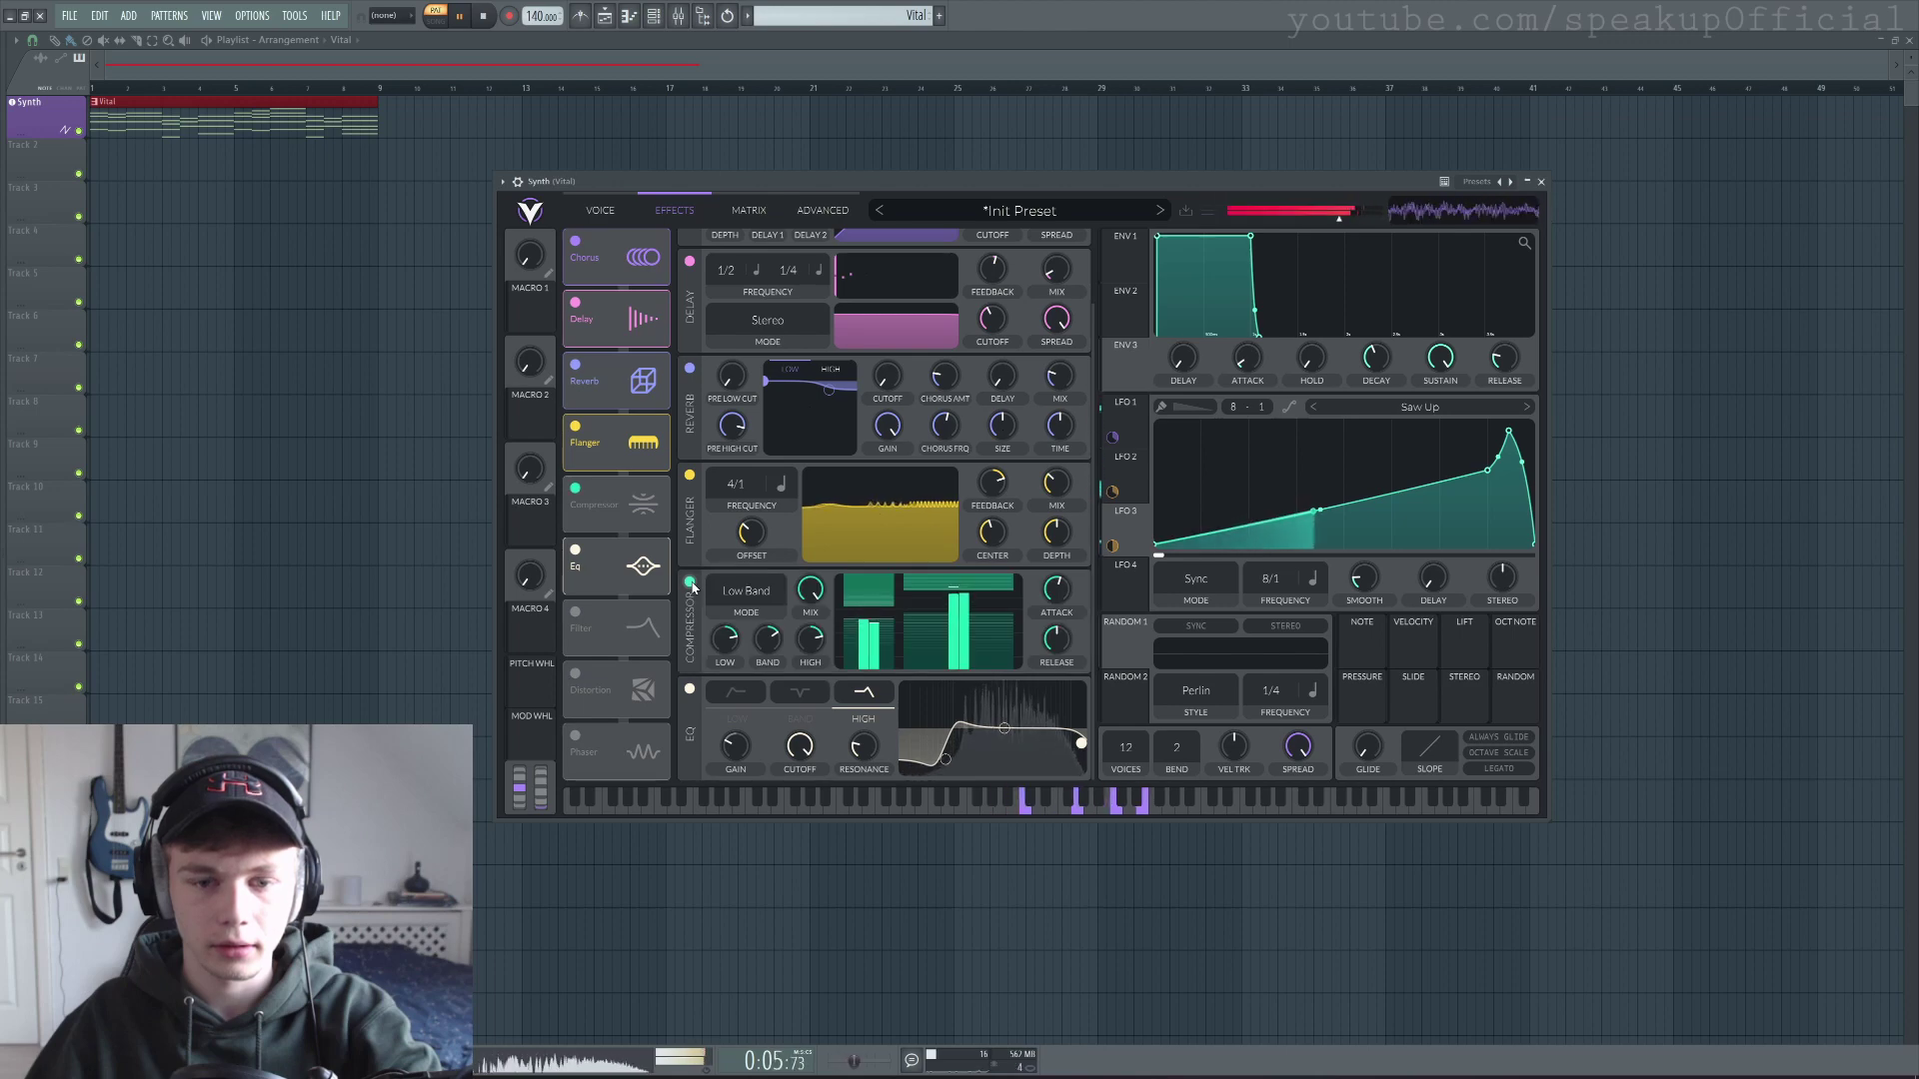
click(689, 585)
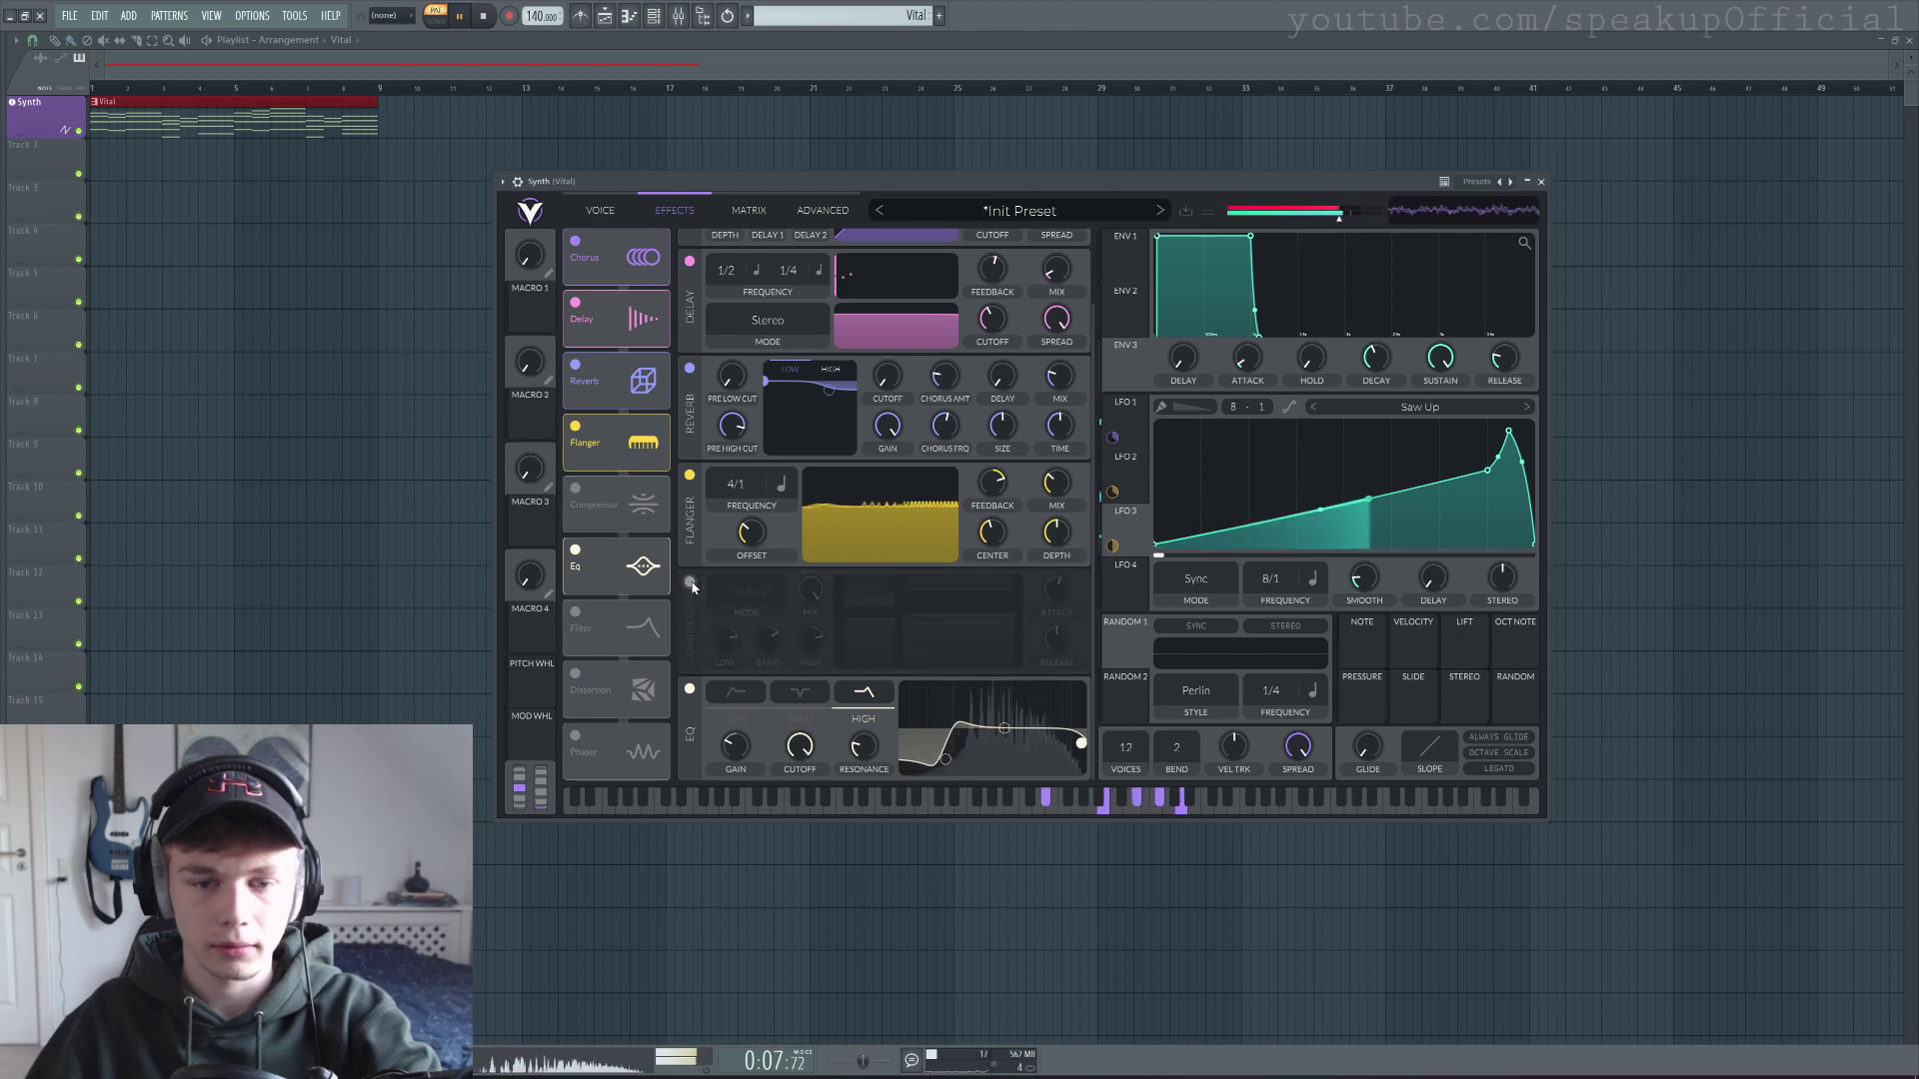
click(690, 585)
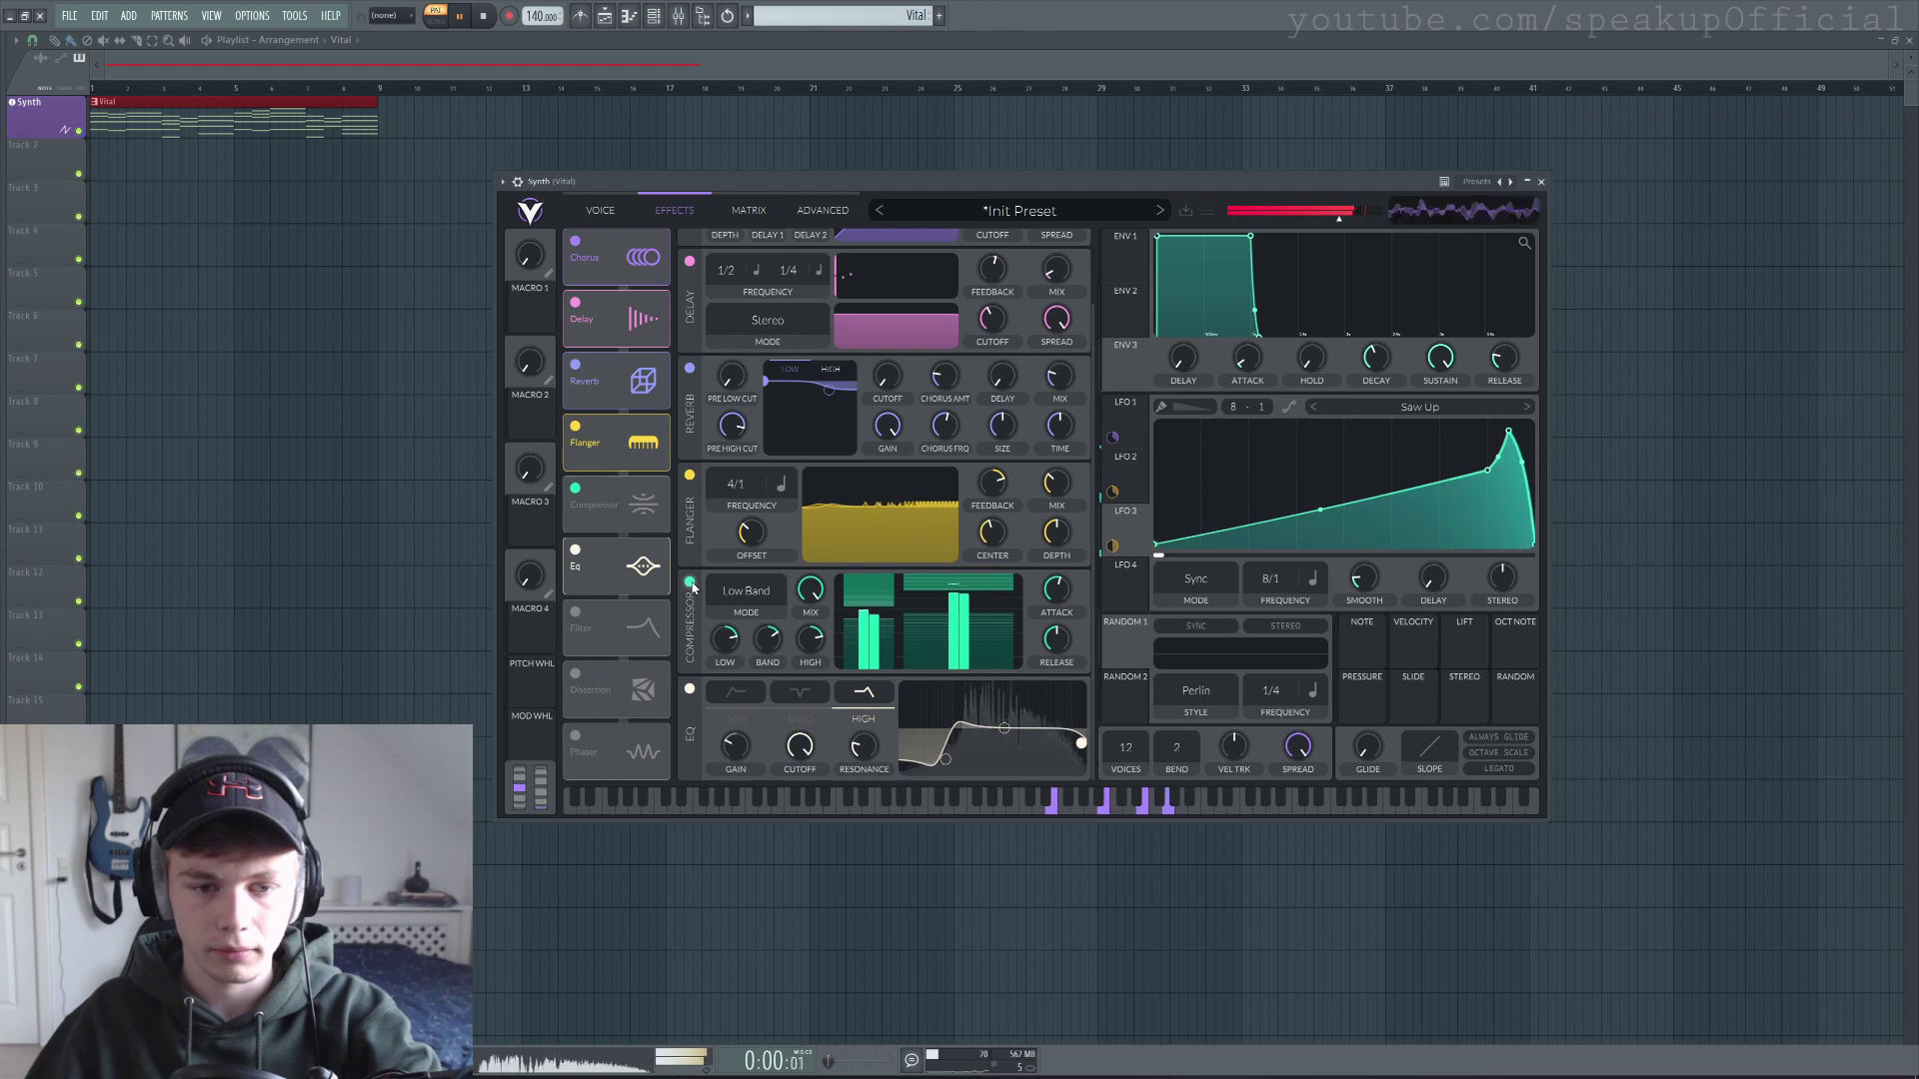
key(space)
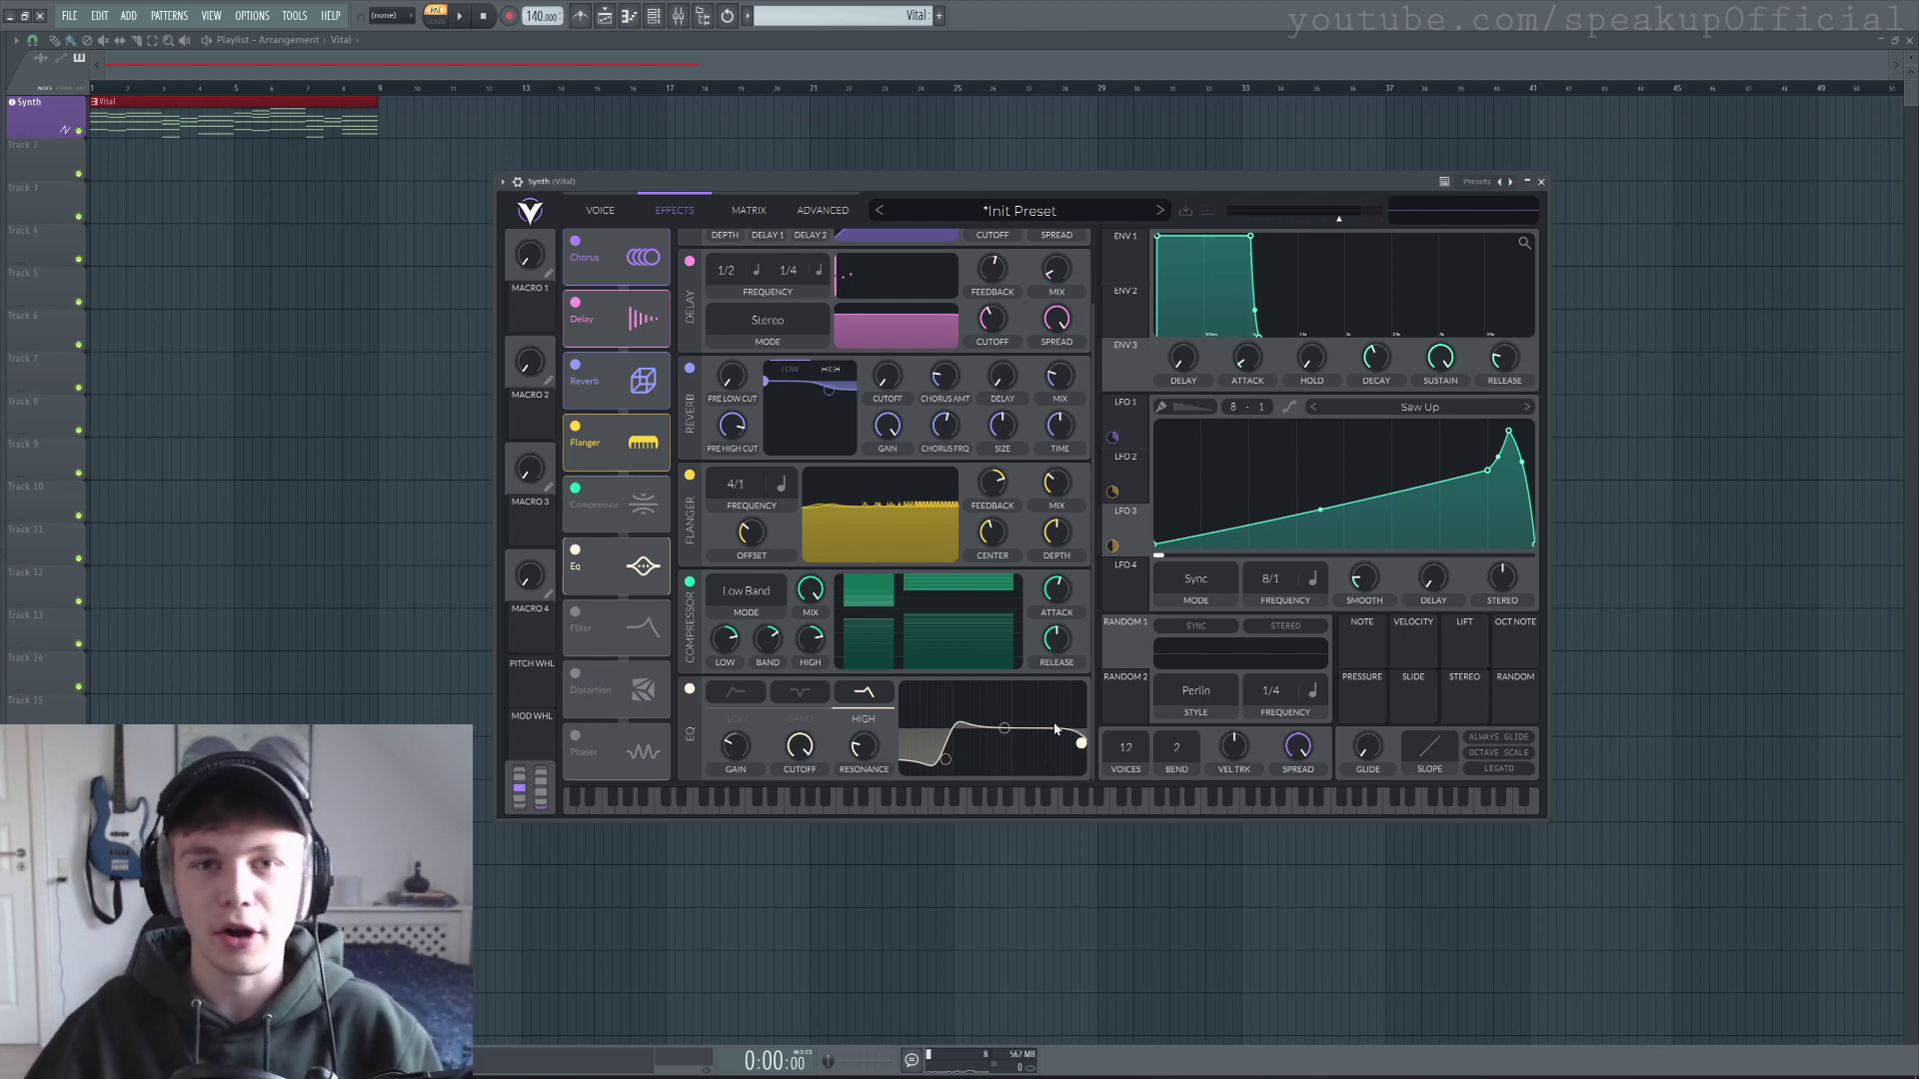
Save the synth sound as a preset named "Stab in the eye" with the Experiment style.
click(600, 210)
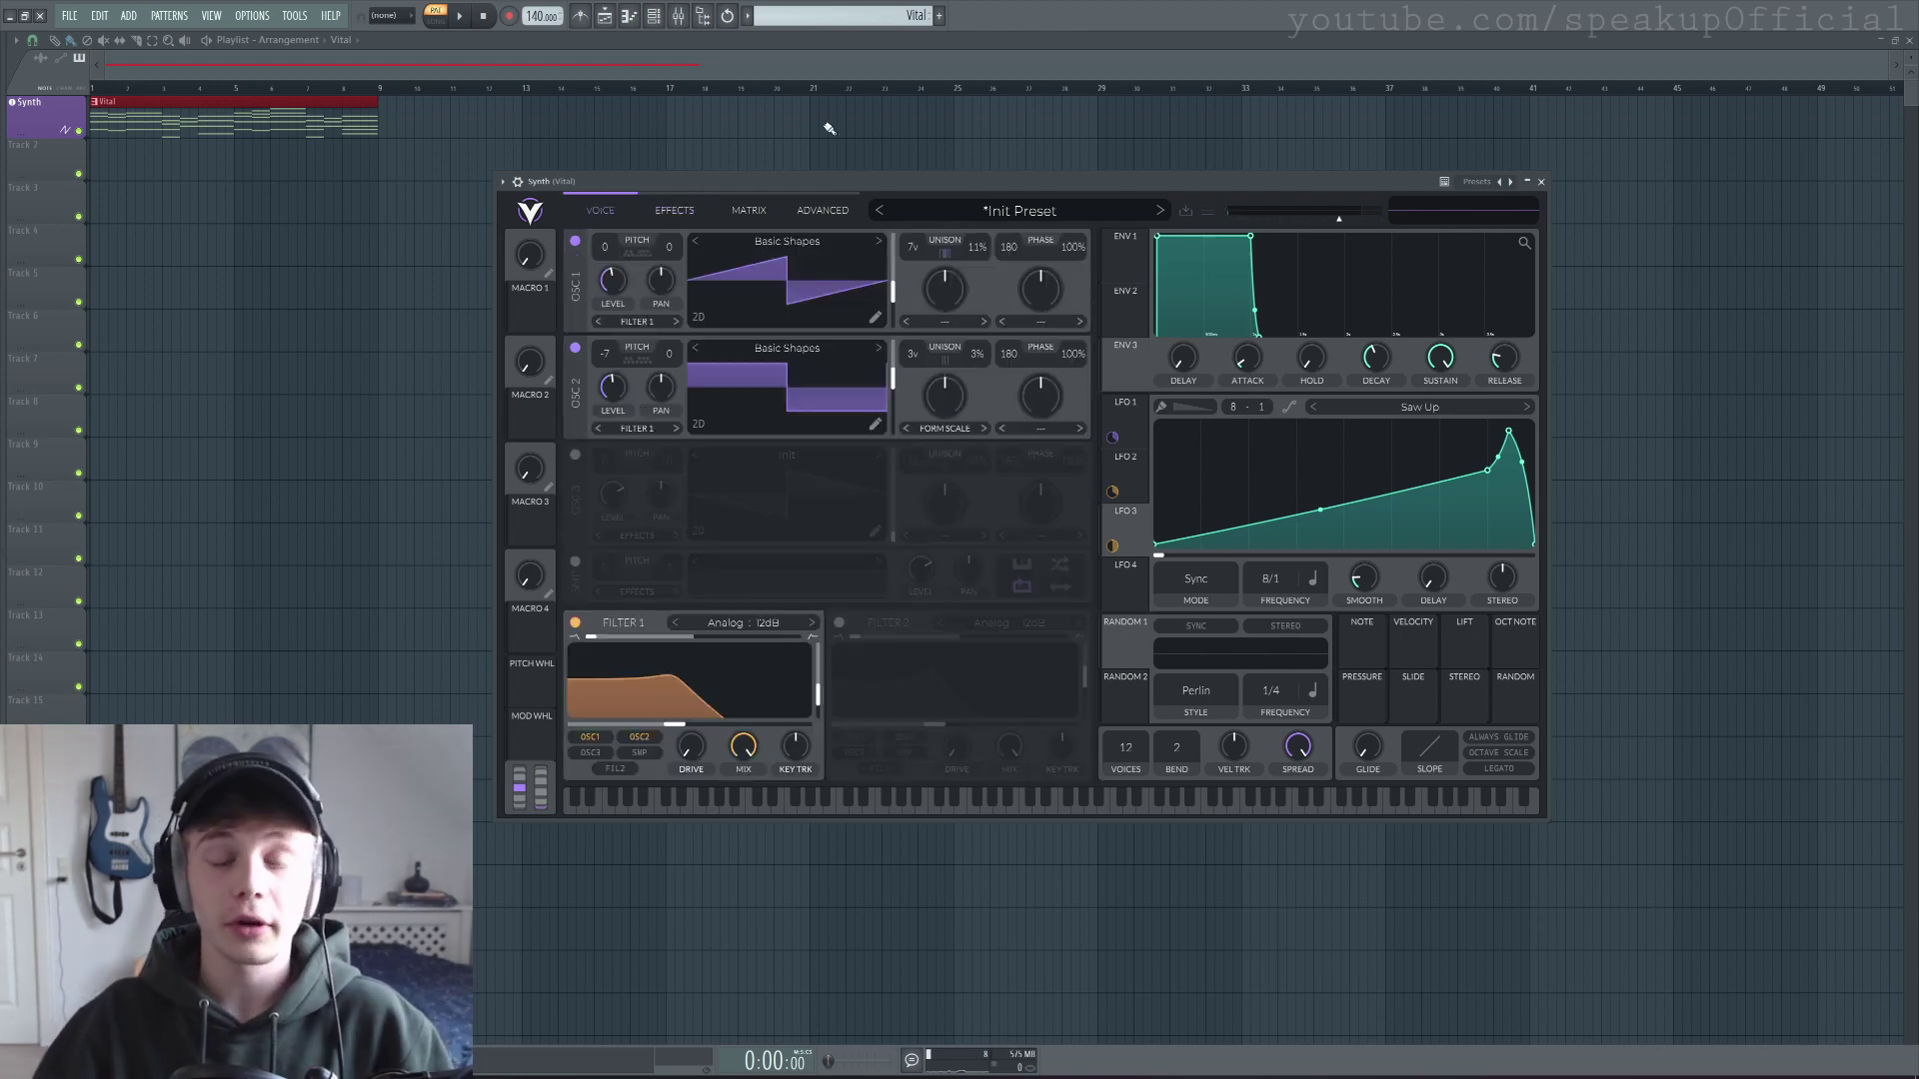
click(1189, 211)
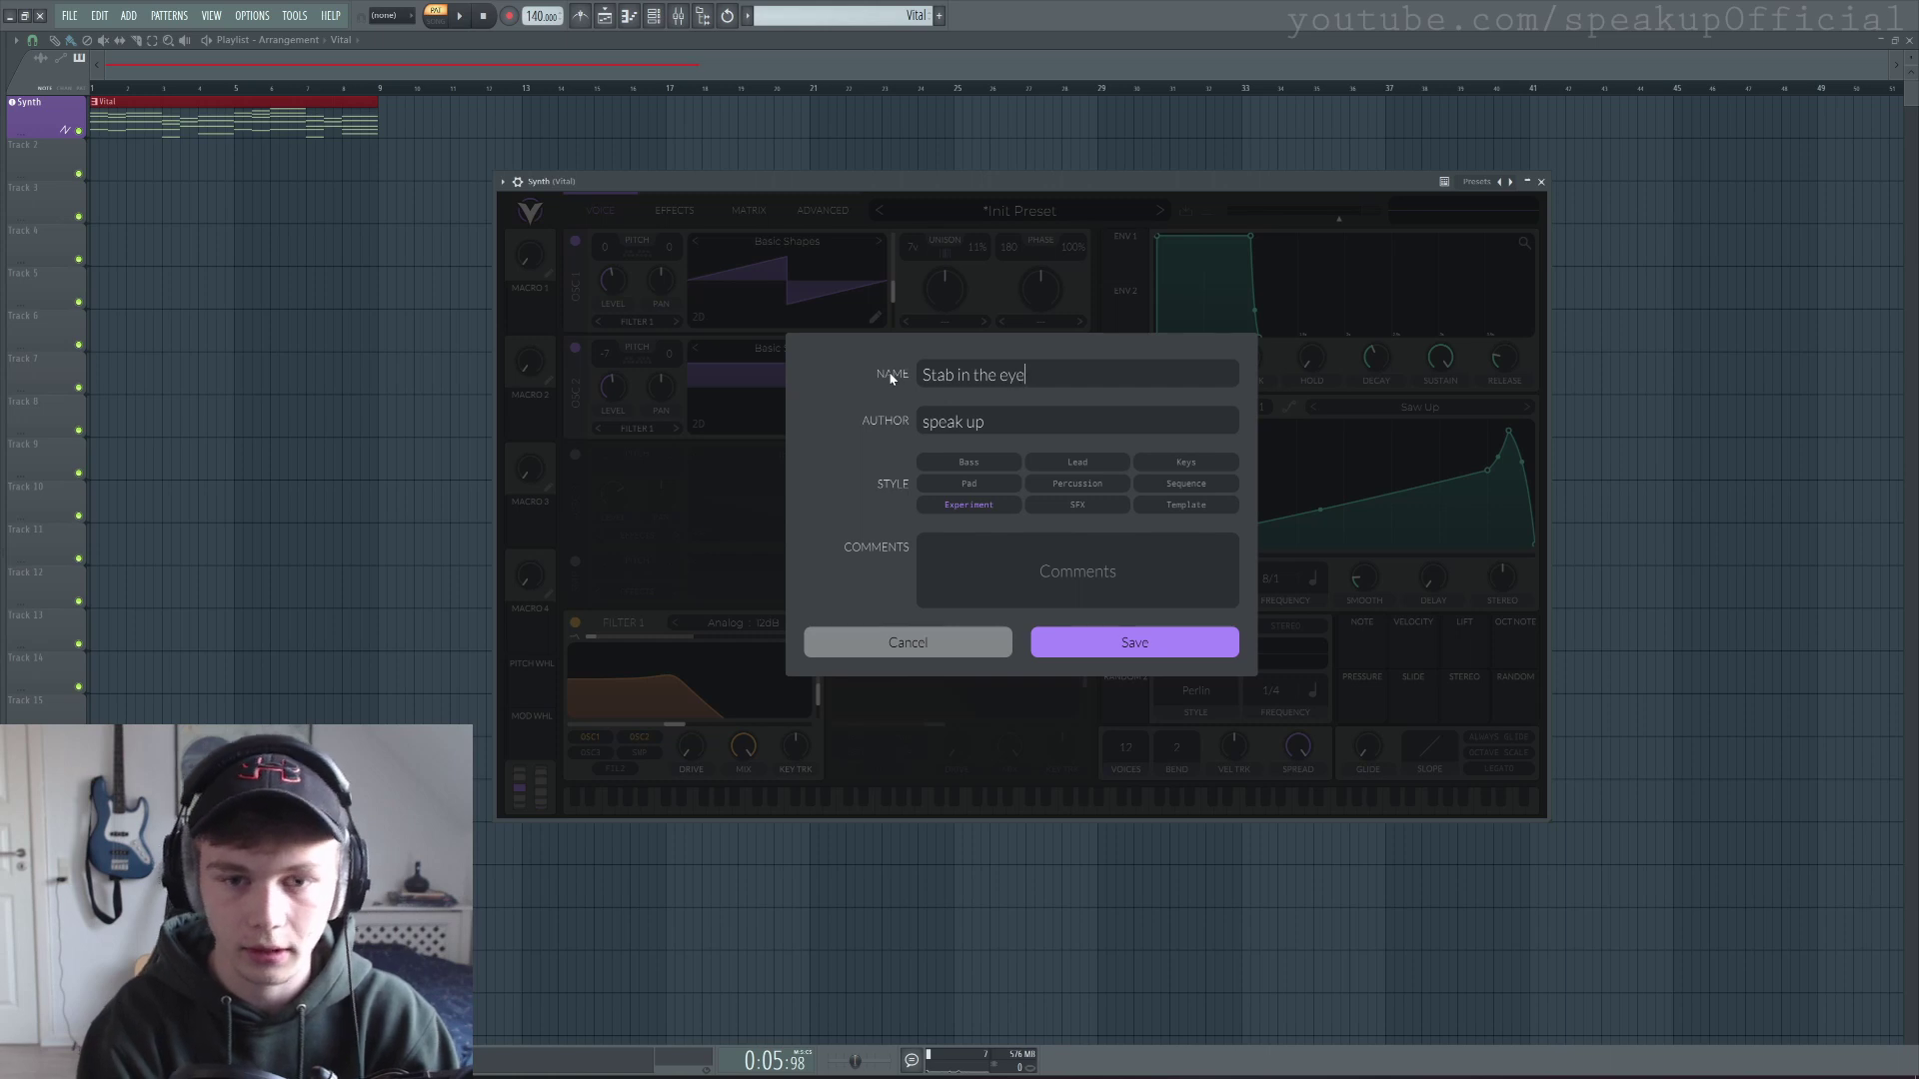
click(1134, 643)
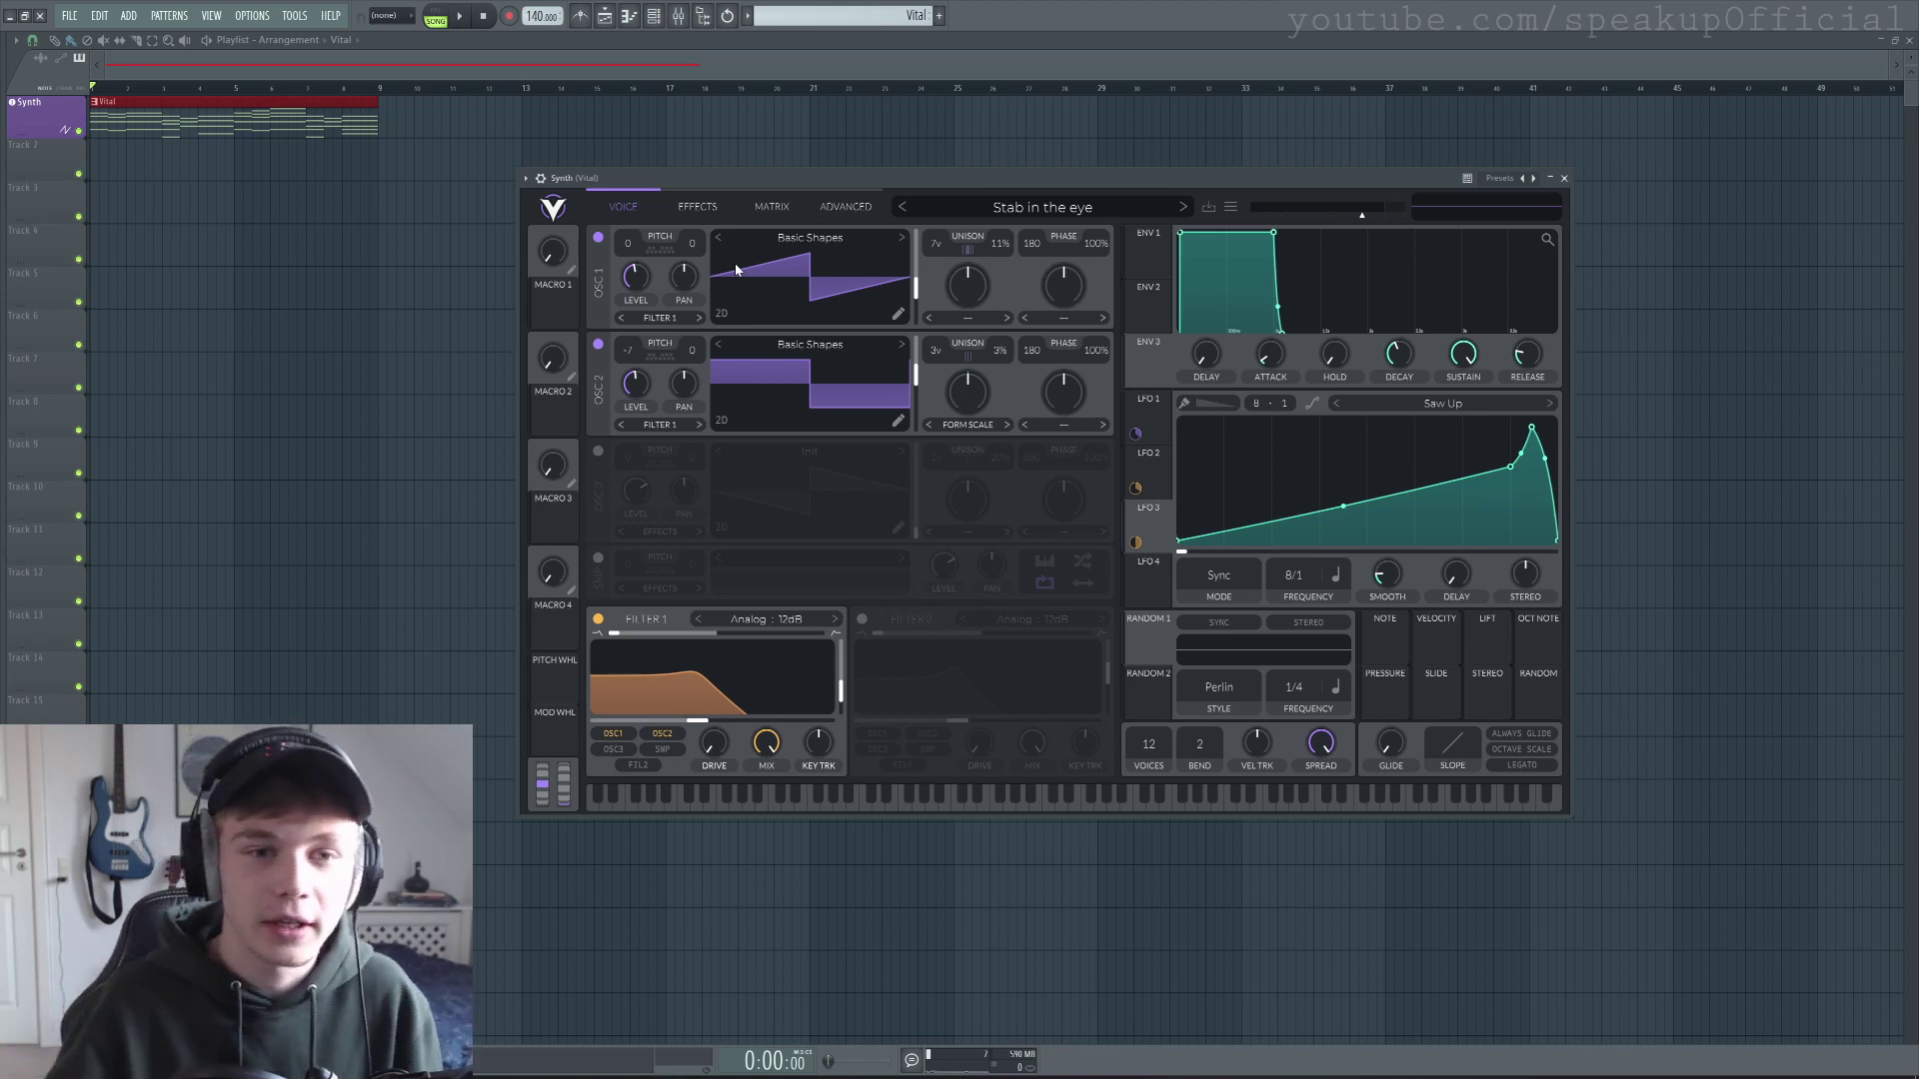
Review the preset's effects and oscillator settings, and play the first bars of the chord pattern in the piano roll.
click(692, 208)
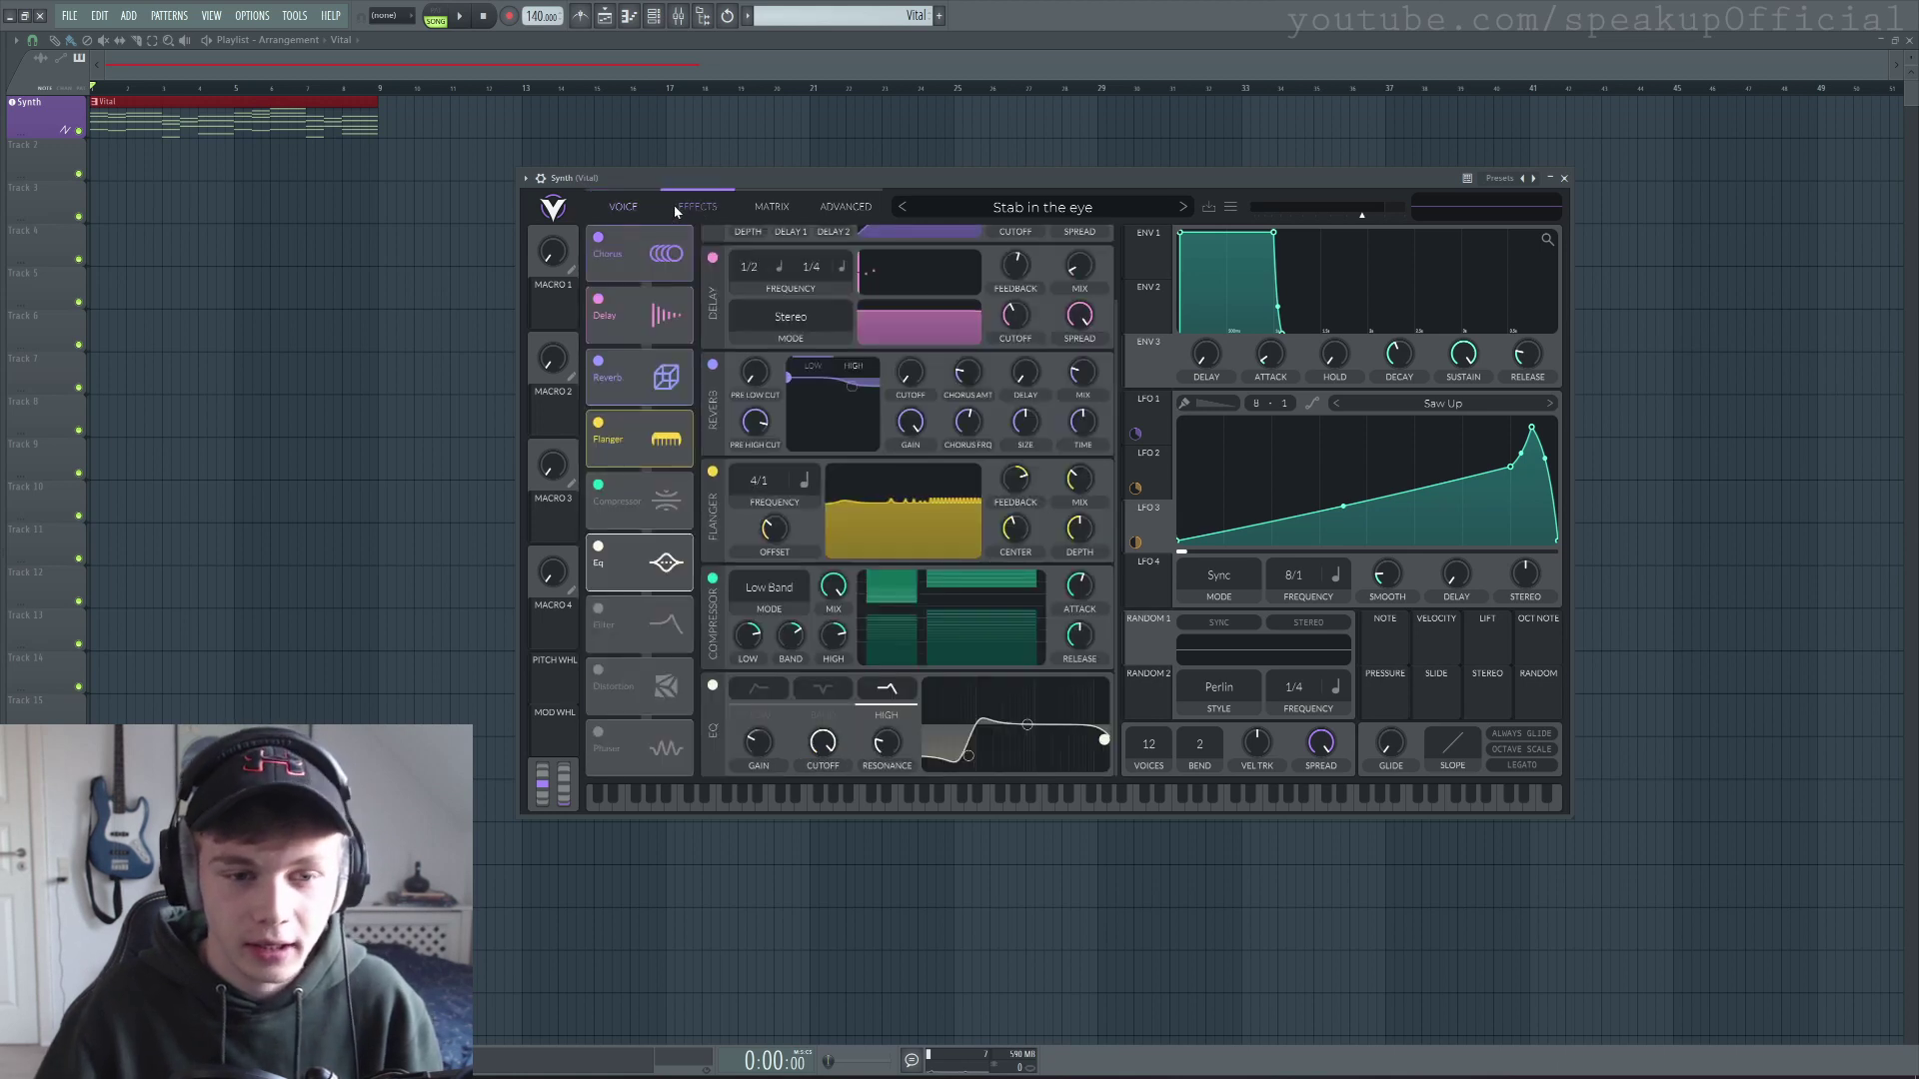
click(624, 207)
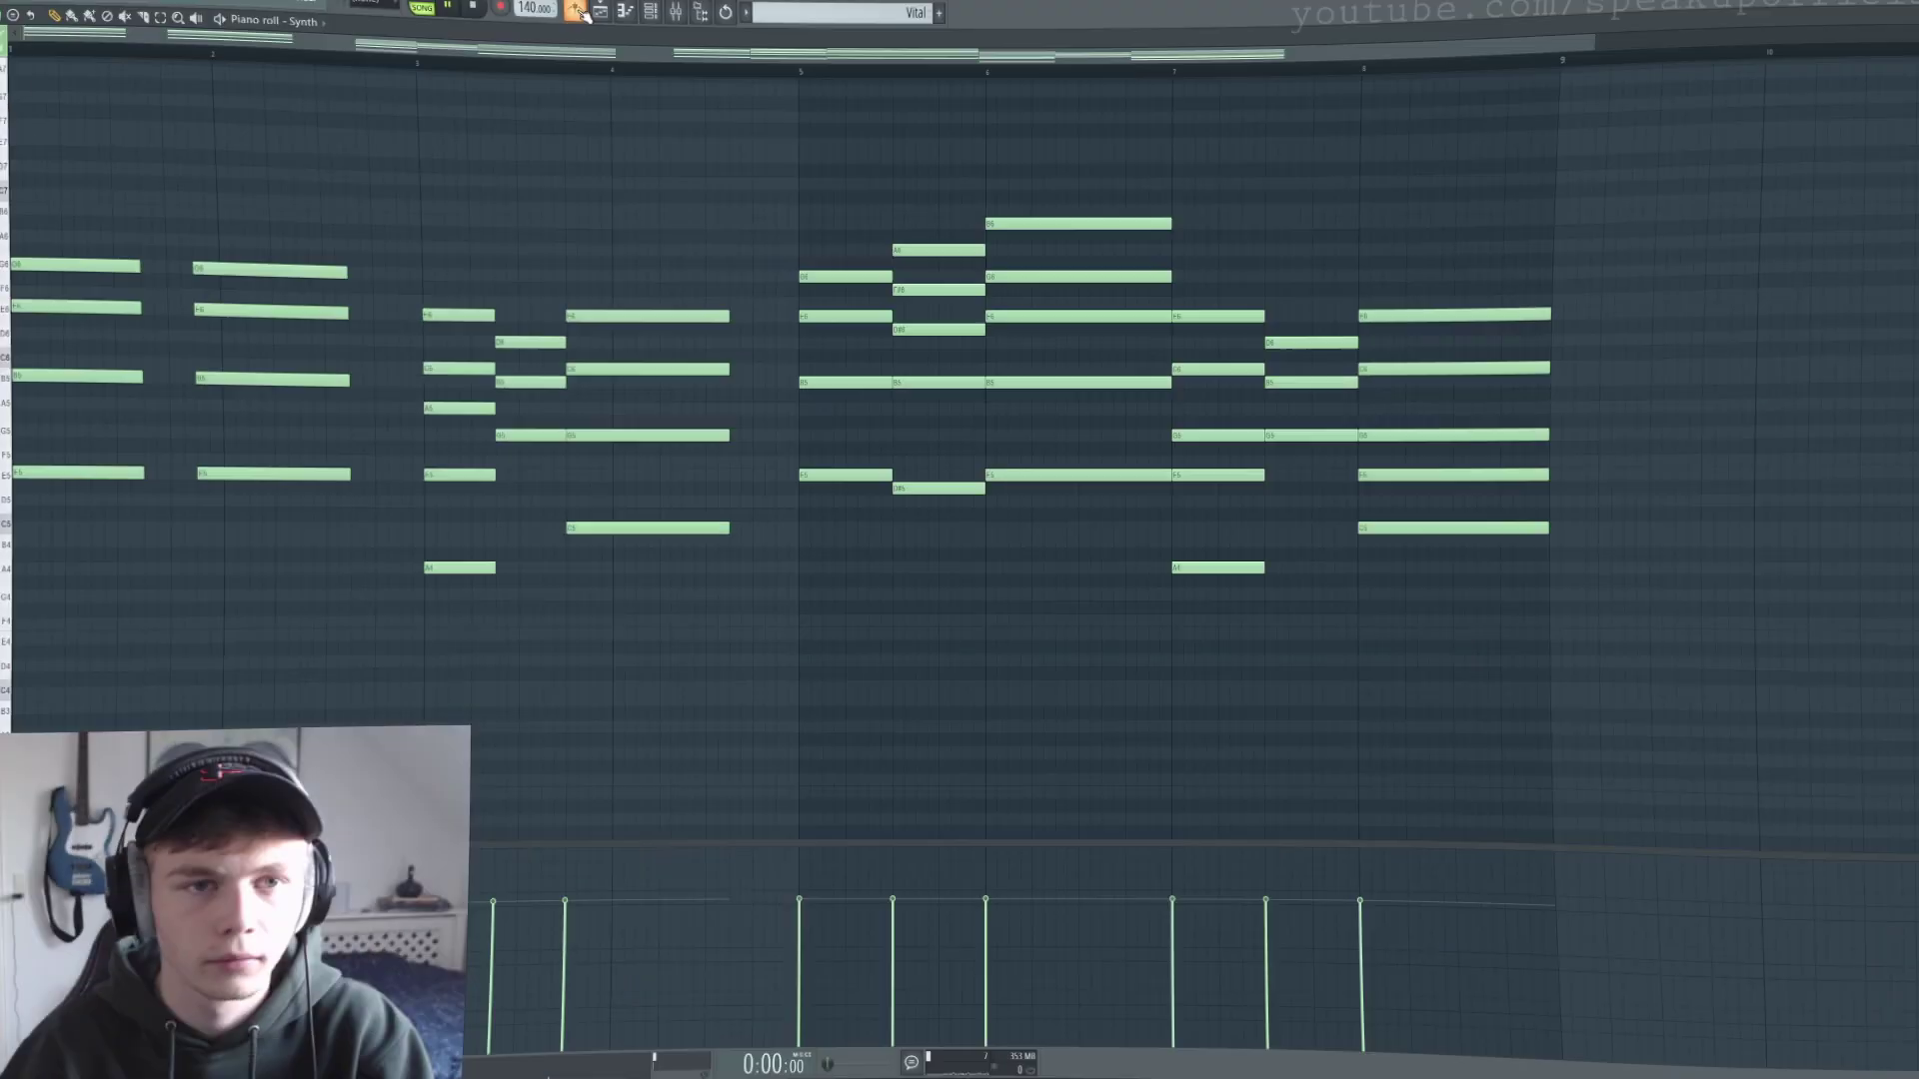
key(space)
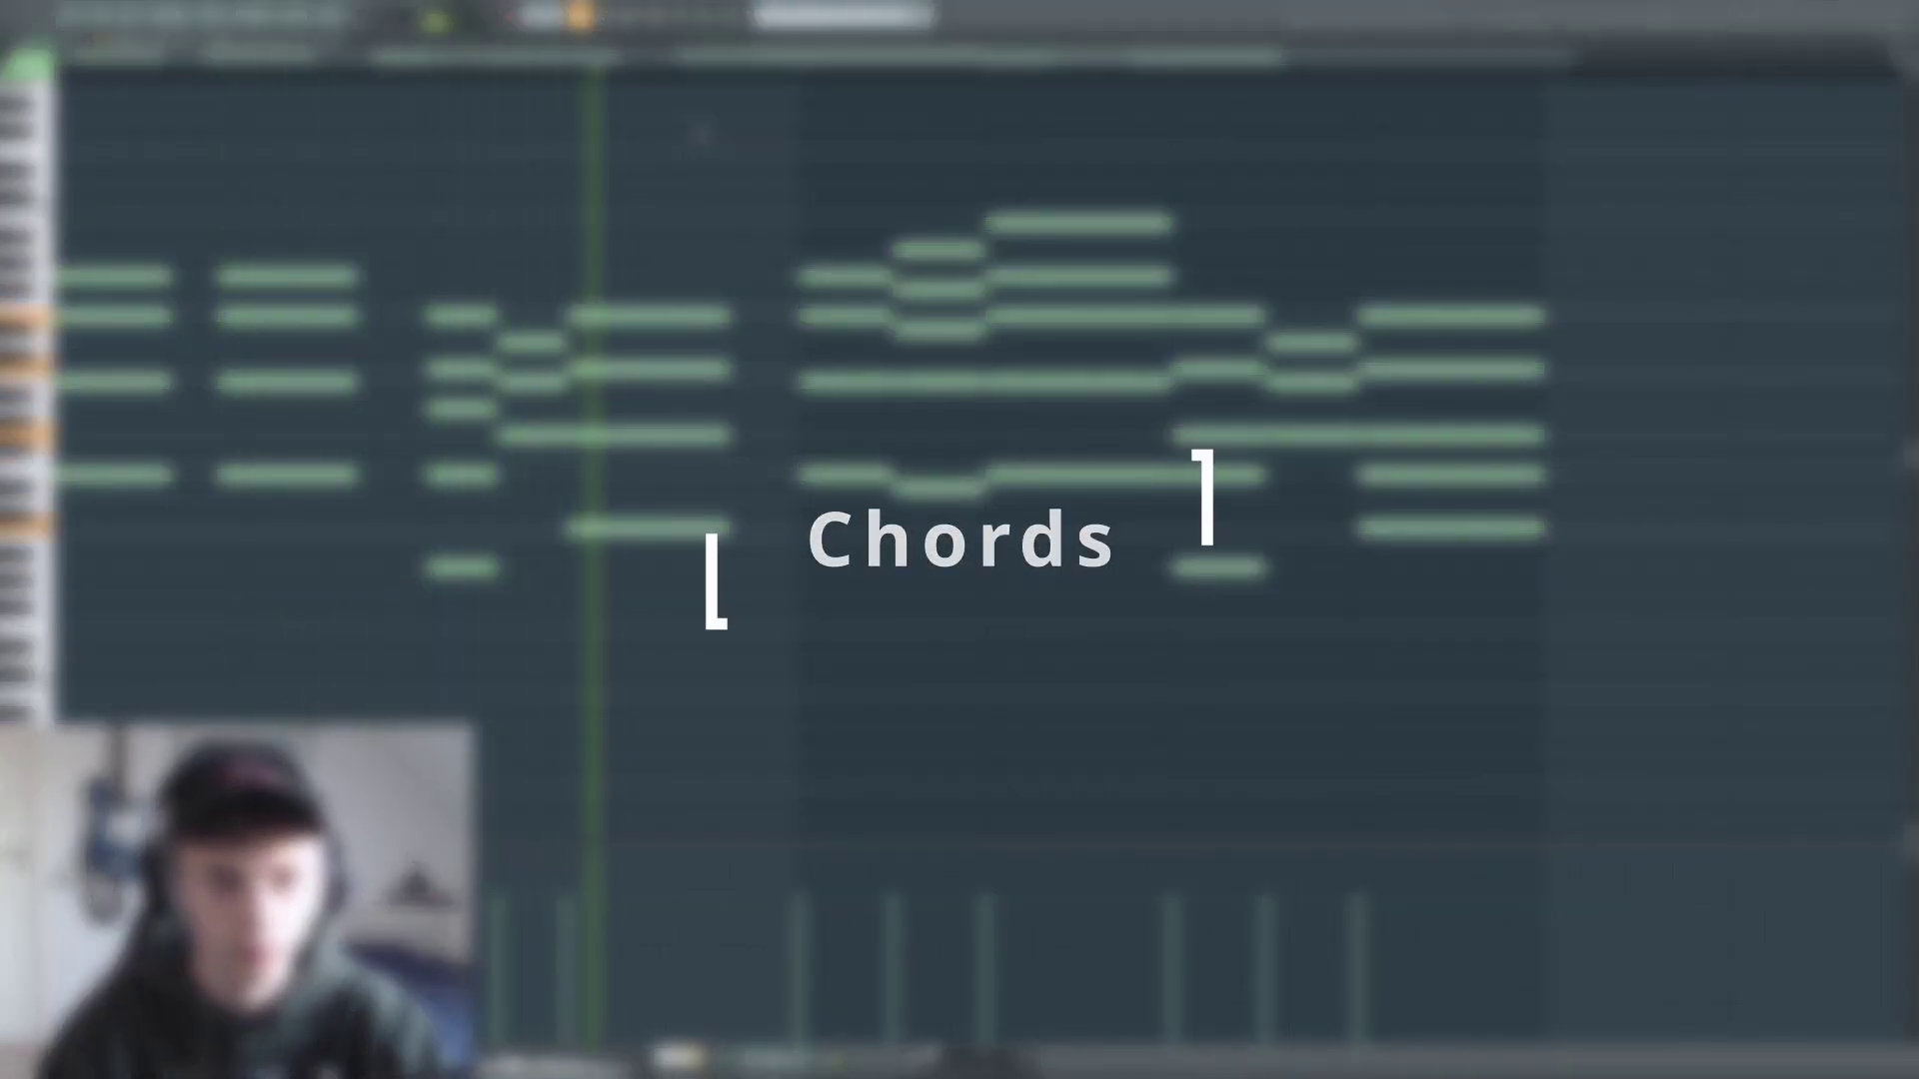
key(space)
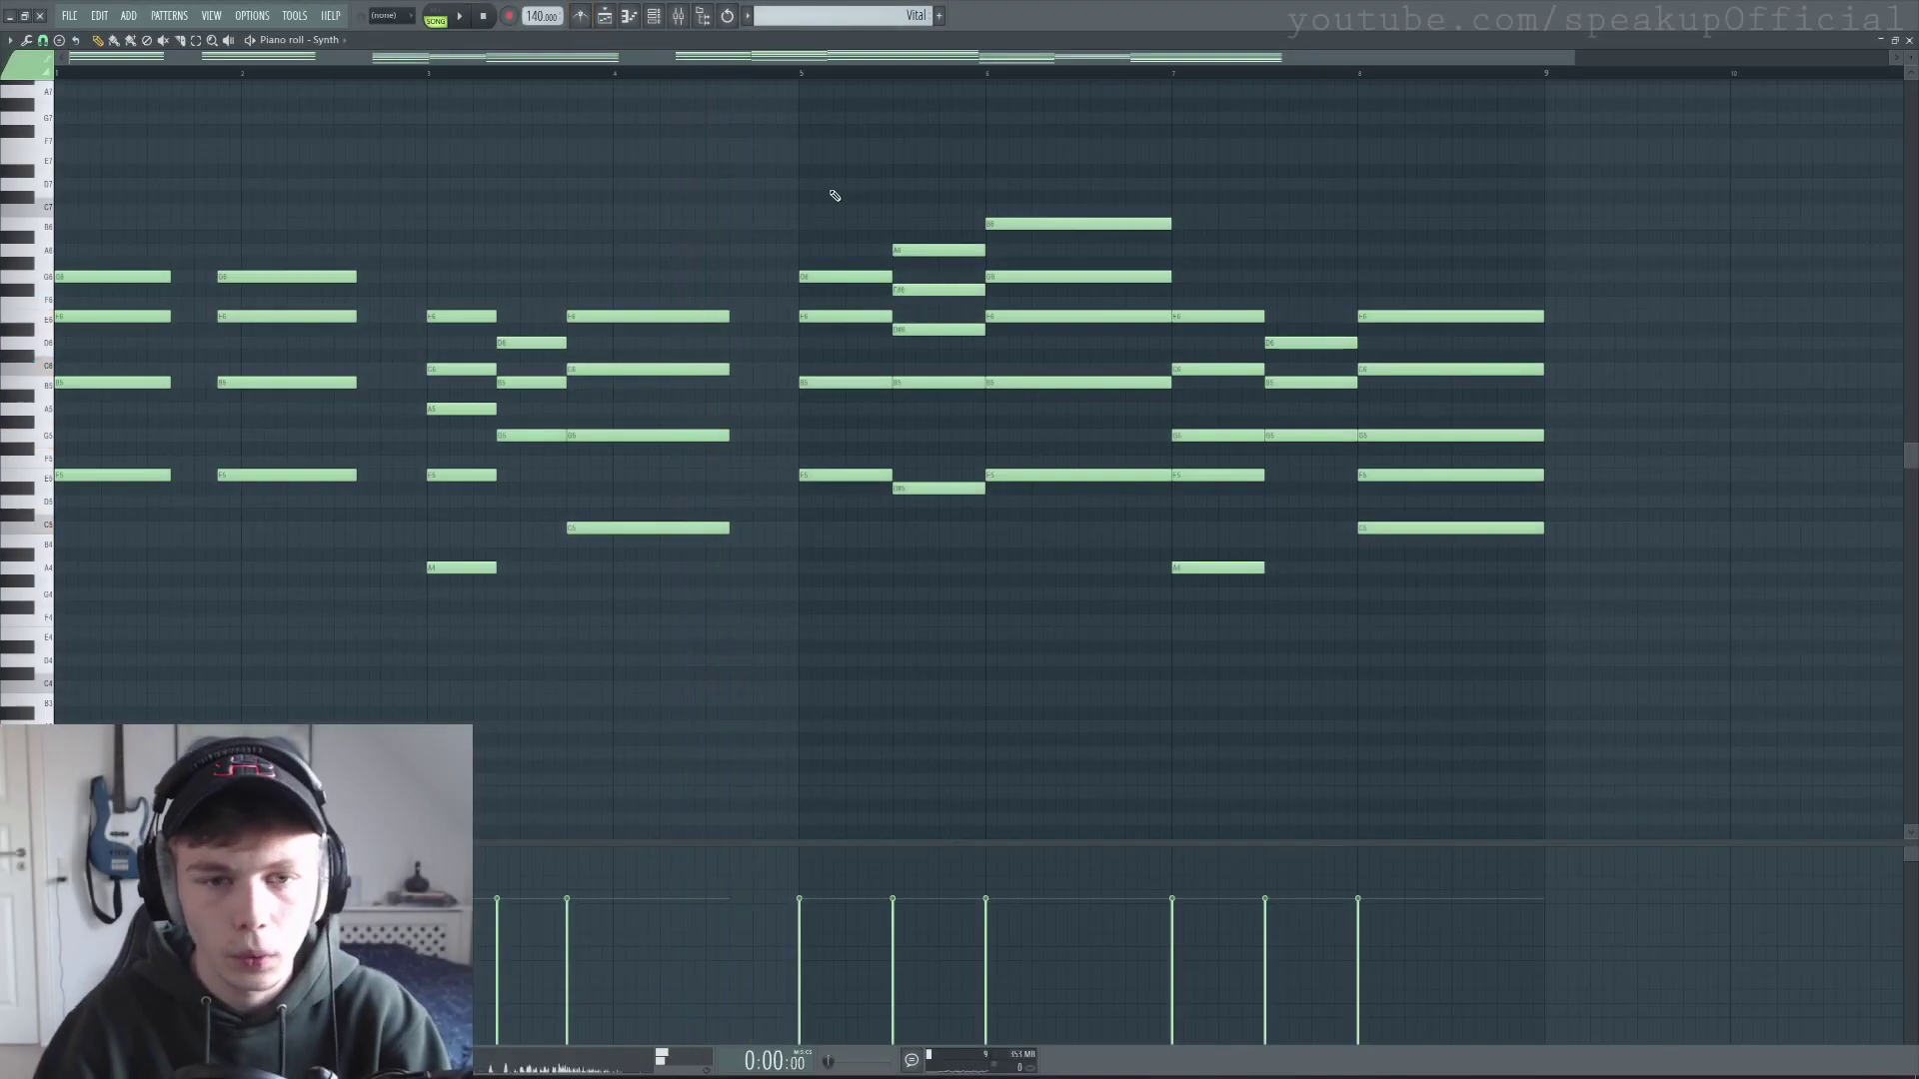
Shorten all notes of the first chord in bar 5 together.
drag(838, 190, 870, 610)
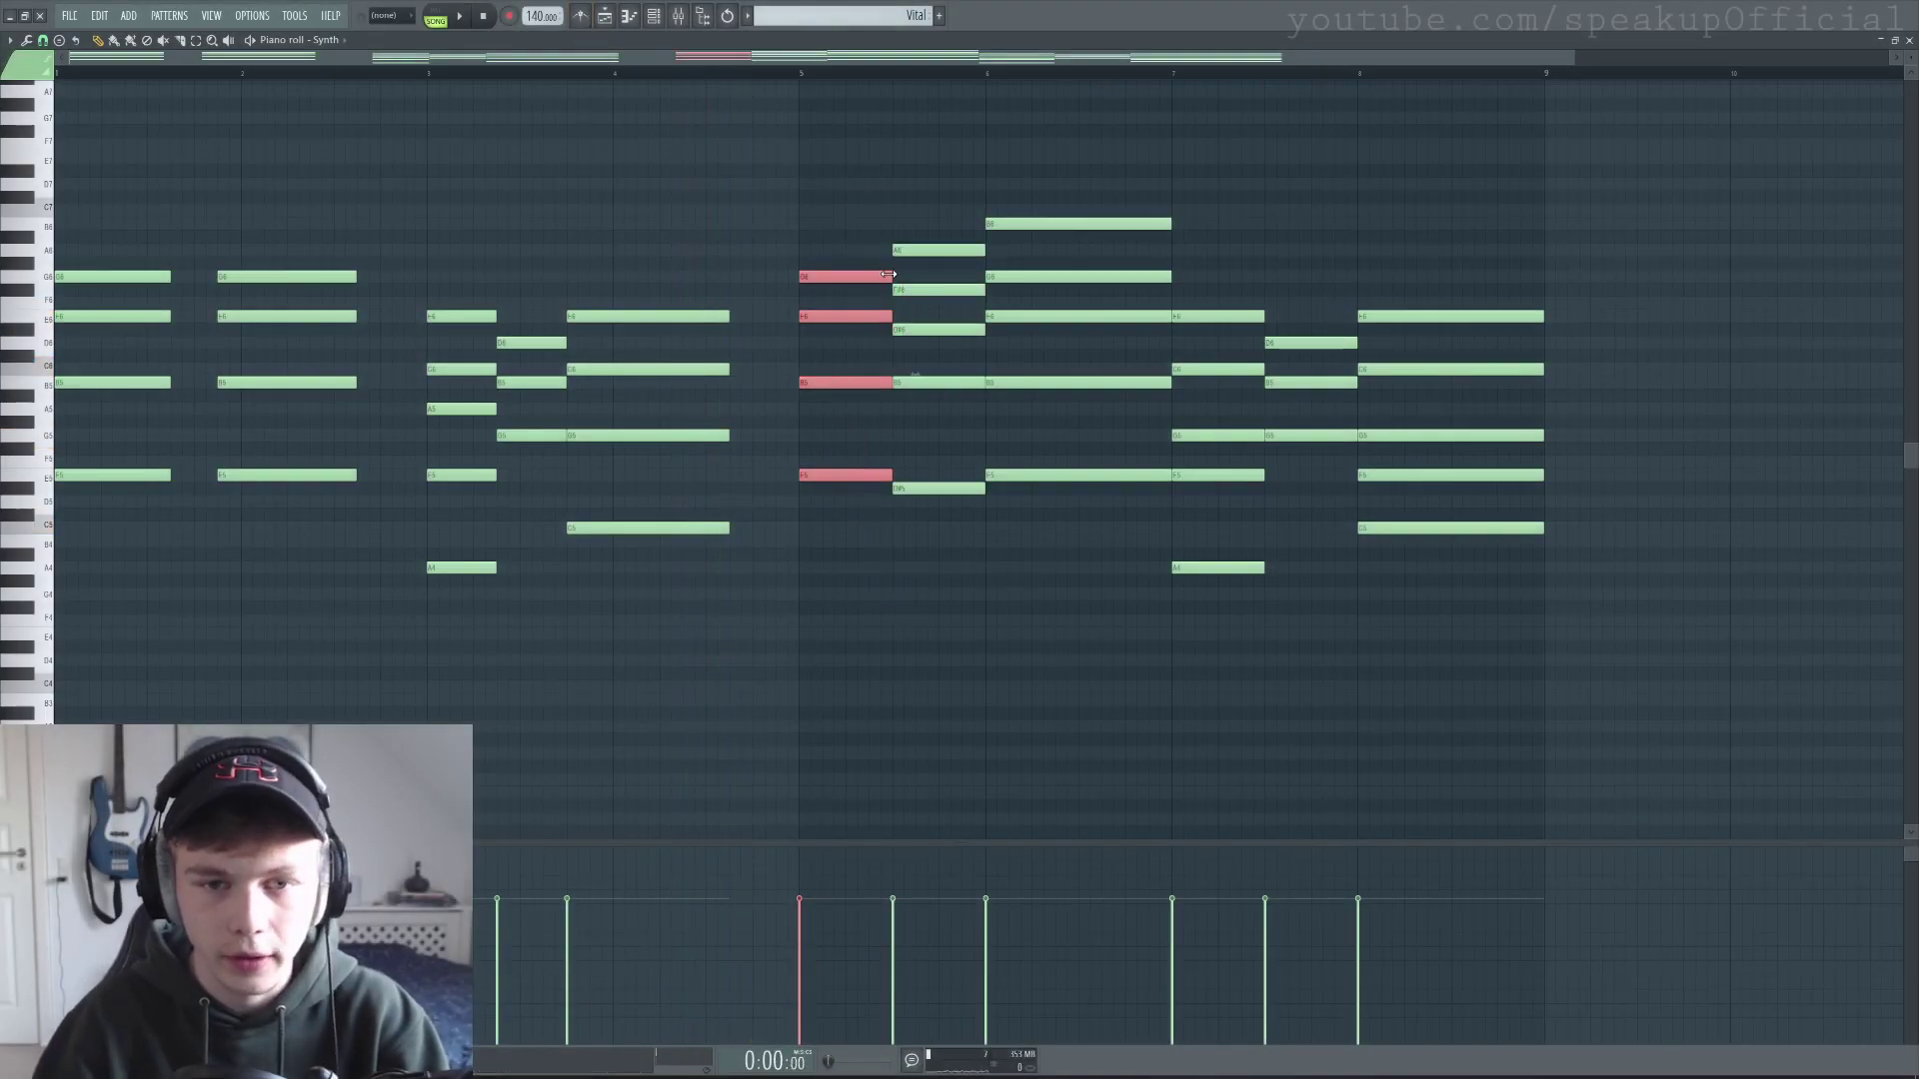
drag(888, 273, 869, 273)
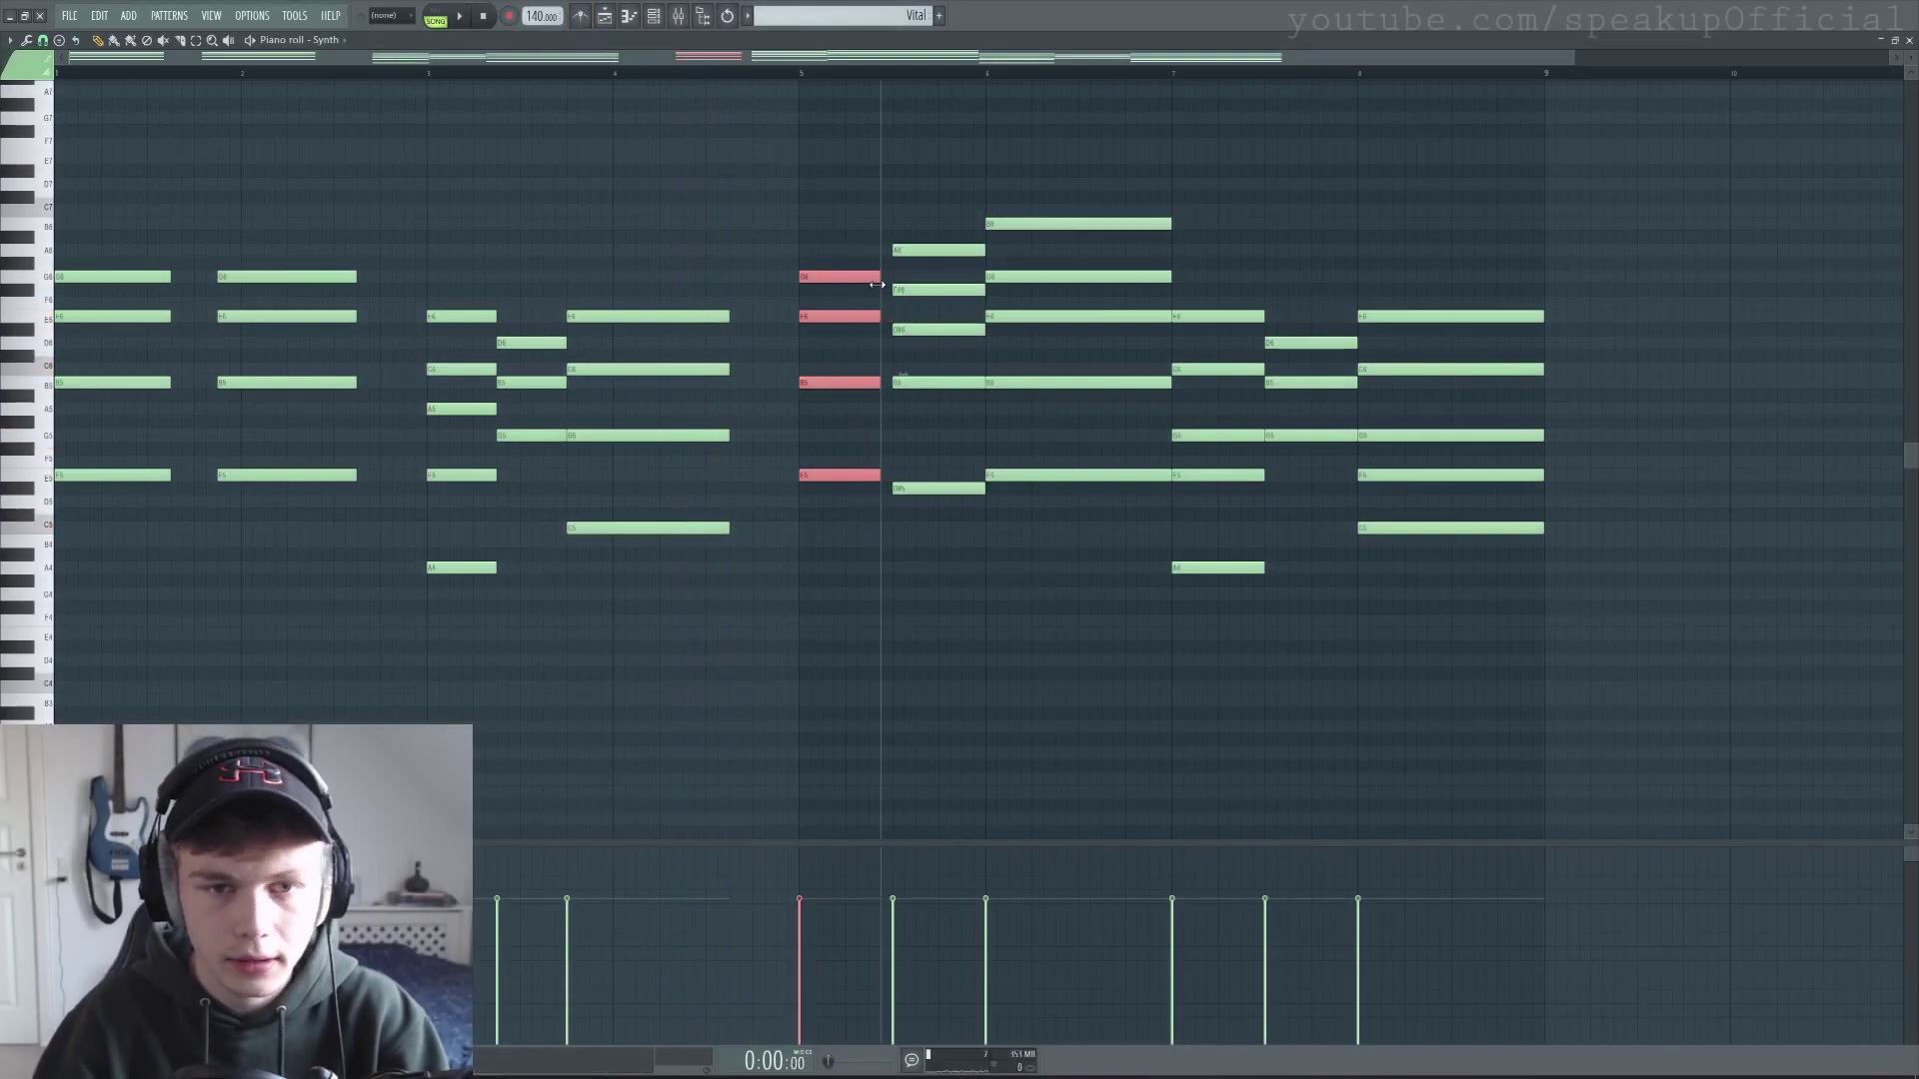
click(902, 216)
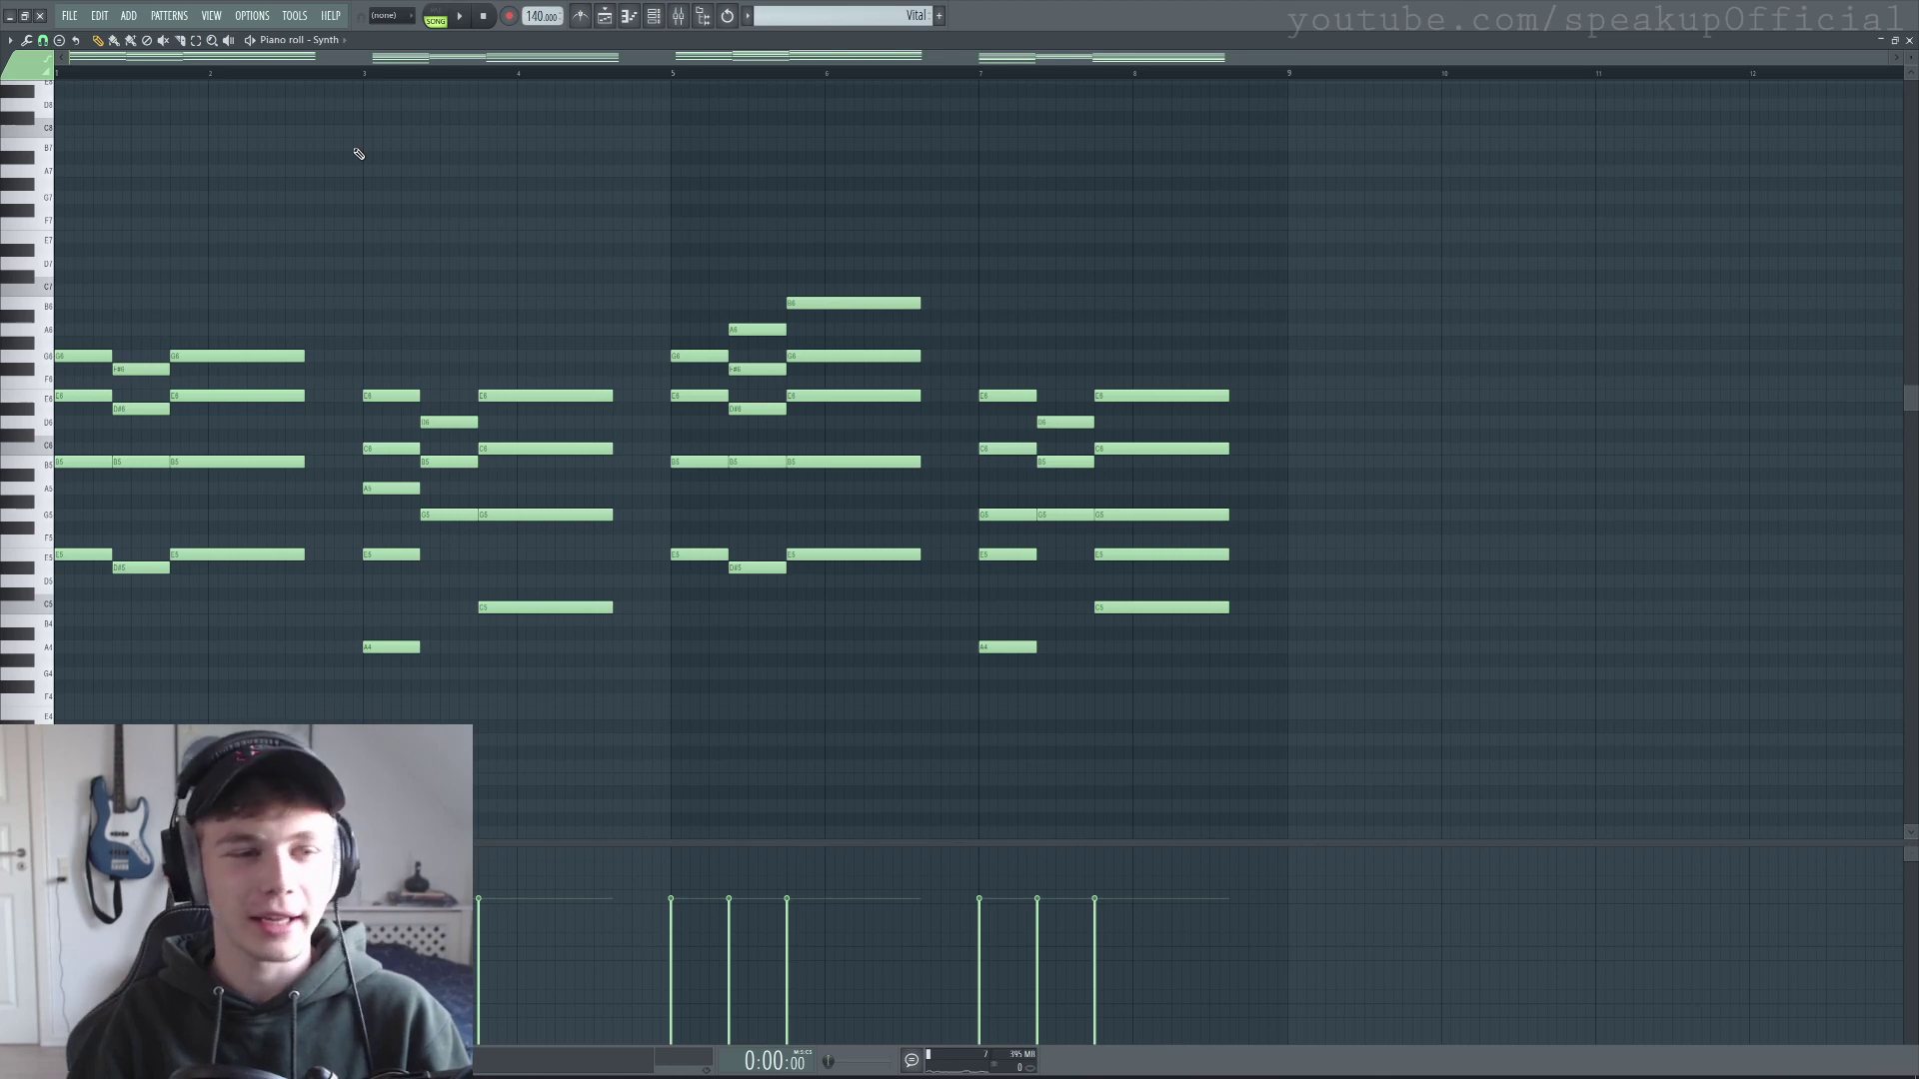
Play through the revised eight-bar chord progression to check its rhythm and the gaps between chords.
key(space)
scroll(400, 205, down, 2)
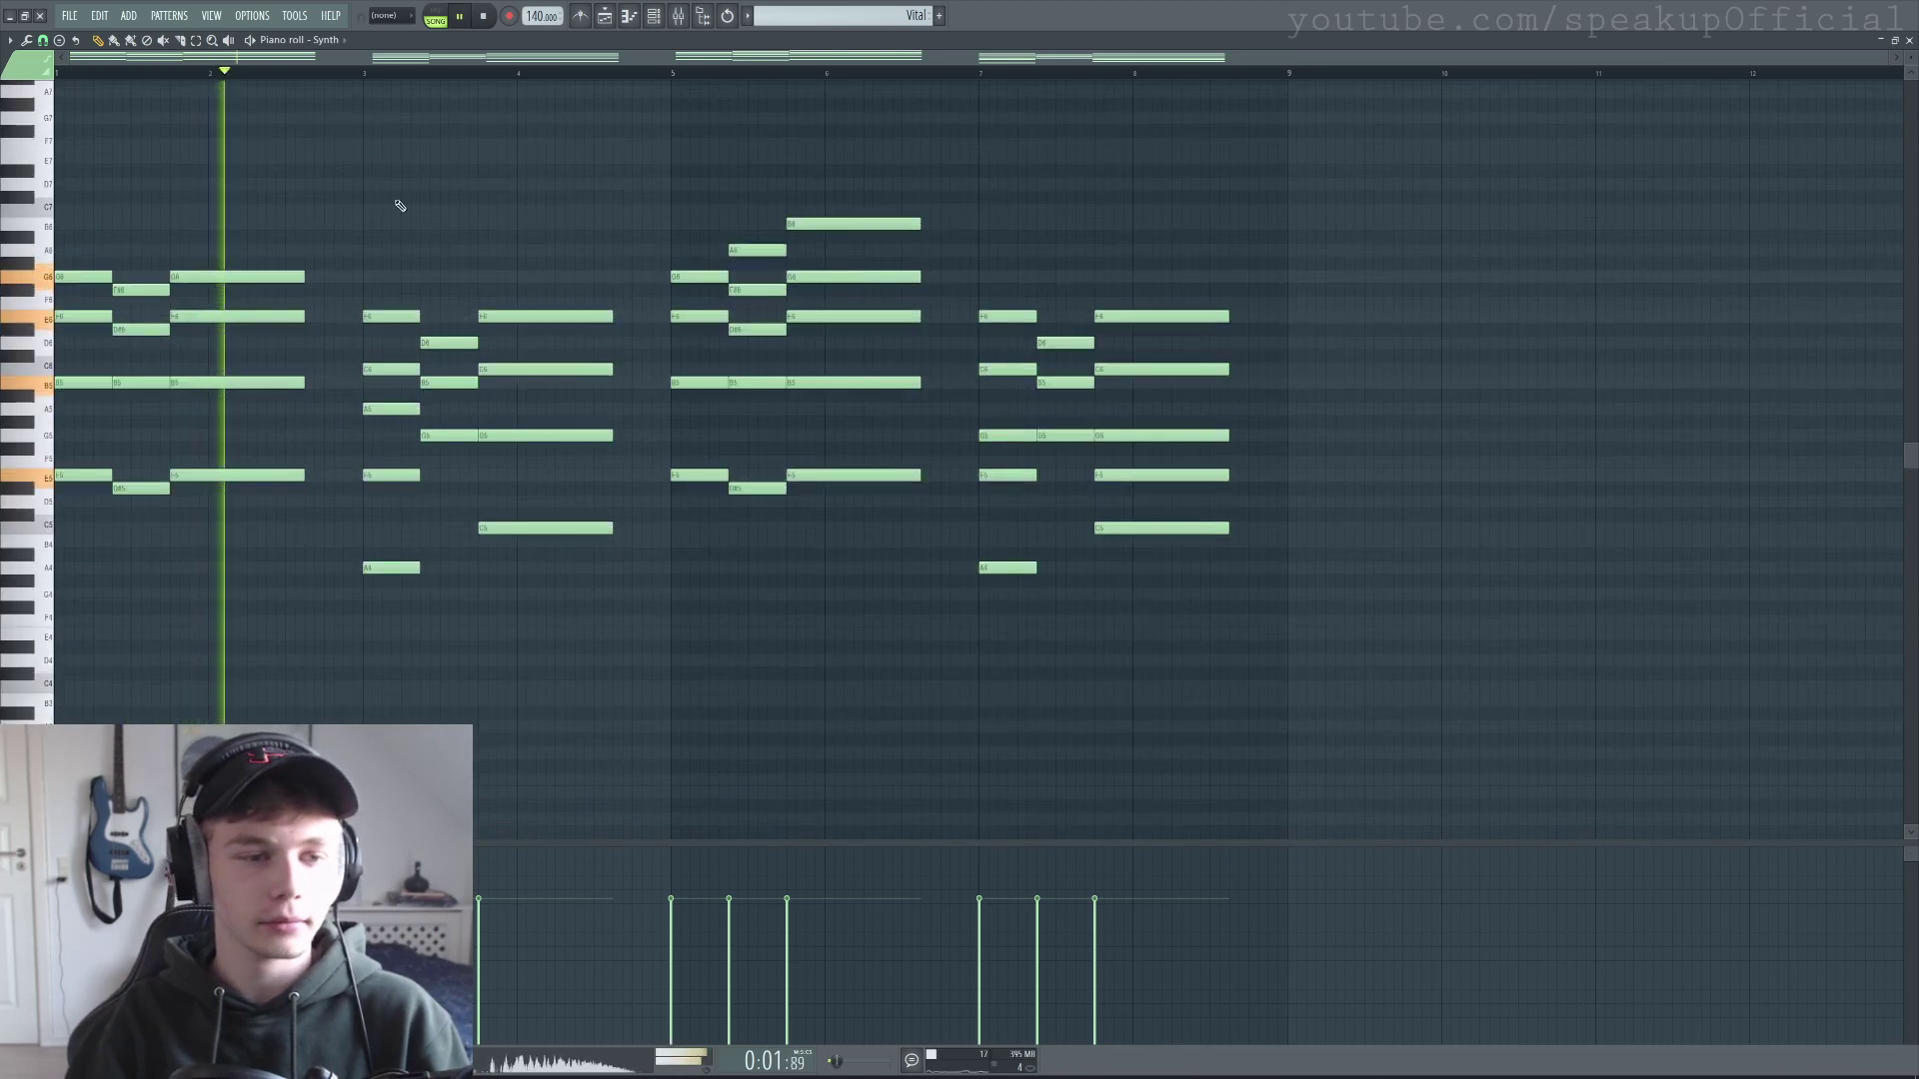
scroll(400, 205, down, 1)
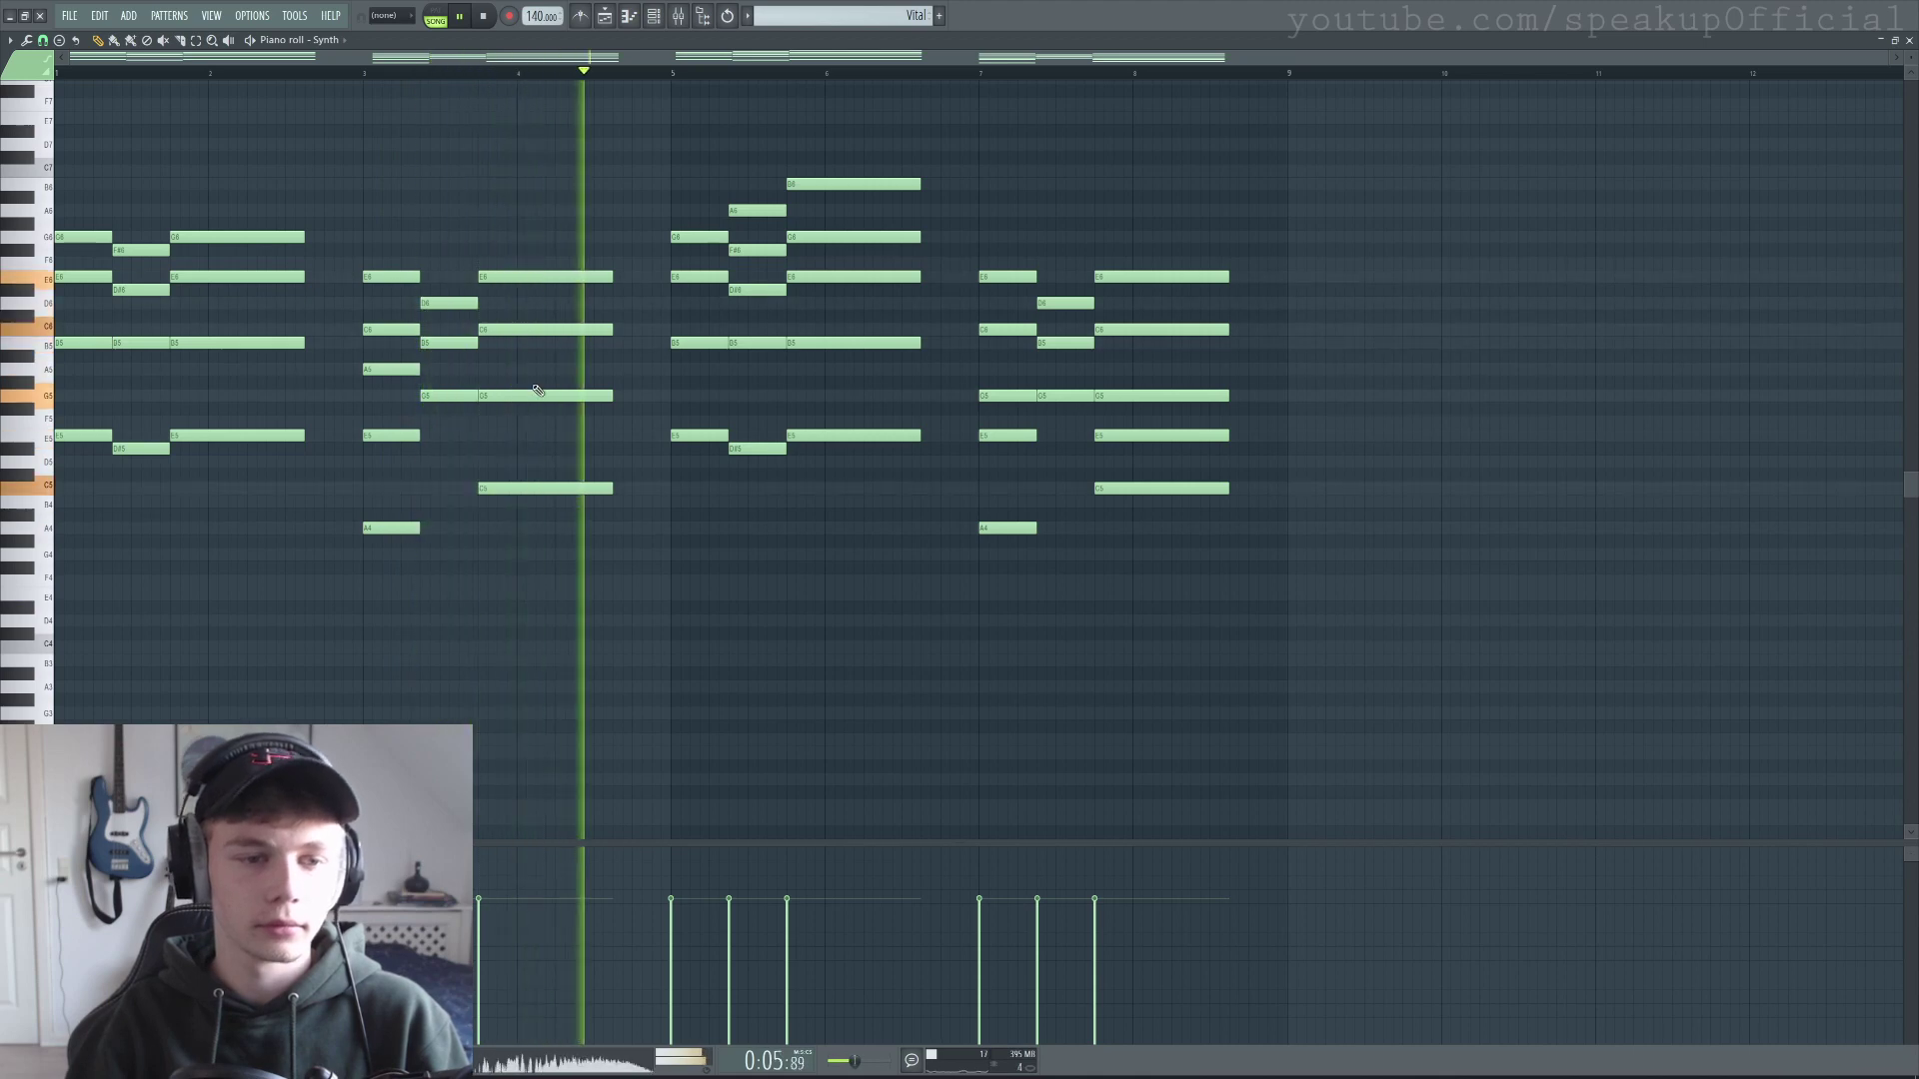
scroll(947, 610, up, 1)
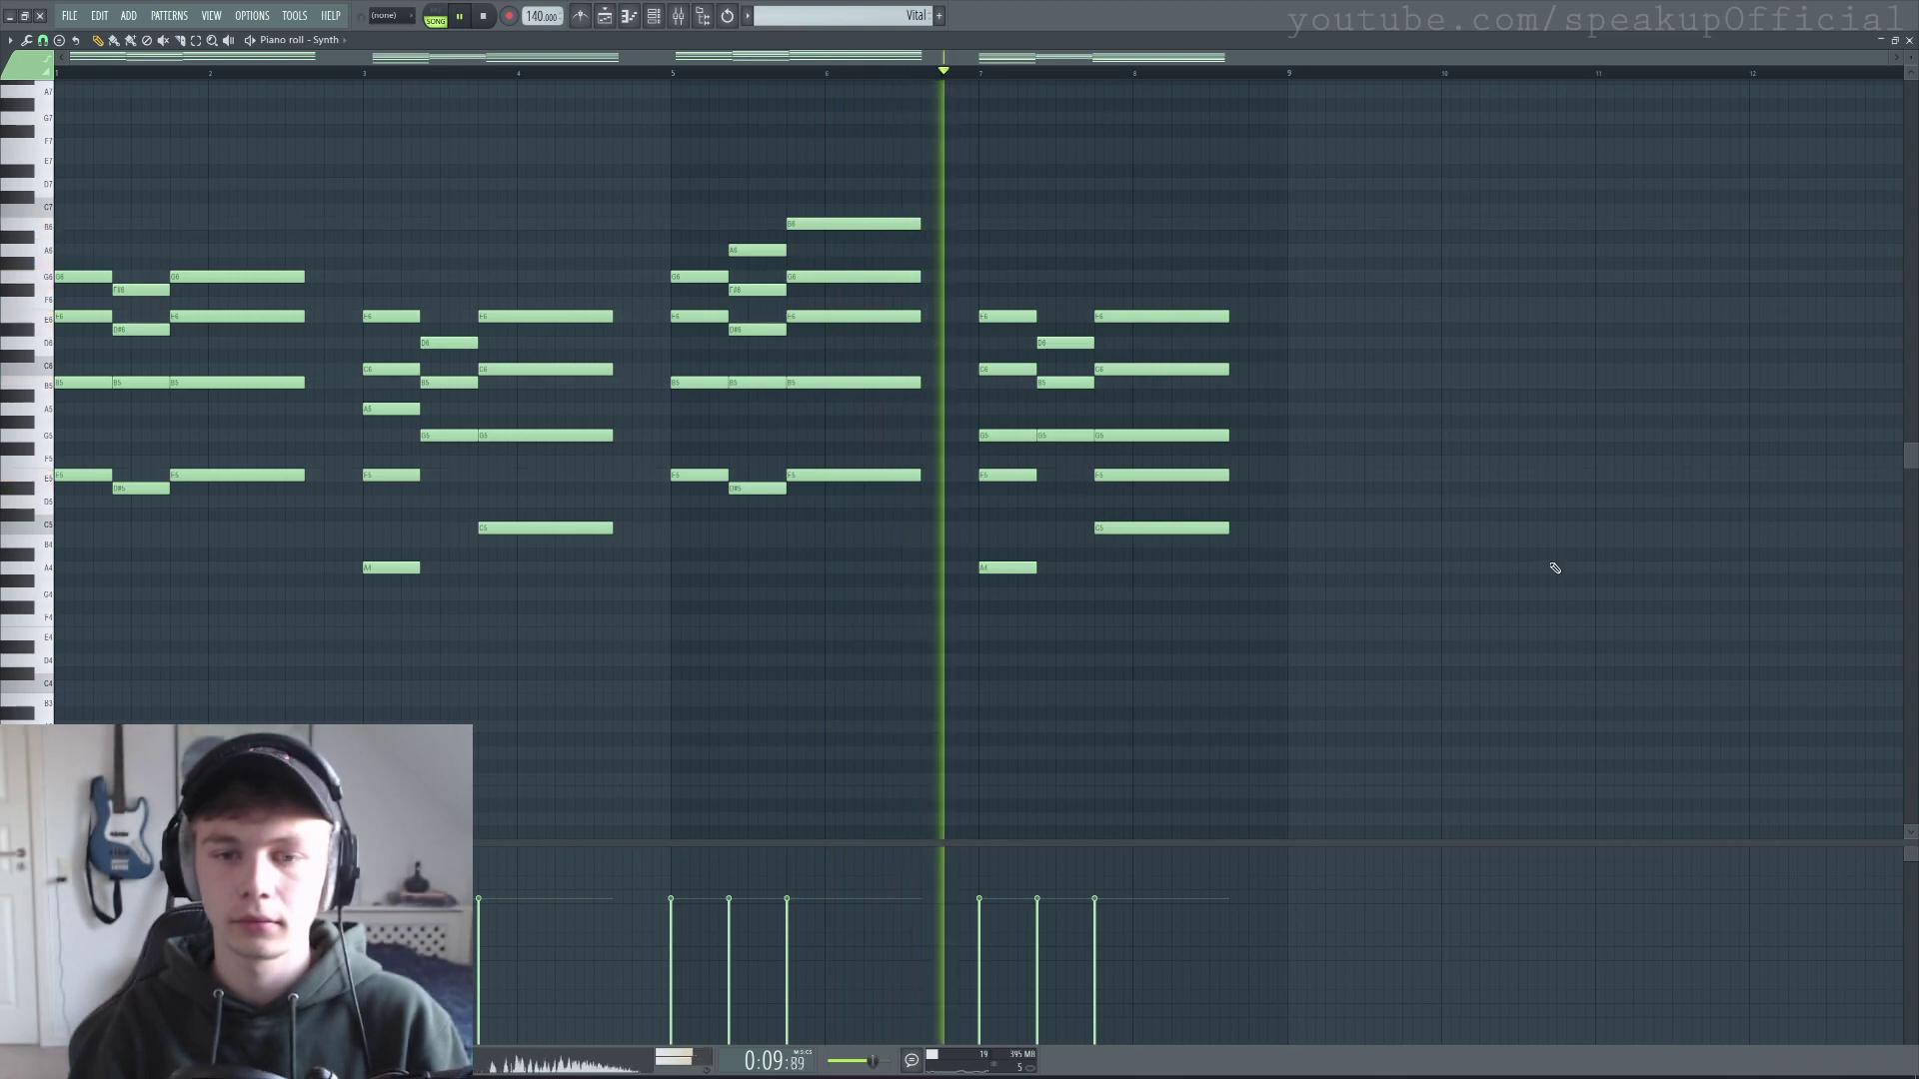
scroll(1507, 549, down, 3)
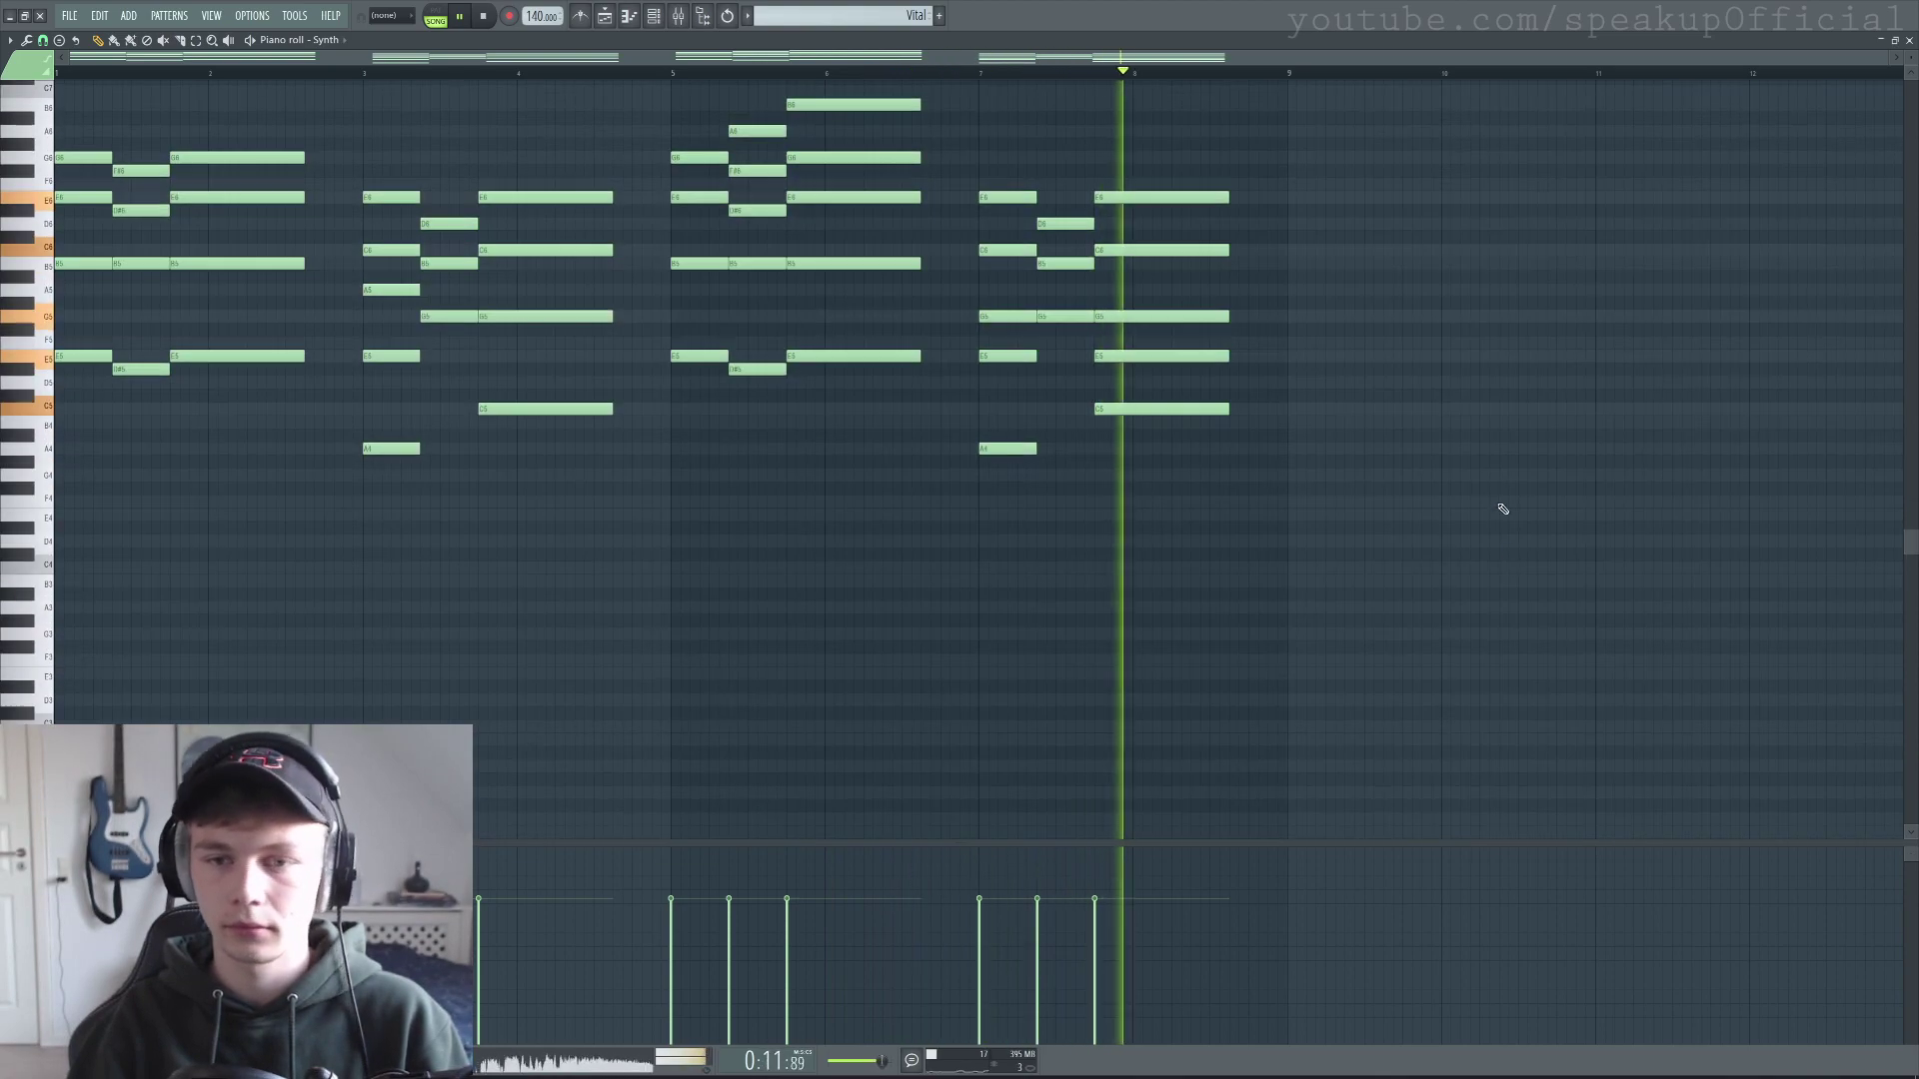
scroll(1500, 500, up, 3)
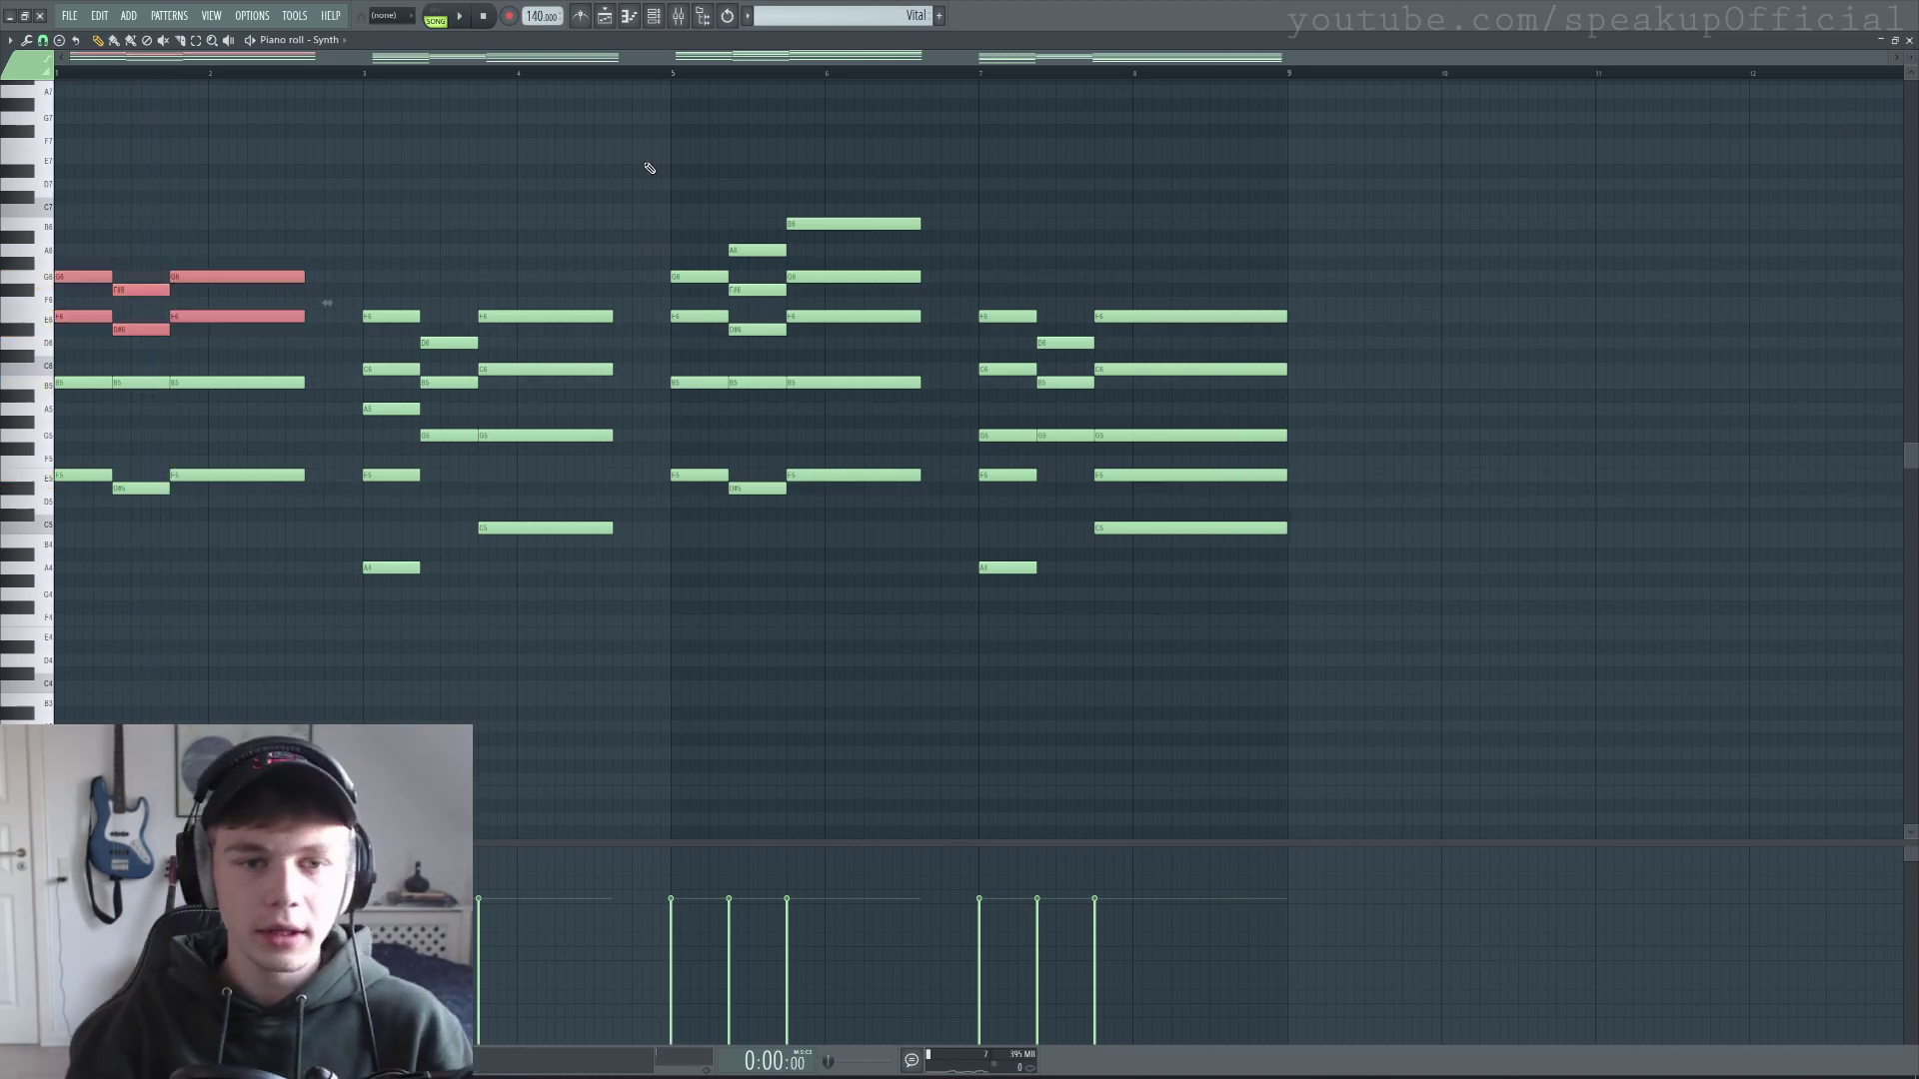
Duplicate the middle notes of the chords across all eight bars and raise the copies two octaves.
key(ctrl+d)
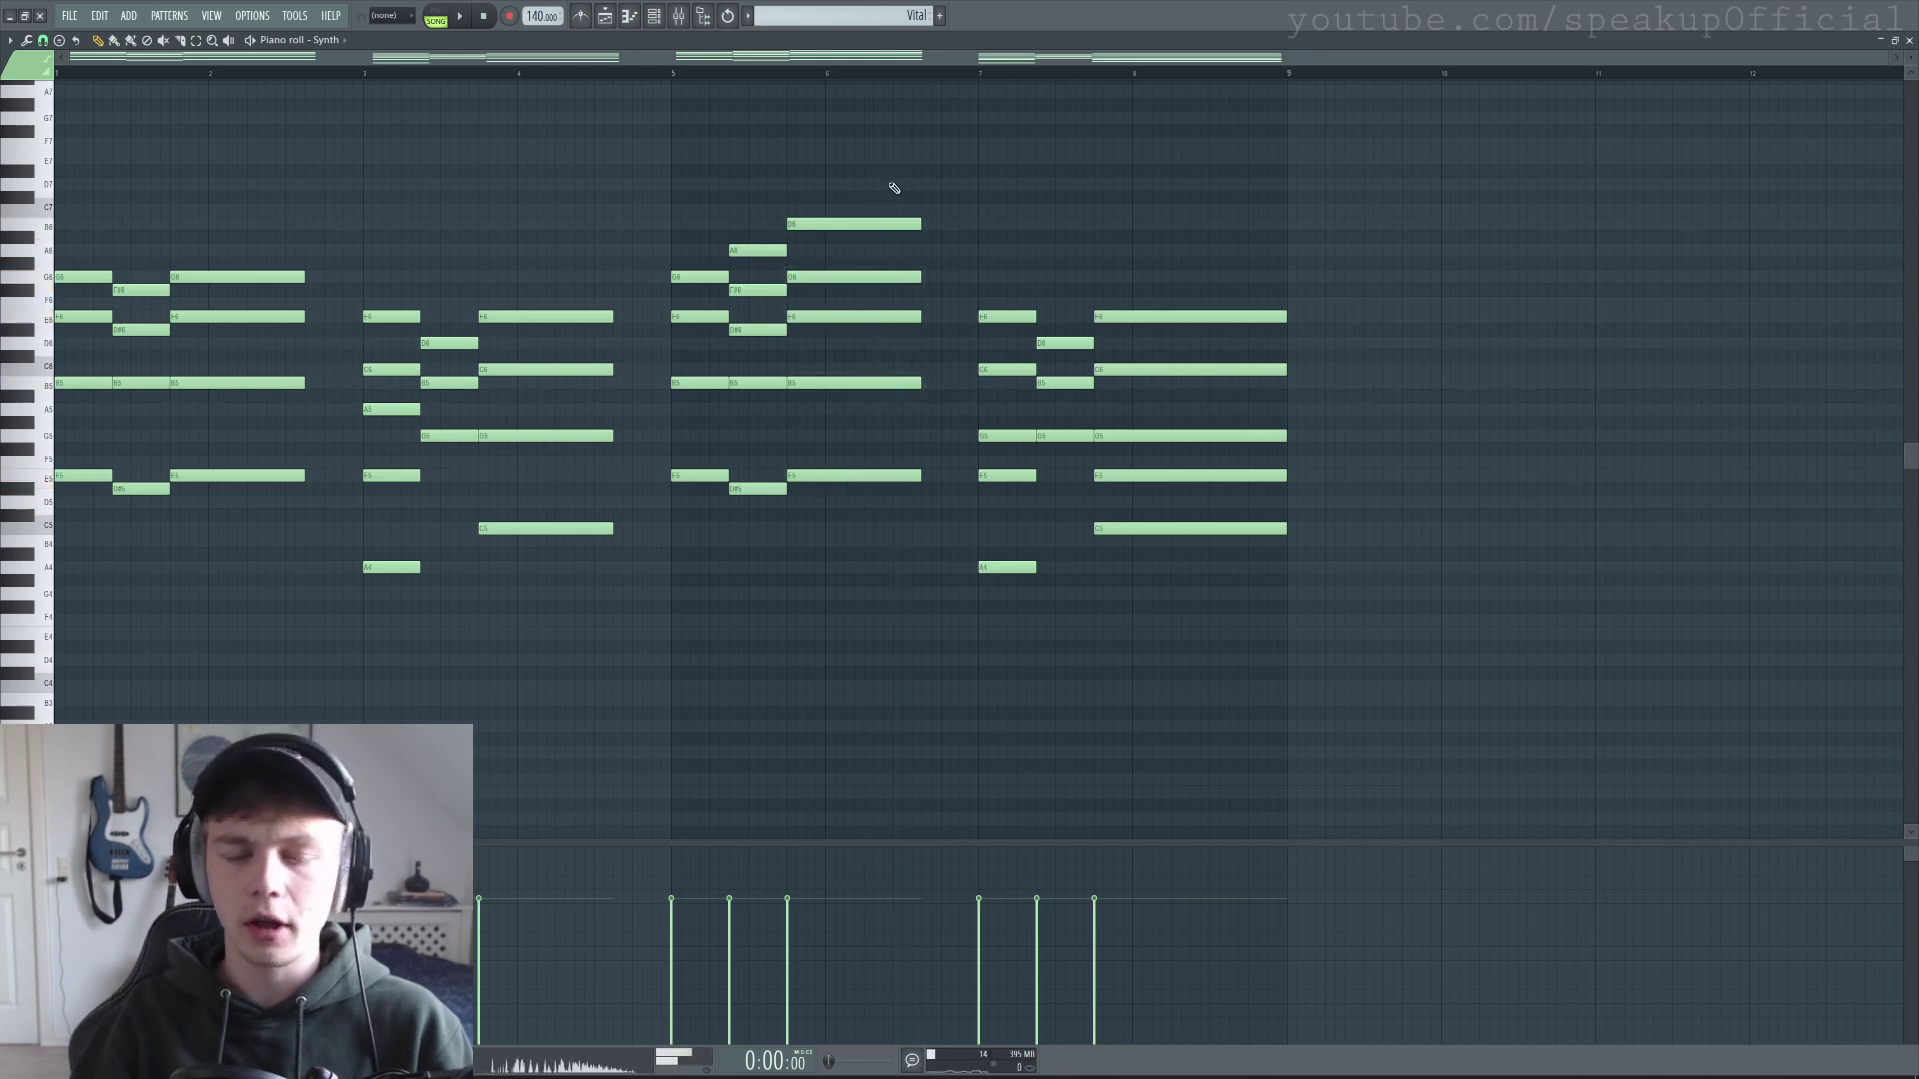
click(859, 163)
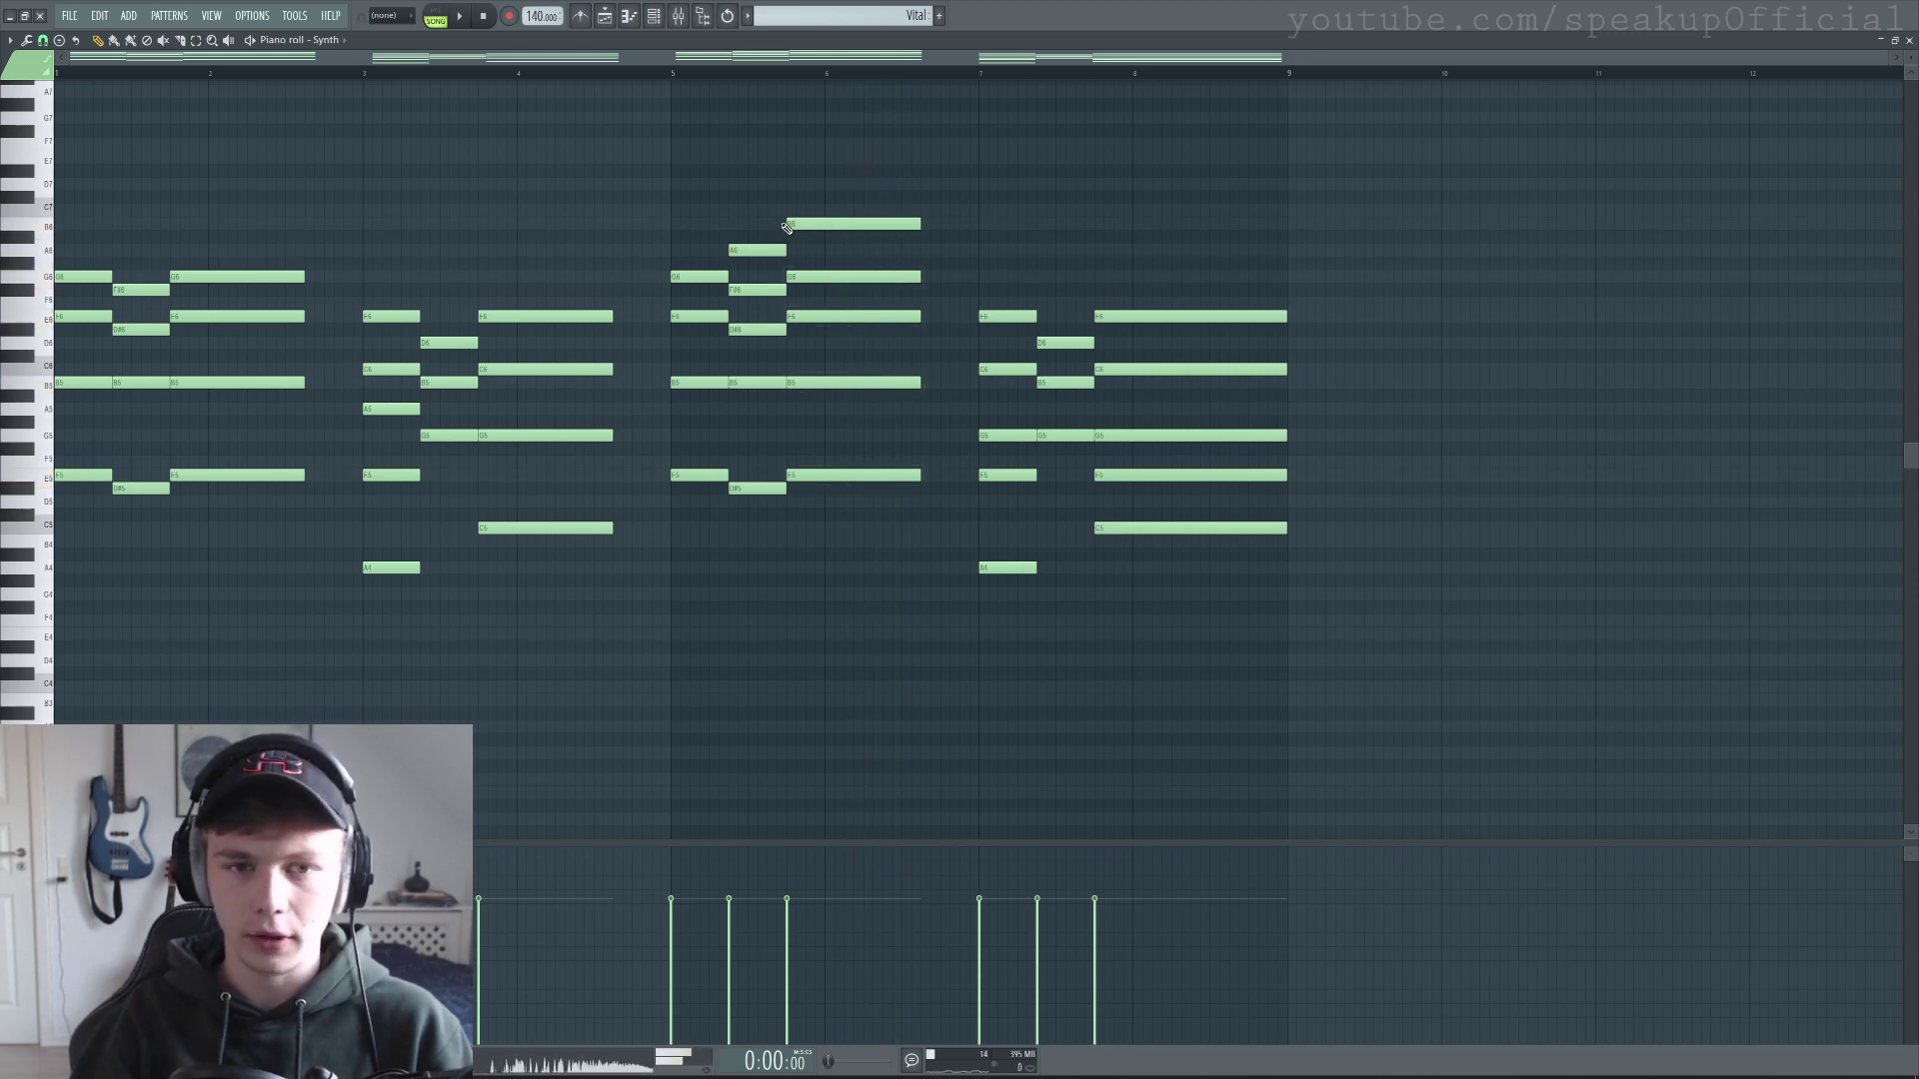
drag(877, 177, 673, 334)
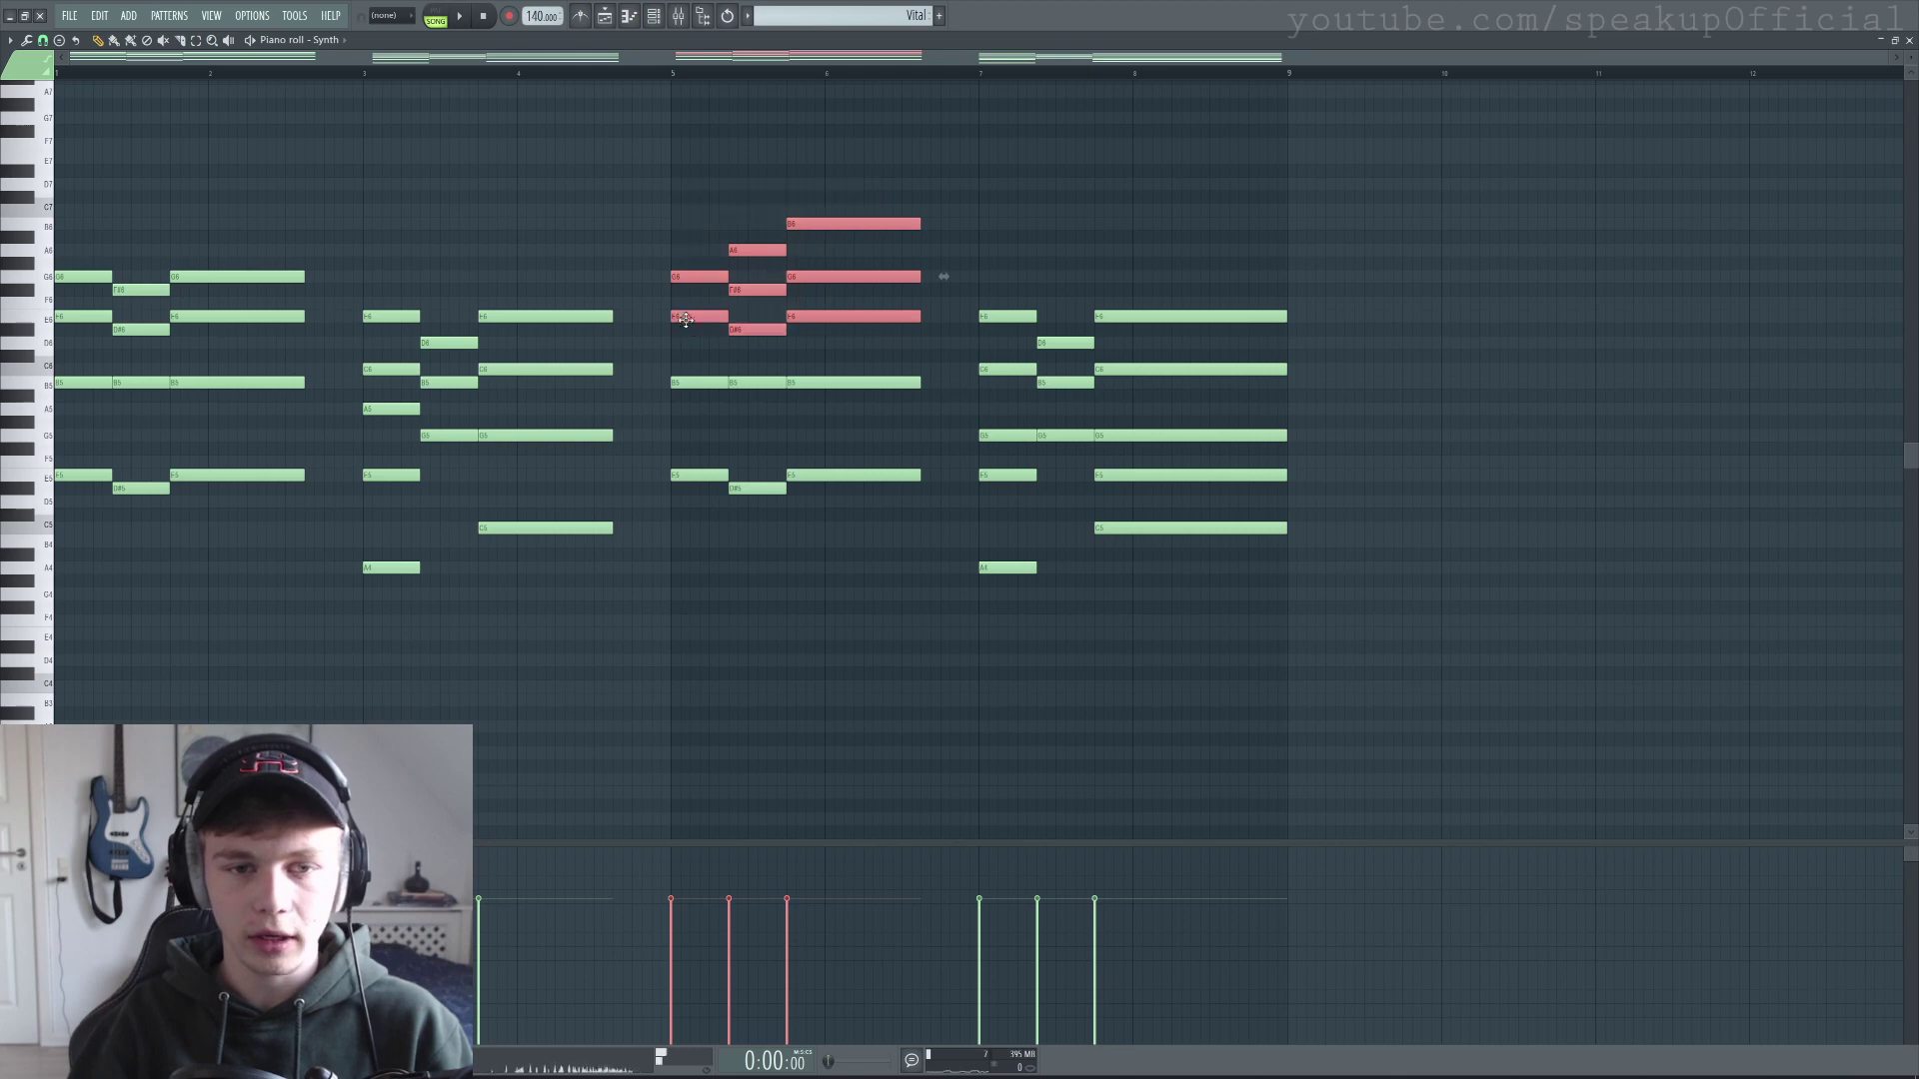
scroll(700, 400, up, 3)
drag(65, 432, 1379, 522)
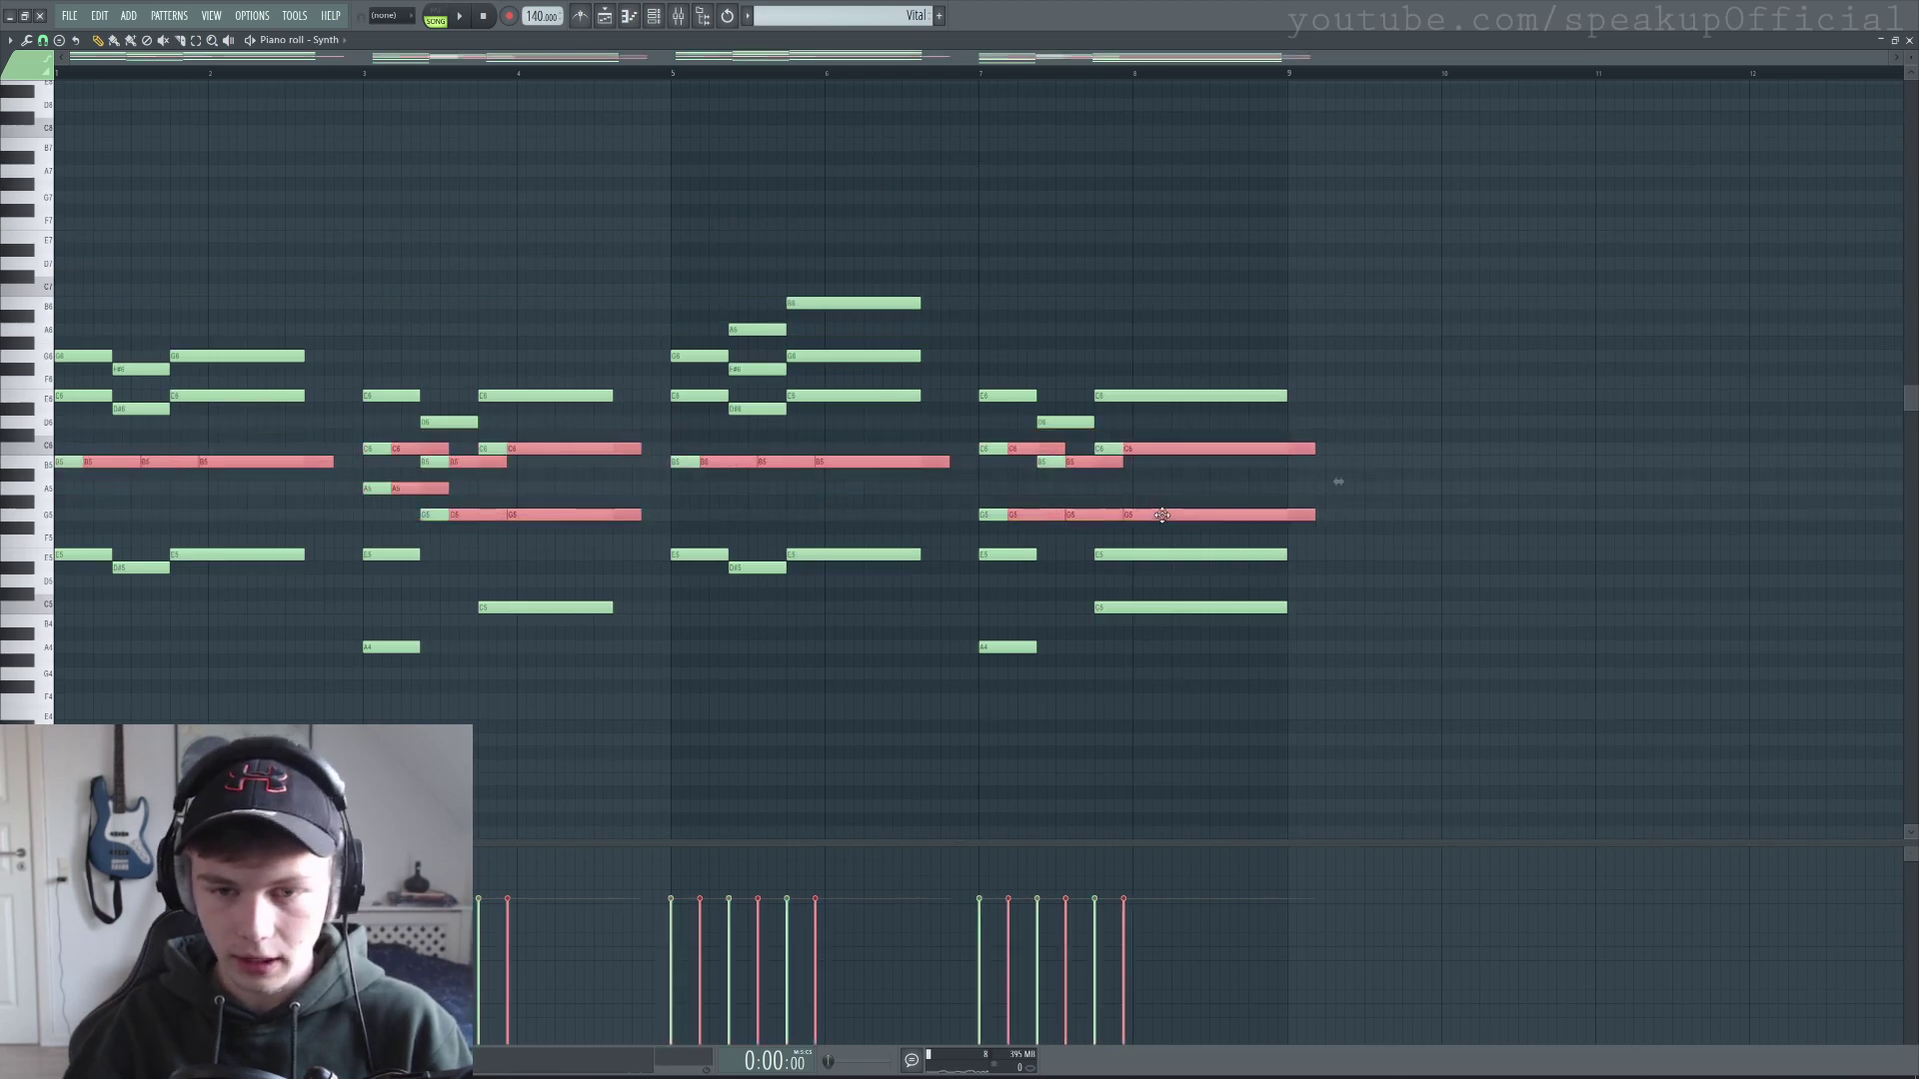
key(ctrl+Up)
key(ctrl+Up)
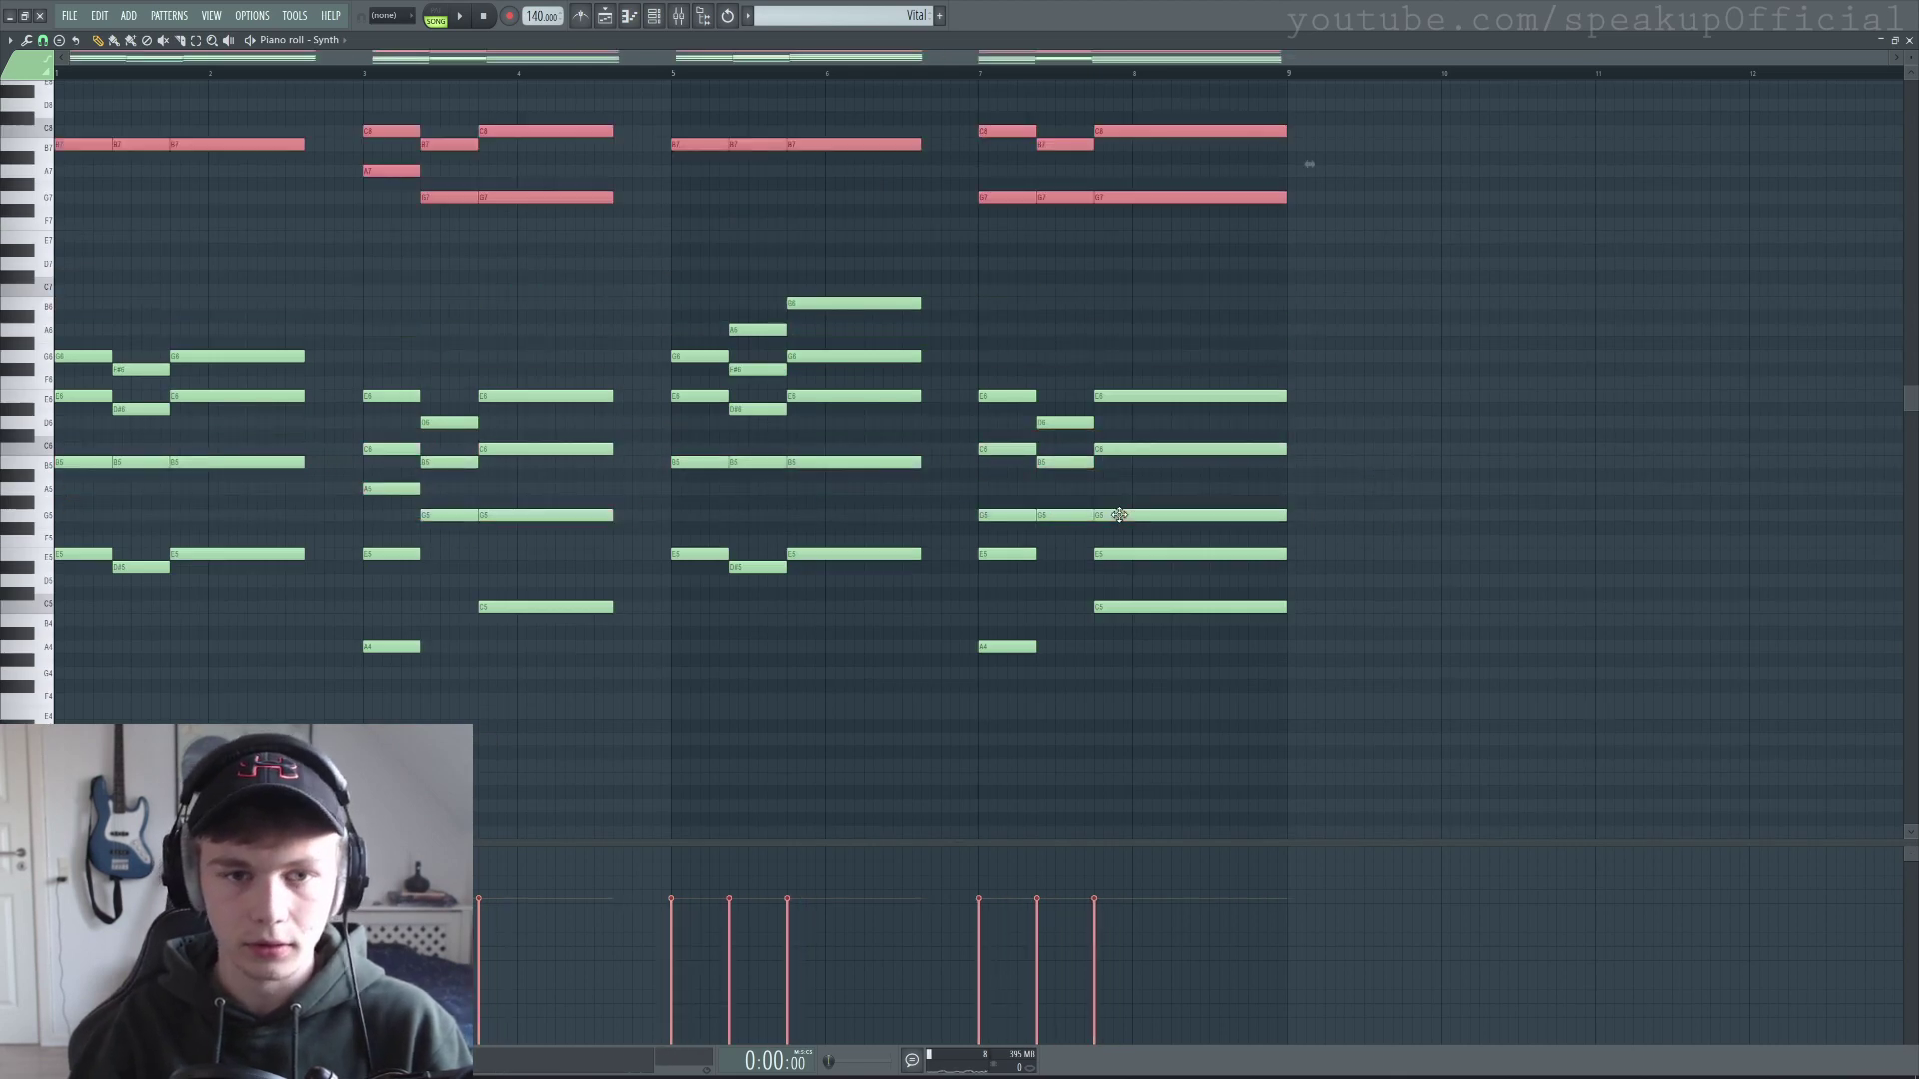
Audition the copied high notes briefly and lower them one octave.
key(space)
scroll(1556, 390, up, 3)
click(981, 222)
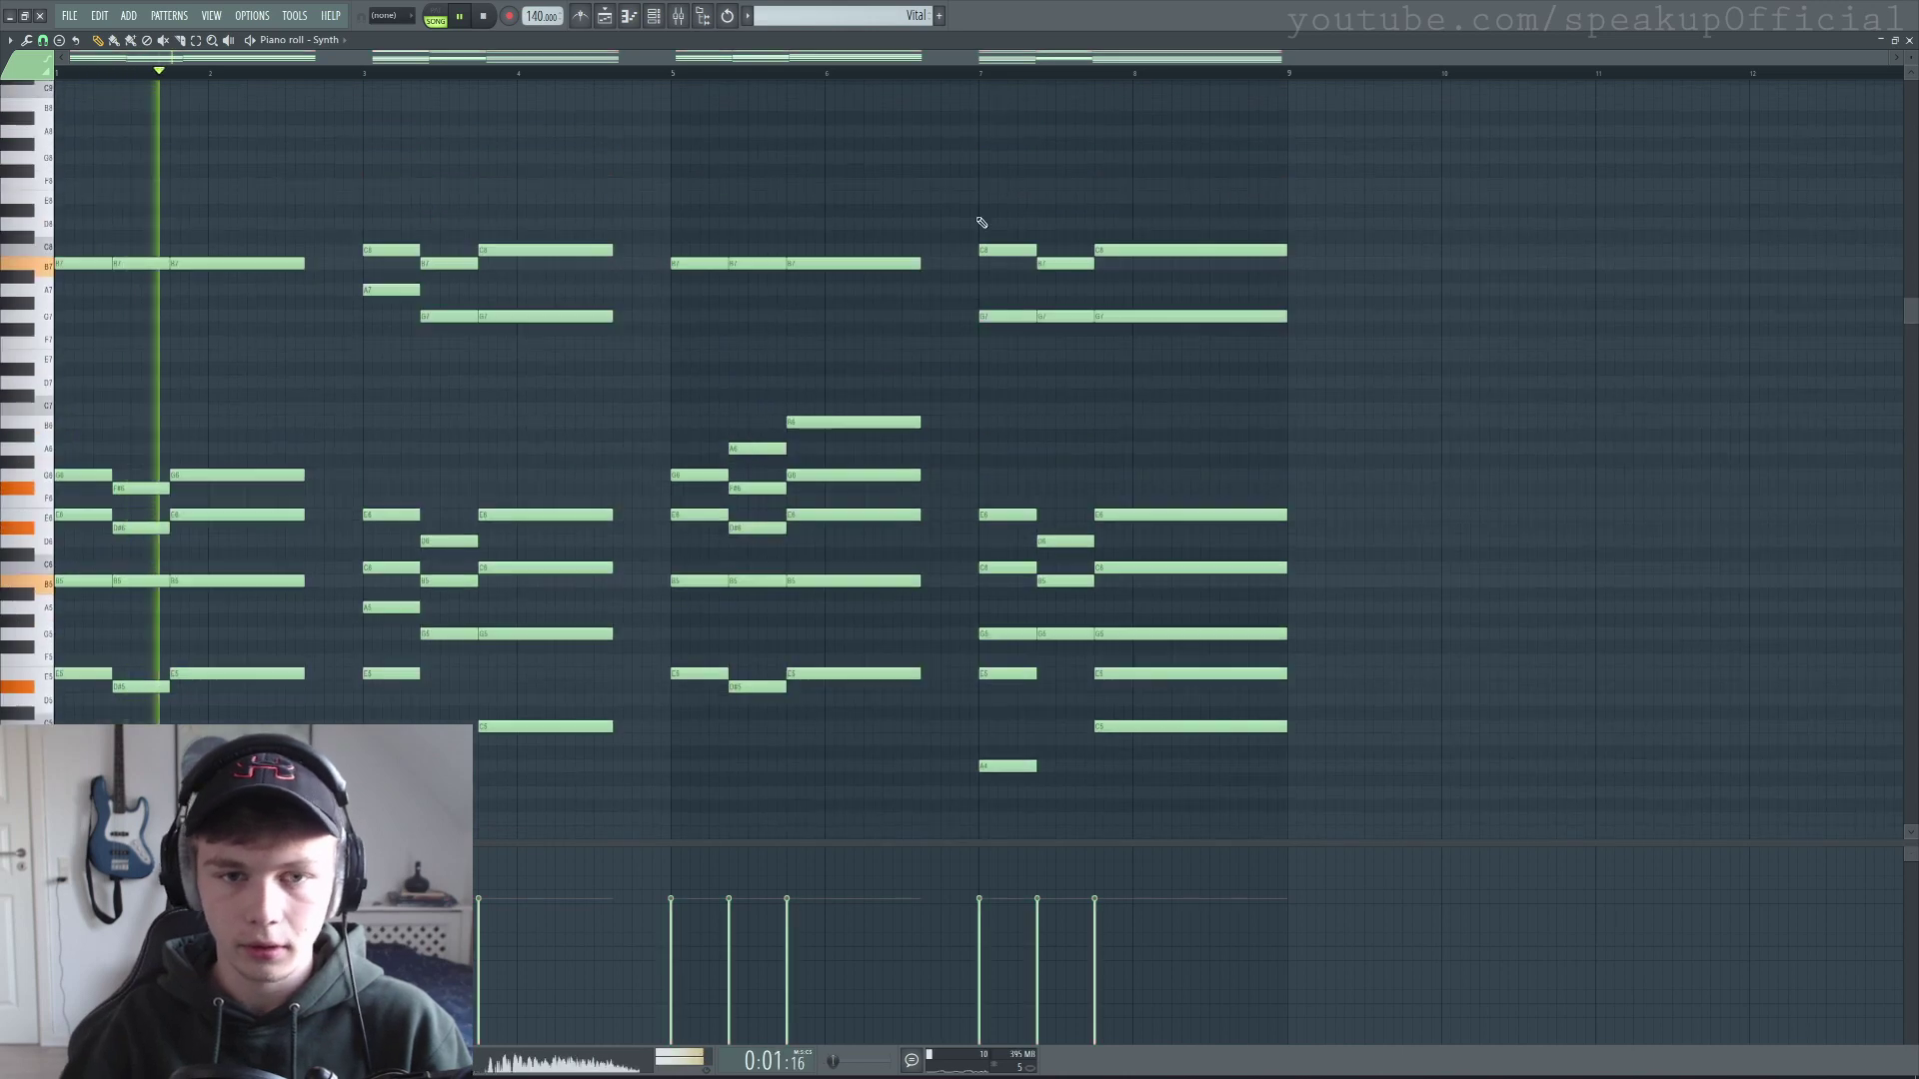
drag(1460, 163, 94, 377)
key(space)
key(ctrl+Down)
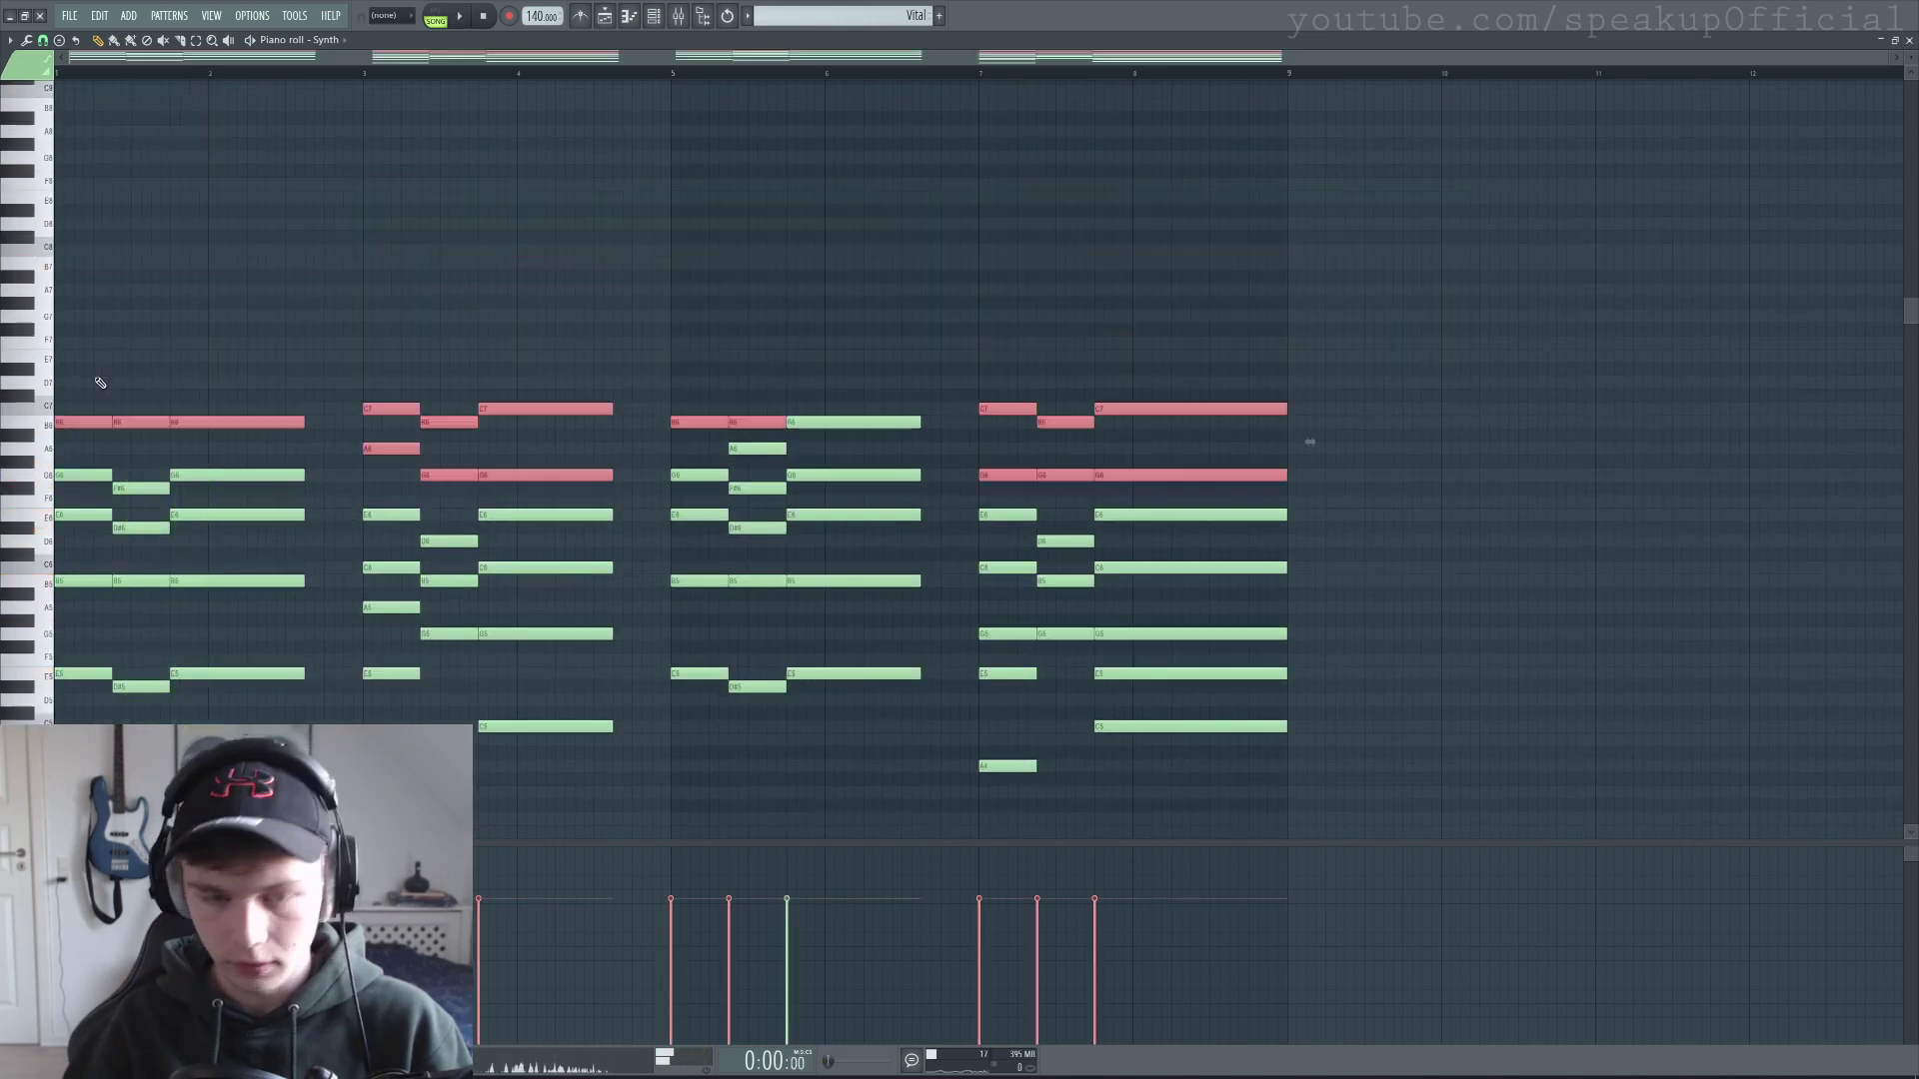
Deselect the notes and play the progression with the added octave layer, ending with playback stopped.
click(363, 254)
key(space)
scroll(510, 250, up, 2)
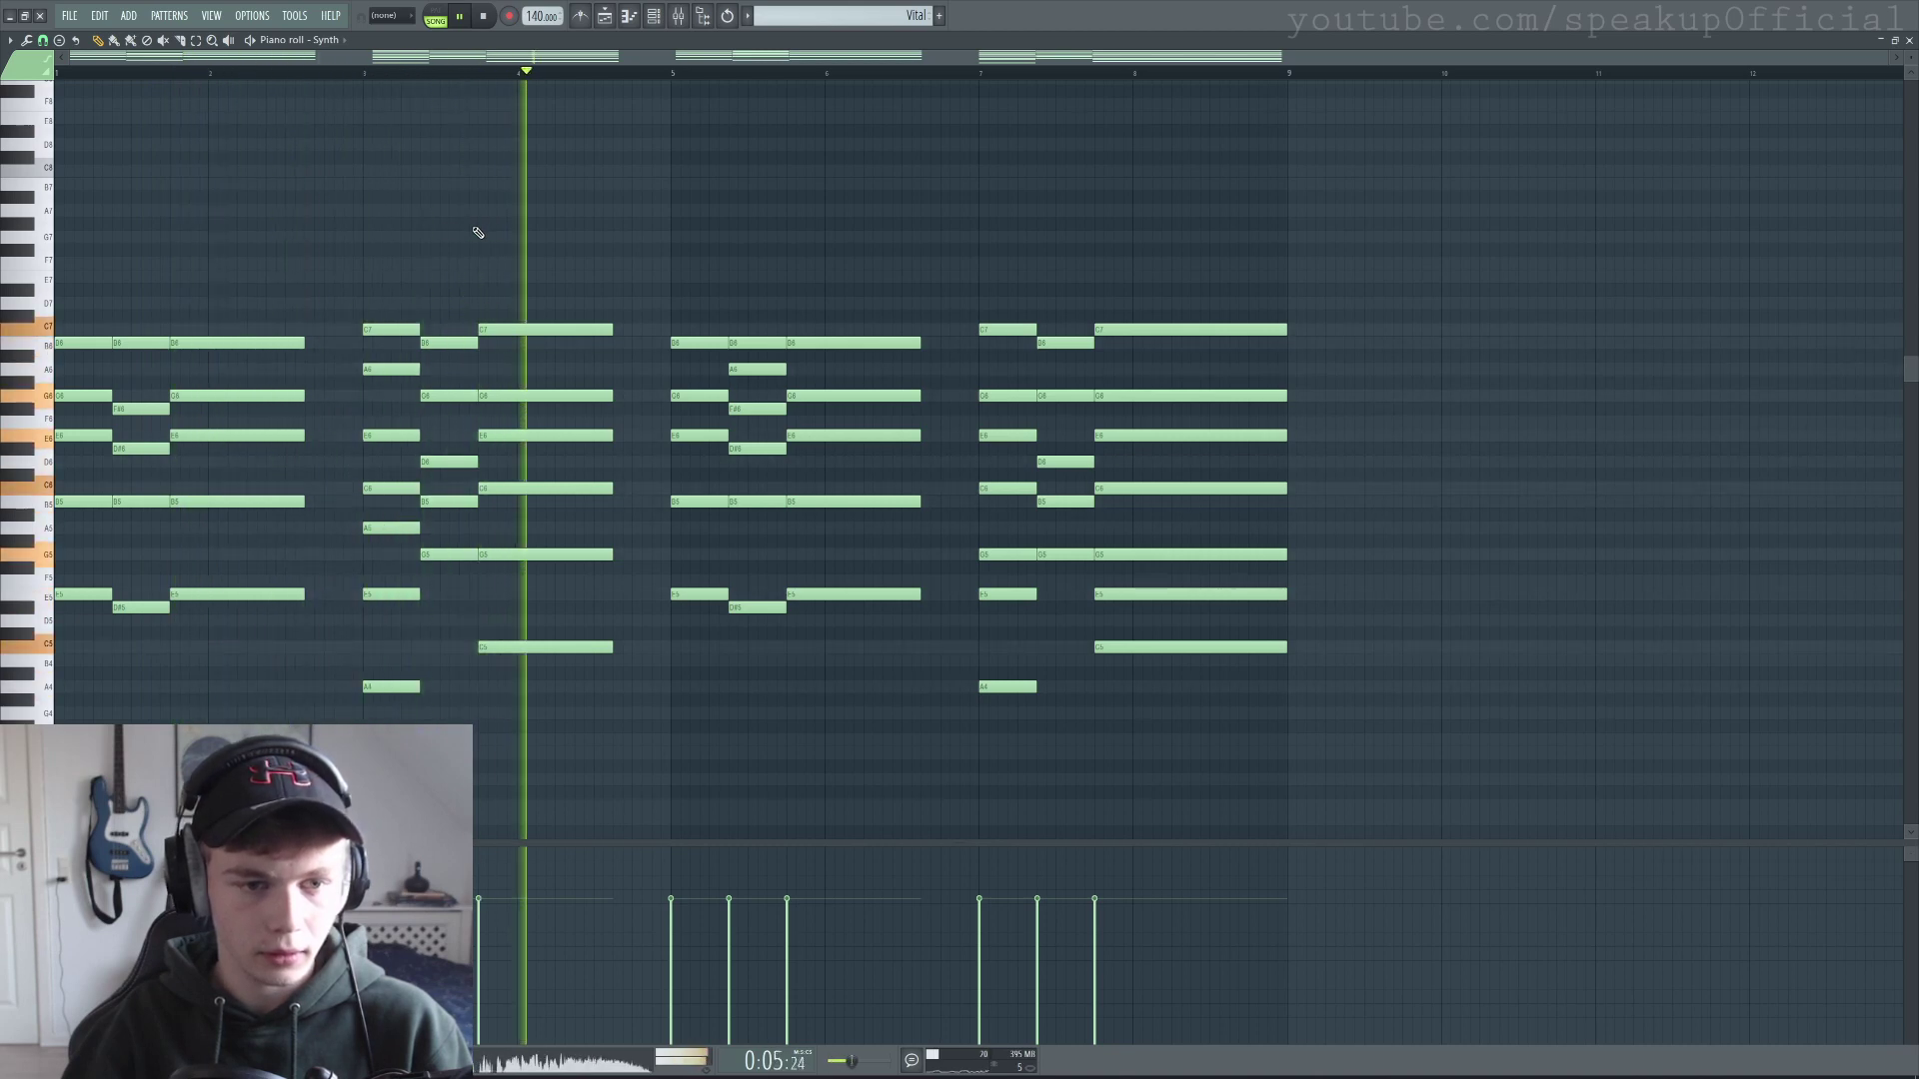
scroll(541, 236, up, 2)
key(space)
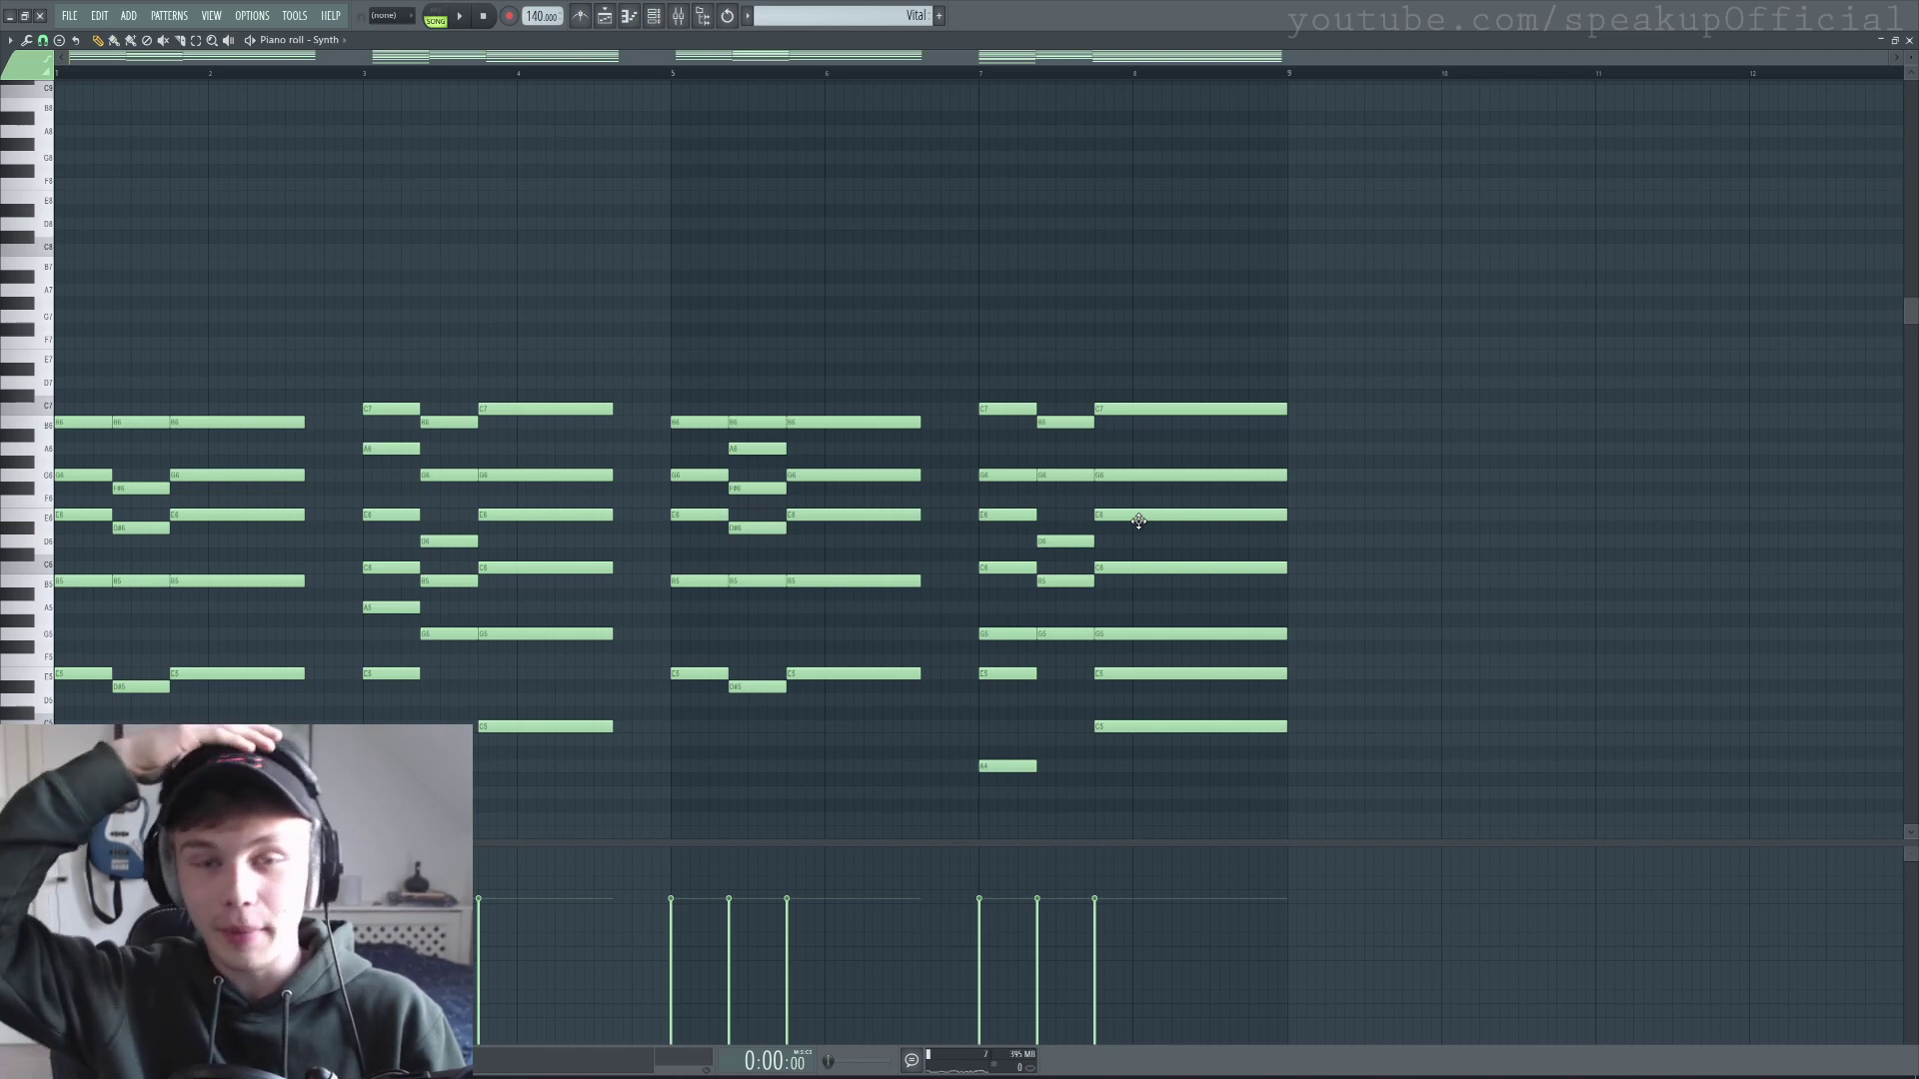
Draw a high melody line above the chords and play it back.
click(430, 290)
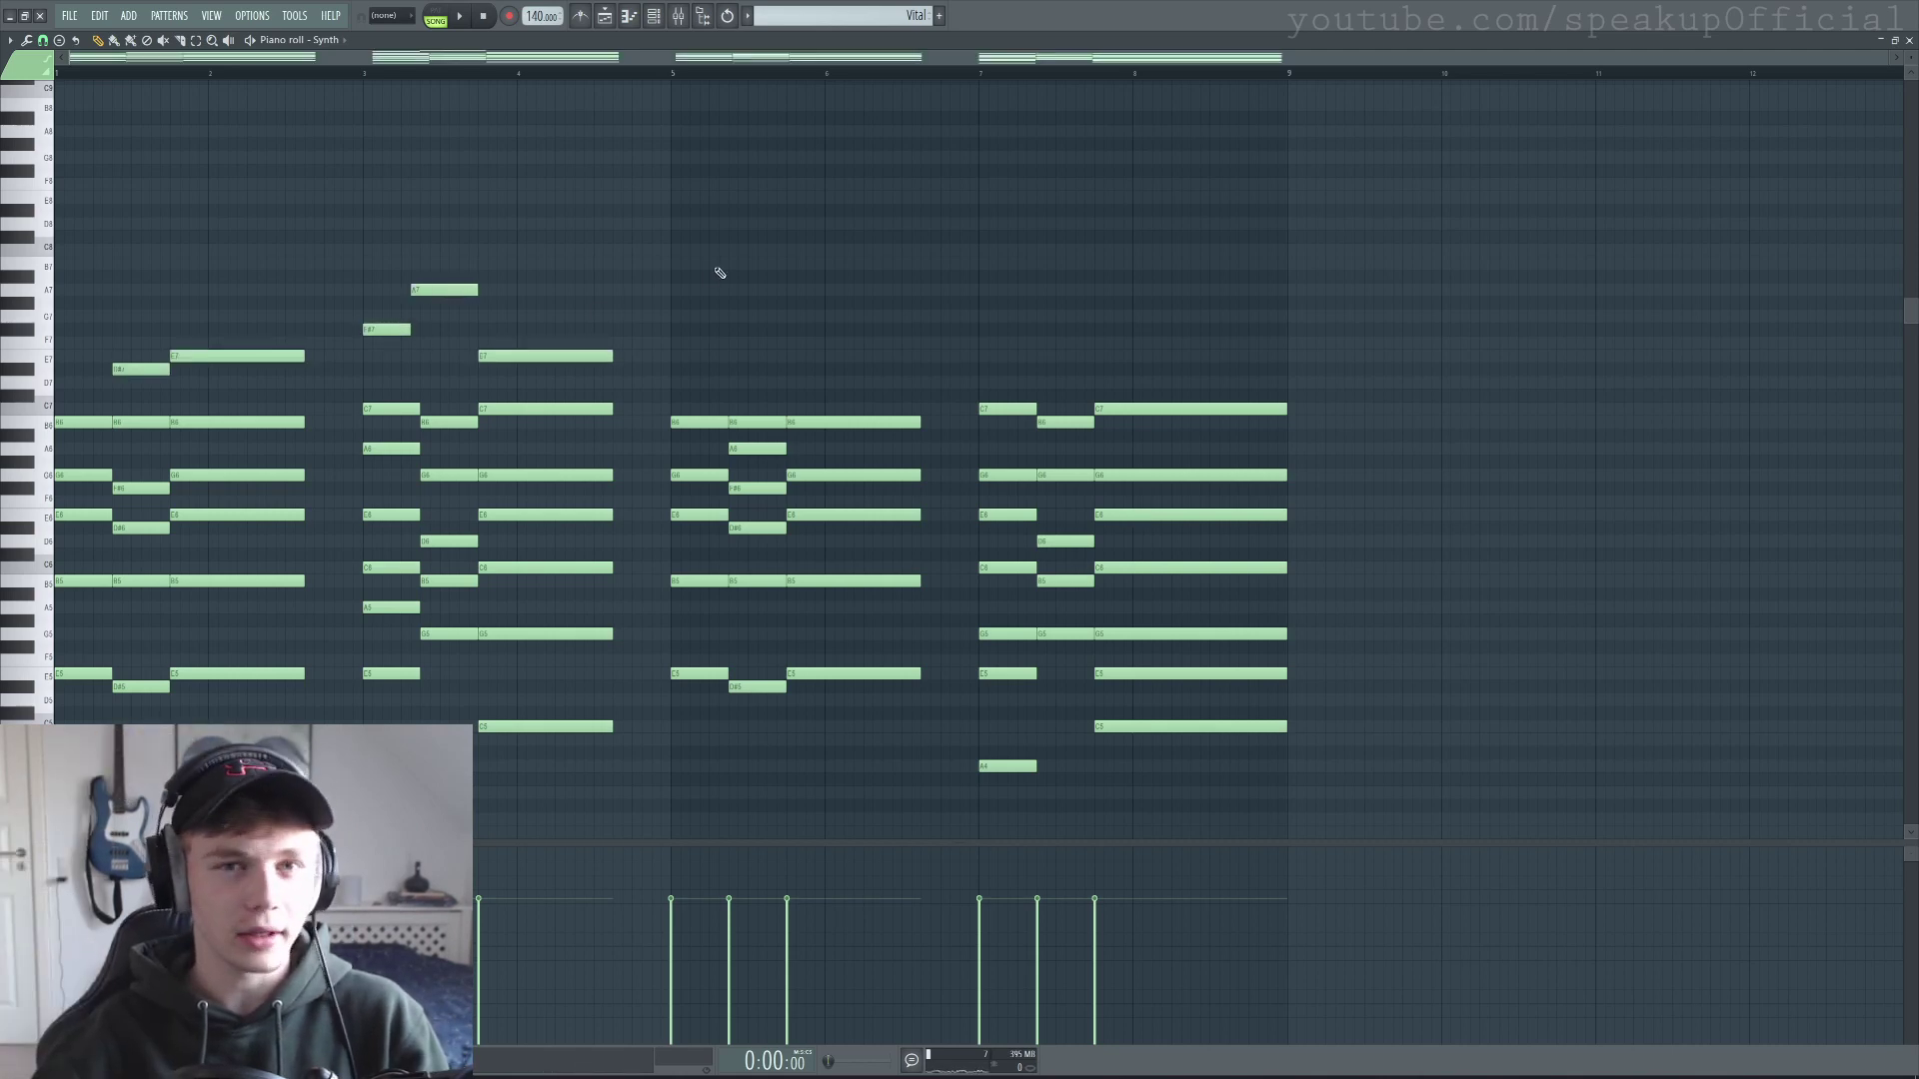
key(space)
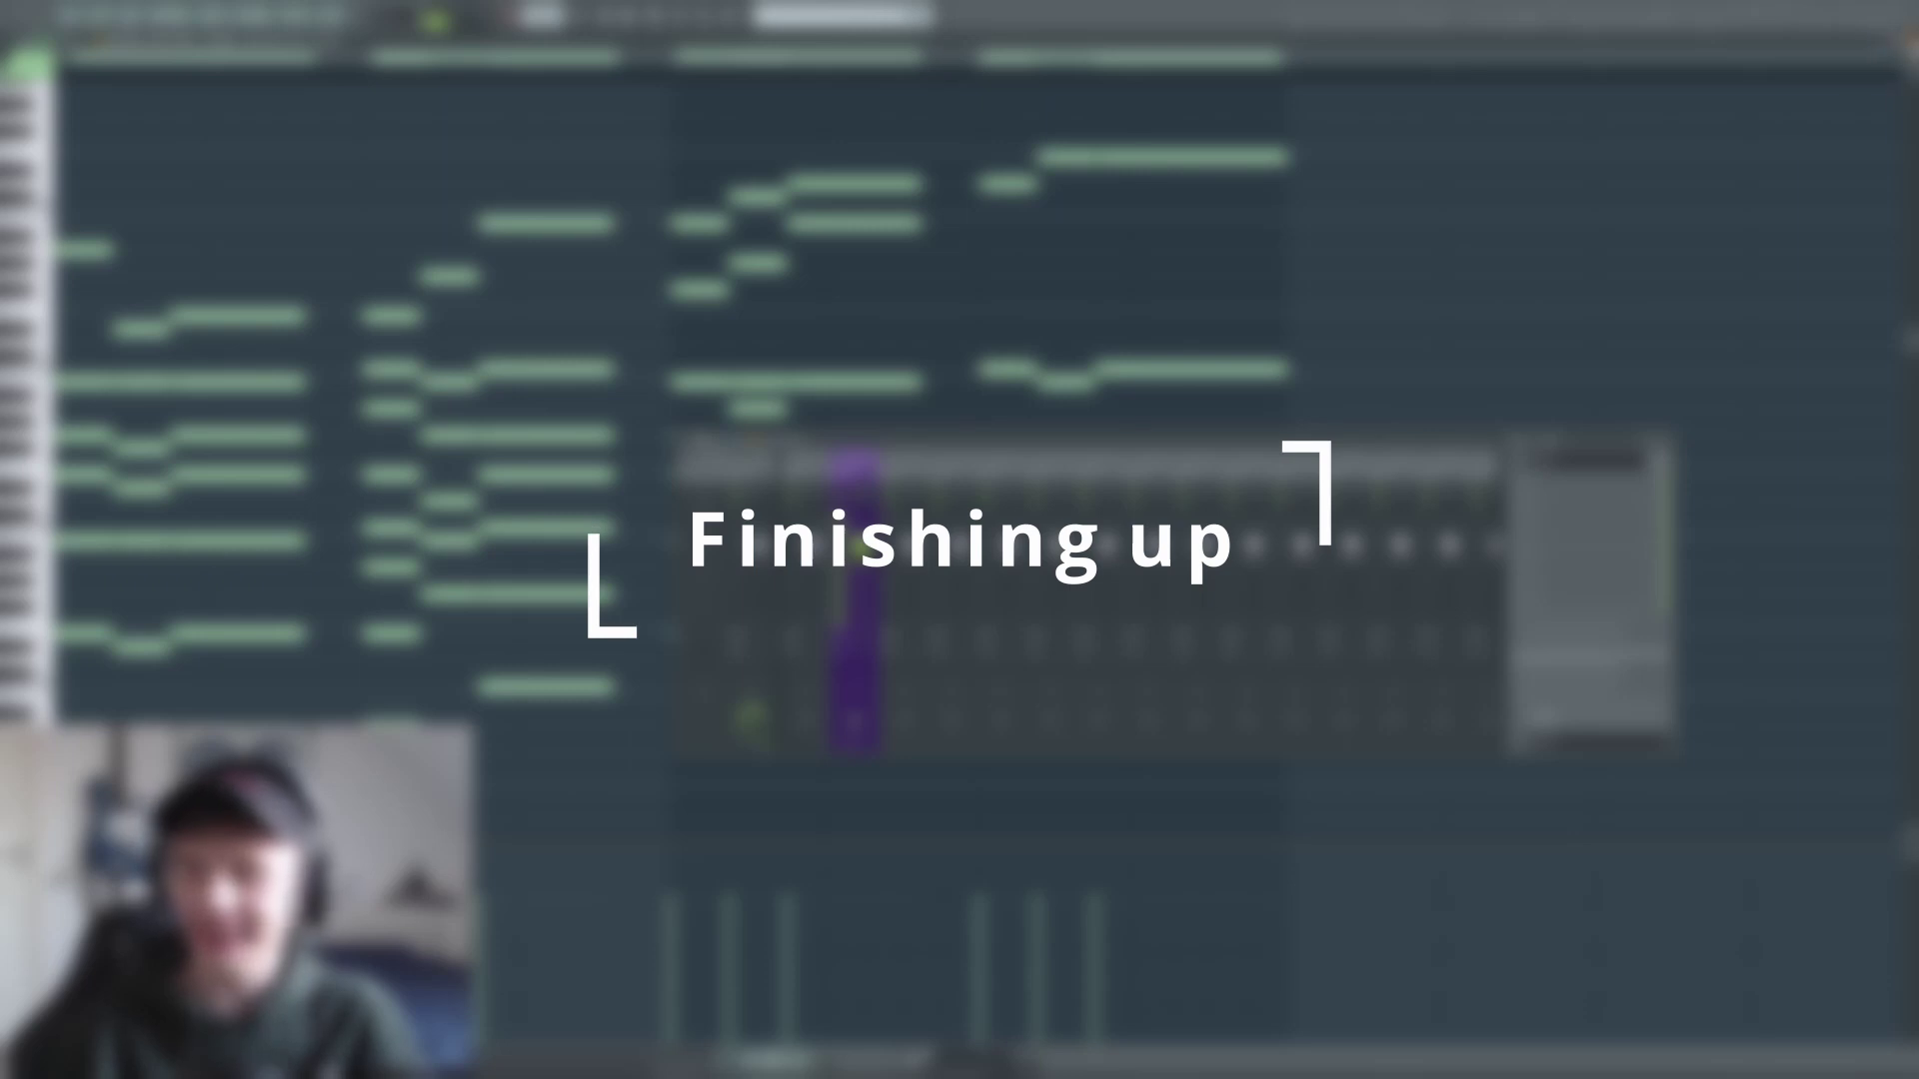
Load Kickstart in the first effect slot of the Synth mixer track and play the progression.
click(461, 17)
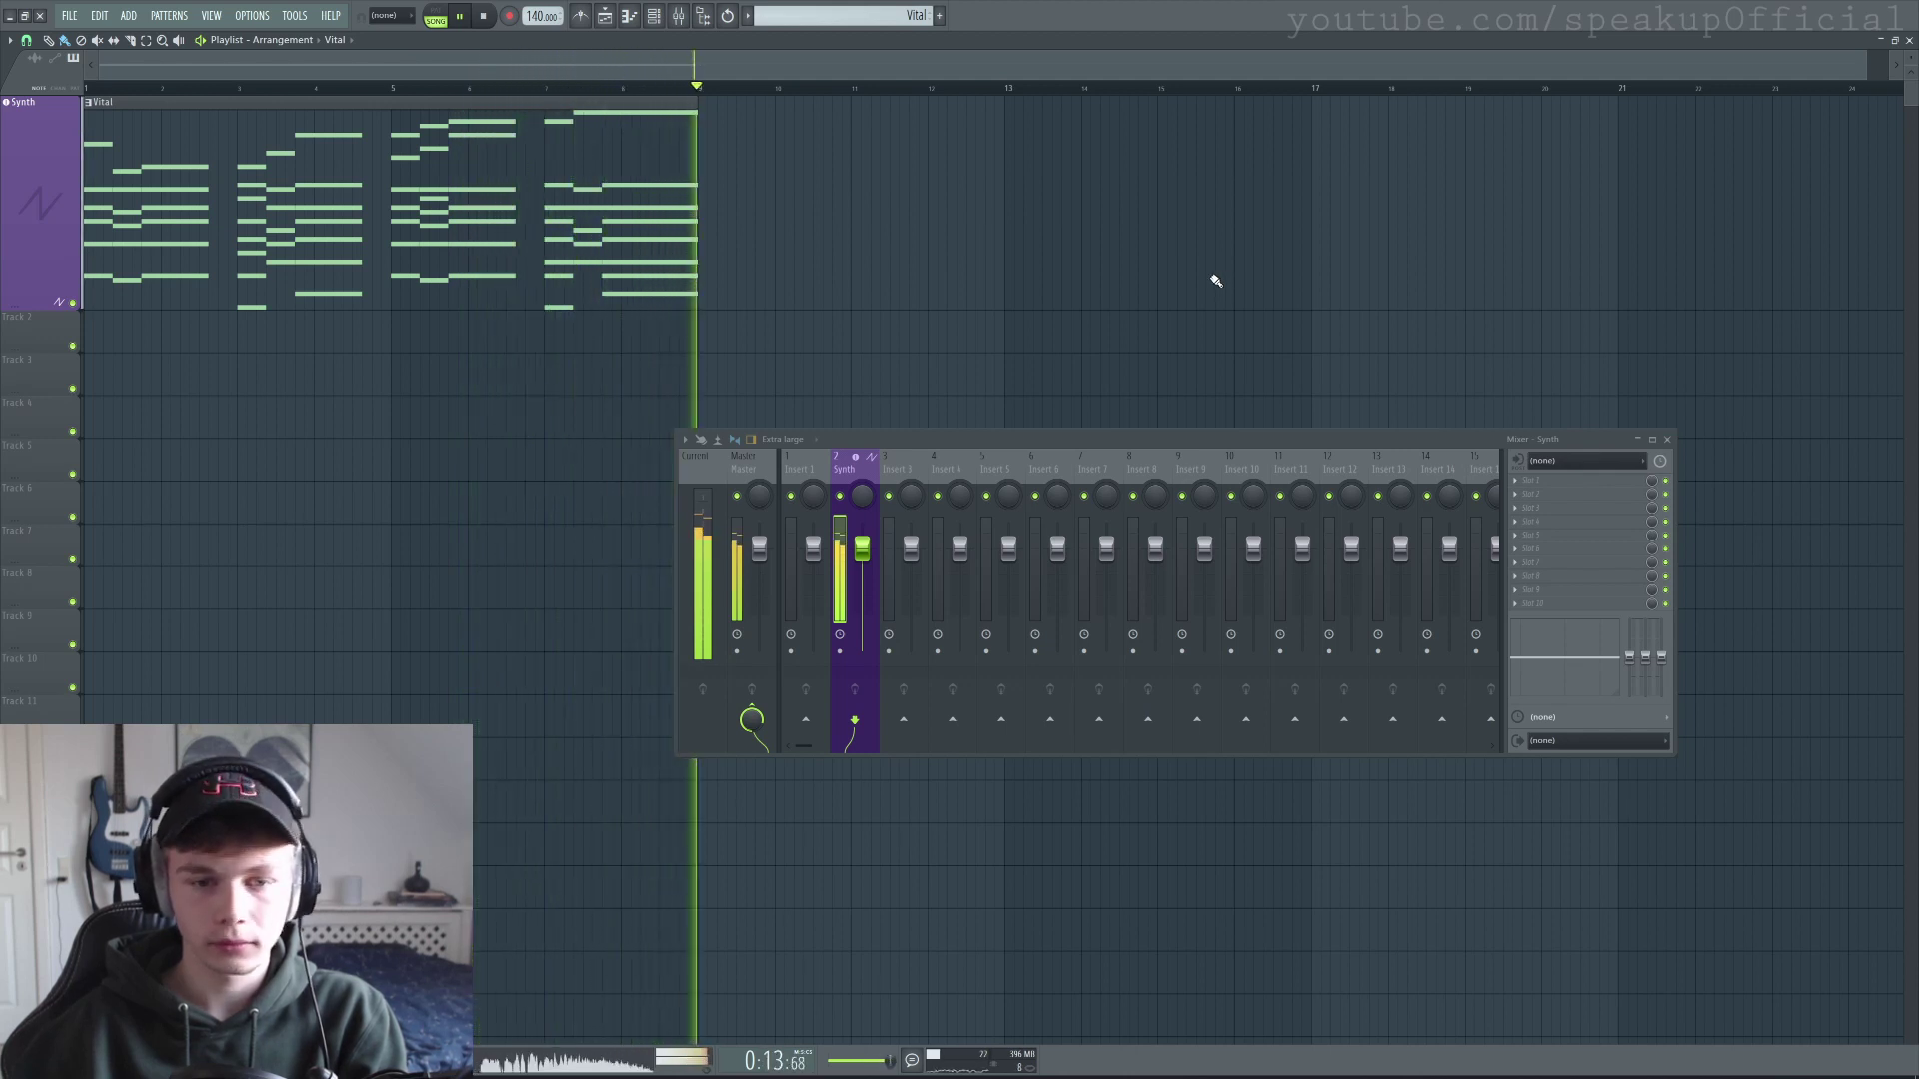
key(space)
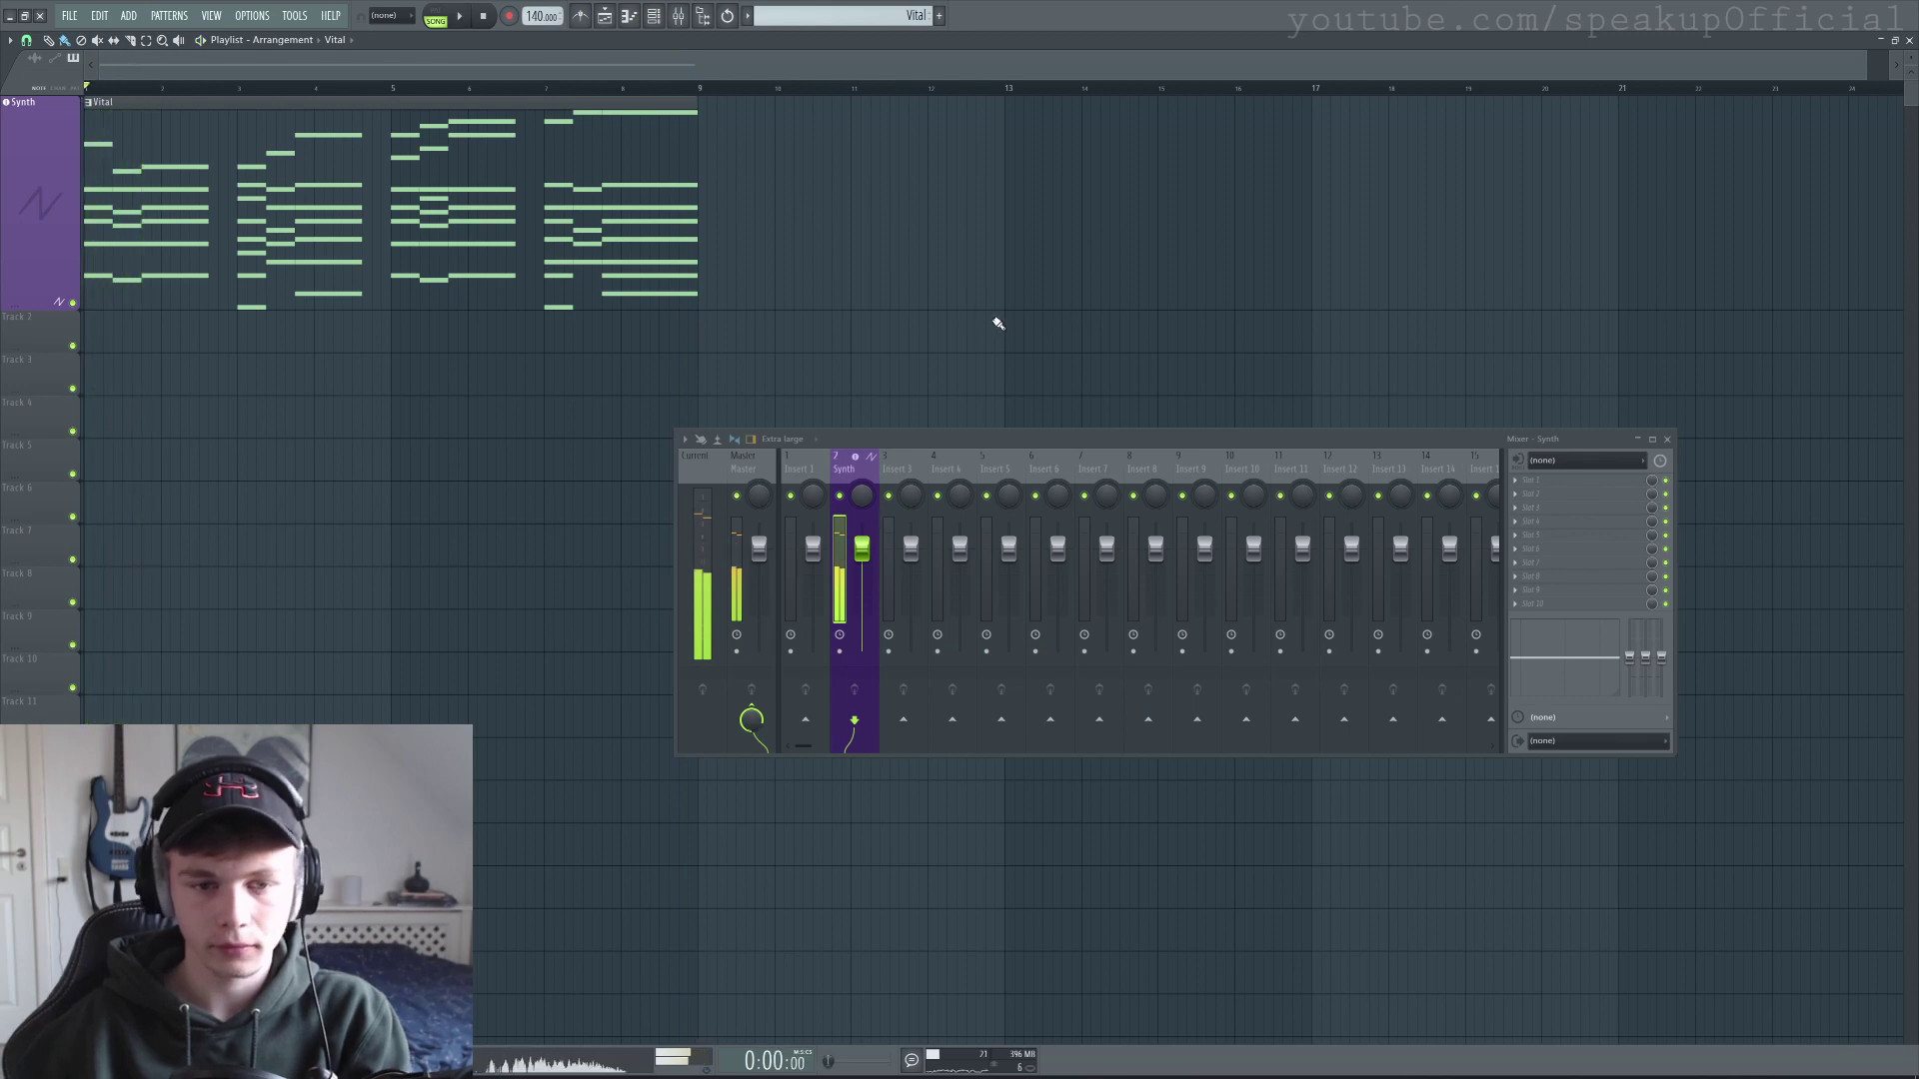
click(1540, 483)
key(Escape)
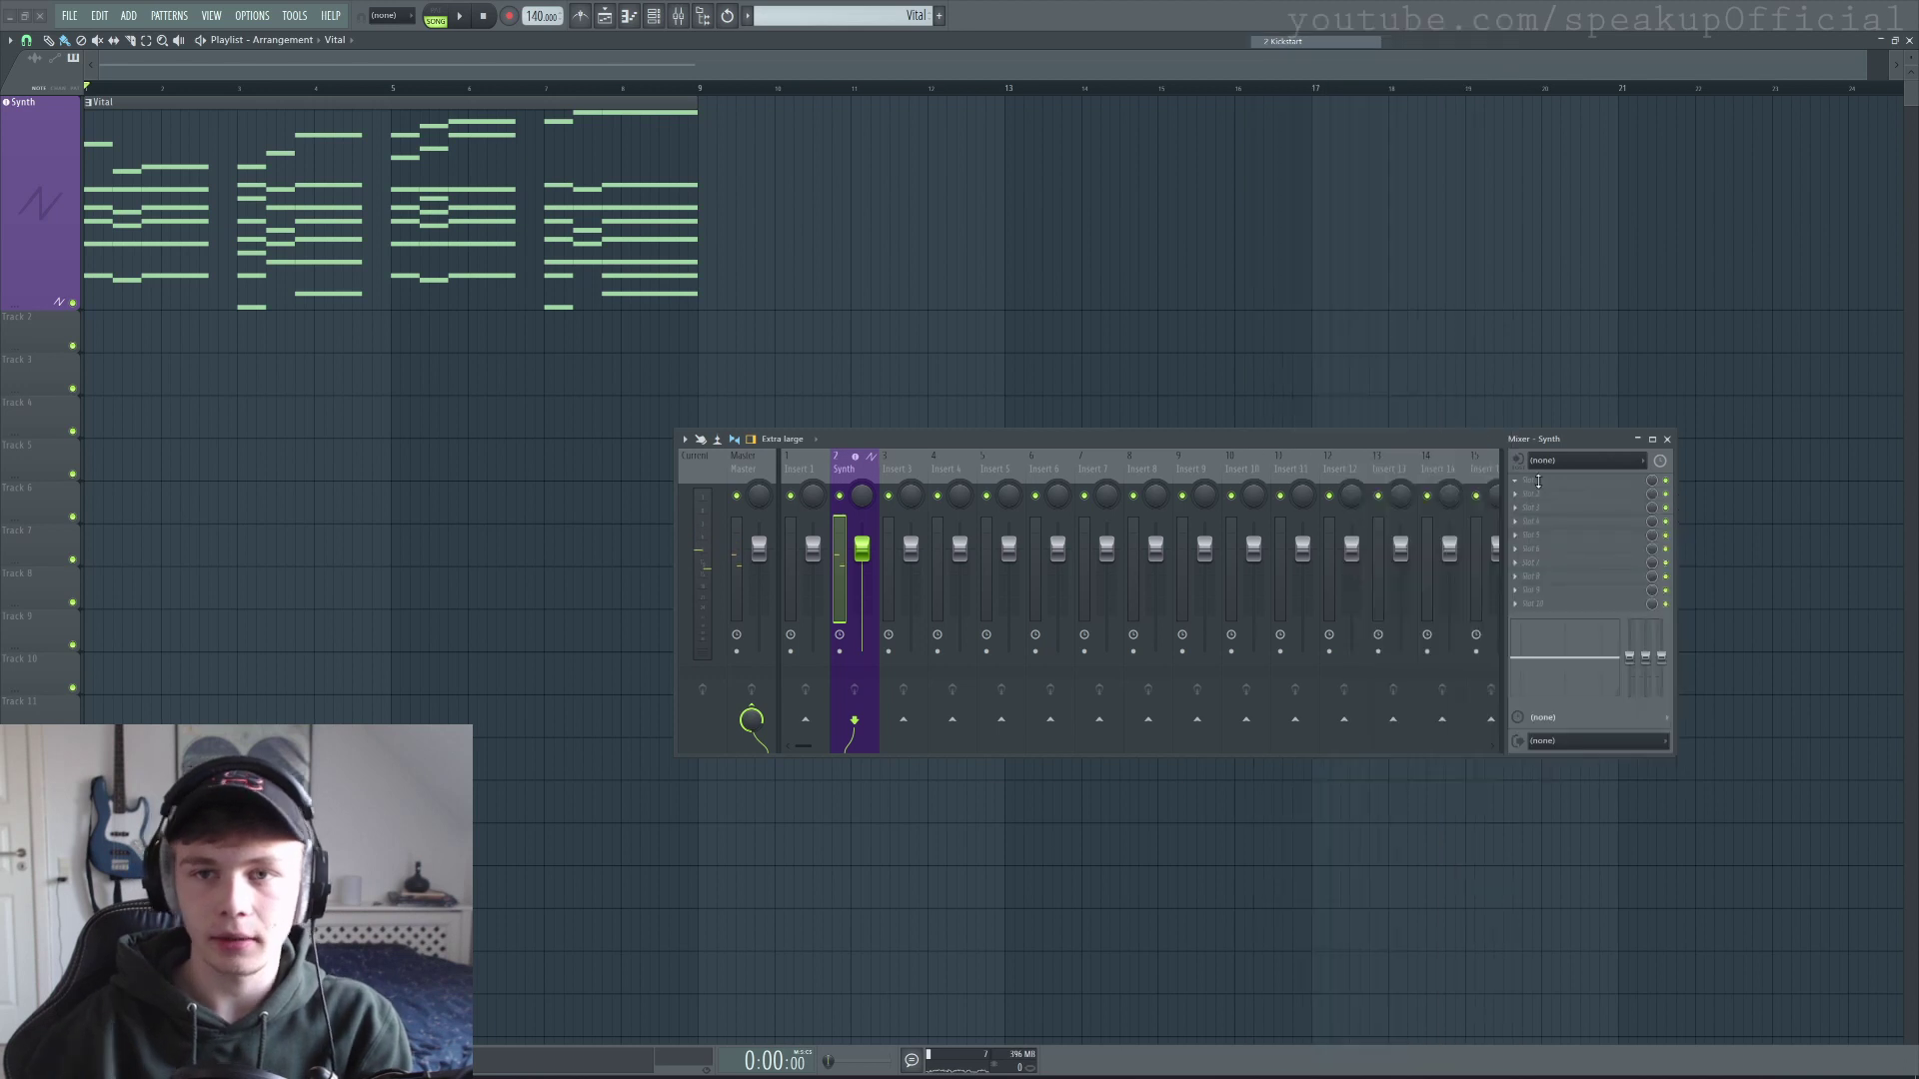
drag(286, 218, 302, 339)
key(space)
click(285, 462)
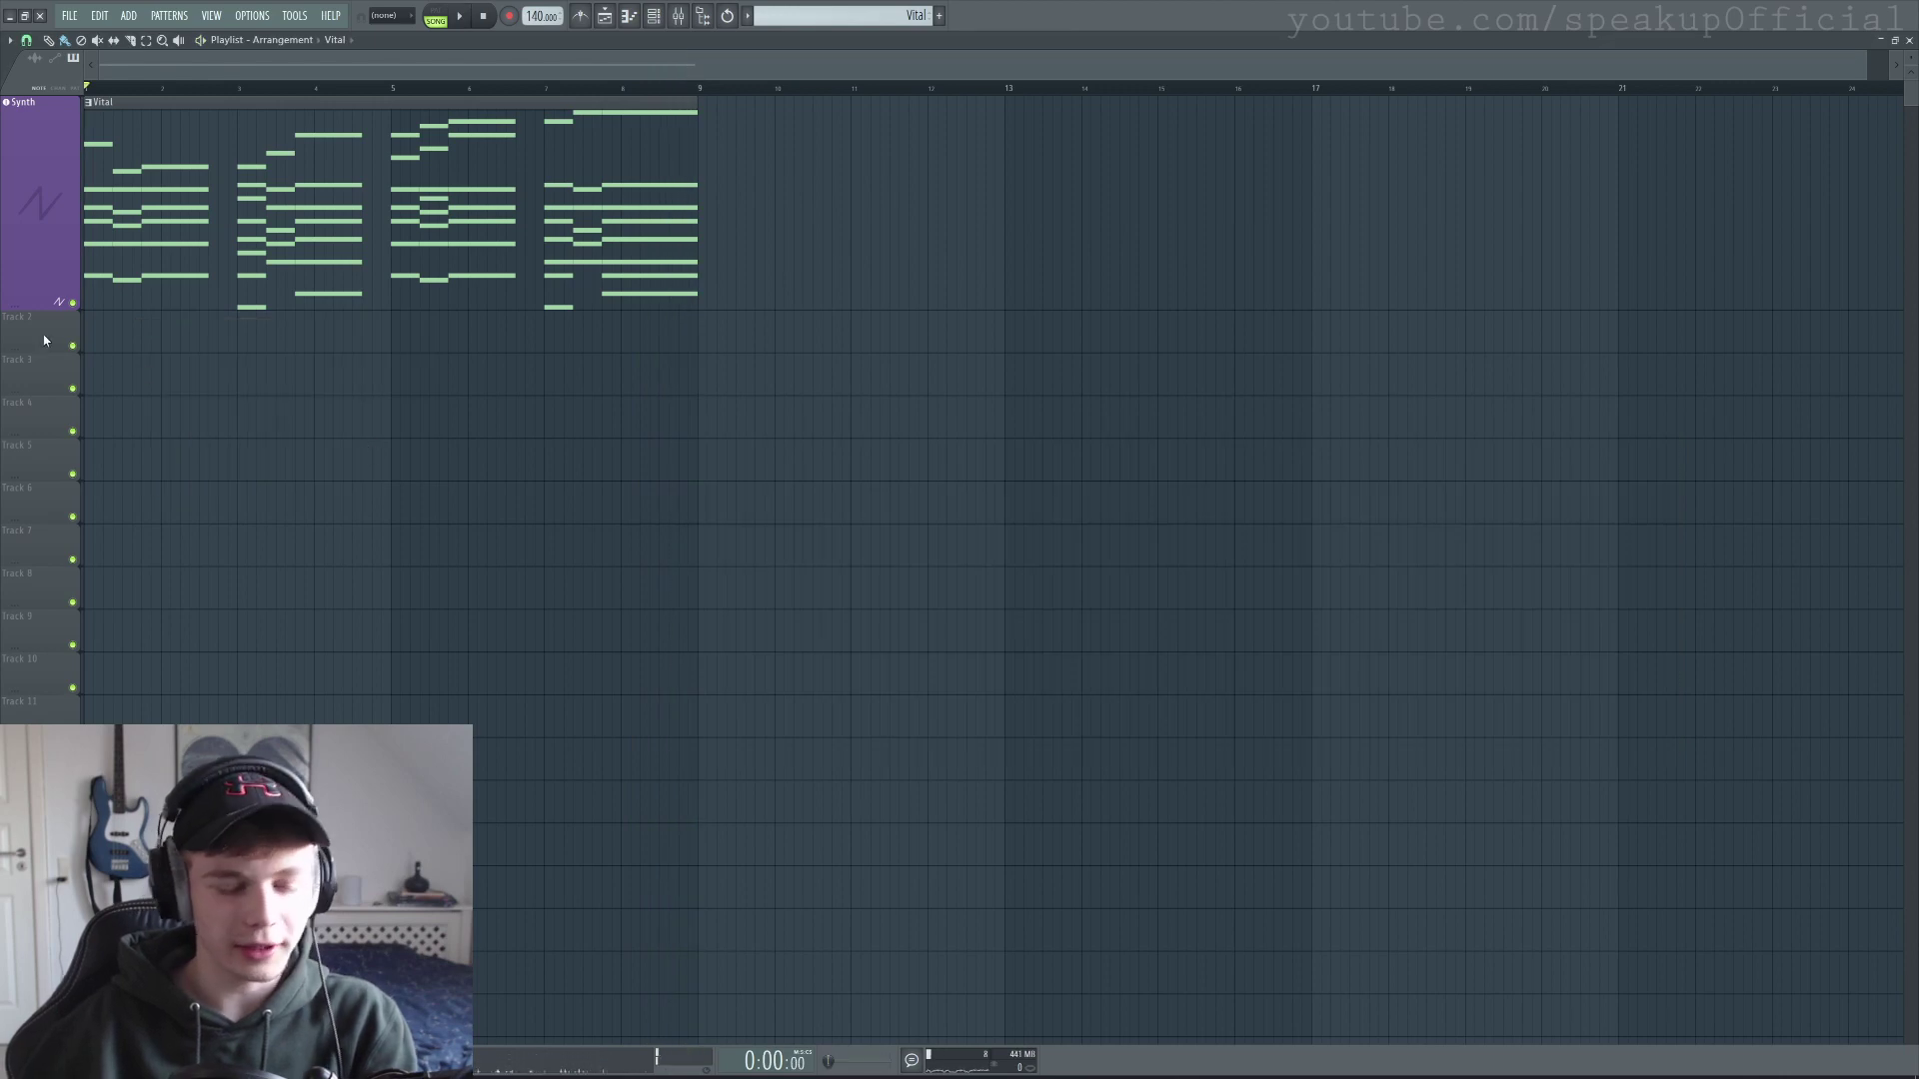
Turn playlist track 2 into an instrument track with Voltage Modular and select the lowest chord notes in the Synth pattern.
right_click(44, 340)
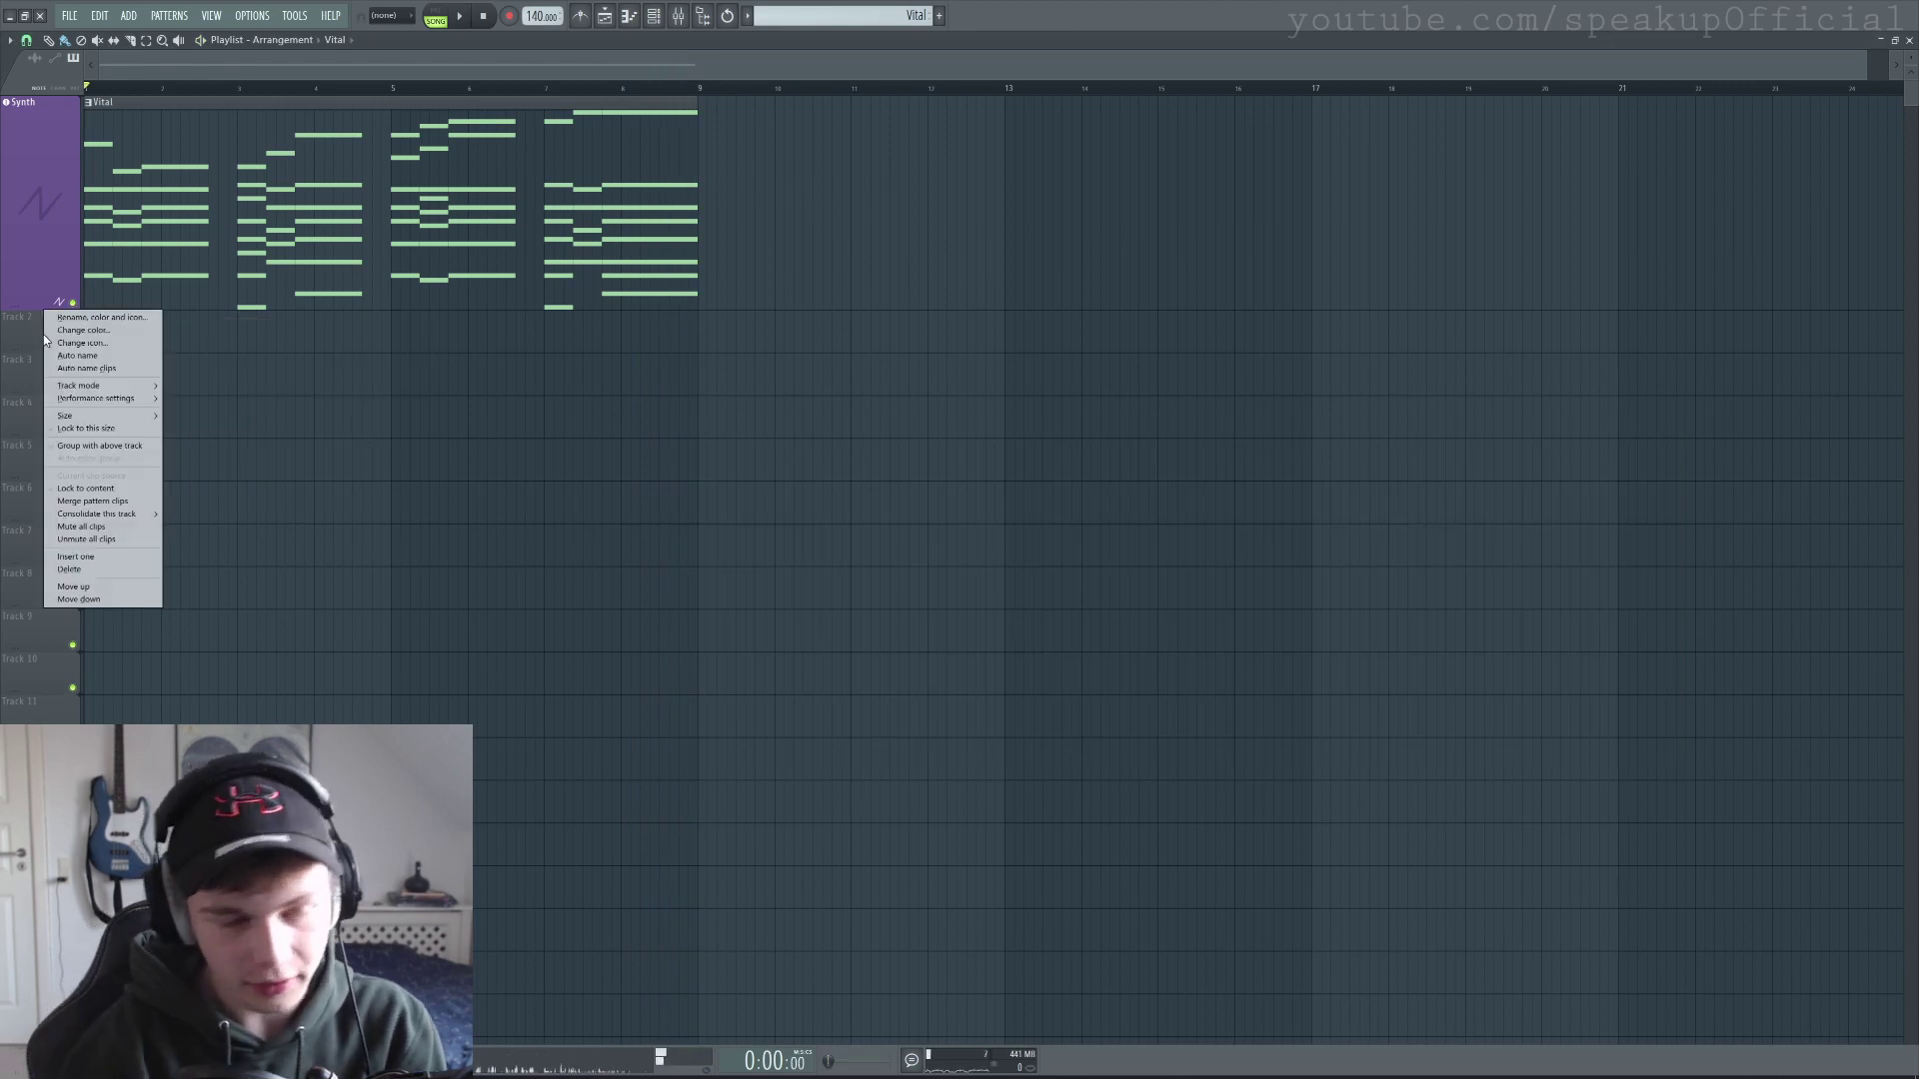
key(Down)
key(Down)
key(Down)
key(Down)
key(Down)
key(Down)
key(Right)
key(Down)
key(Down)
key(Right)
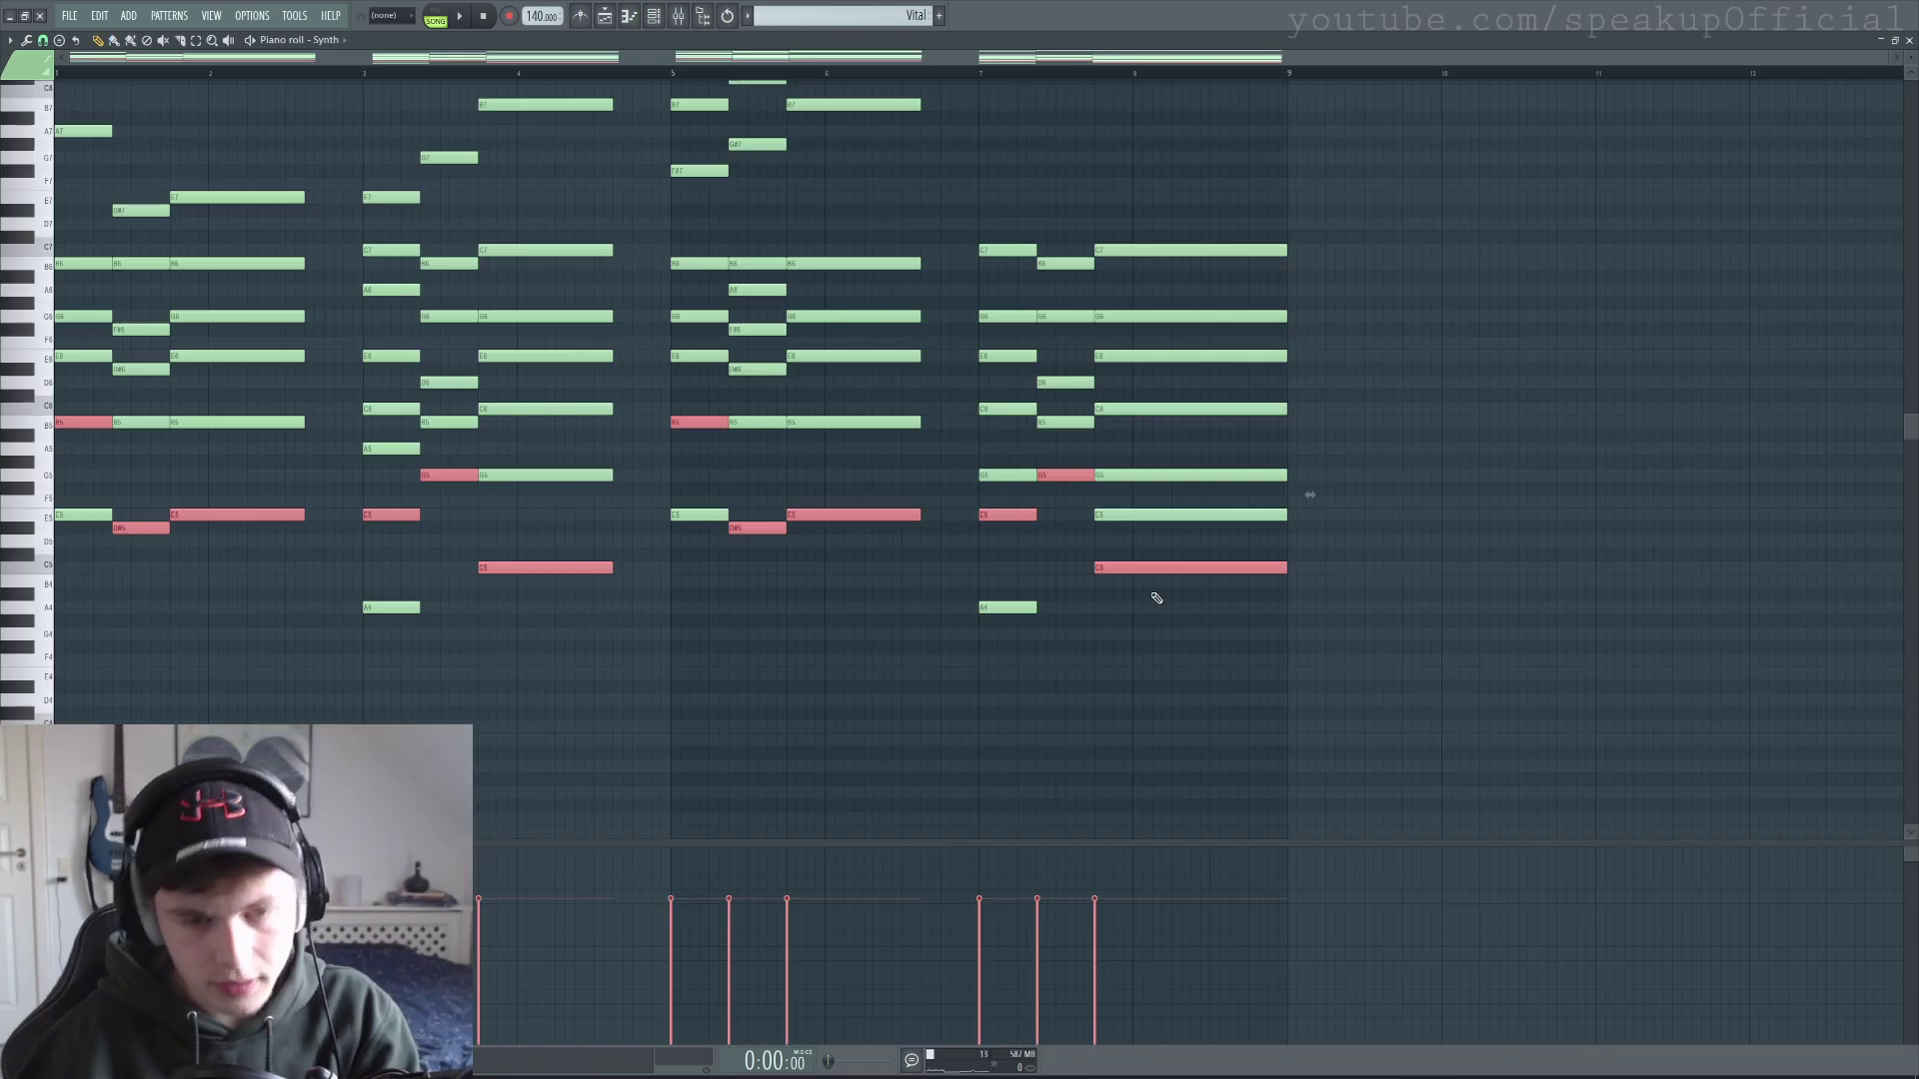
Try pasting the lowest Synth chord notes into the Voltage Modular pattern as a bass line and play them.
click(1909, 41)
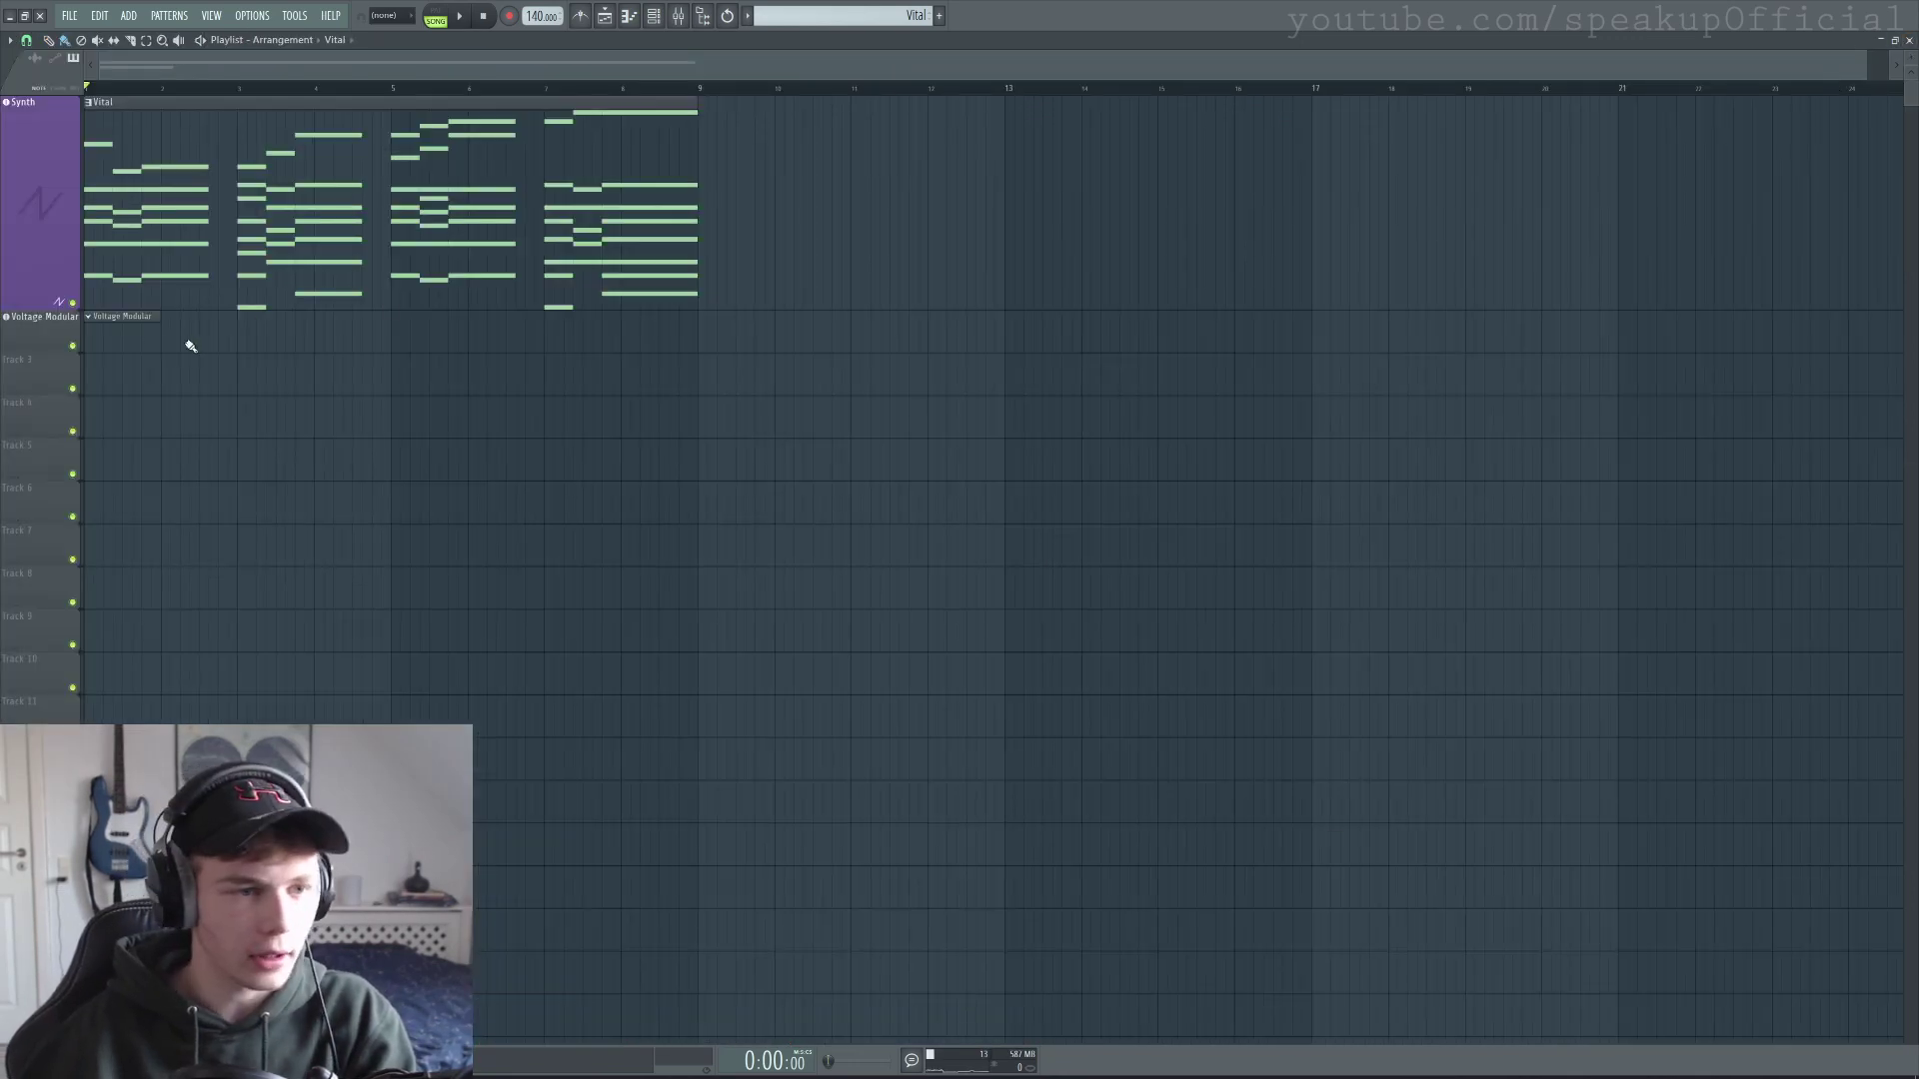
double_click(150, 339)
key(ctrl+v)
key(space)
key(ctrl+d)
scroll(620, 465, down, 3)
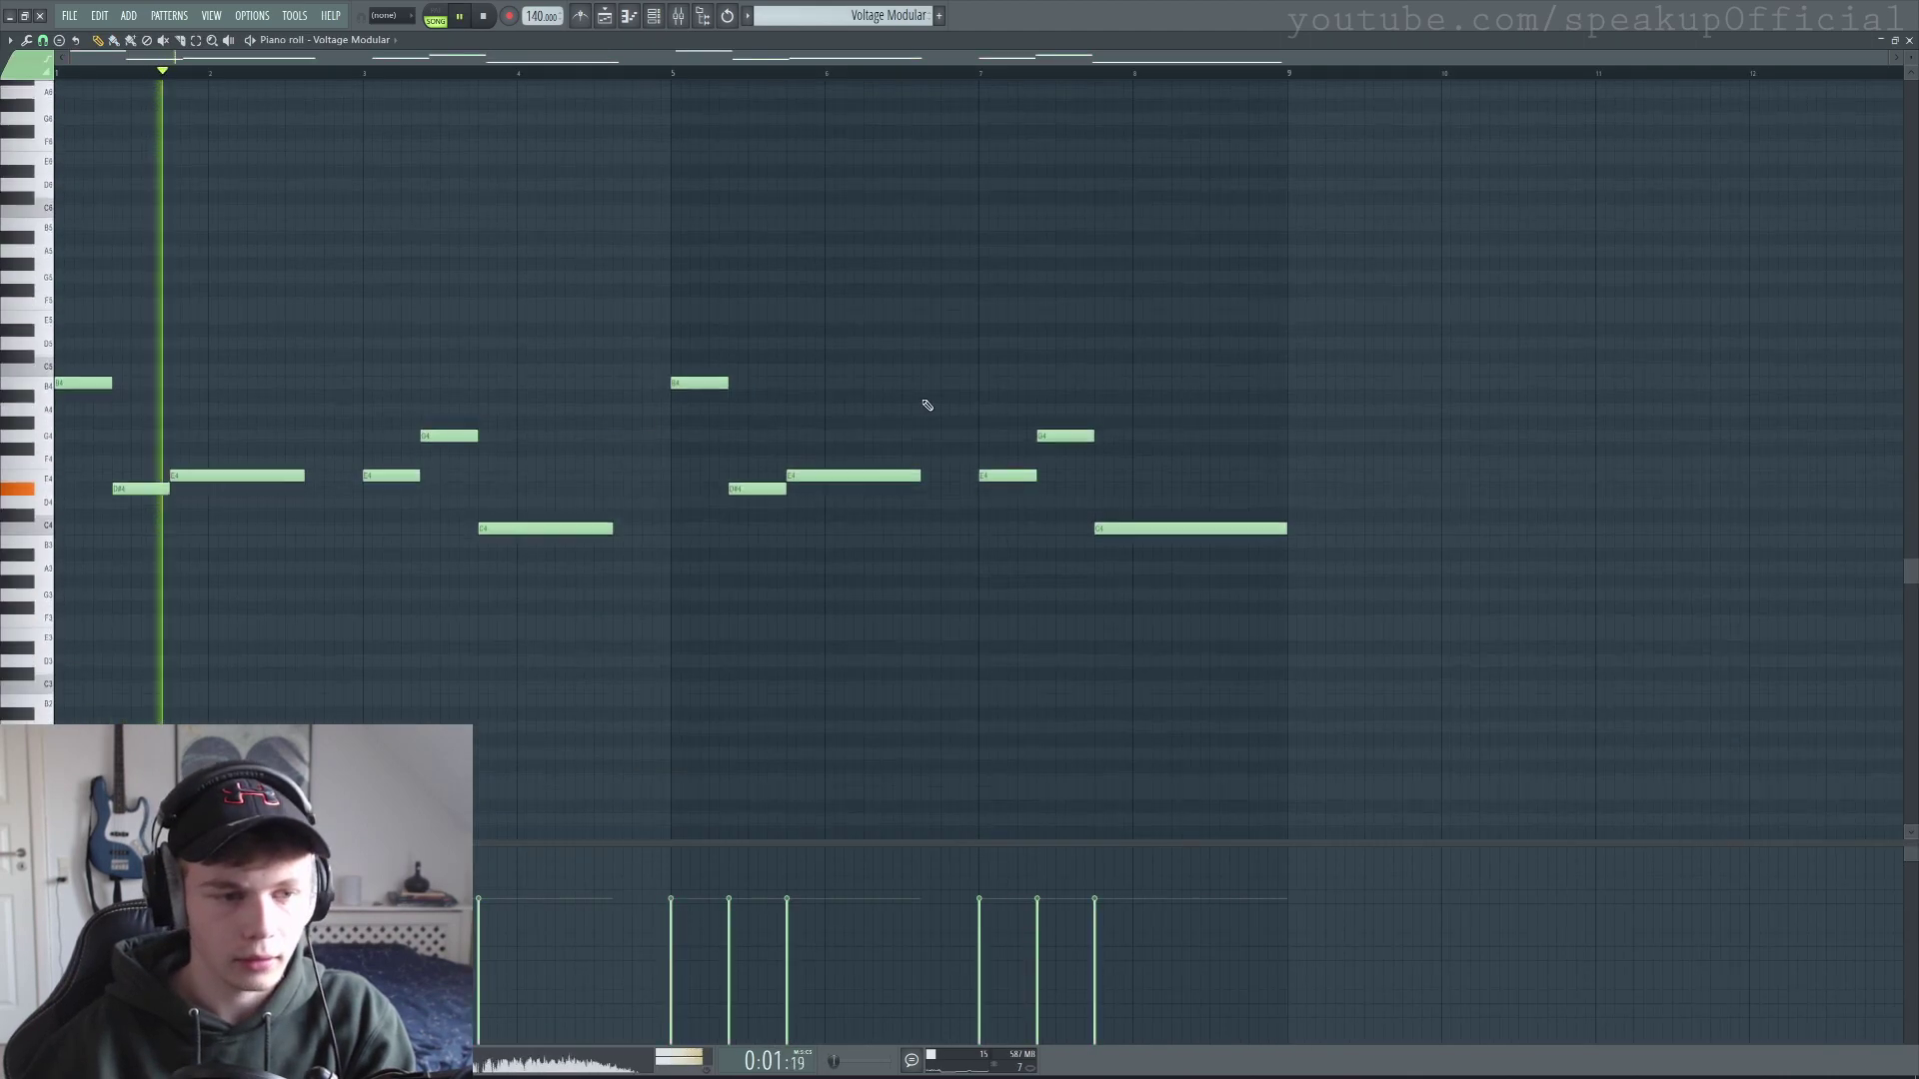
Delete all pasted notes from the Voltage Modular pattern and stop playback.
key(ctrl+a)
key(Delete)
key(space)
scroll(1307, 587, up, 2)
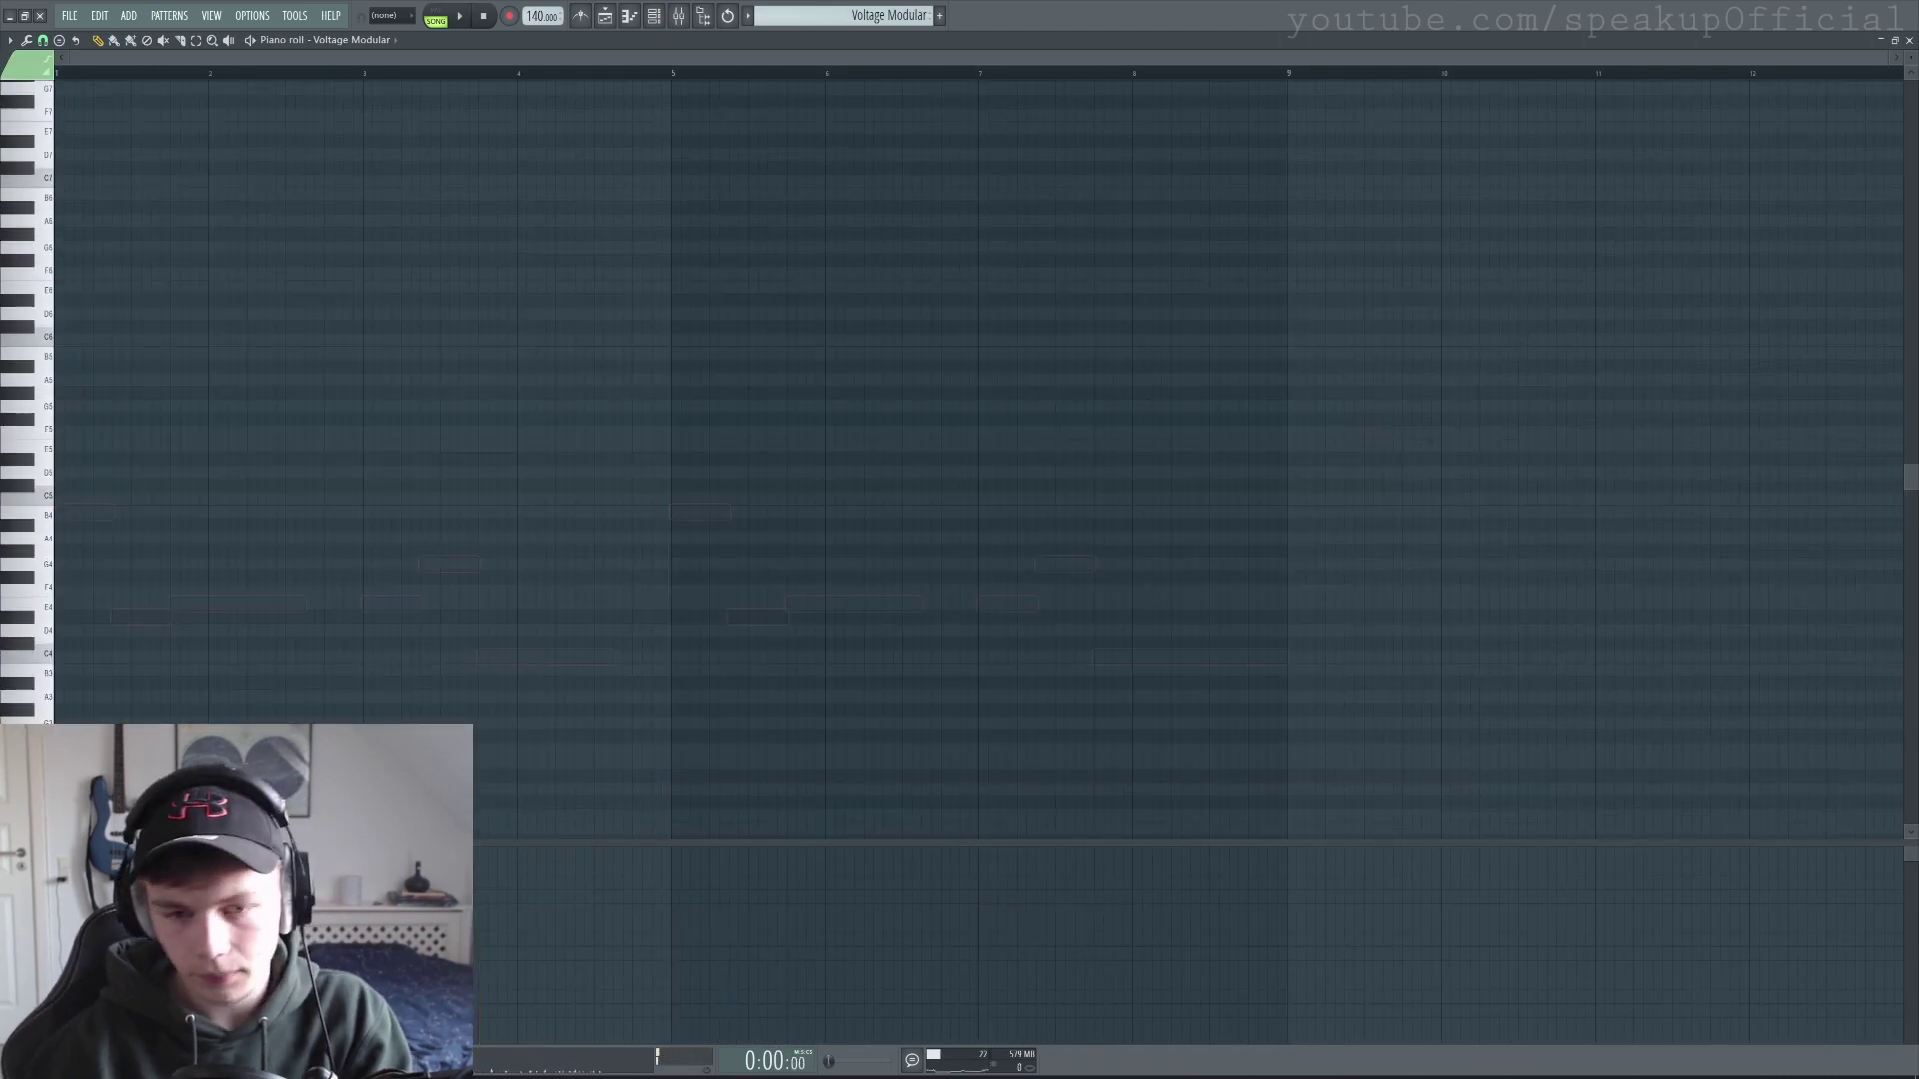
Copy the Synth chords into the Voltage Modular pattern, keeping the first chord at bar 1 and moving the rest further along.
click(1909, 41)
double_click(450, 437)
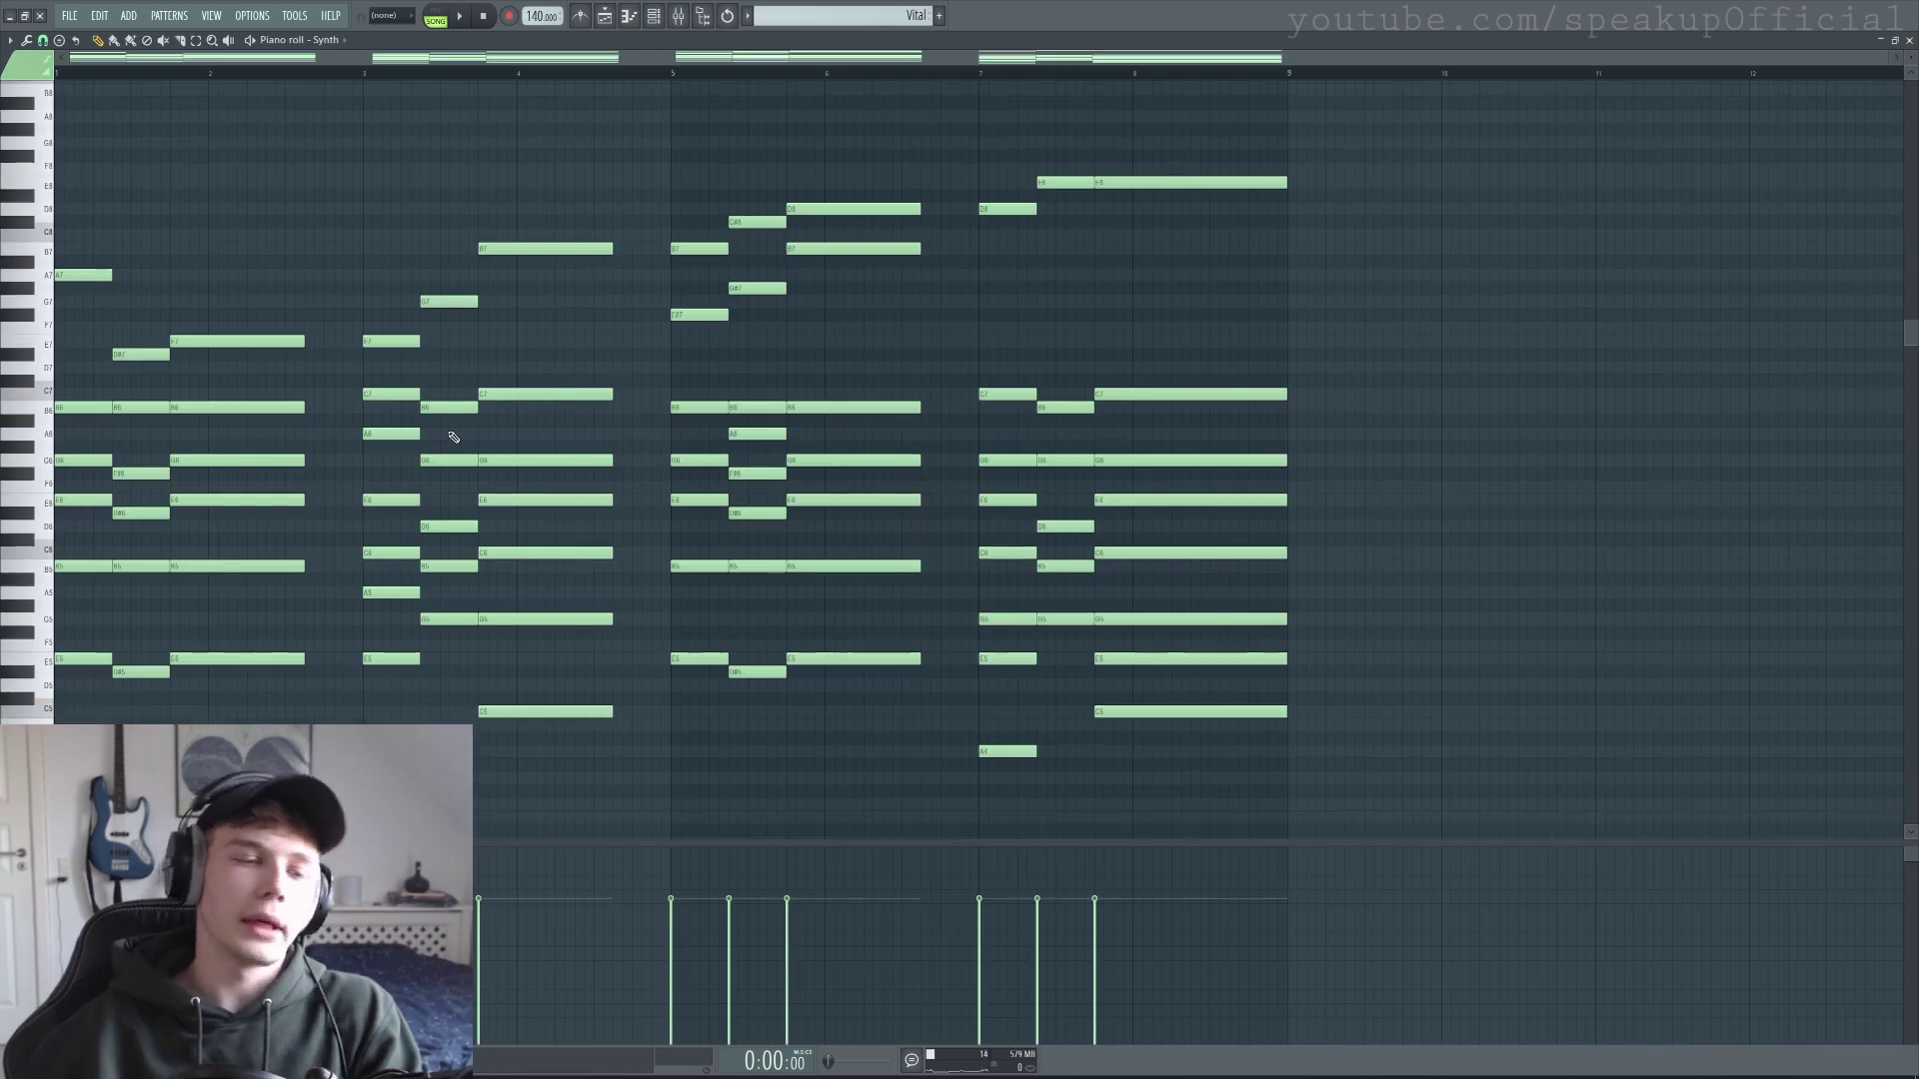
scroll(1298, 433, up, 2)
drag(1376, 162, 111, 836)
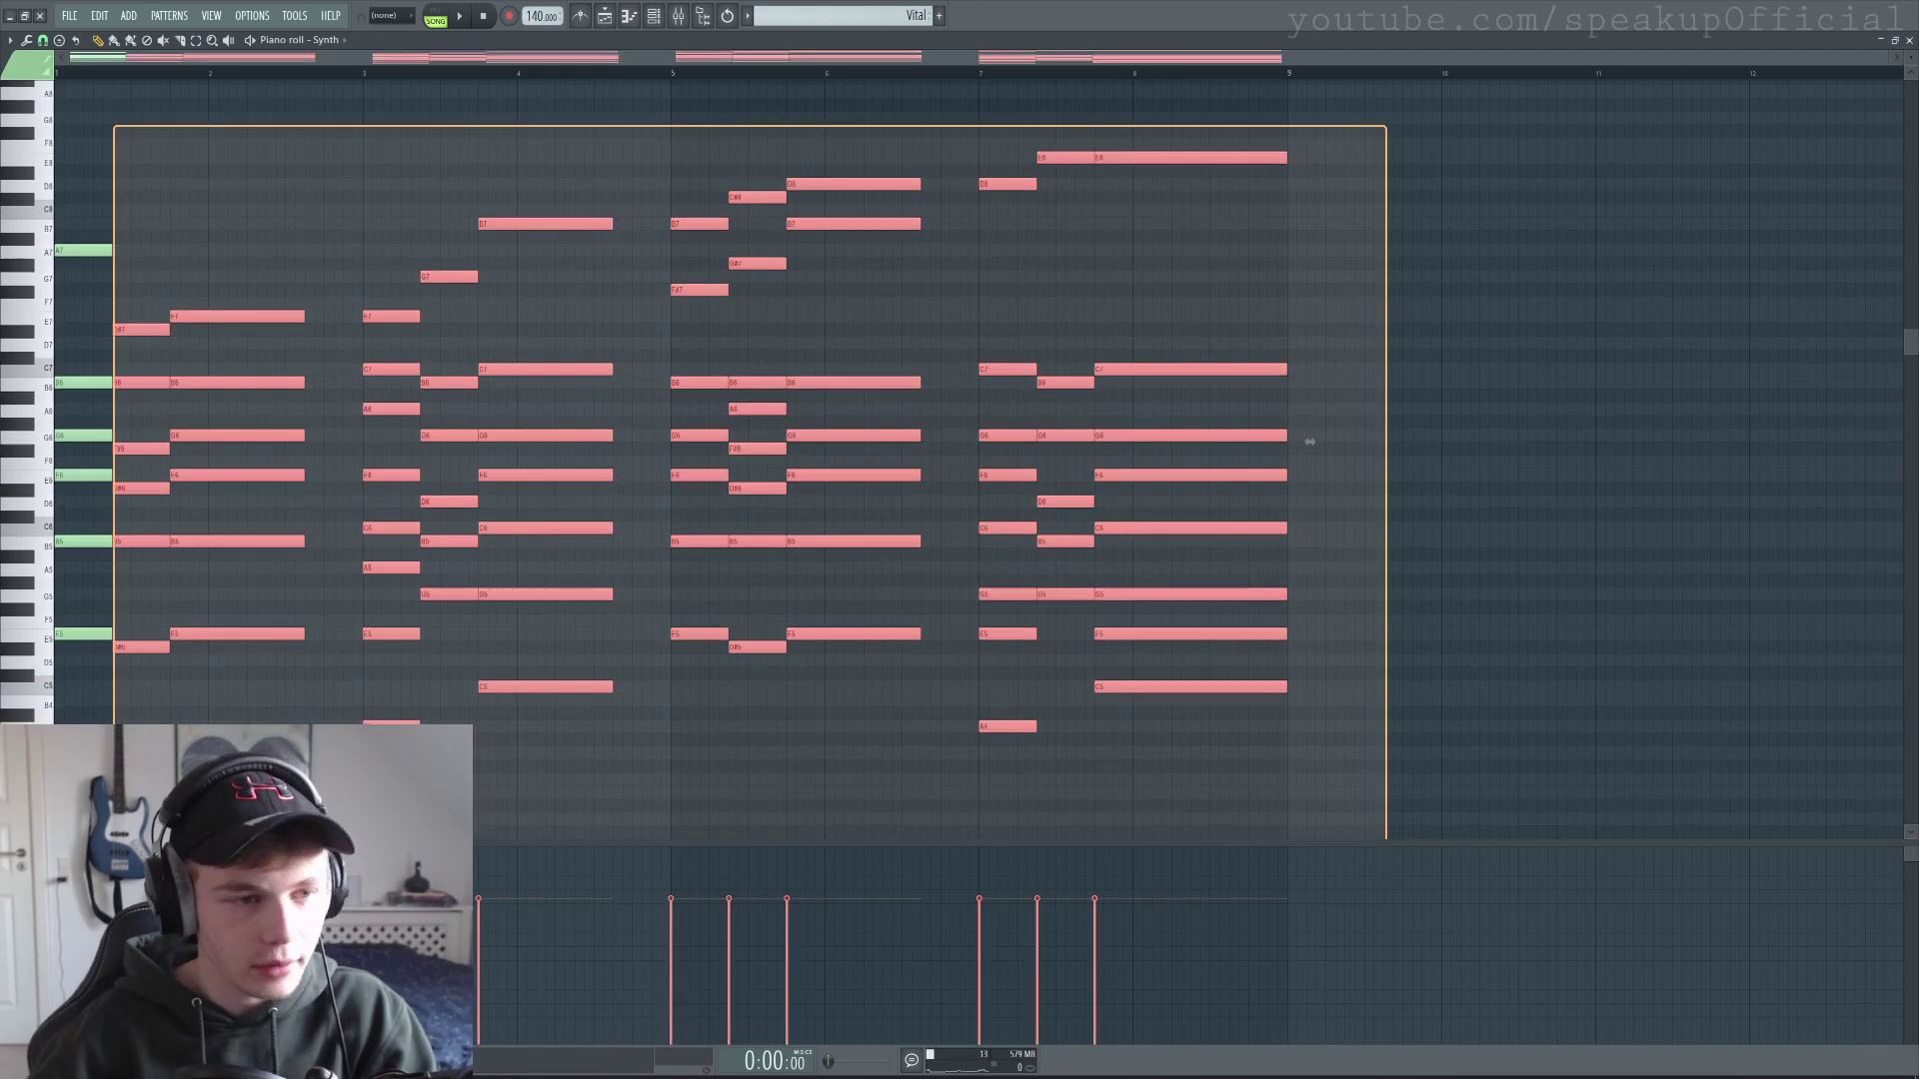
scroll(4, 547, up, 3)
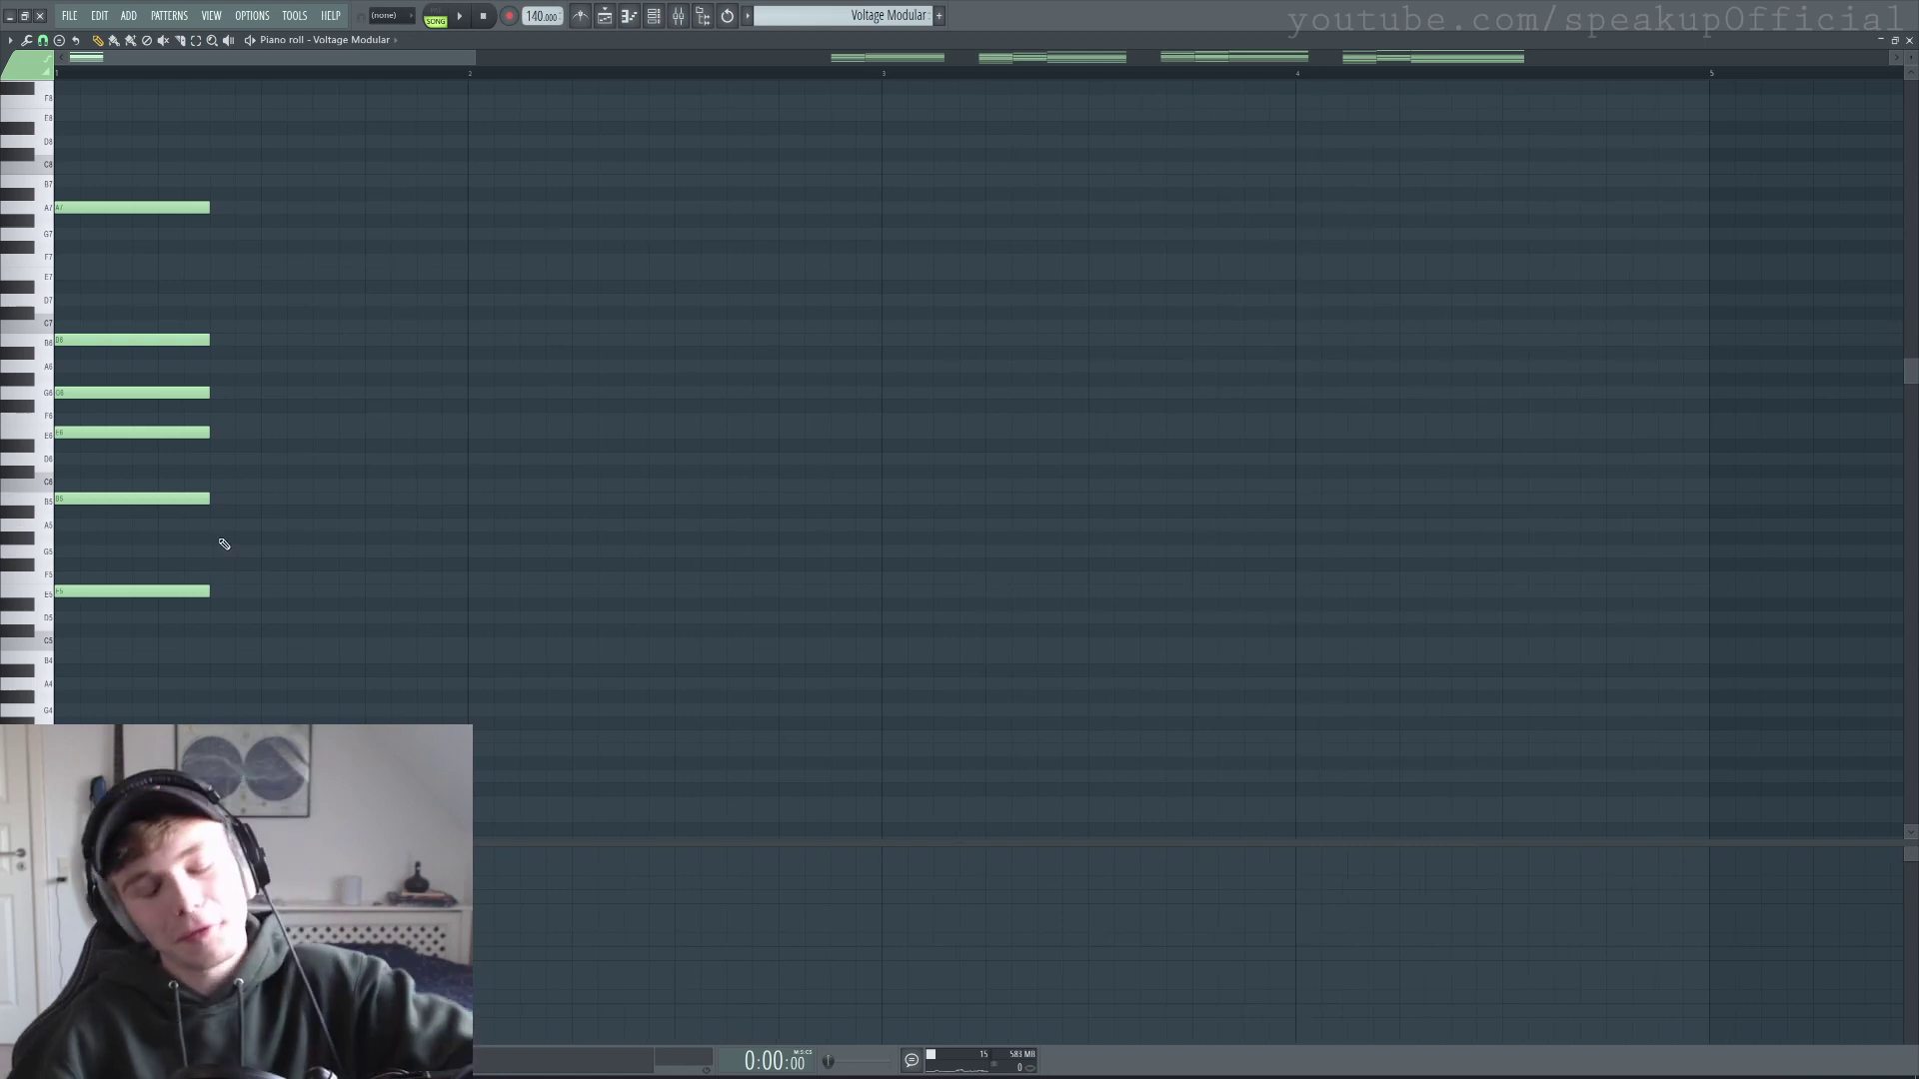
Reduce the first Voltage Modular chord to its single E note, lower it one octave and audition it.
right_click(202, 208)
right_click(160, 592)
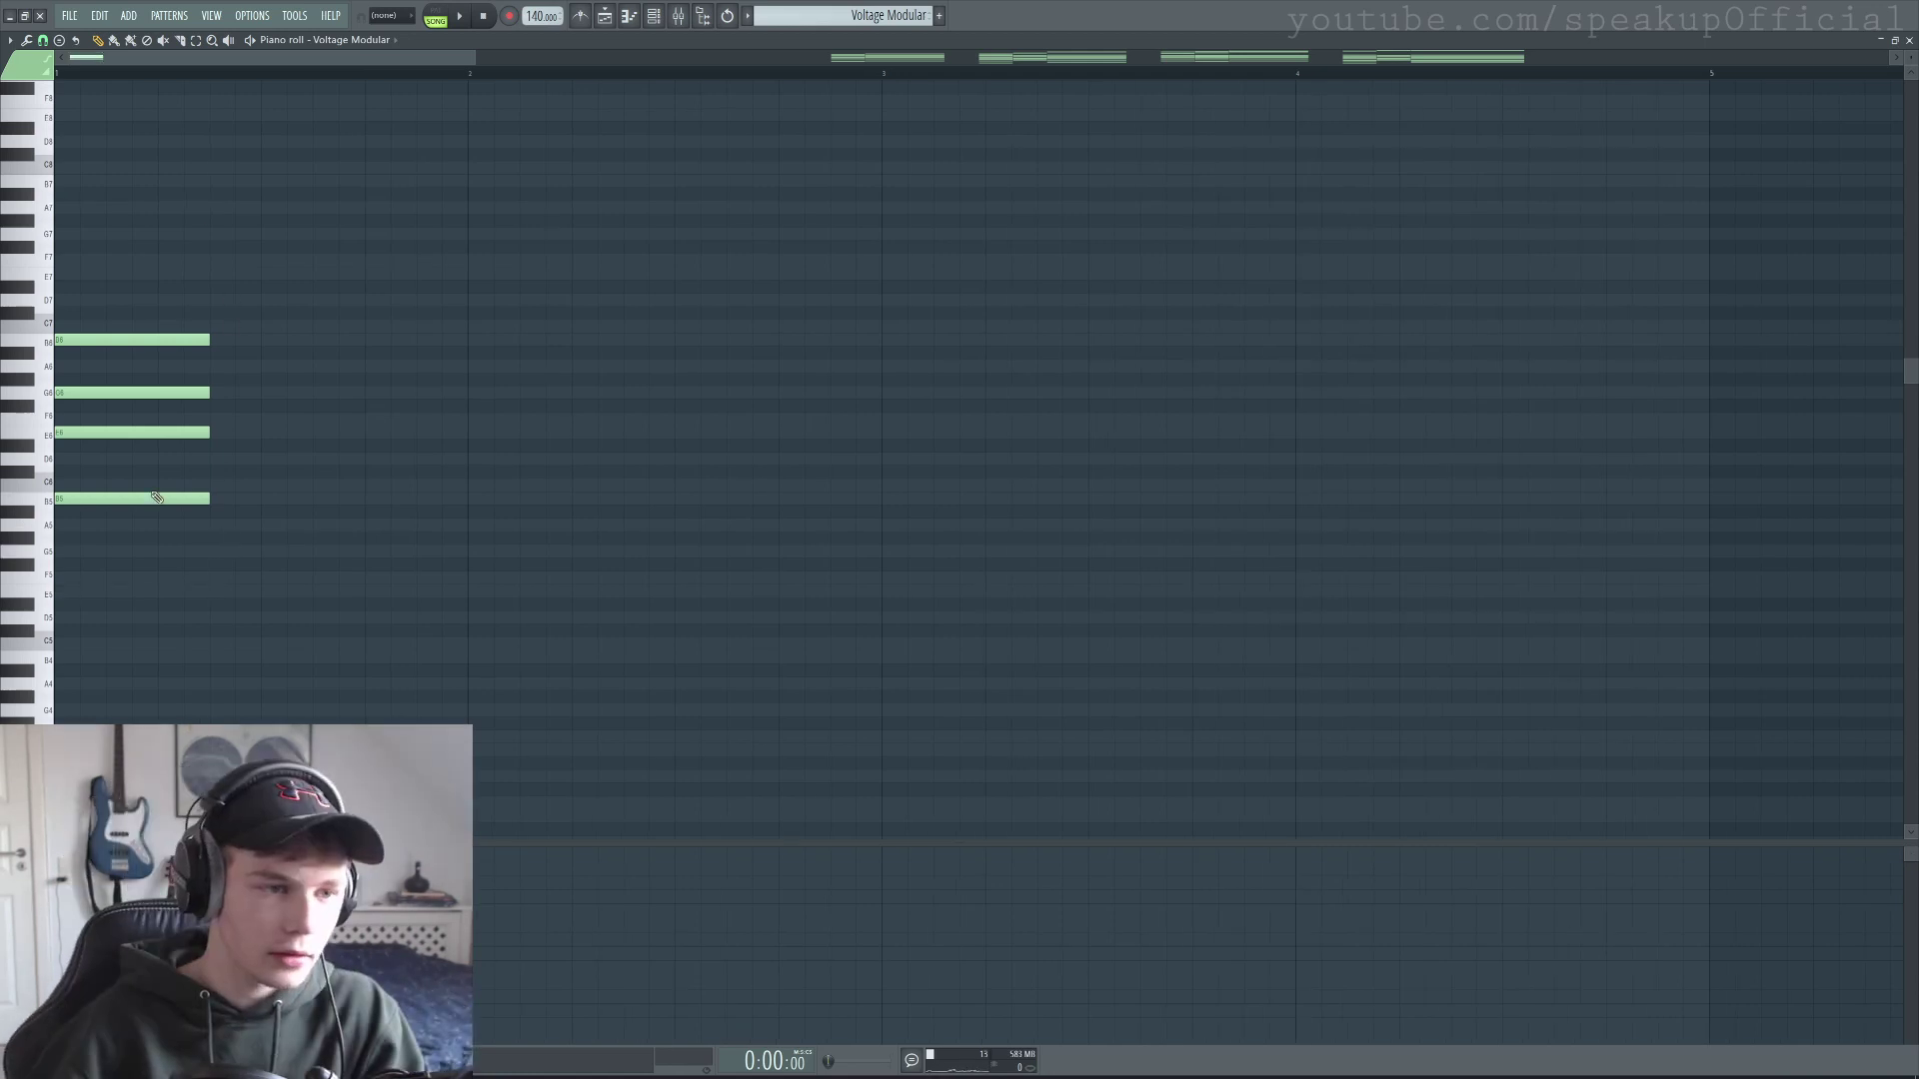
right_click(120, 394)
right_click(133, 341)
alt+right_click(137, 394)
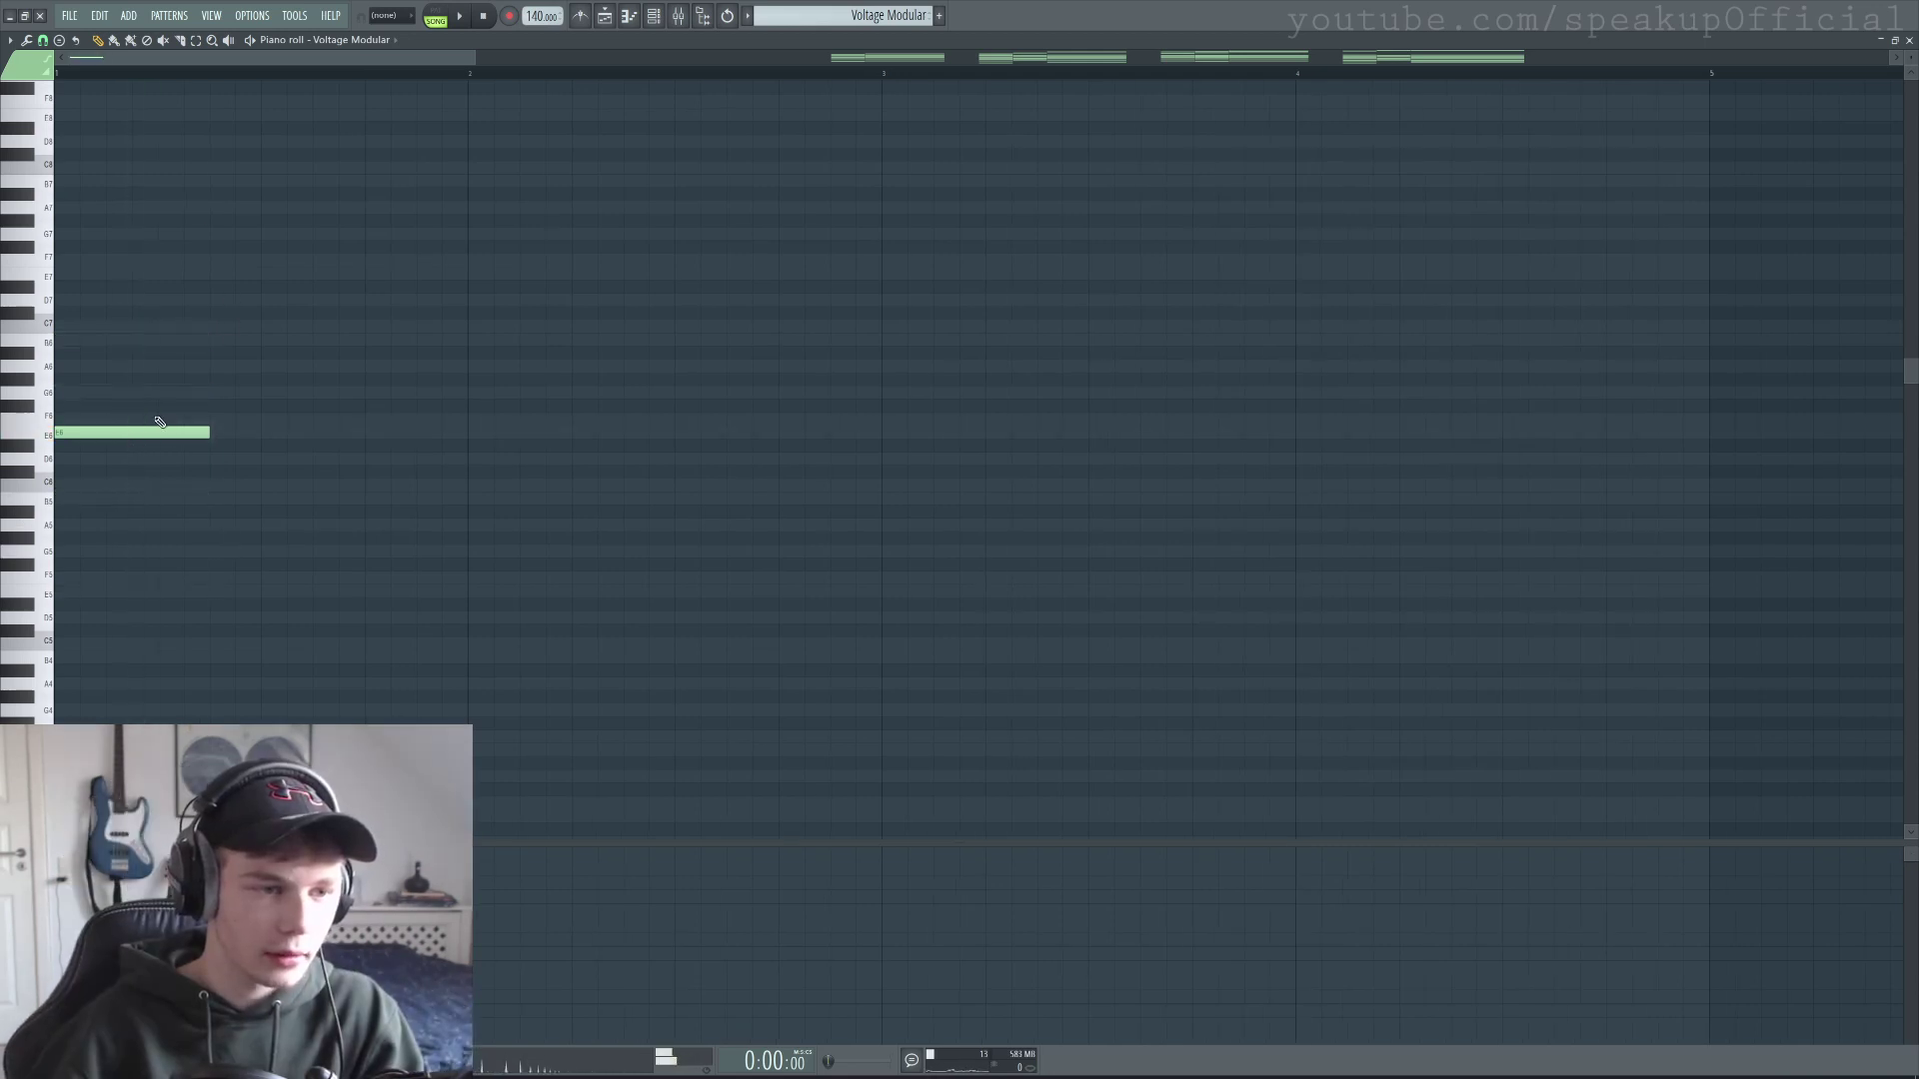
key(ctrl+a)
key(ctrl+Down)
key(space)
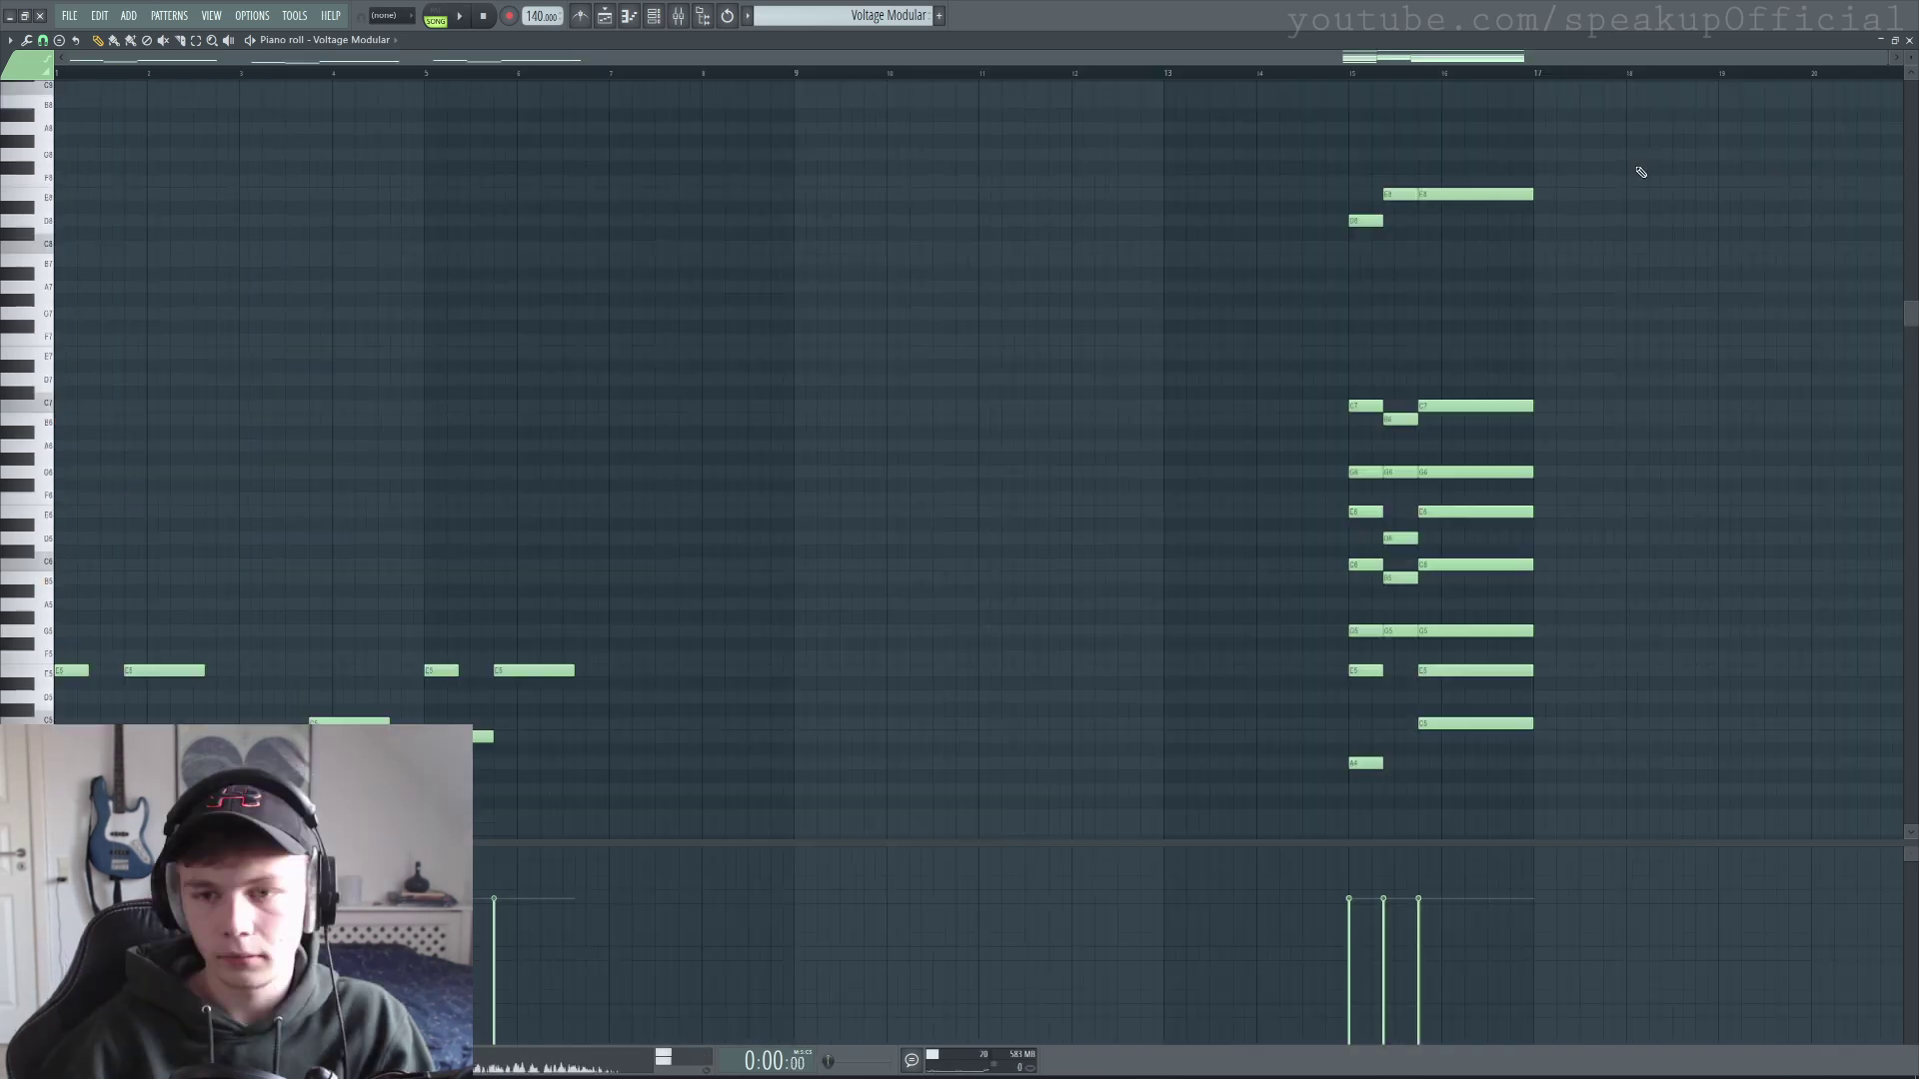
Duplicate the opening three-note bass phrase of the Voltage Modular pattern to bar 7.
scroll(514, 441, down, 3)
drag(133, 467, 50, 683)
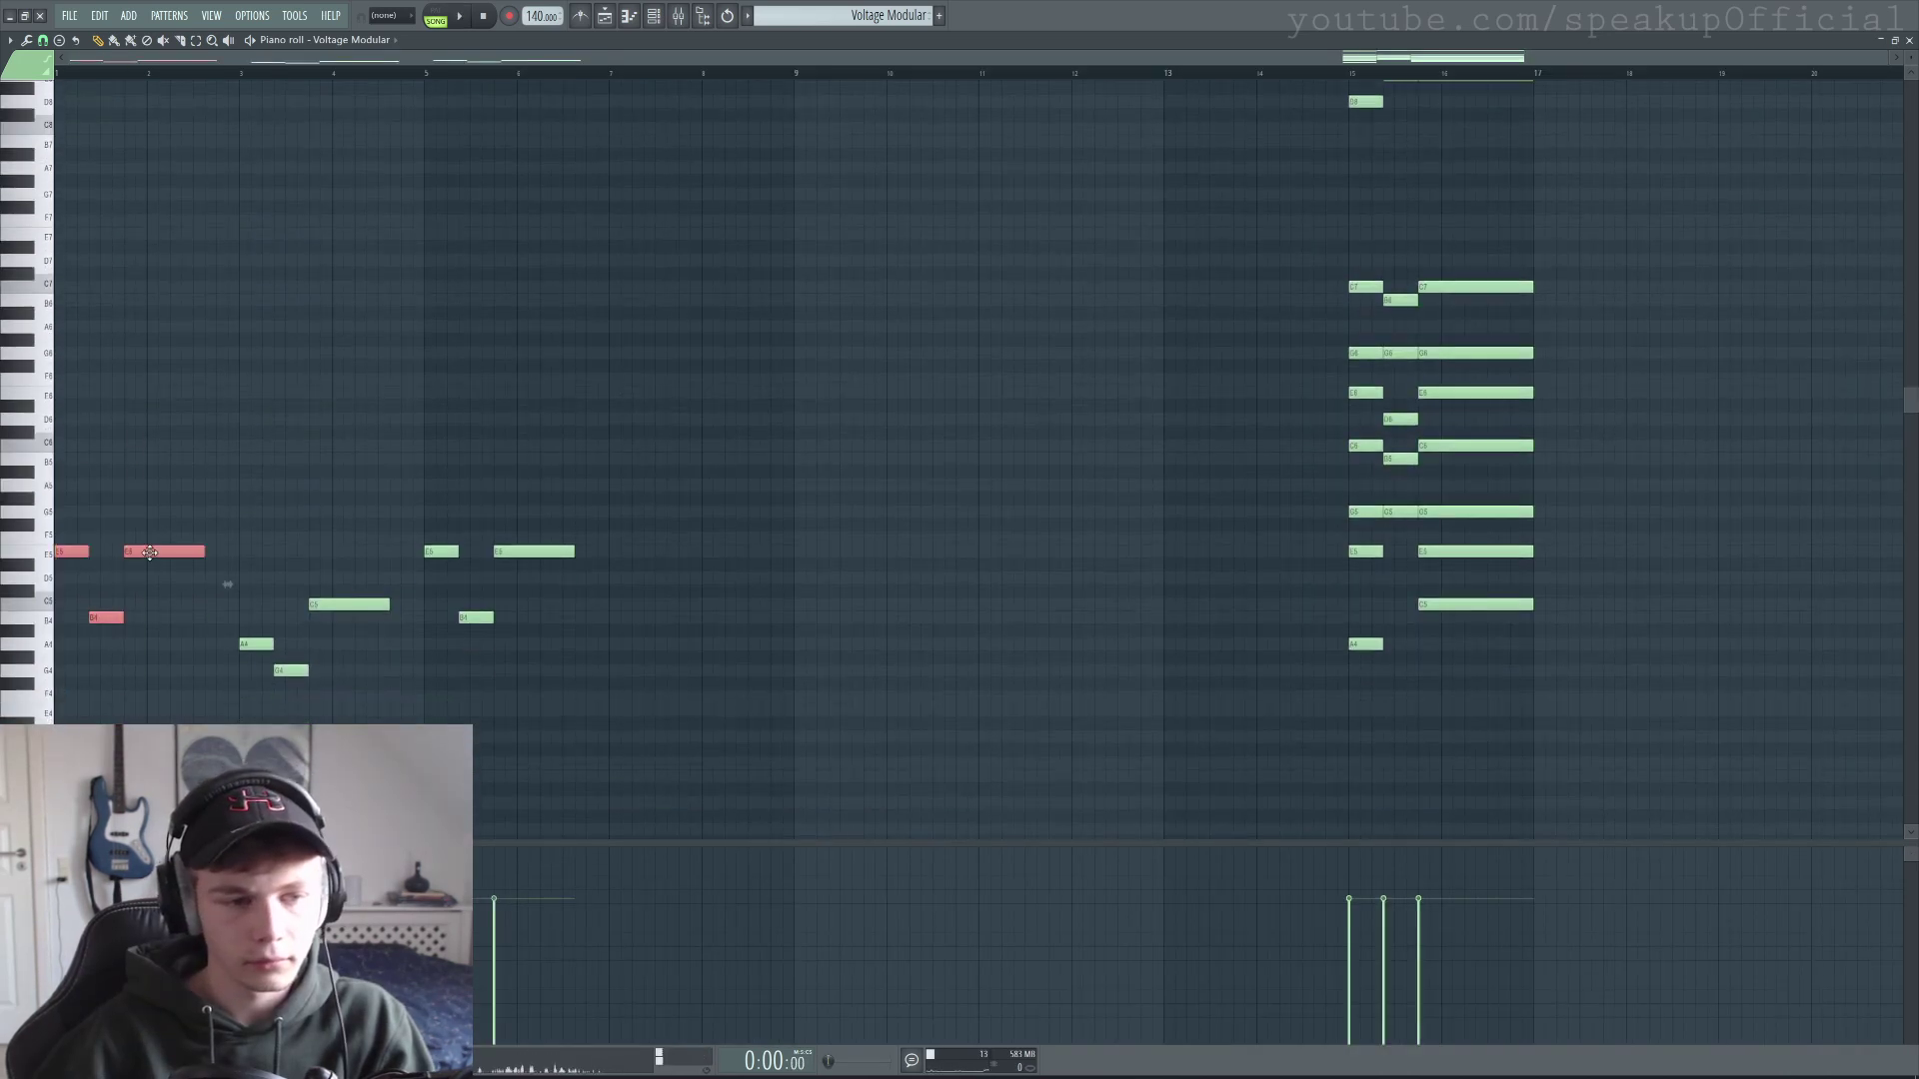
drag(155, 591, 713, 595)
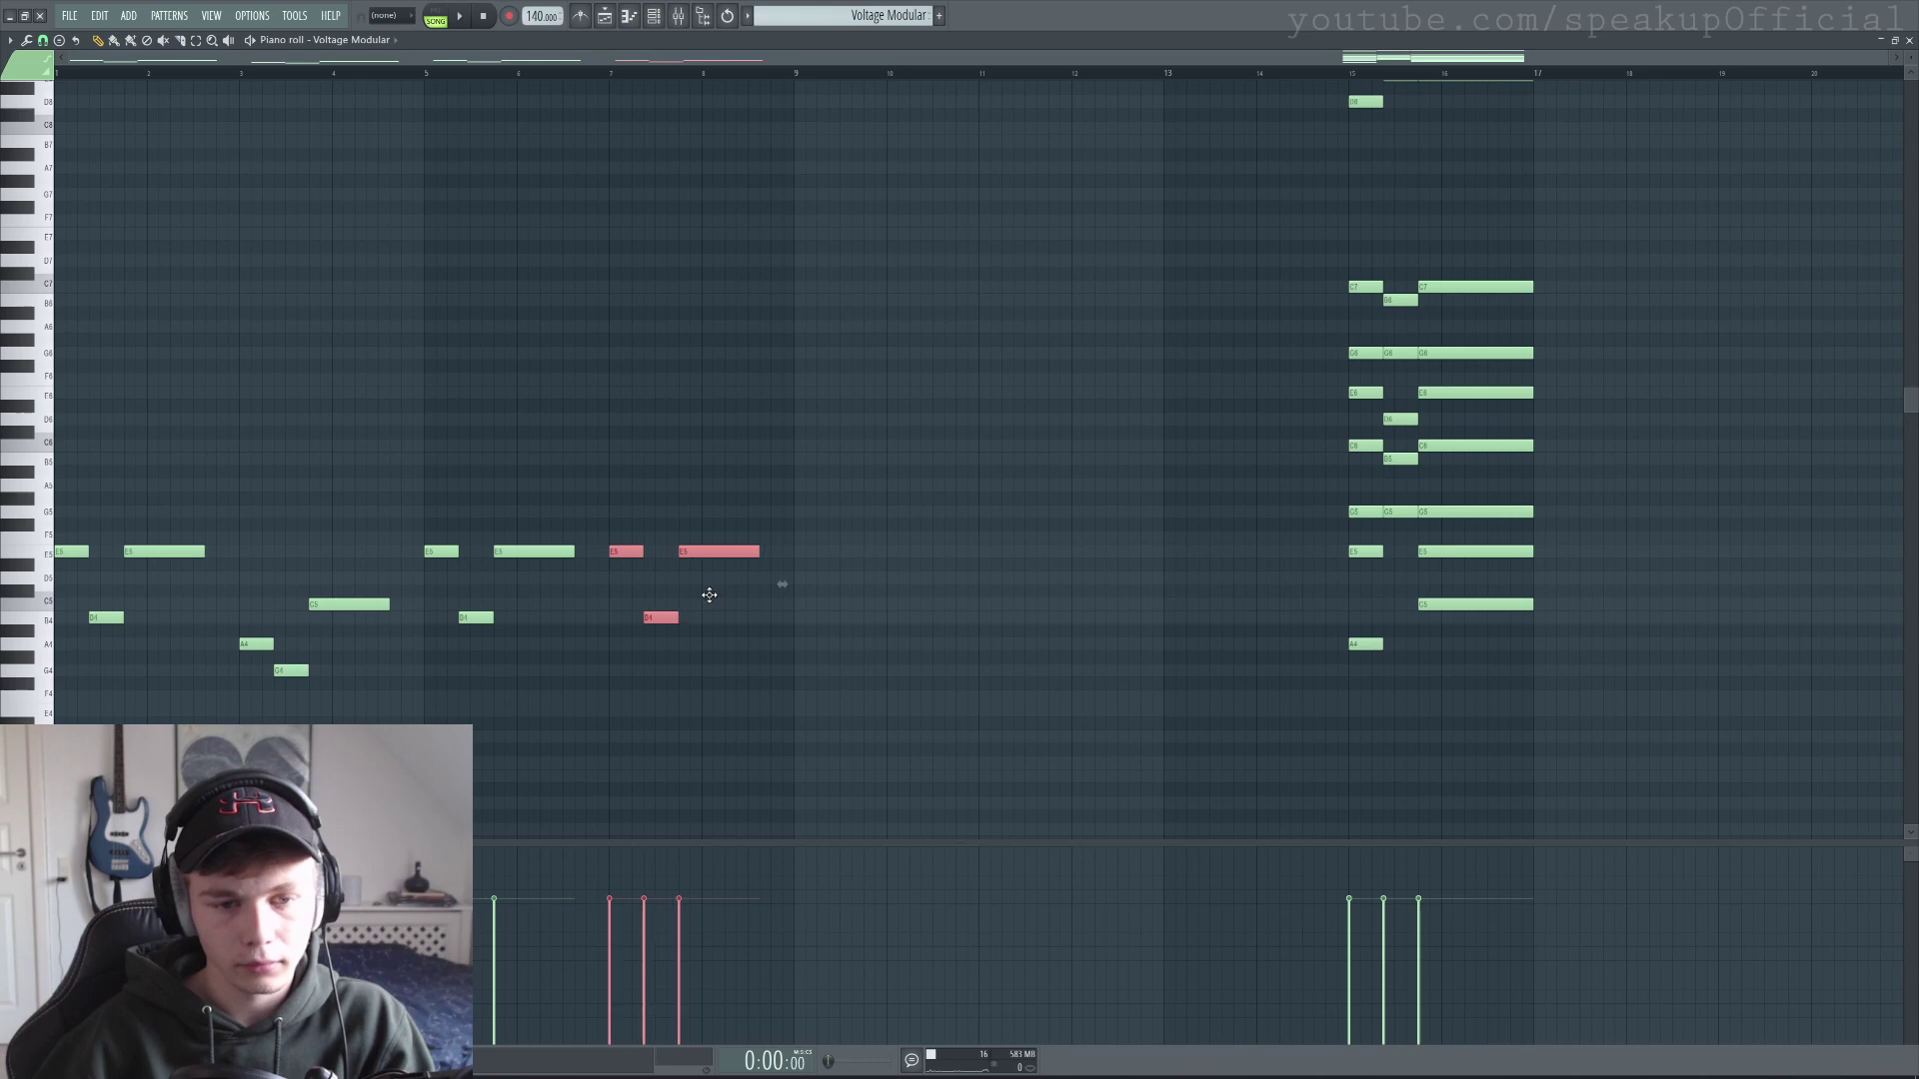
click(878, 394)
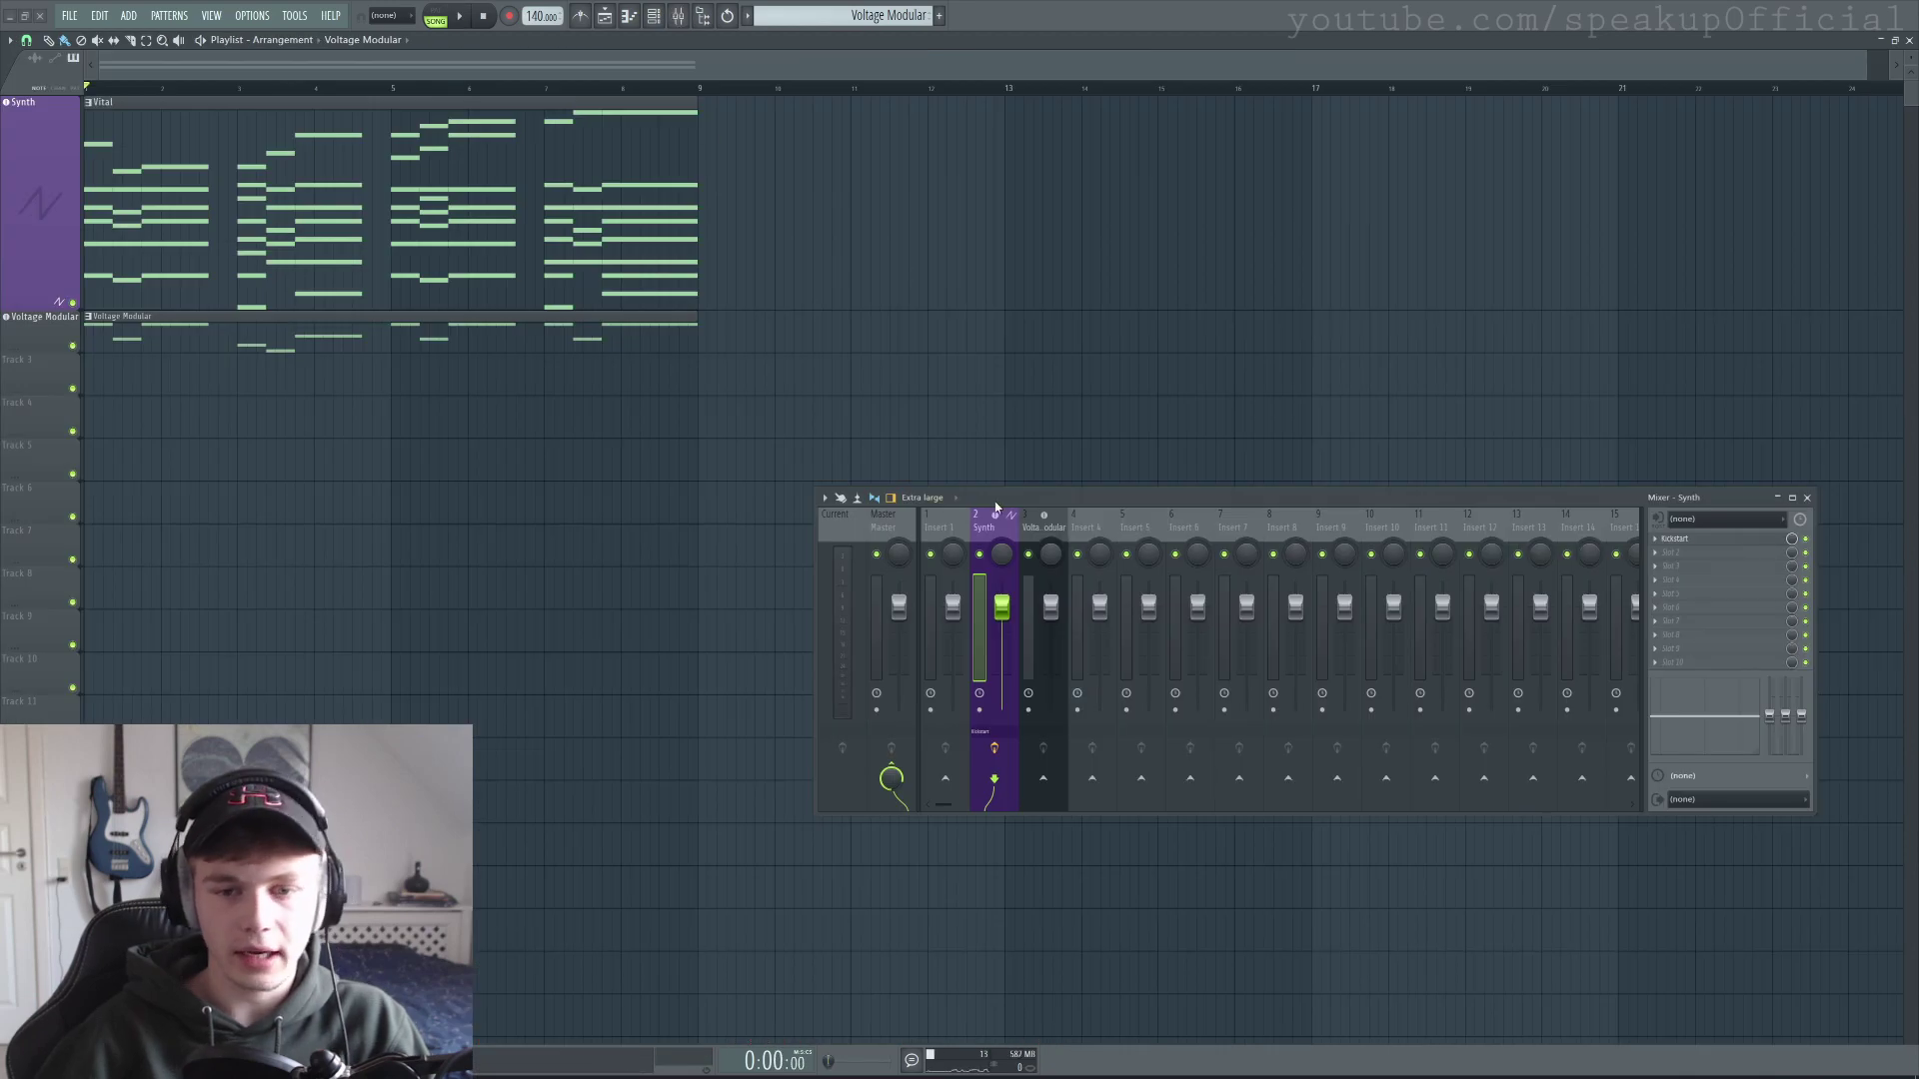
Load Kickstart in the first effect slot of the Voltage Modular mixer track and play the arrangement.
click(1045, 530)
click(1690, 540)
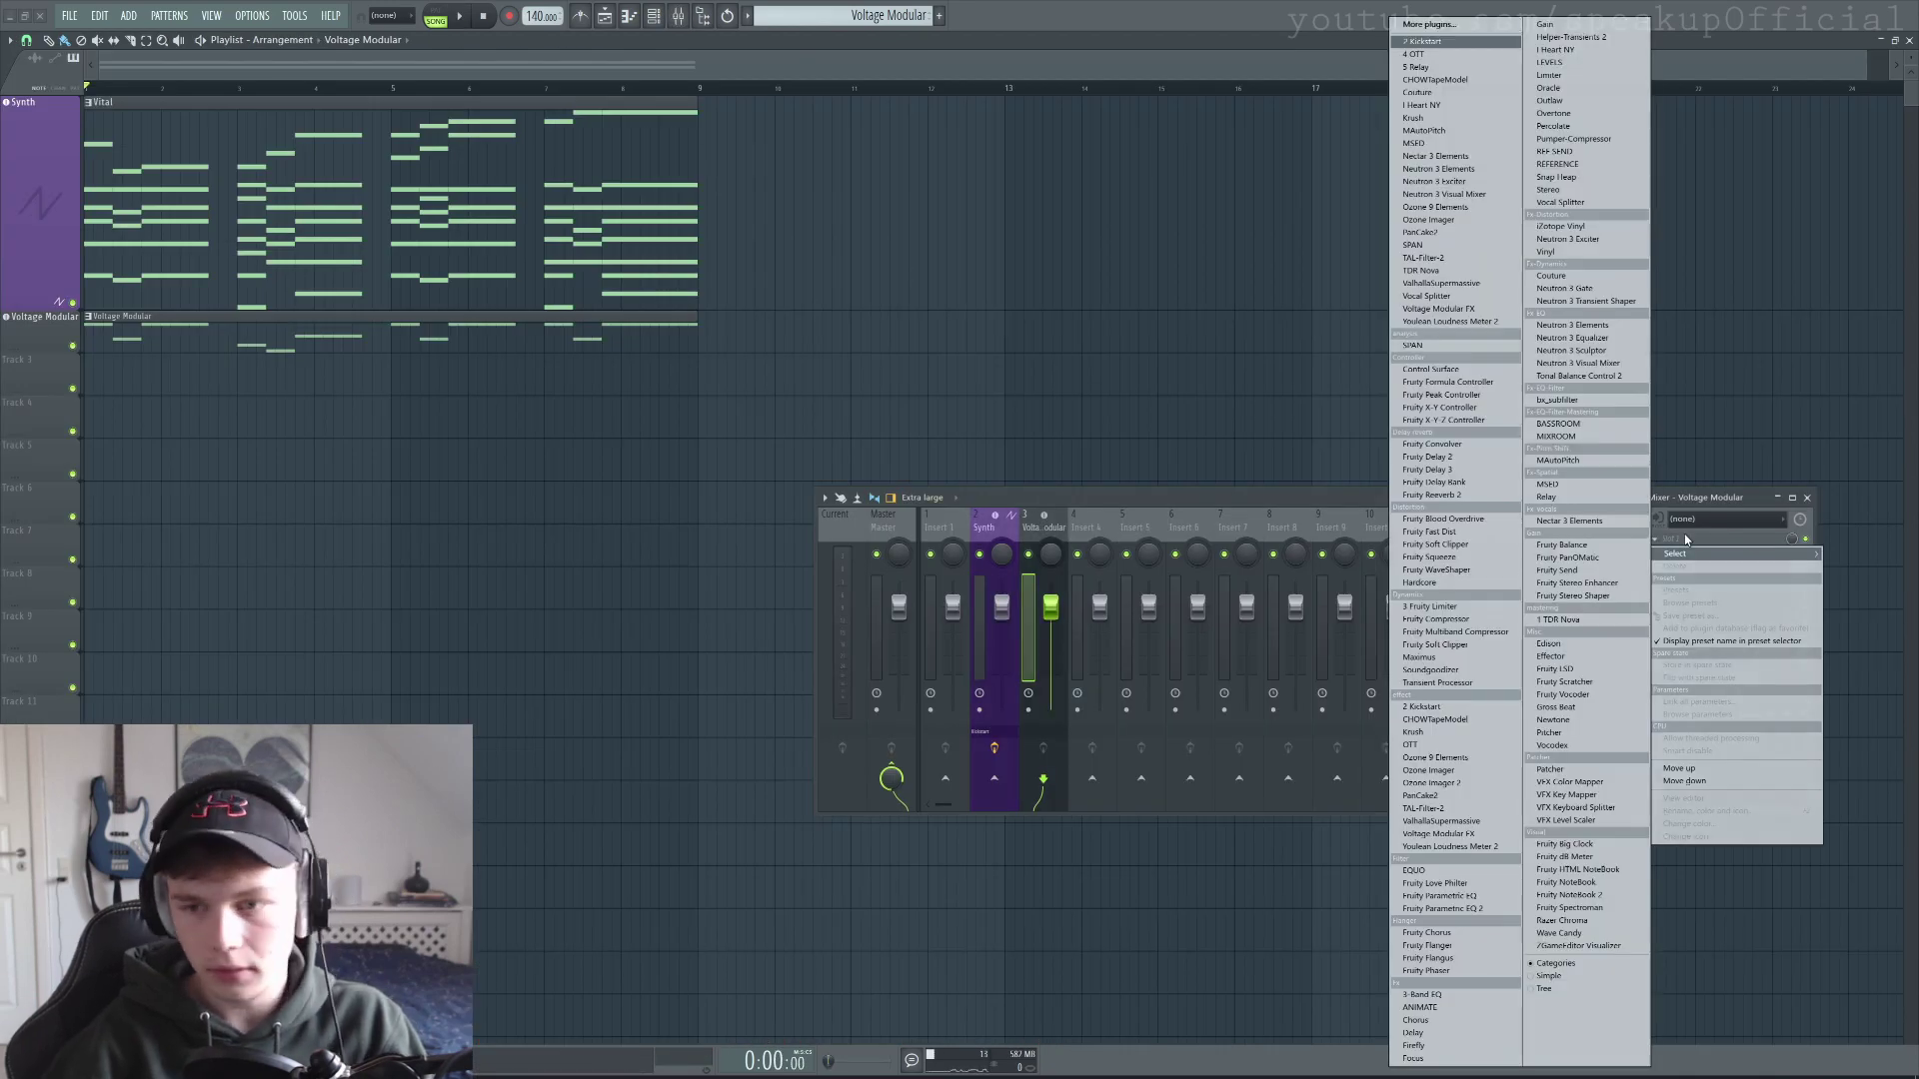
click(1454, 24)
click(622, 69)
key(space)
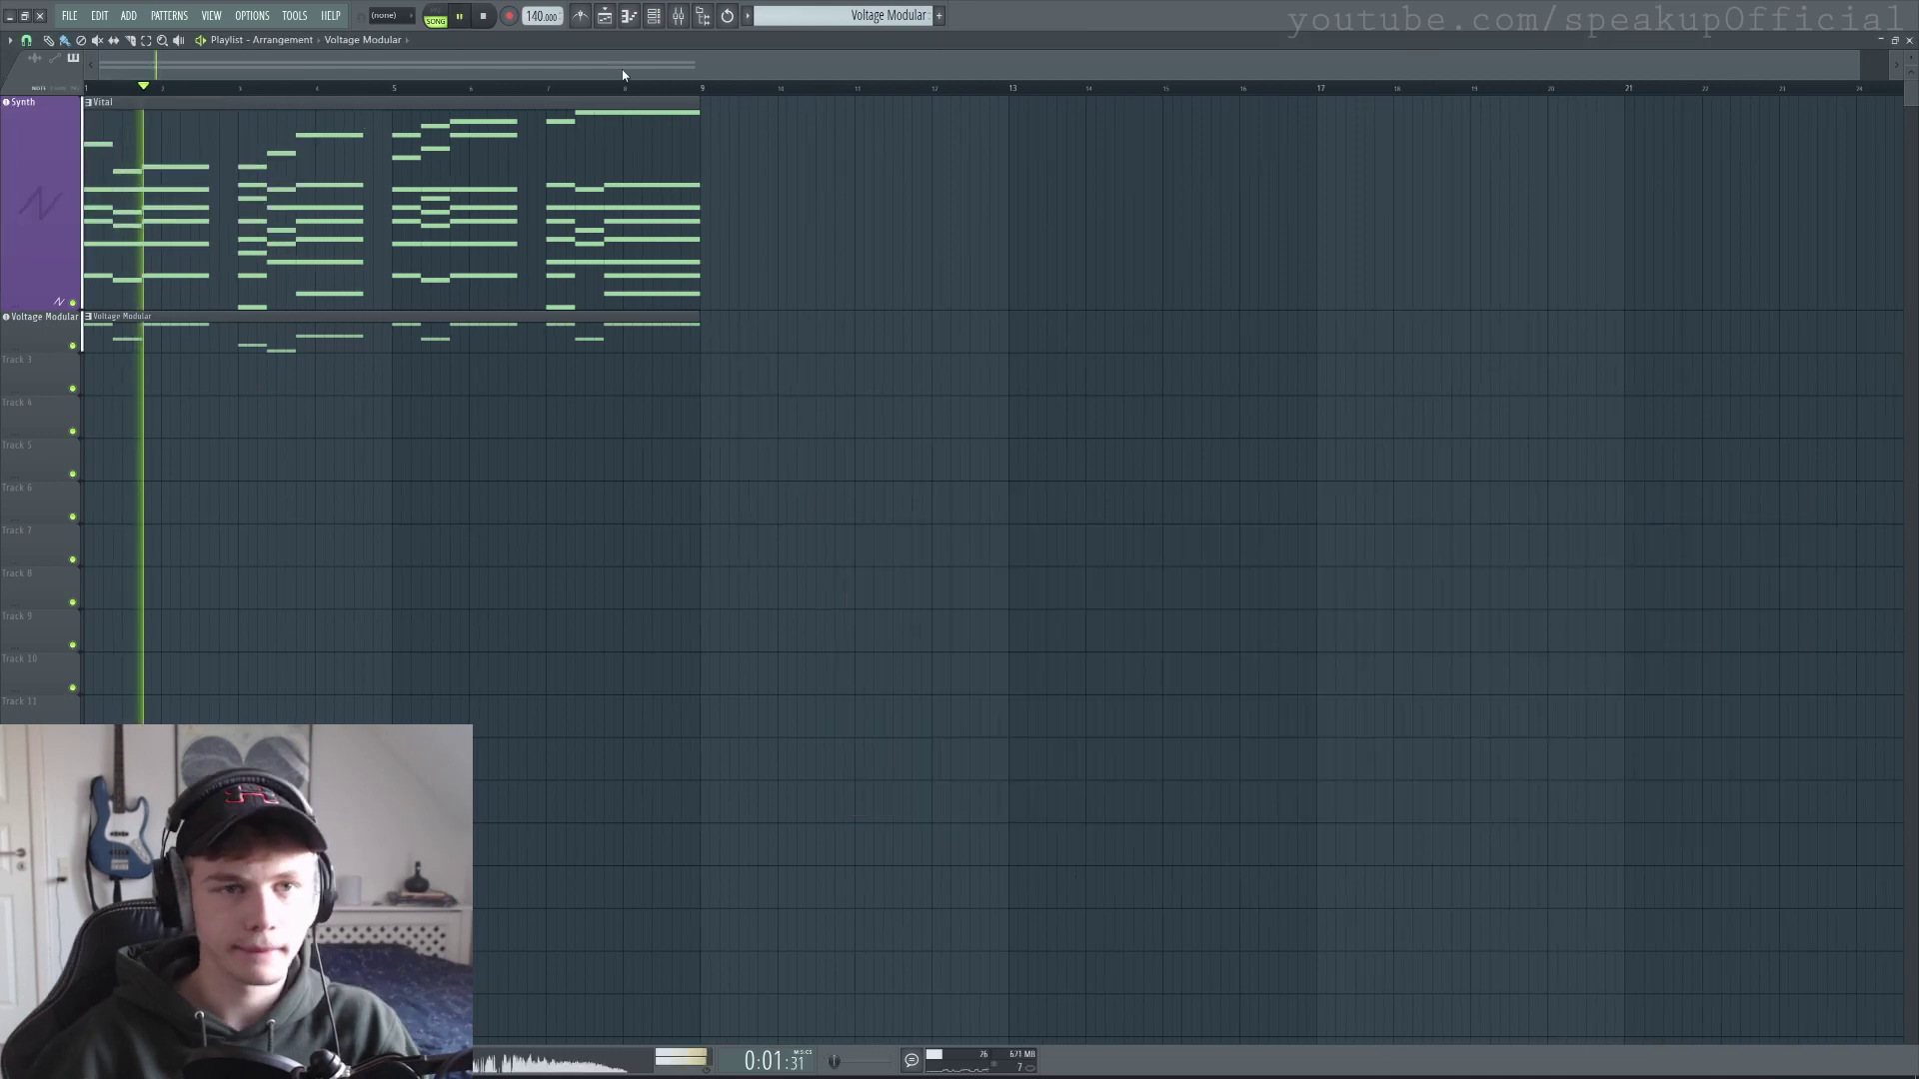
Check the mixer levels and the Voltage Modular patch while the chords and bass play together.
click(678, 15)
click(679, 15)
click(679, 15)
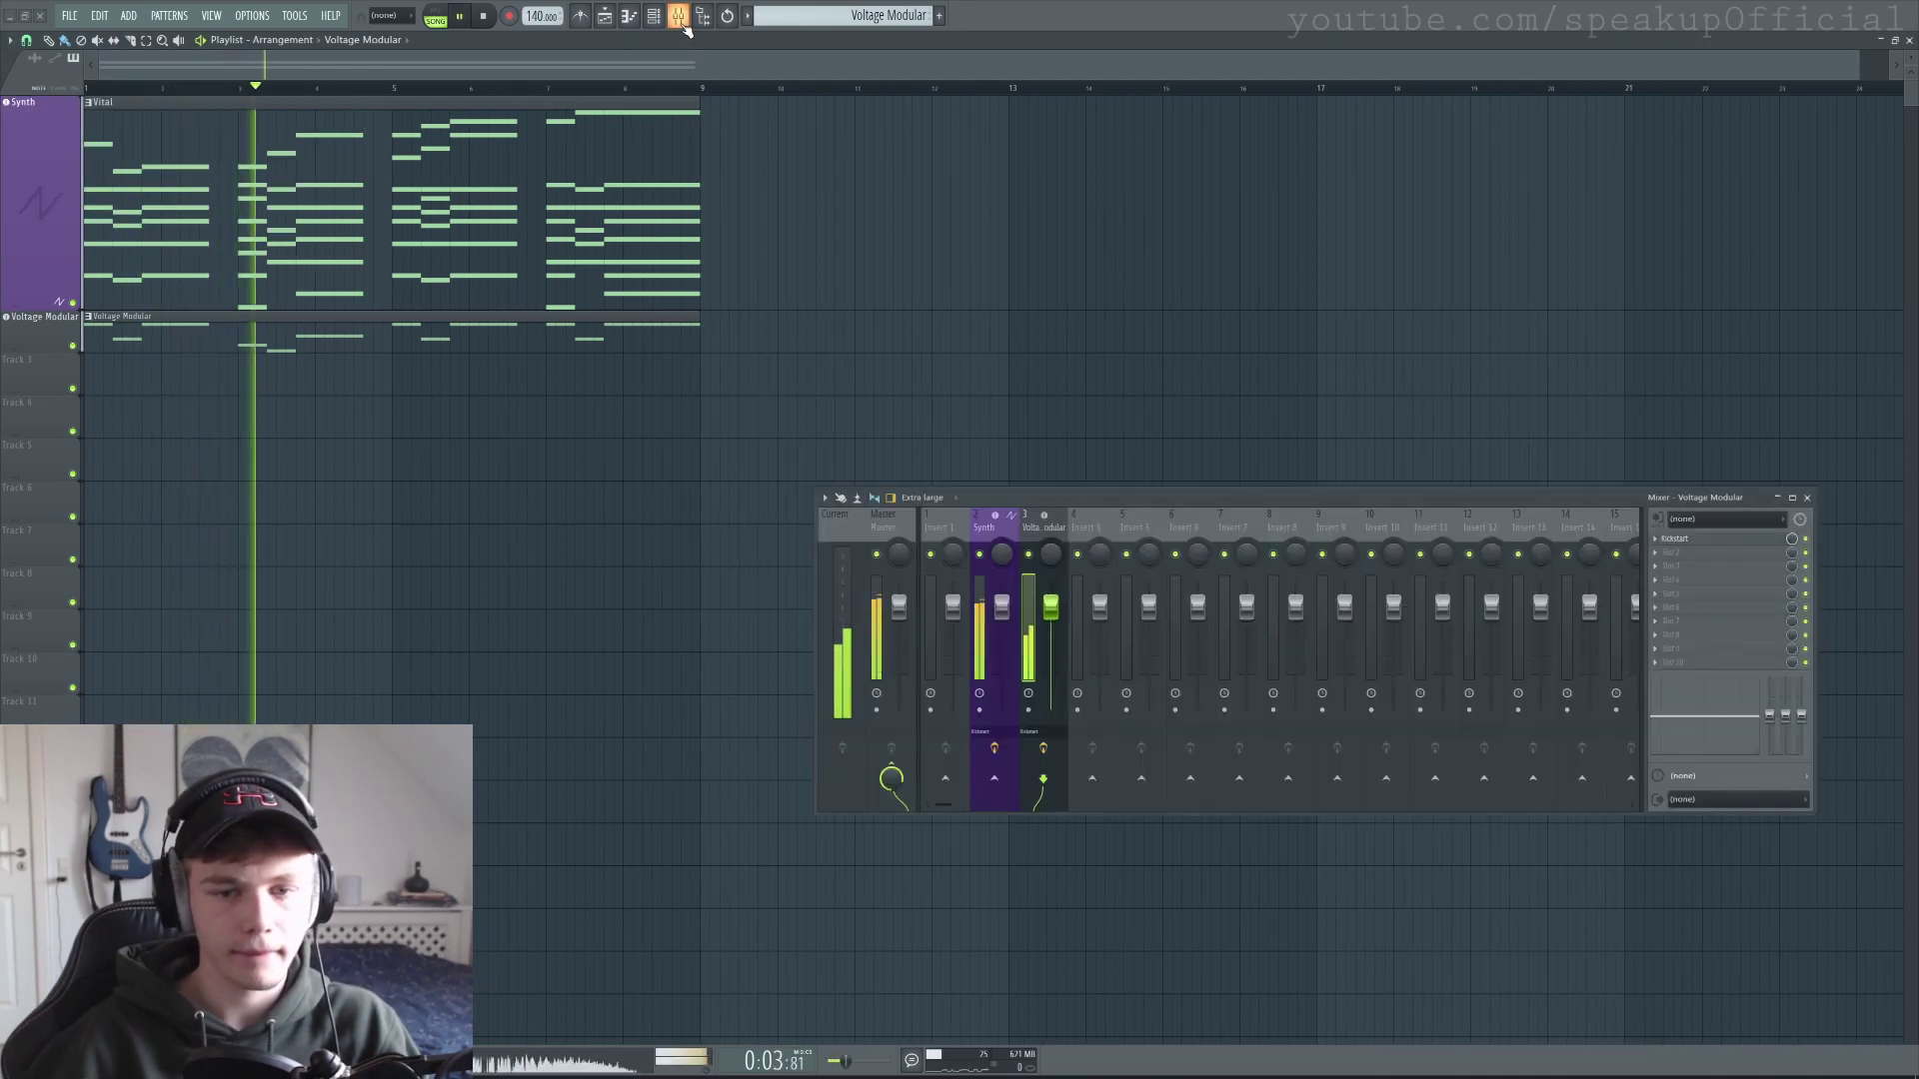
click(1088, 527)
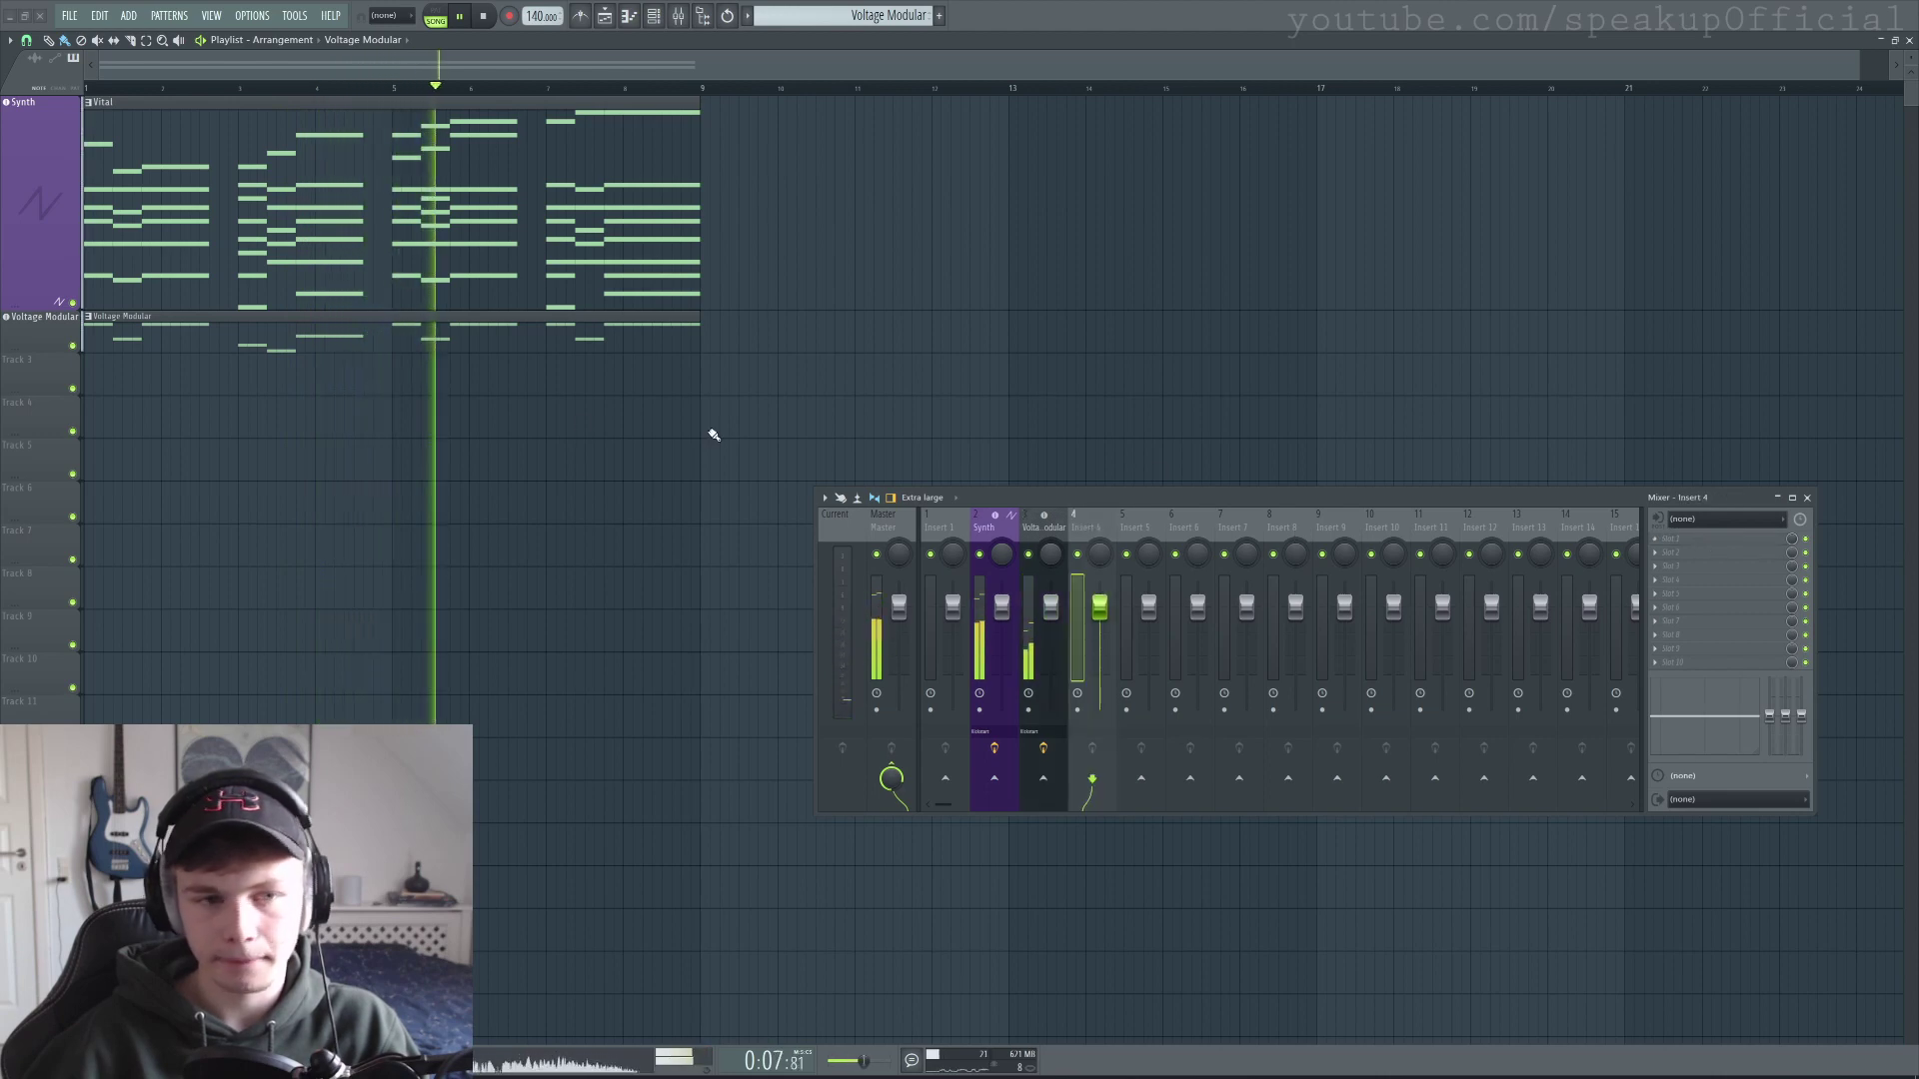
click(47, 334)
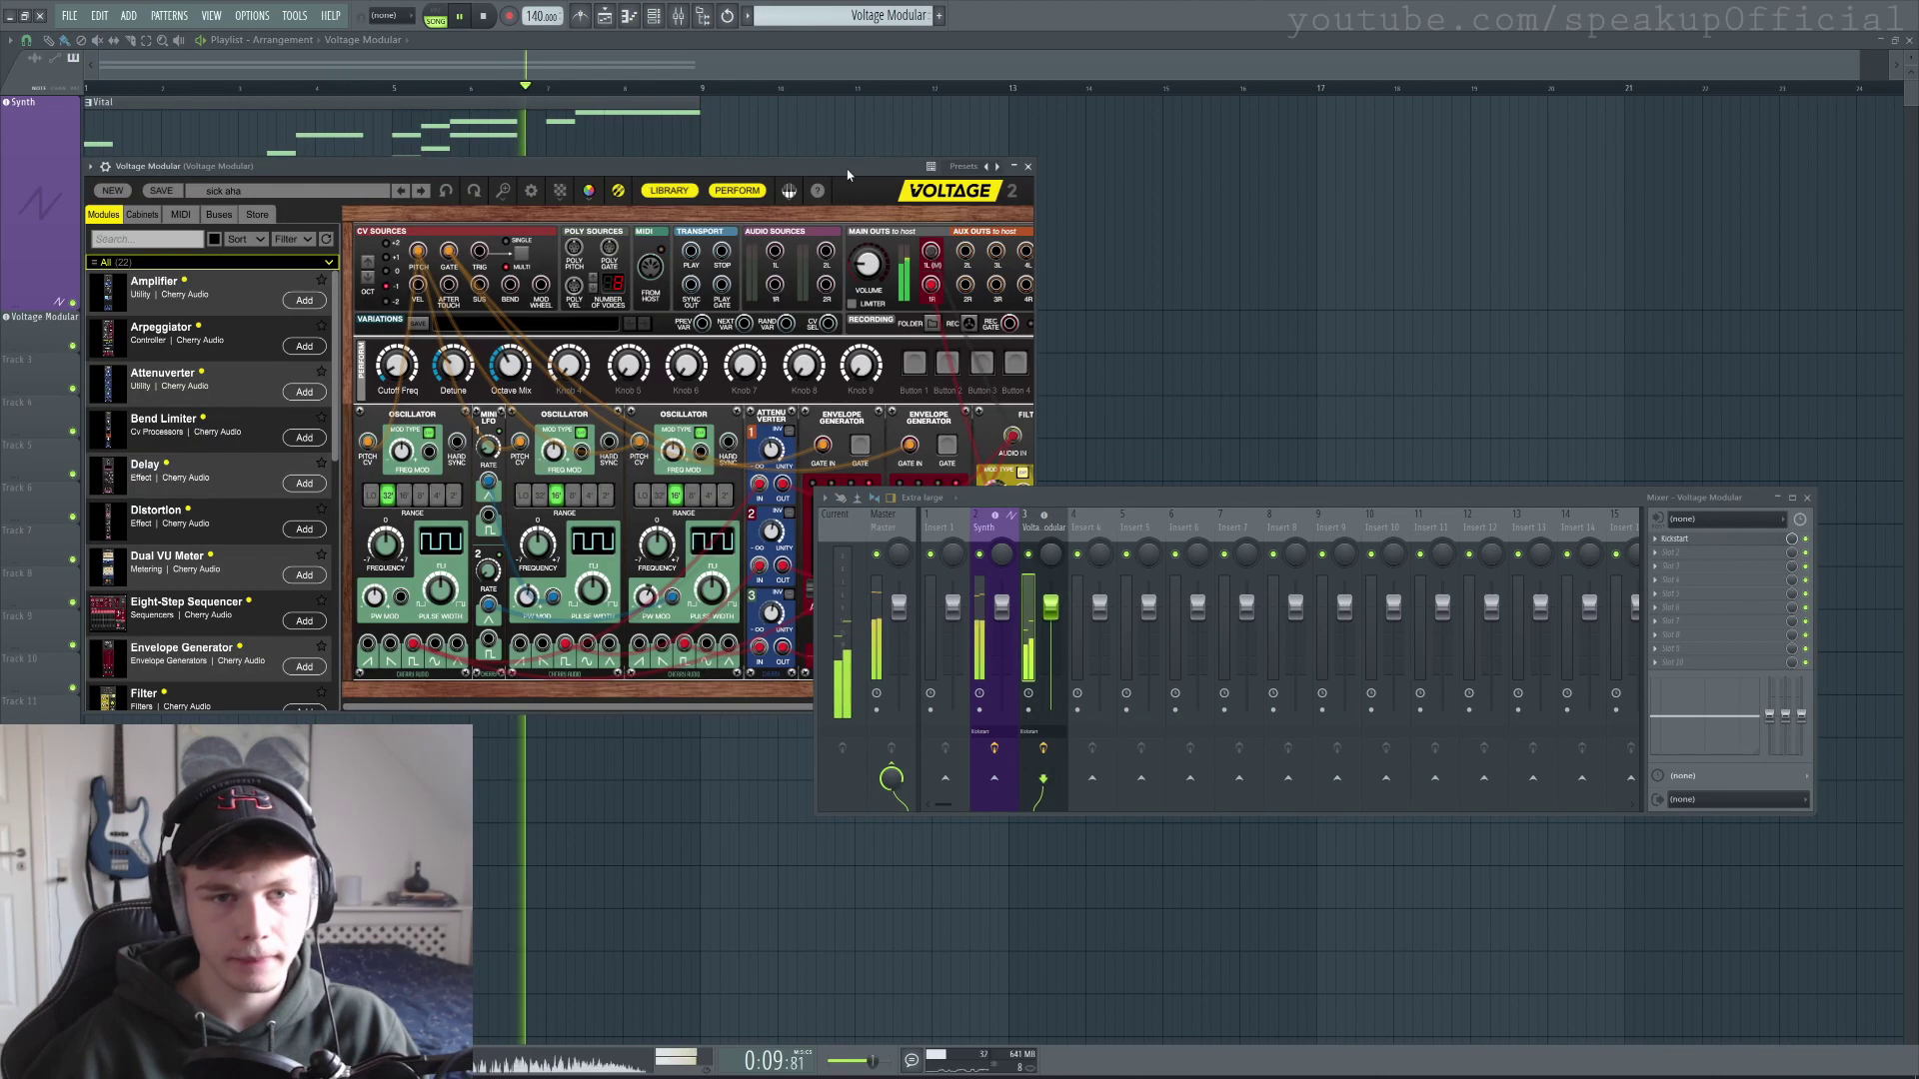
click(1039, 174)
key(F9)
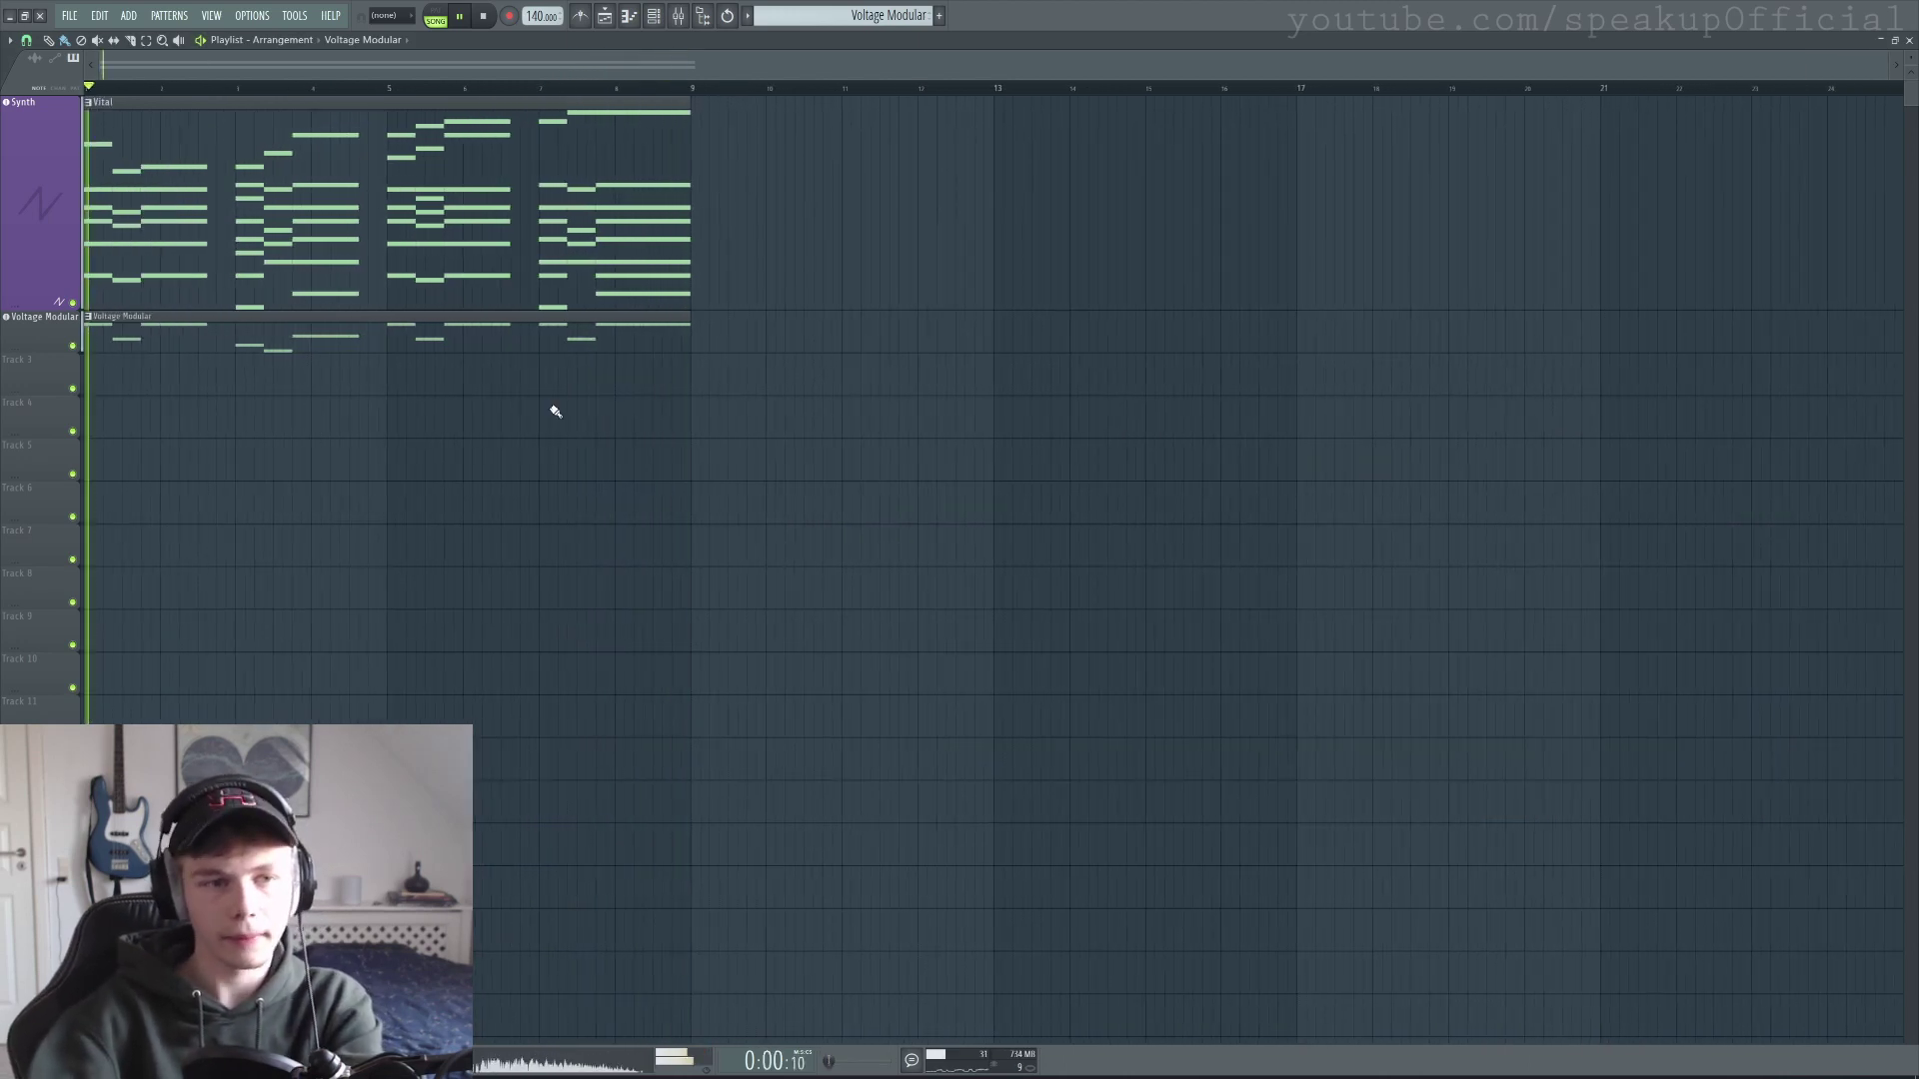
With the Voltage Modular track muted, bypass LFO 3's modulation of Filter 1 in Vital and play the chords.
click(73, 346)
key(space)
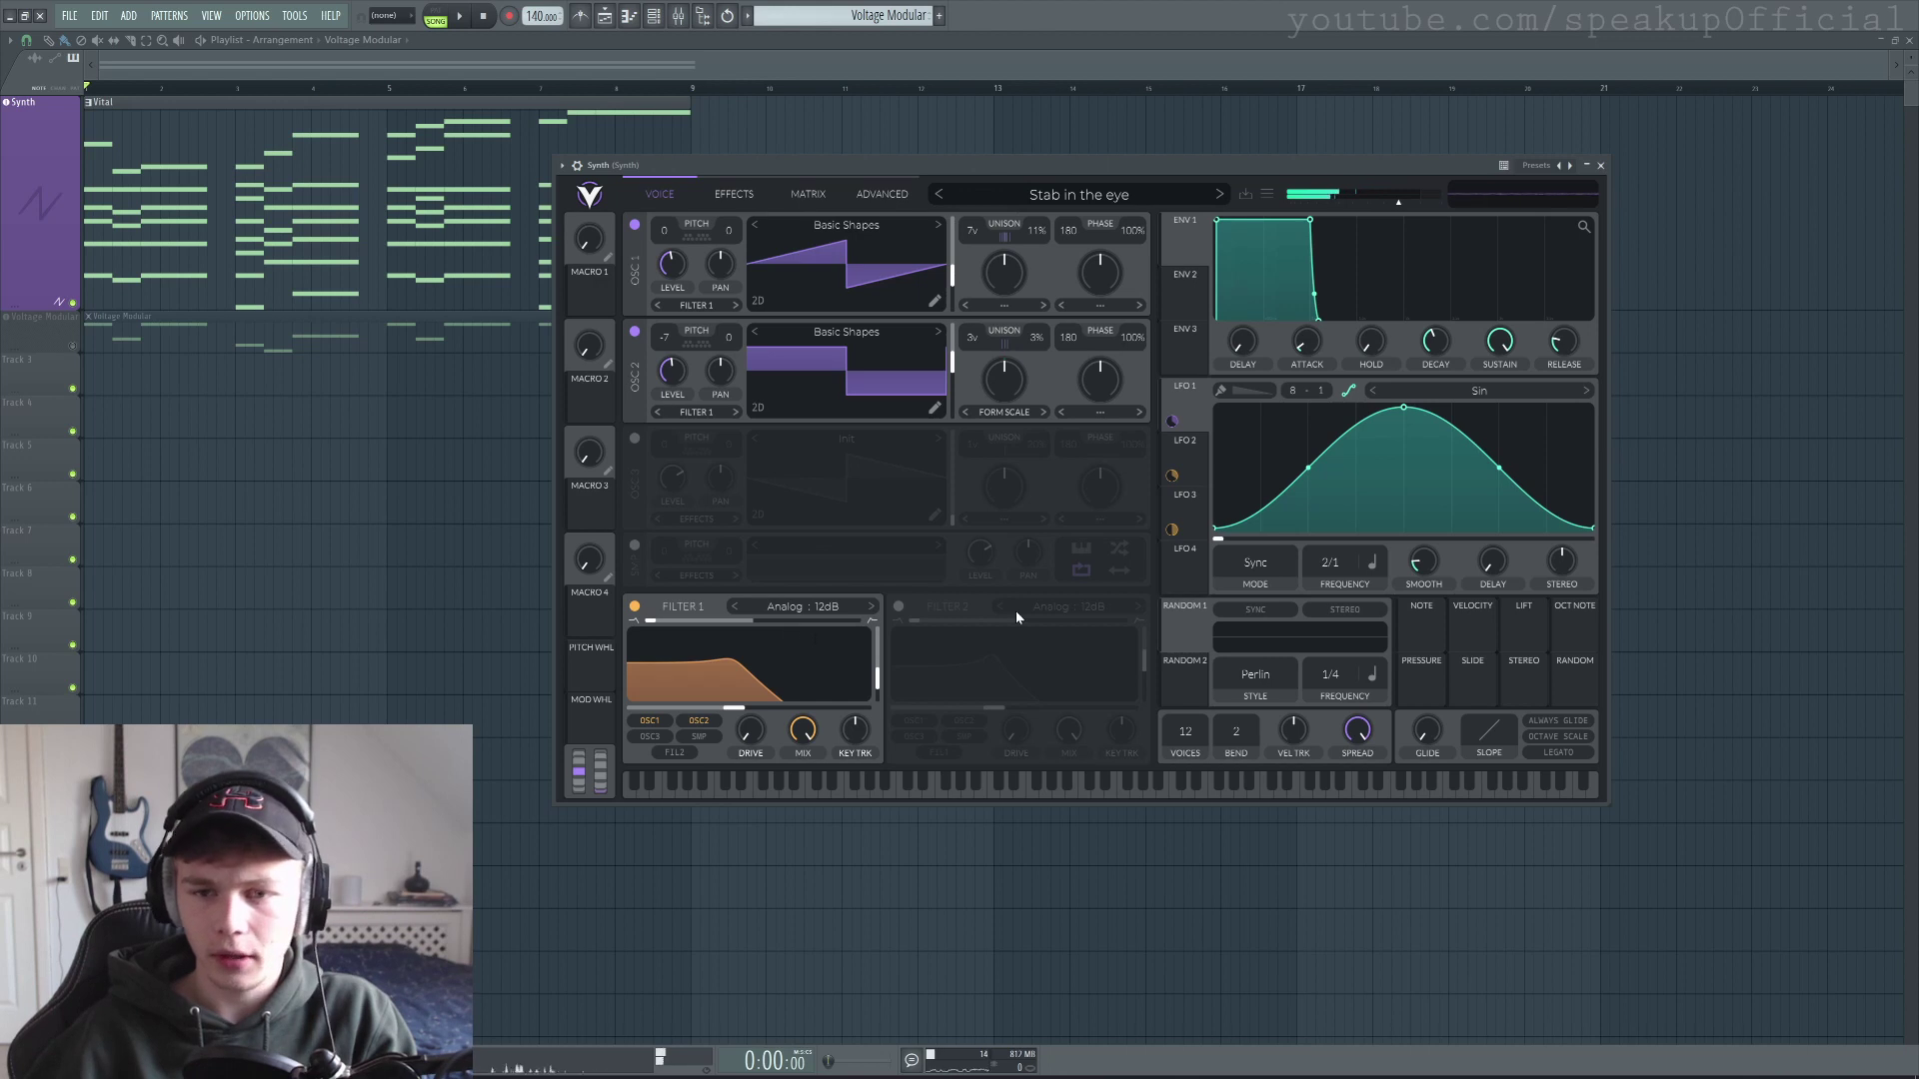
click(1180, 465)
click(1192, 516)
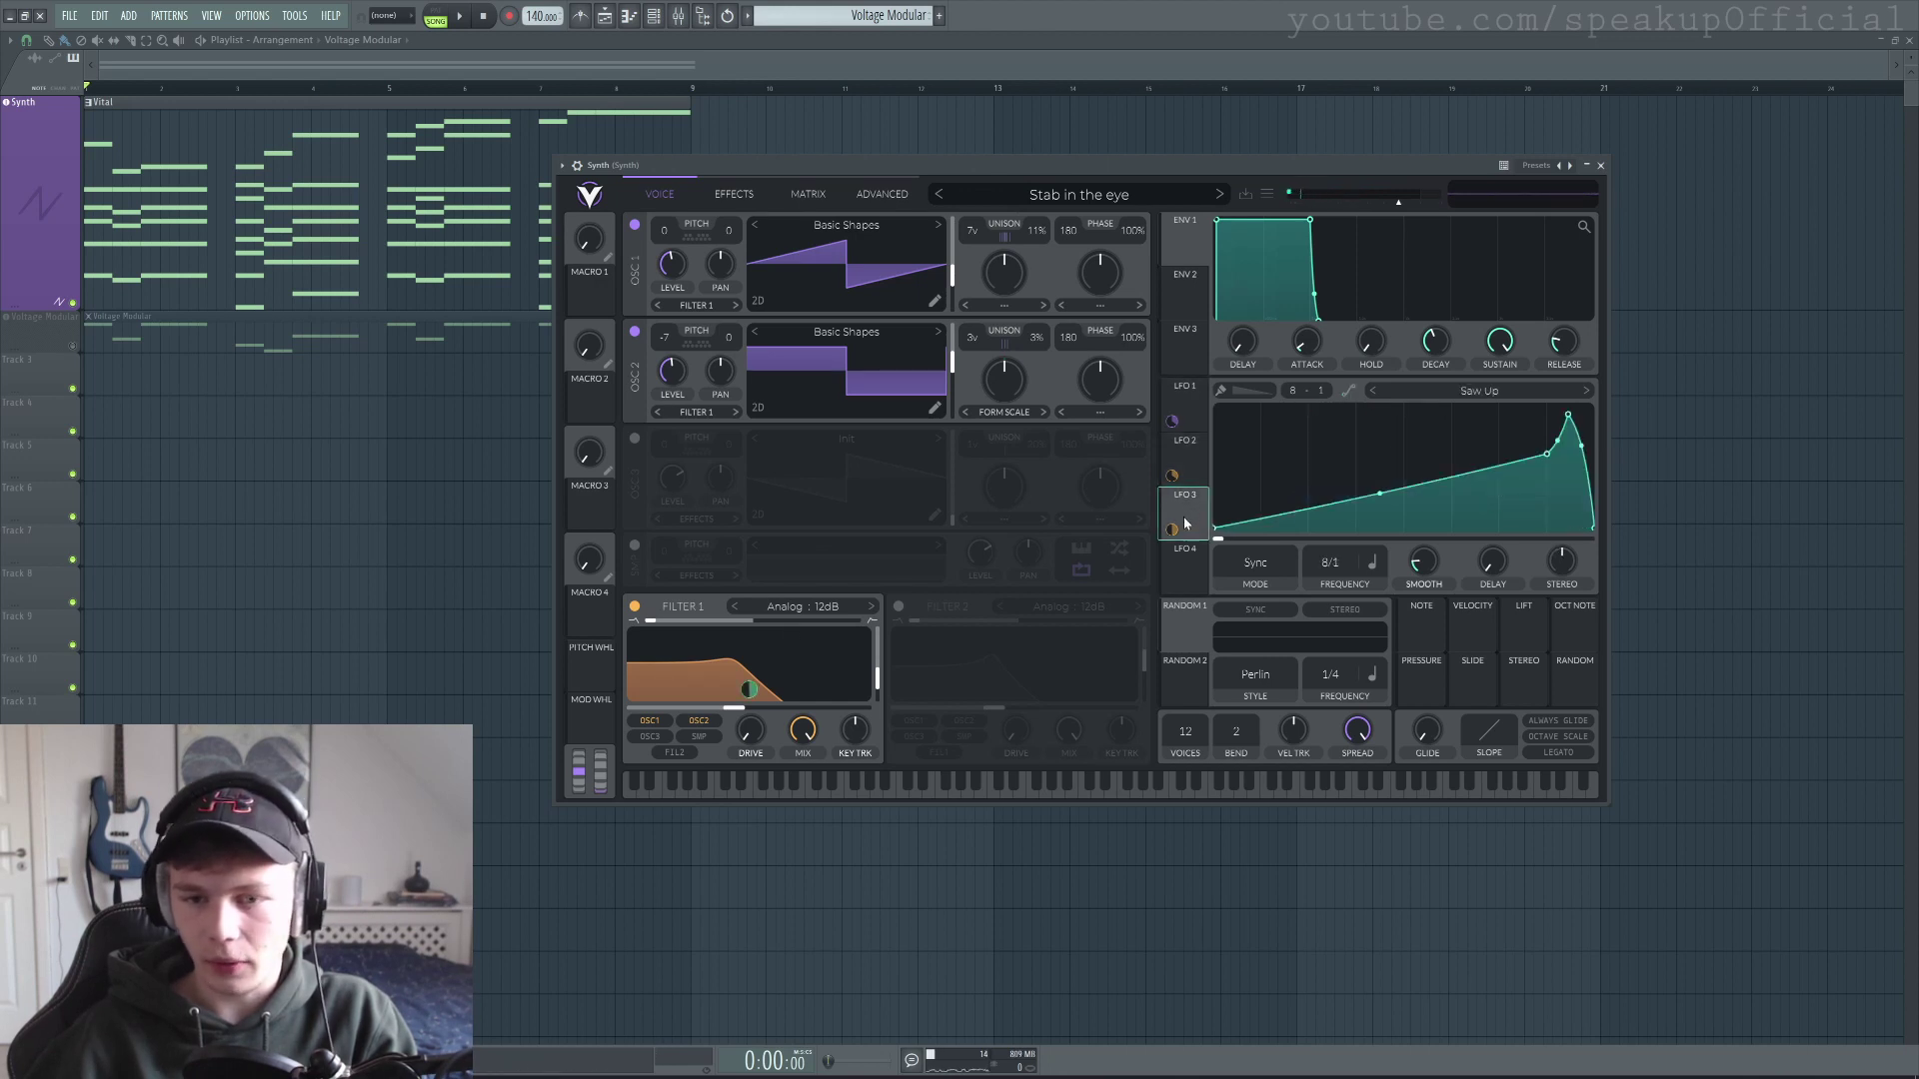
right_click(1173, 532)
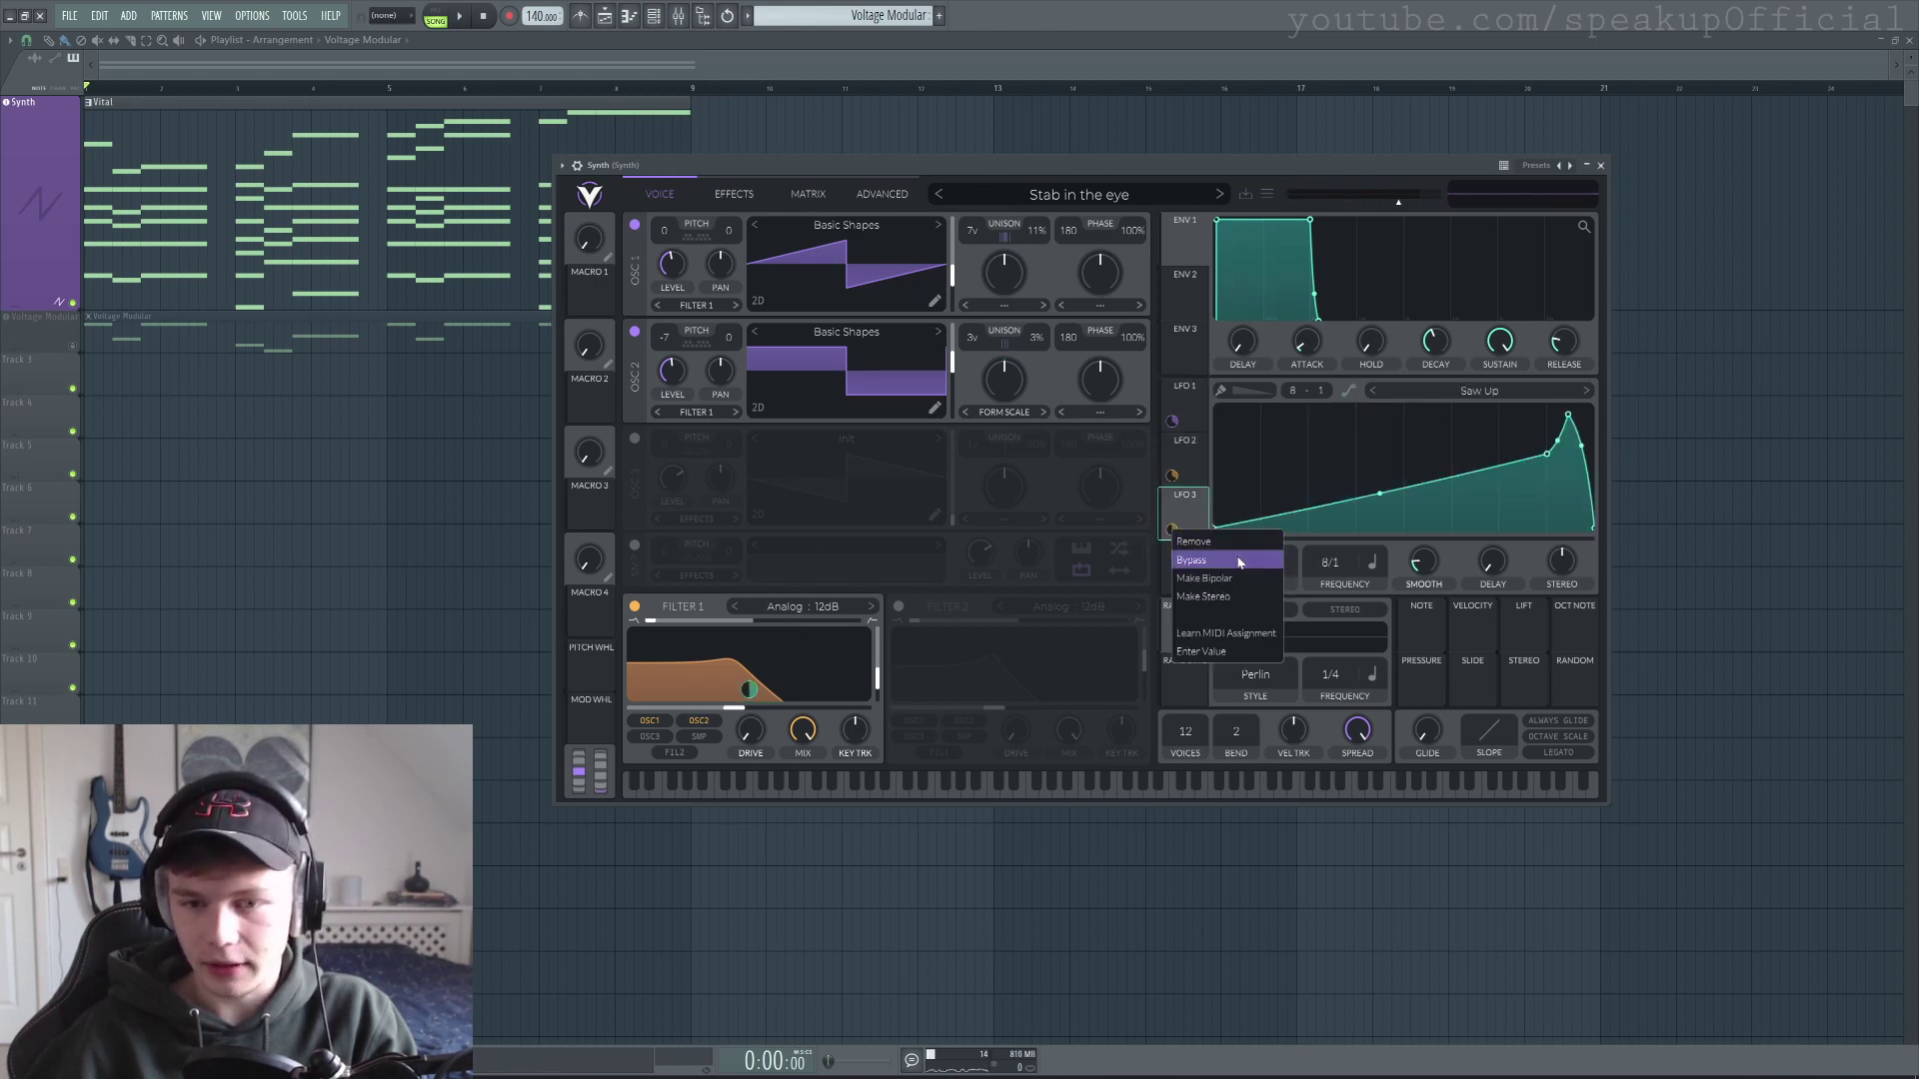
click(1190, 557)
key(space)
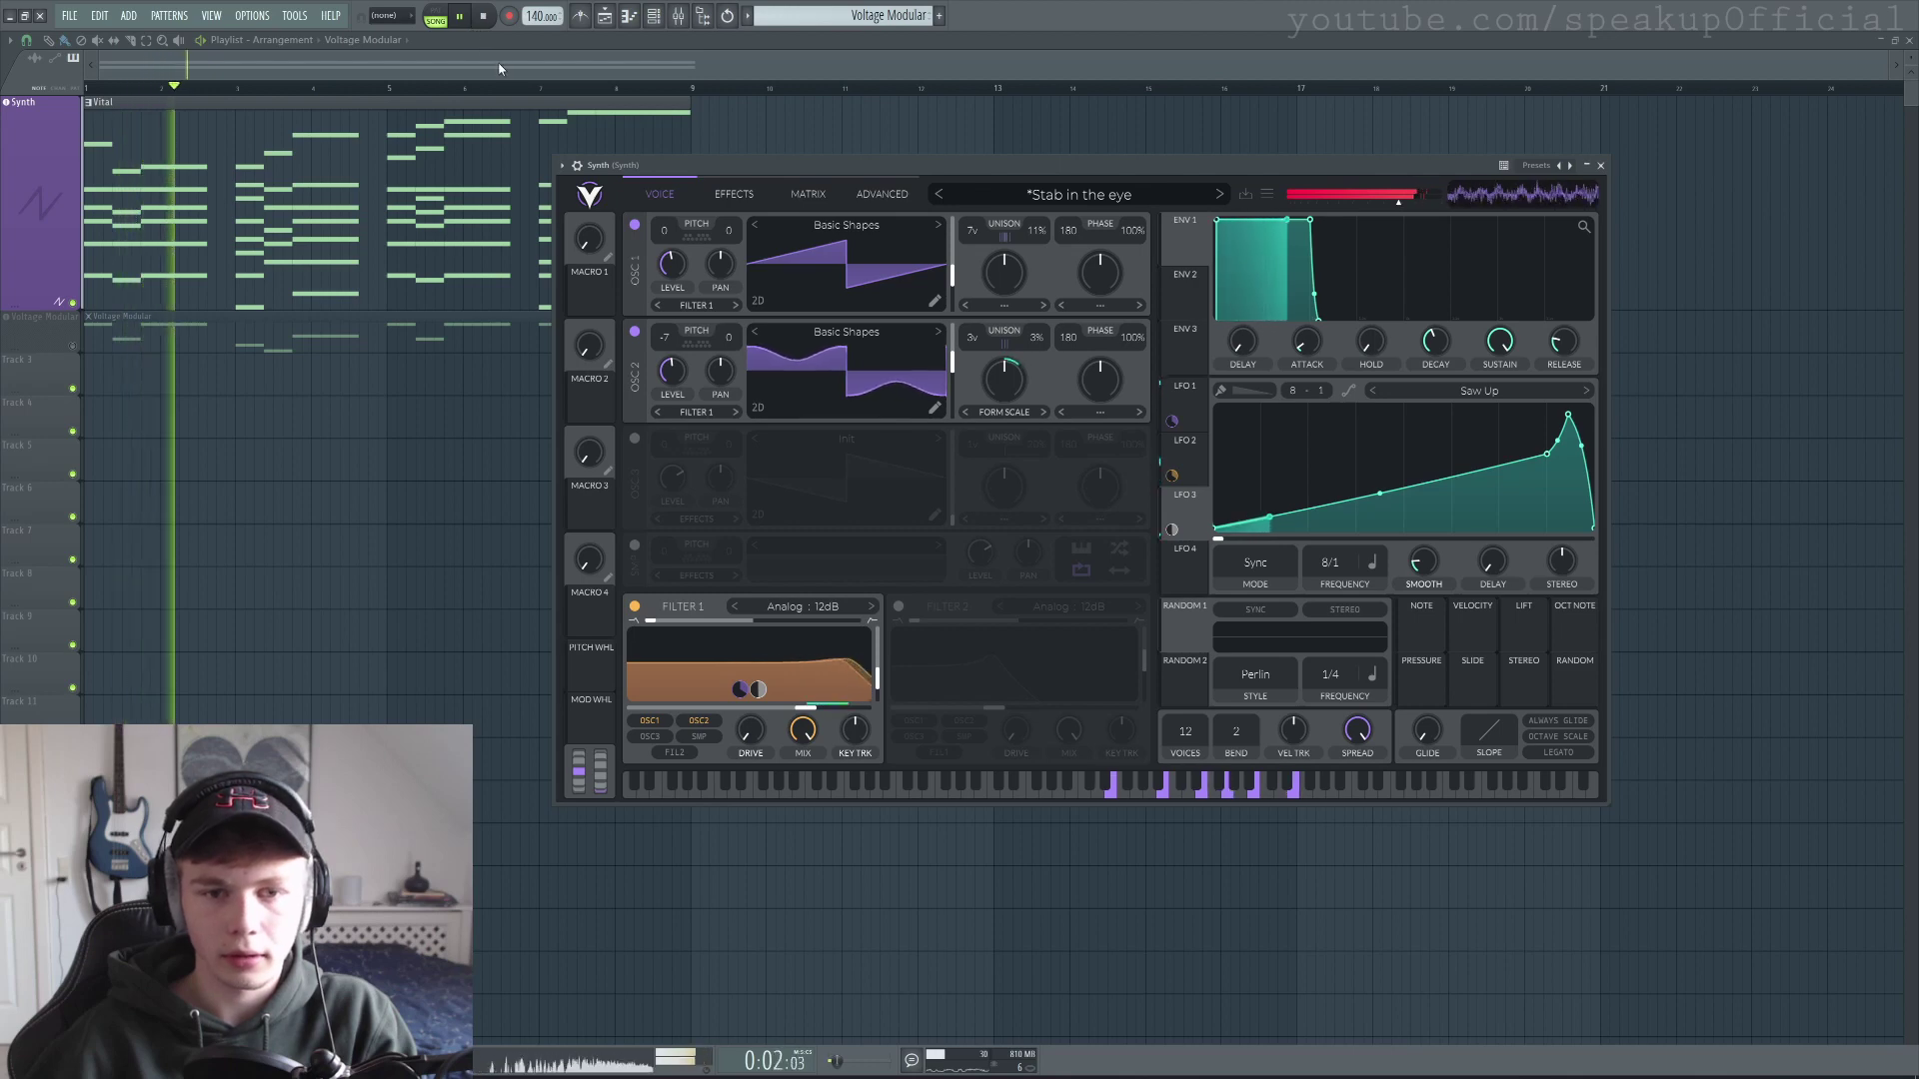
Unmute the Voltage Modular track and play the full arrangement while checking the mixer and channel rack.
click(72, 346)
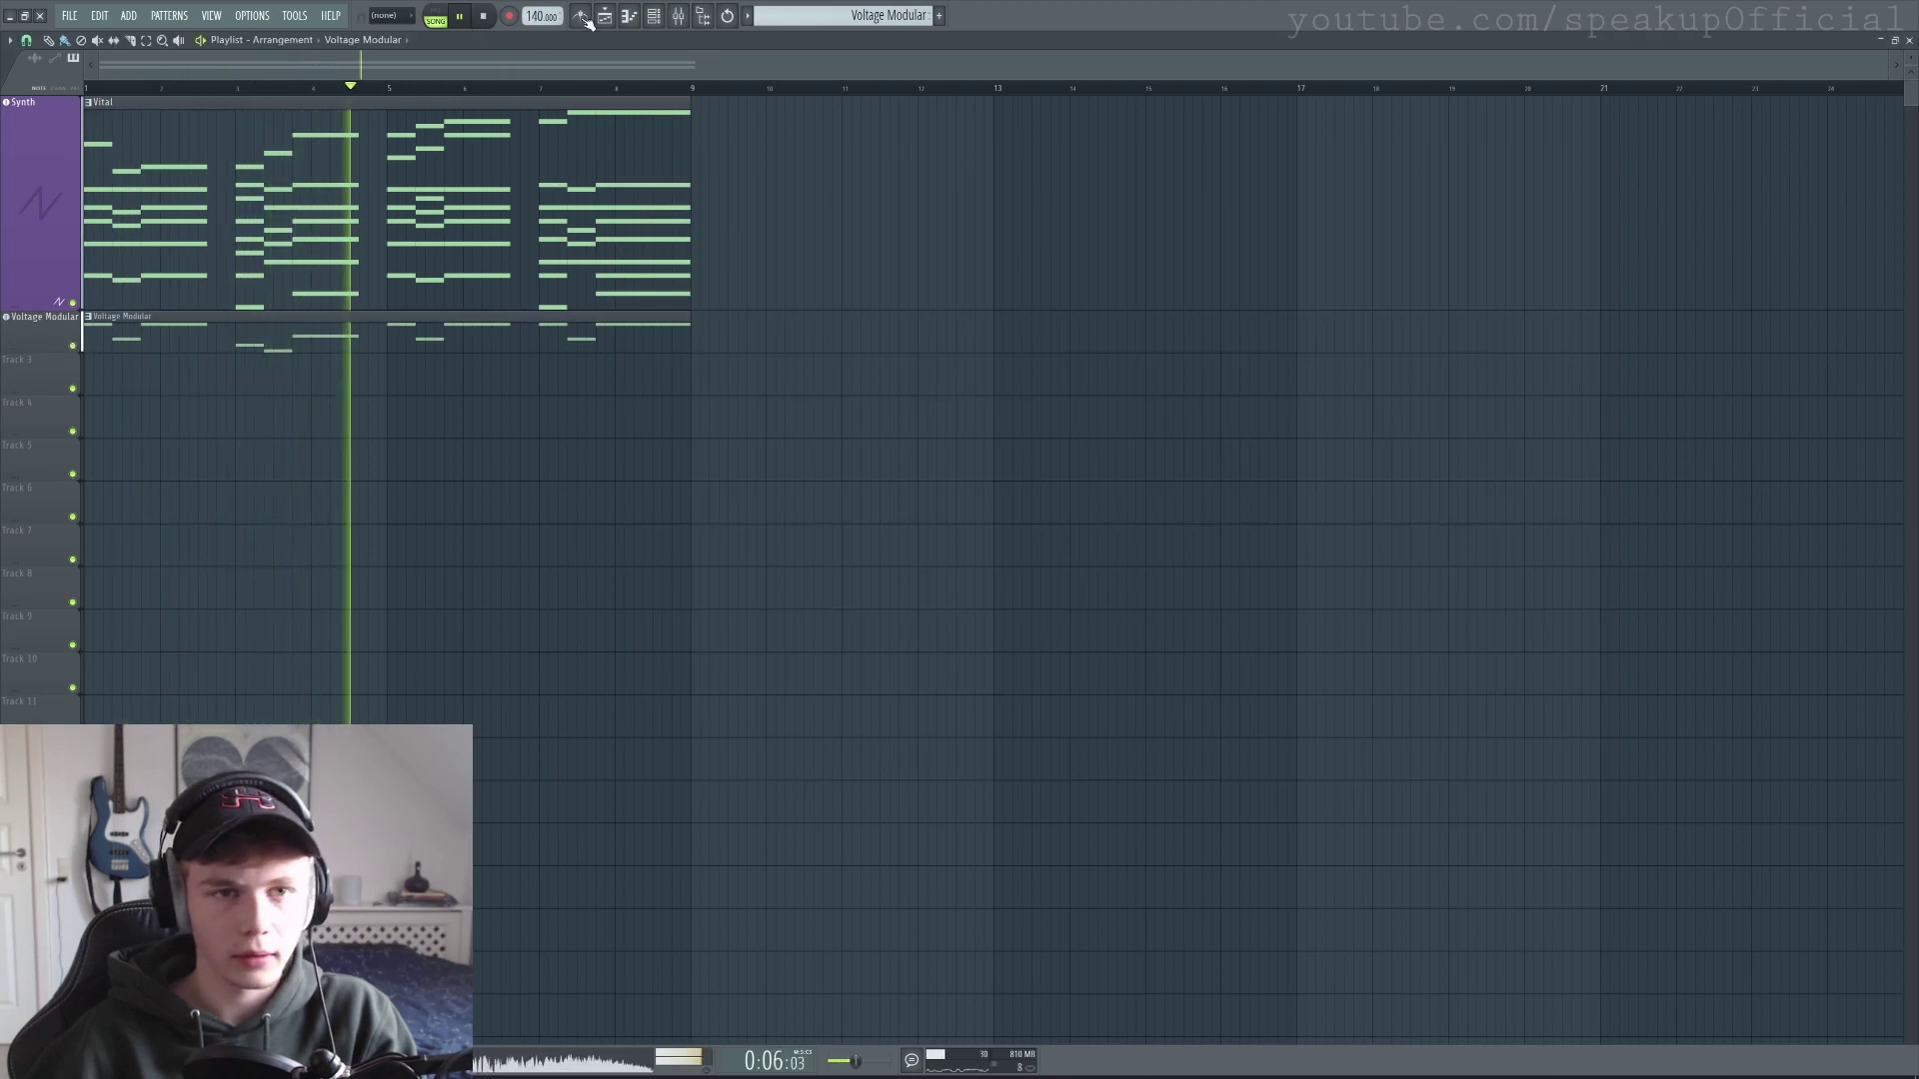
click(679, 18)
click(679, 18)
click(654, 16)
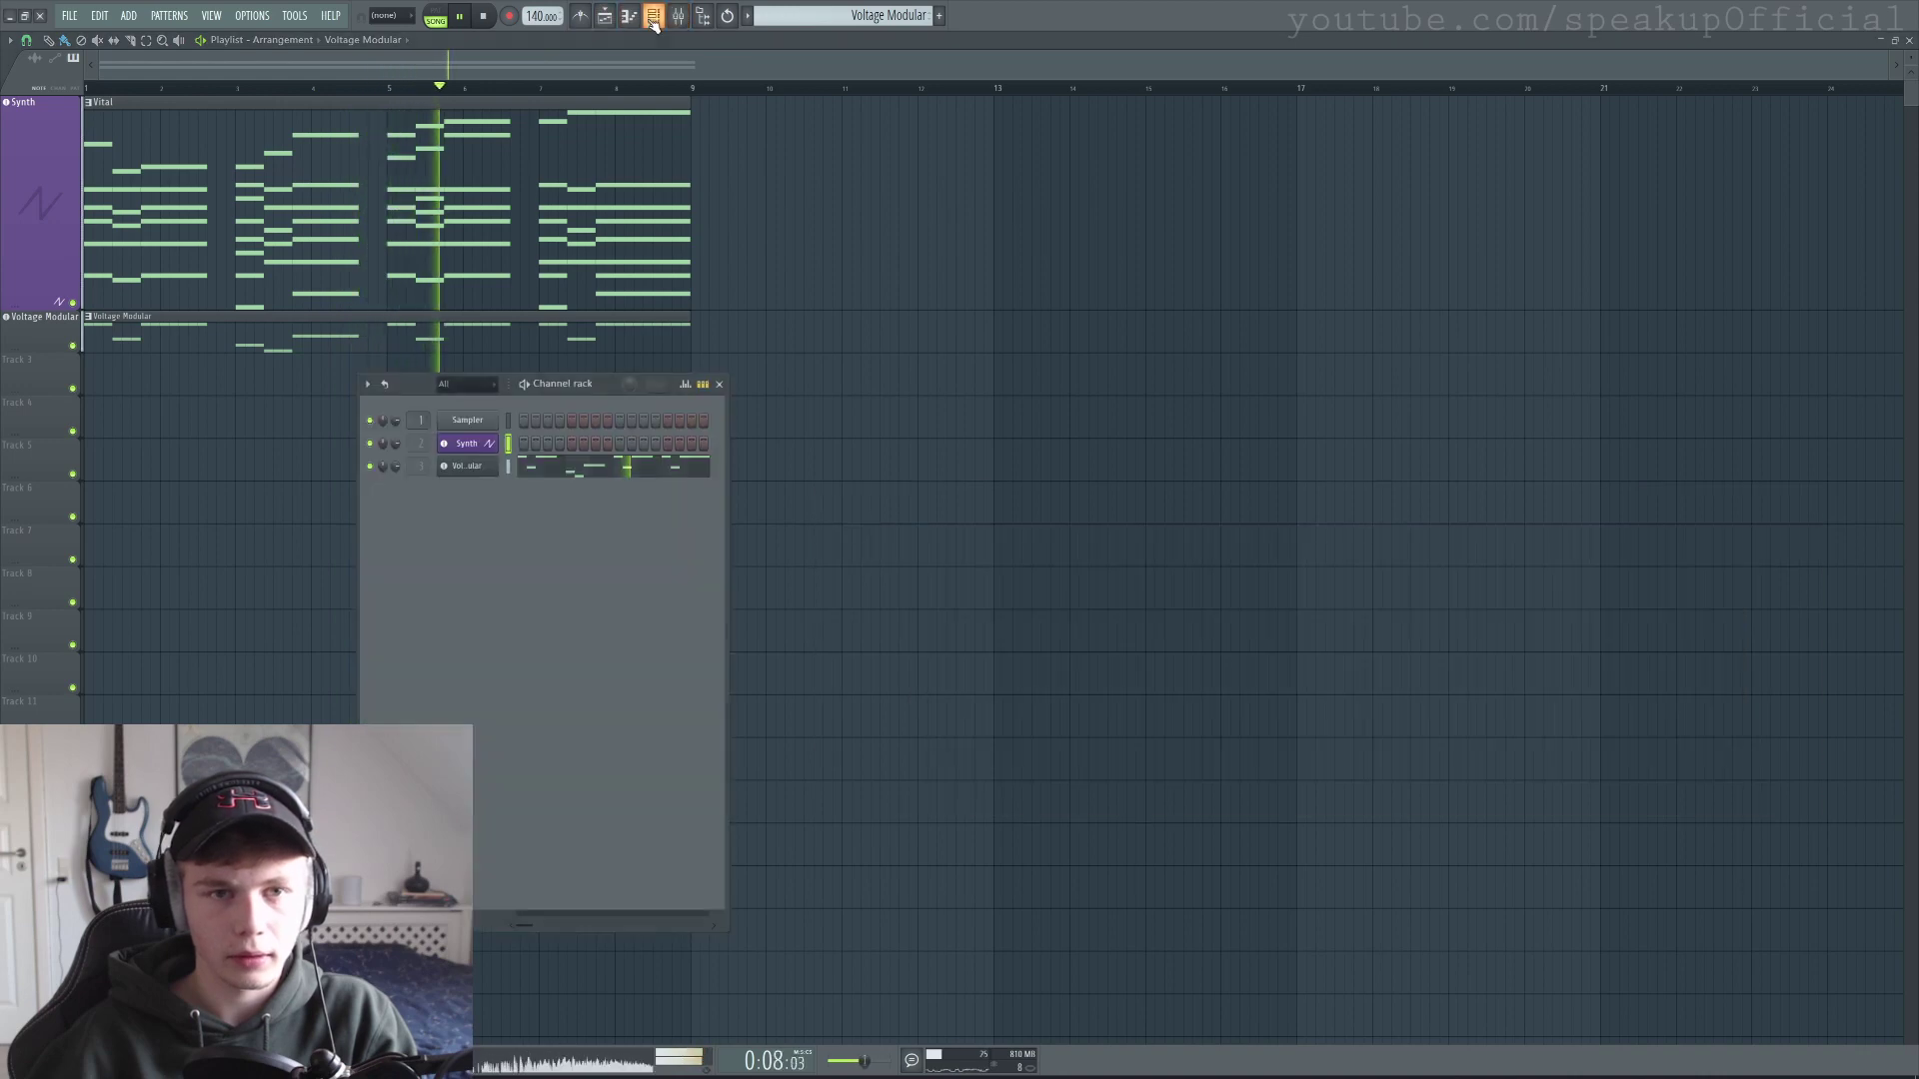
click(654, 16)
click(629, 16)
click(629, 16)
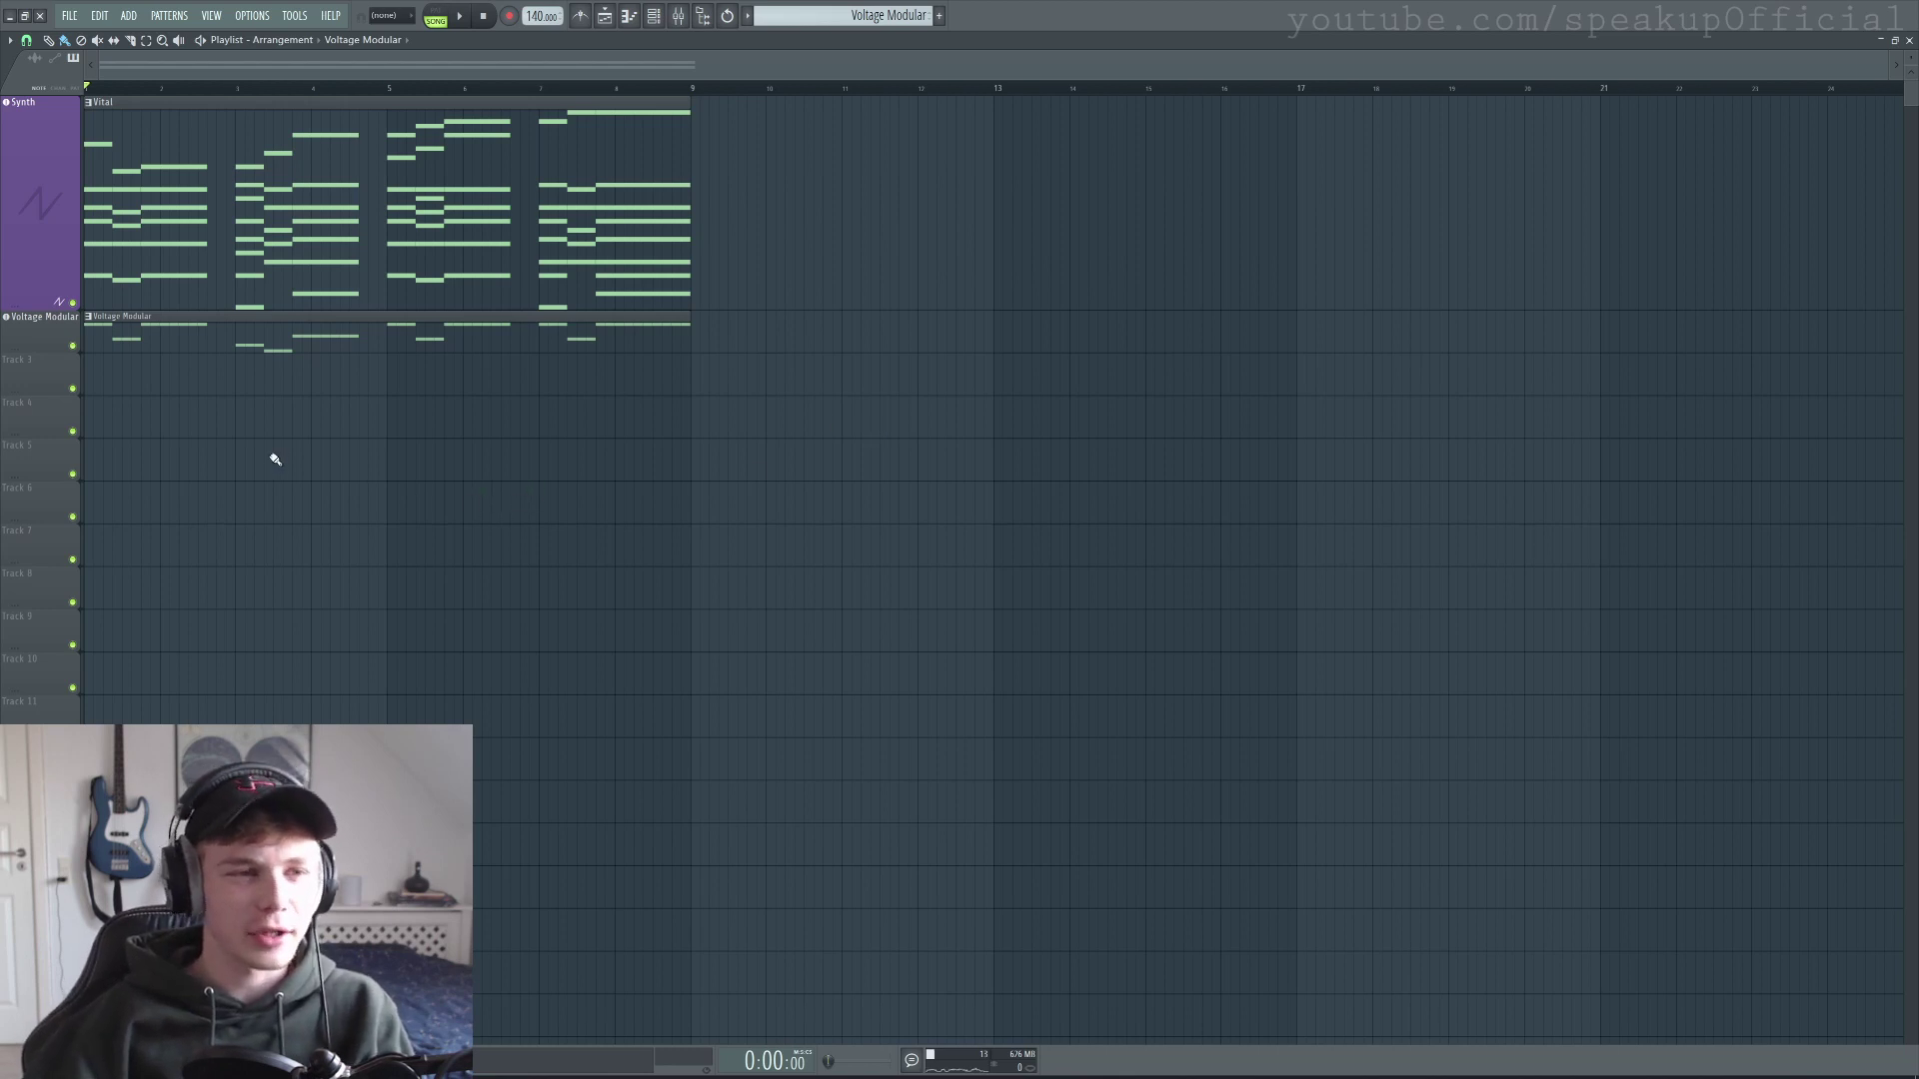
key(space)
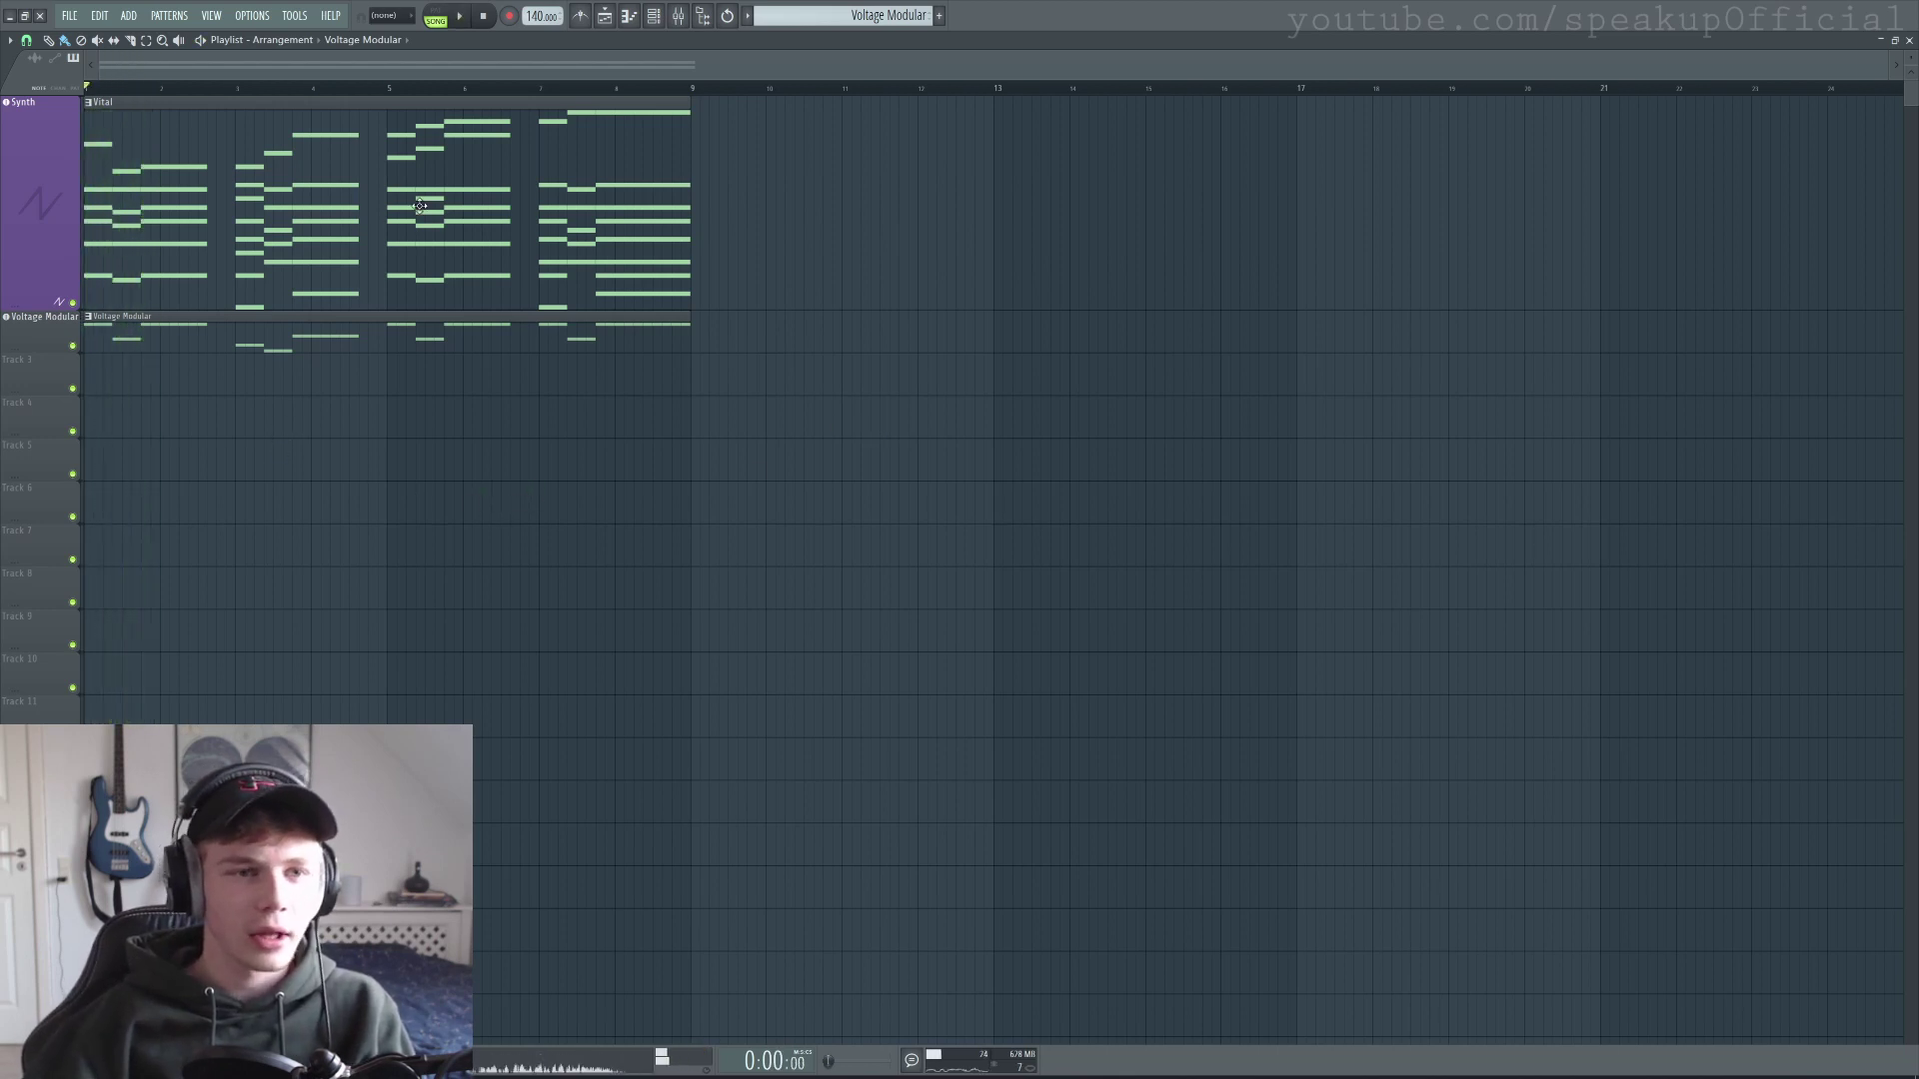